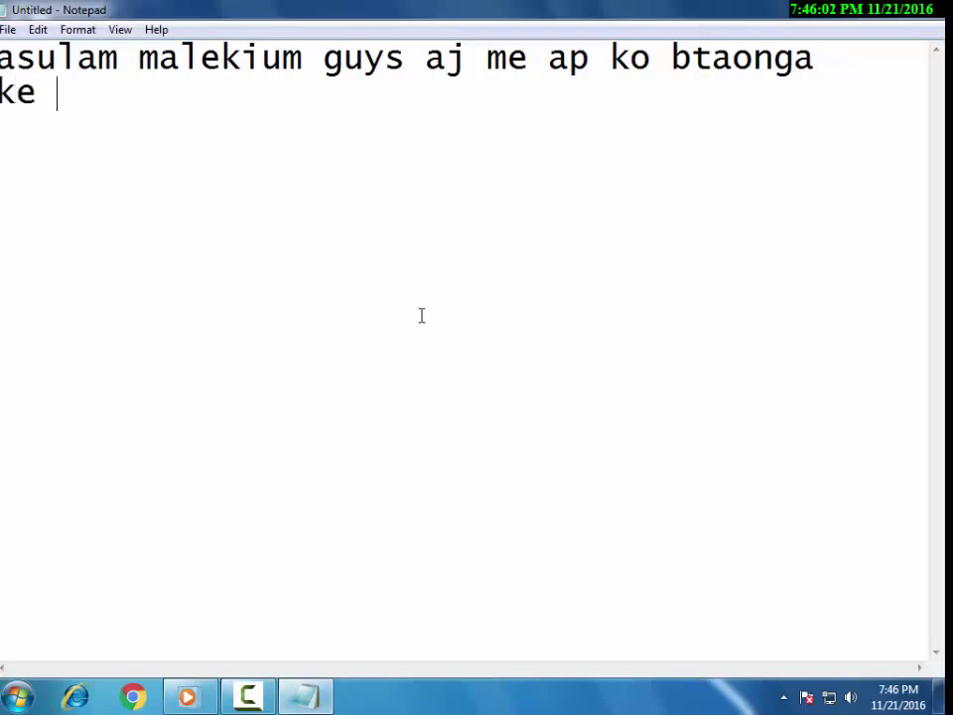
# Type the Blogger-template intro, 'lets start :)', and step 1 about opening Chrome or Firefox.
pyautogui.write('ara')
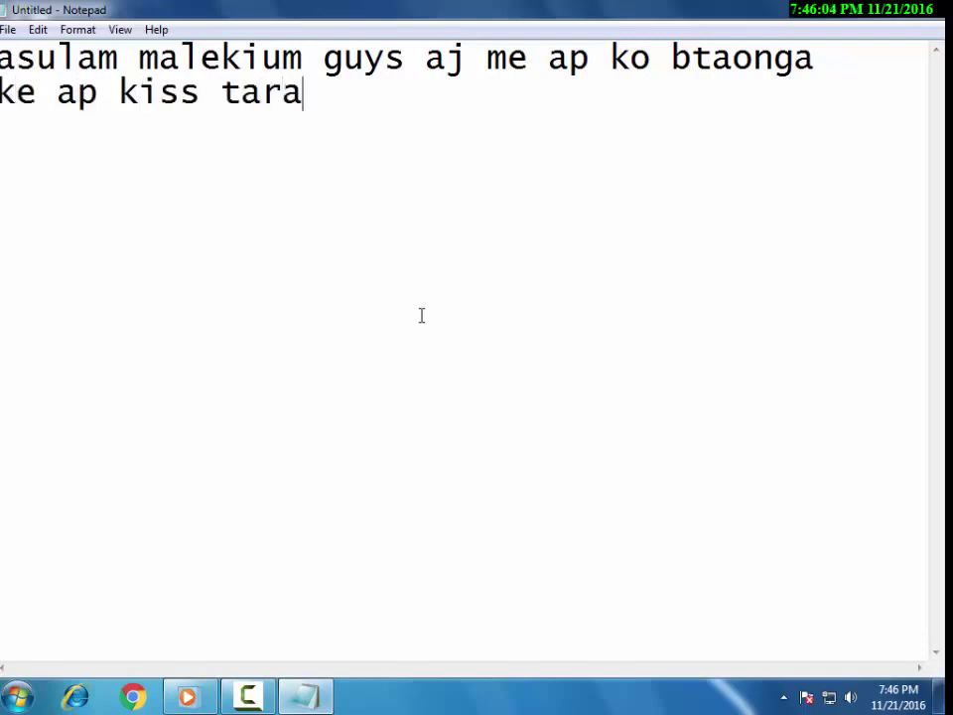
pyautogui.write('h se blogge')
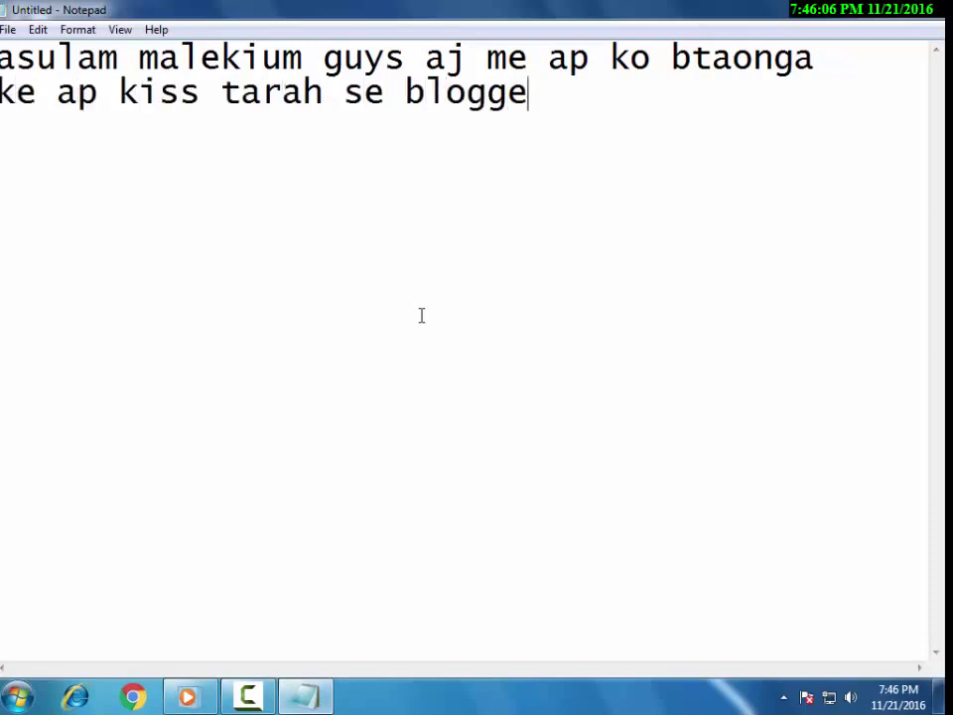
pyautogui.write('r ki te')
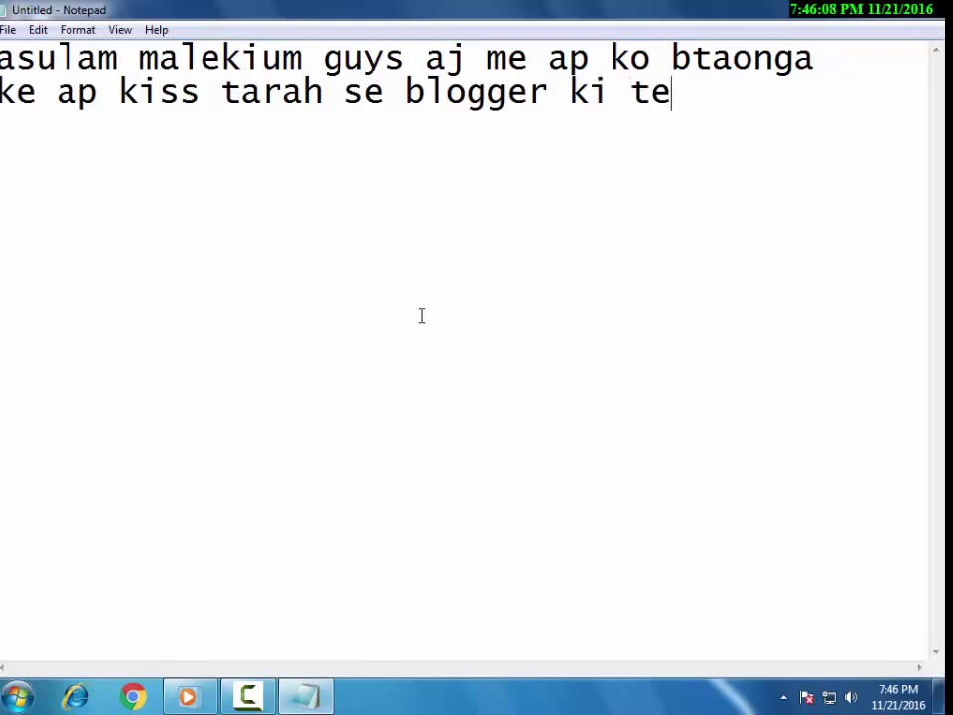
pyautogui.write('mplate change')
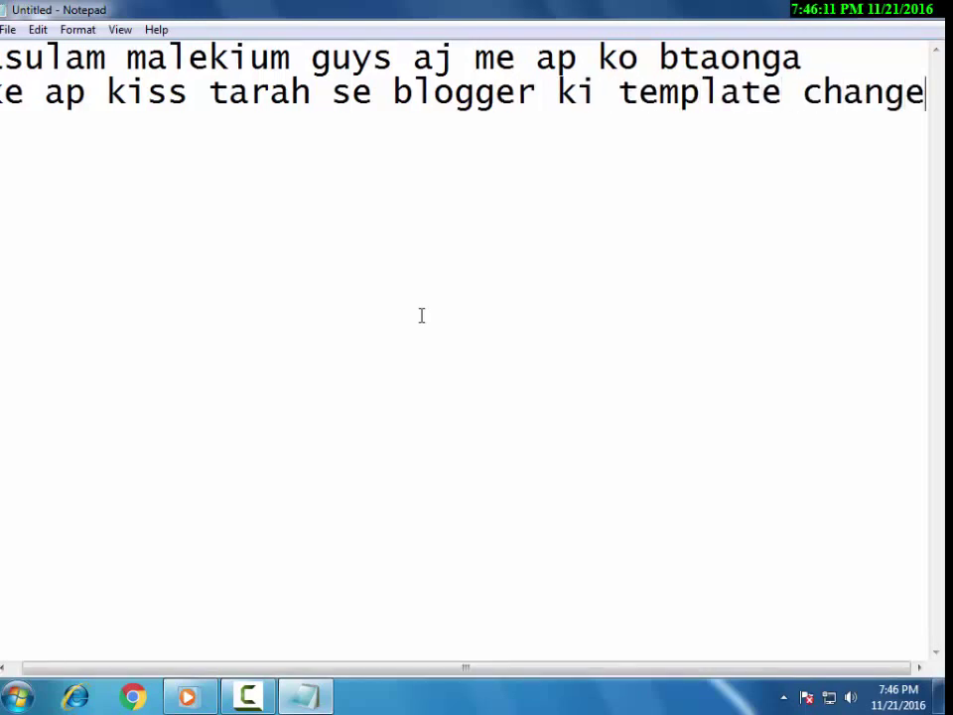
pyautogui.press('Return')
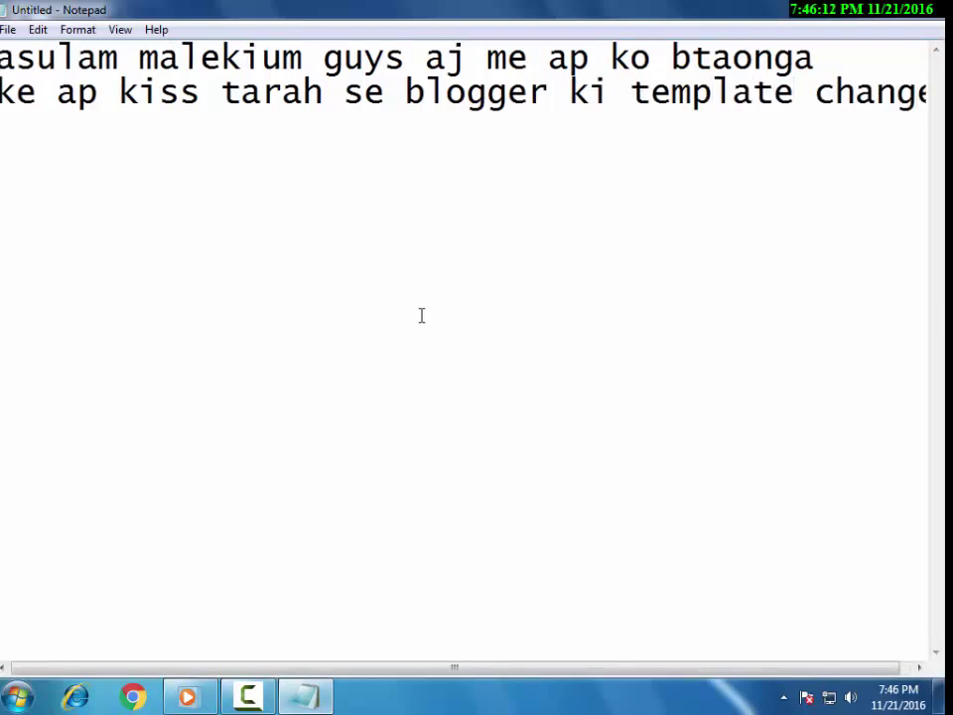
pyautogui.write('kar sakht')
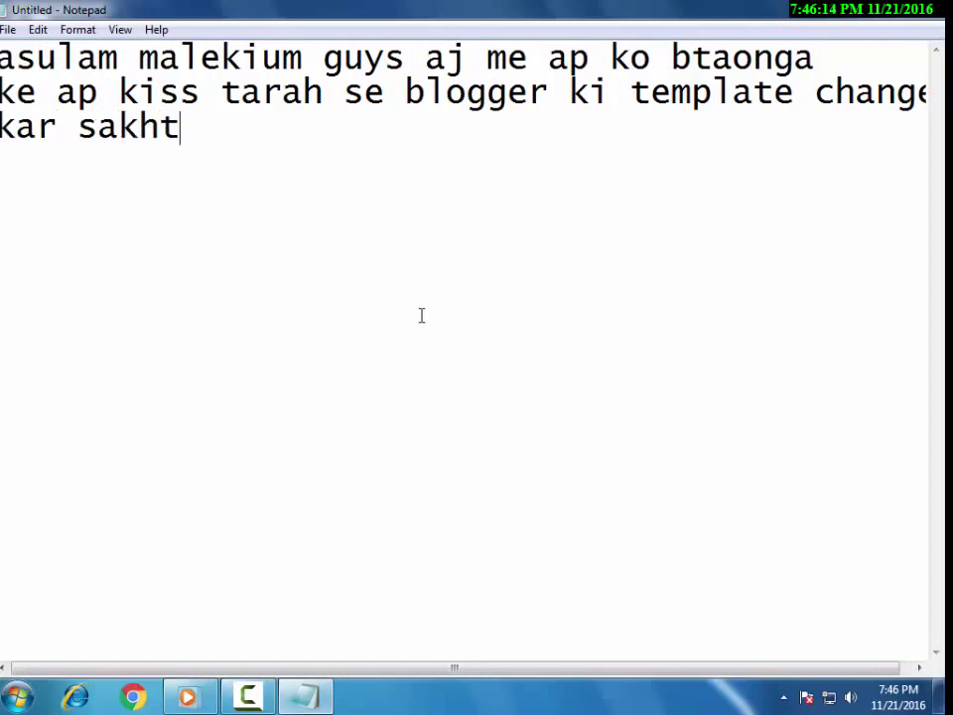
pyautogui.write('e ho .....')
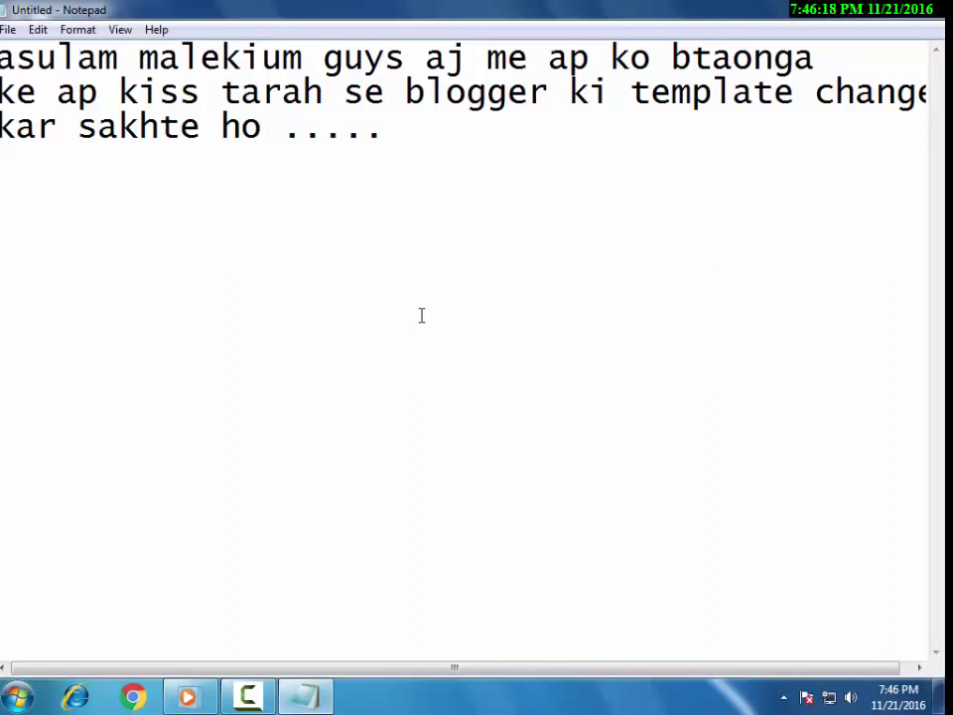
pyautogui.write('  lets start')
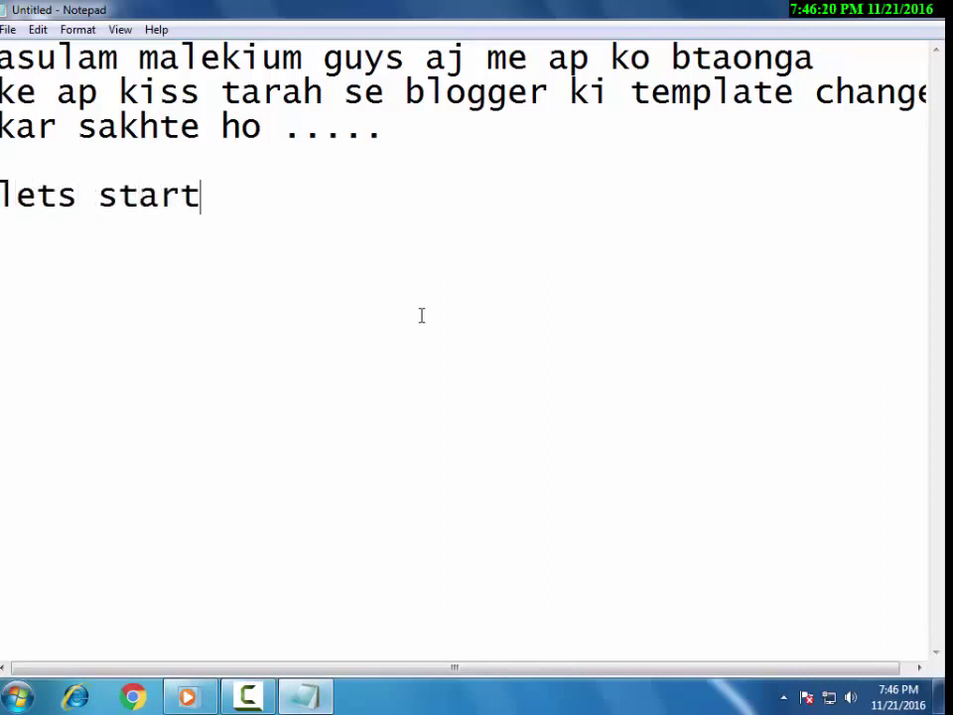
pyautogui.write(' :)')
pyautogui.press('Return')
pyautogui.press('Return')
pyautogui.write('12')
pyautogui.press('BackSpace')
pyautogui.press('BackSpace')
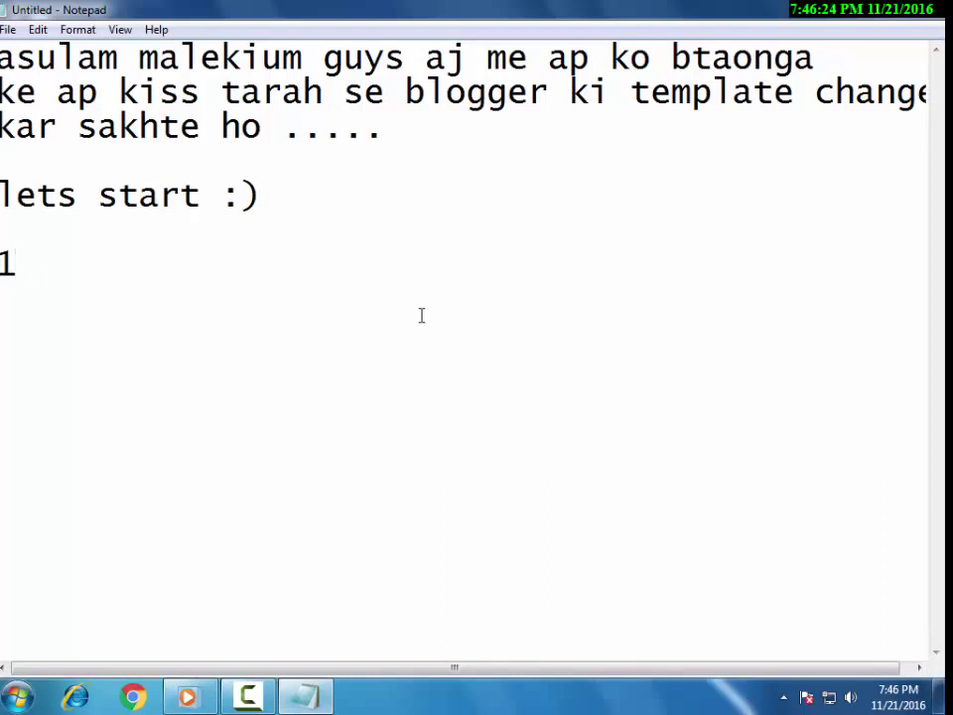
pyautogui.write('1 open ')
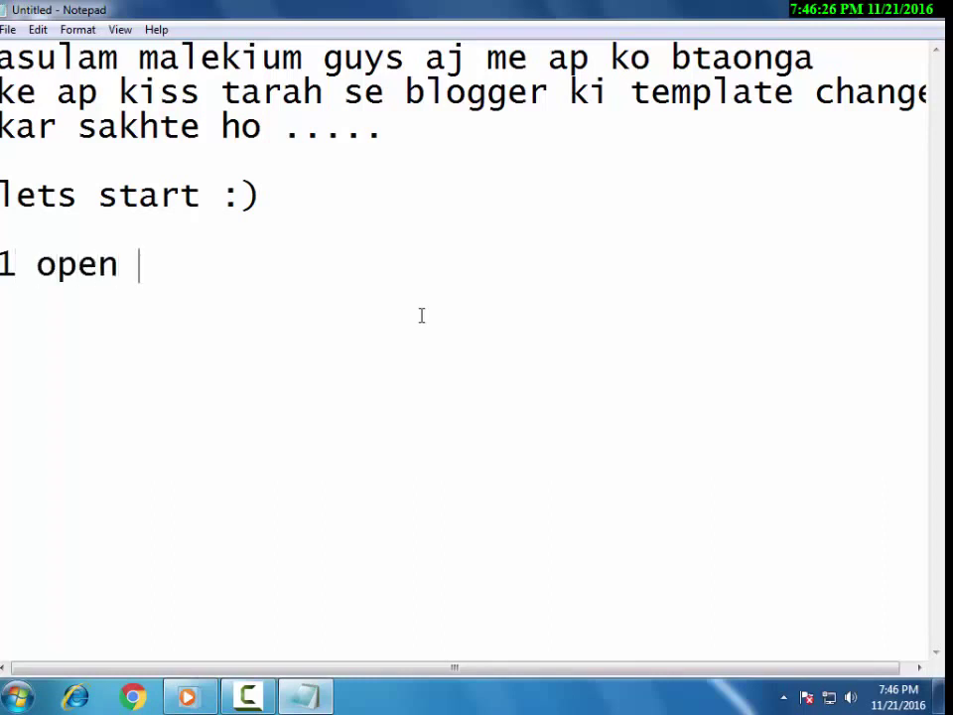
pyautogui.write('your bro')
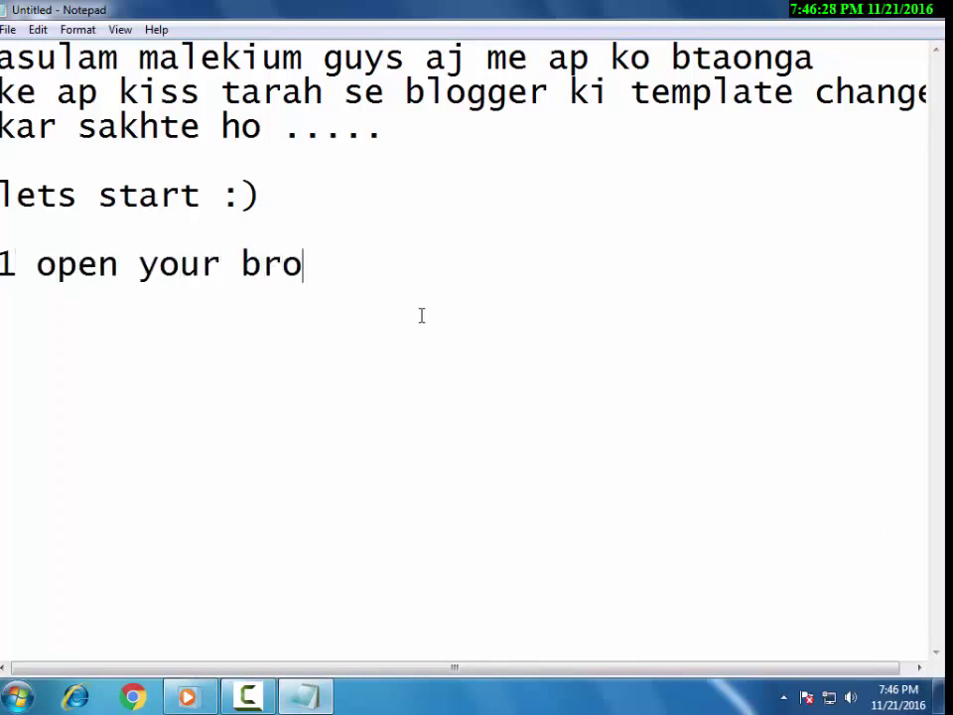
pyautogui.write('wser like google')
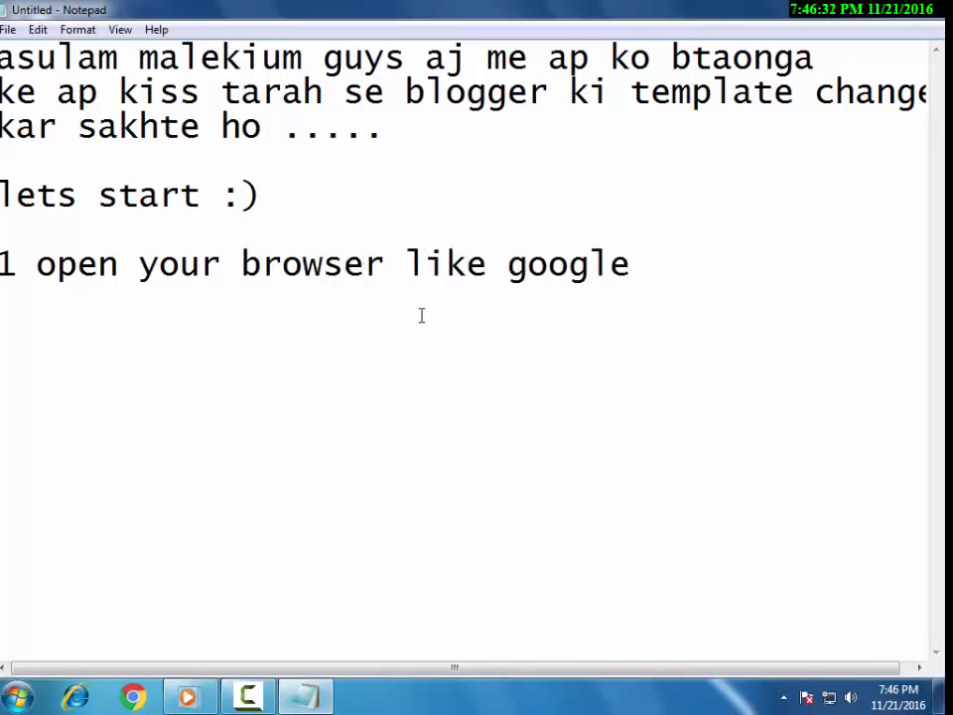
pyautogui.write(' chrome')
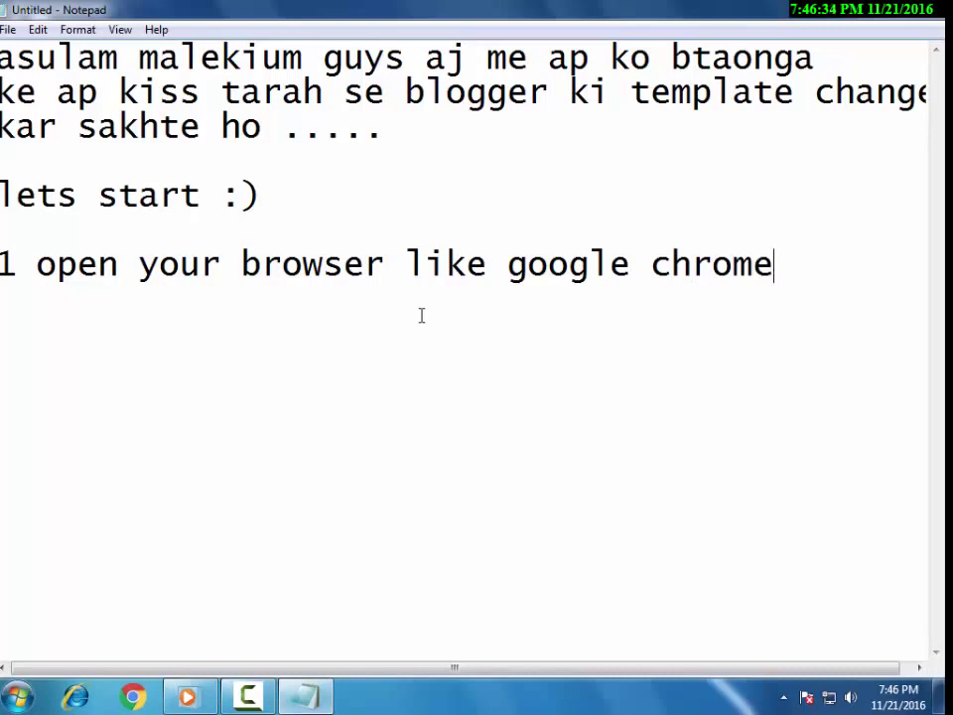
pyautogui.press('Return')
pyautogui.write('mozilla')
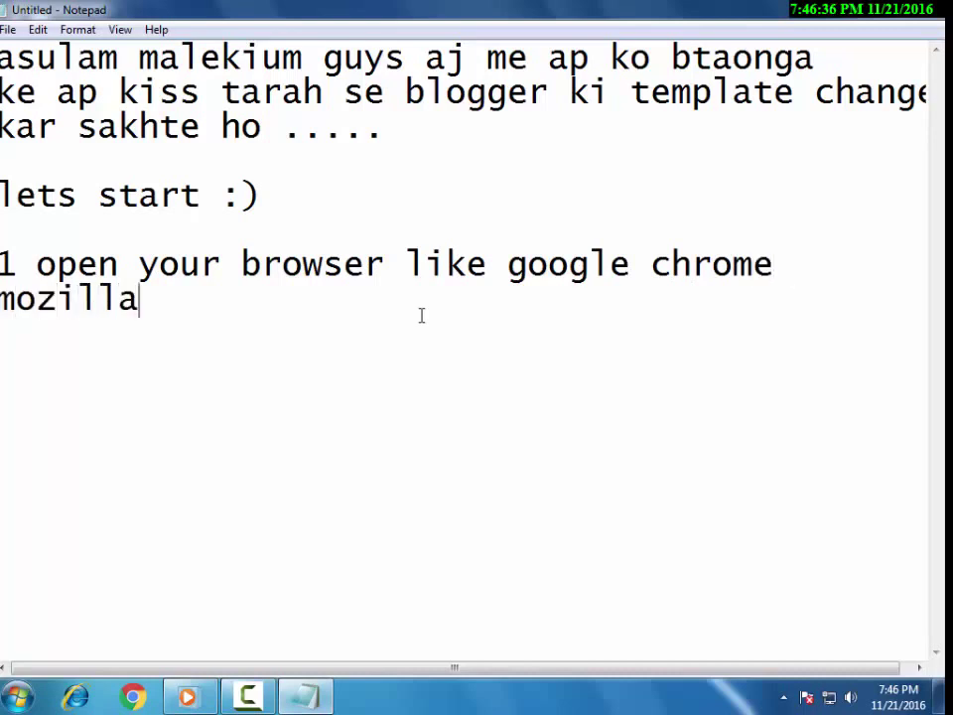
pyautogui.write(' fir')
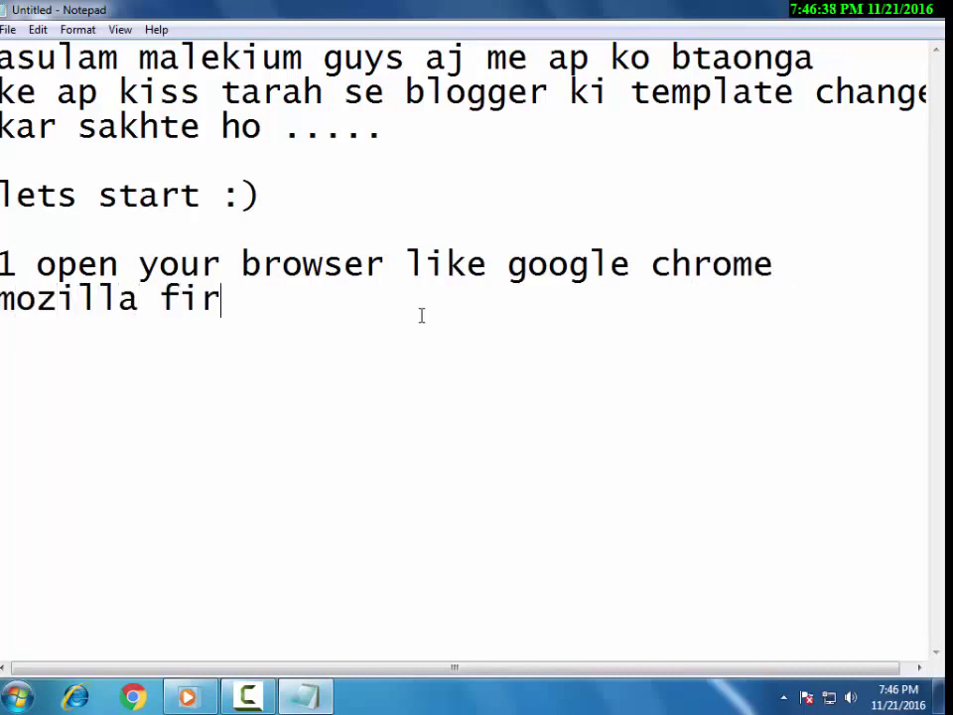
pyautogui.write('fox etc...')
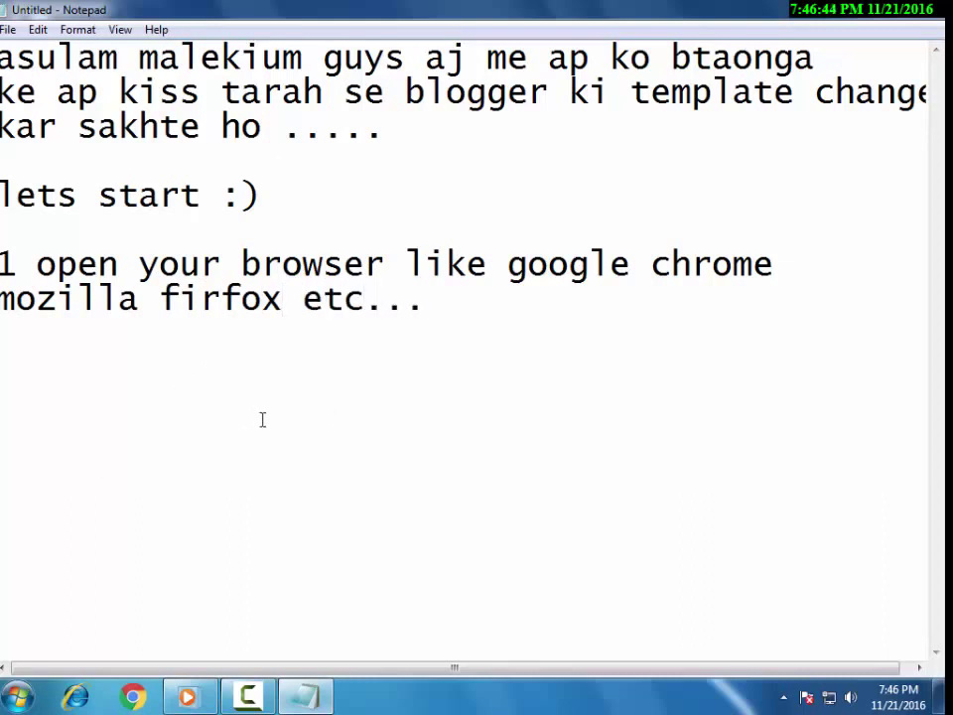
# Launch Google Chrome from the desktop, then bring Notepad back to the front.
pyautogui.press('super+d')
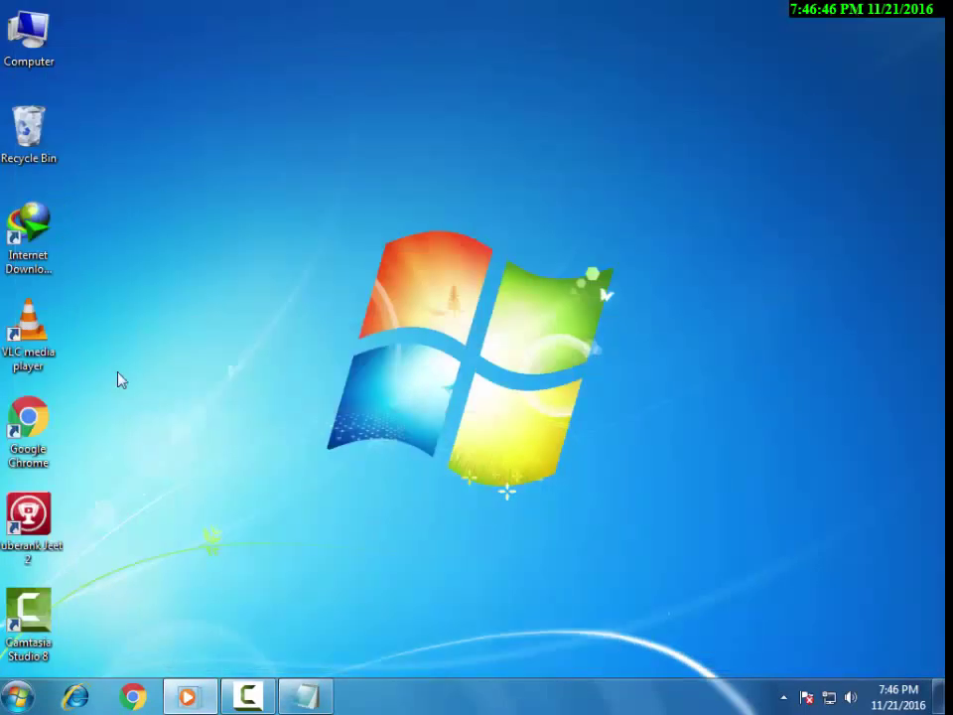
pyautogui.doubleClick(29, 422)
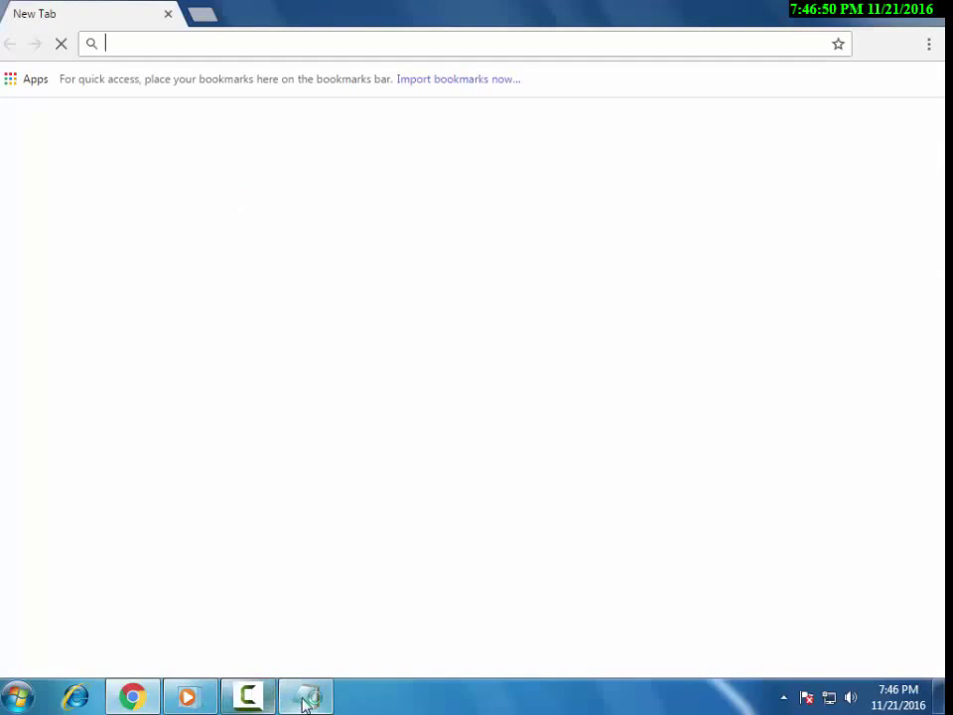
pyautogui.moveTo(306, 696)
pyautogui.click(377, 521)
# Add step 2 'ab is me blogger.com search karna he :)' and switch to Chrome's new tab.
pyautogui.write('ab ')
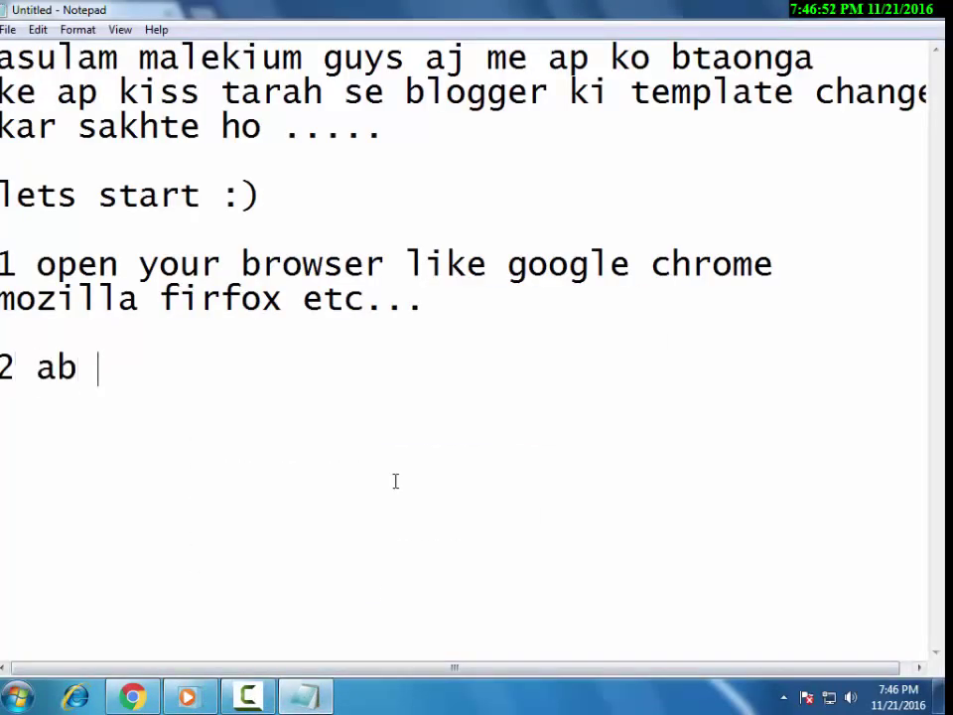
pyautogui.write('is me blogger.com')
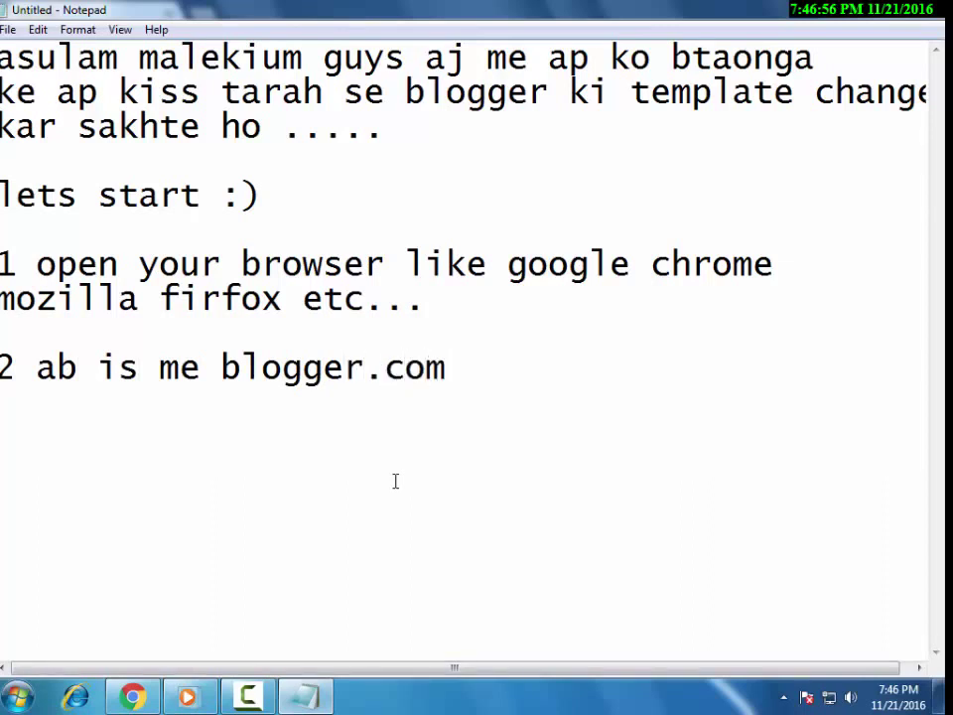
pyautogui.write(' search kar')
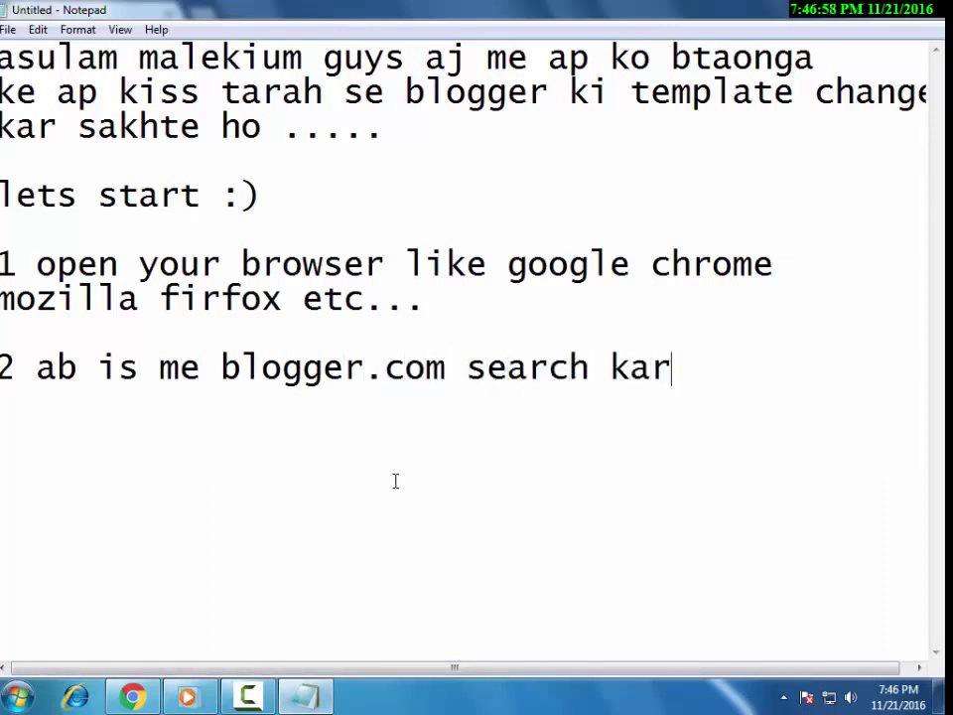
pyautogui.write('na he :)')
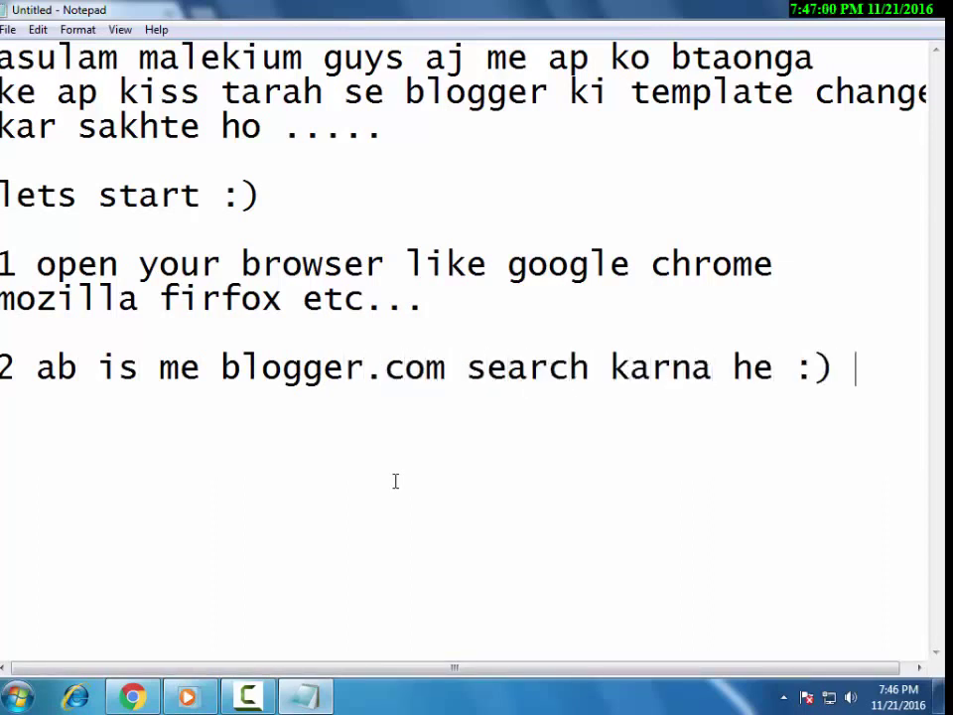
pyautogui.click(132, 695)
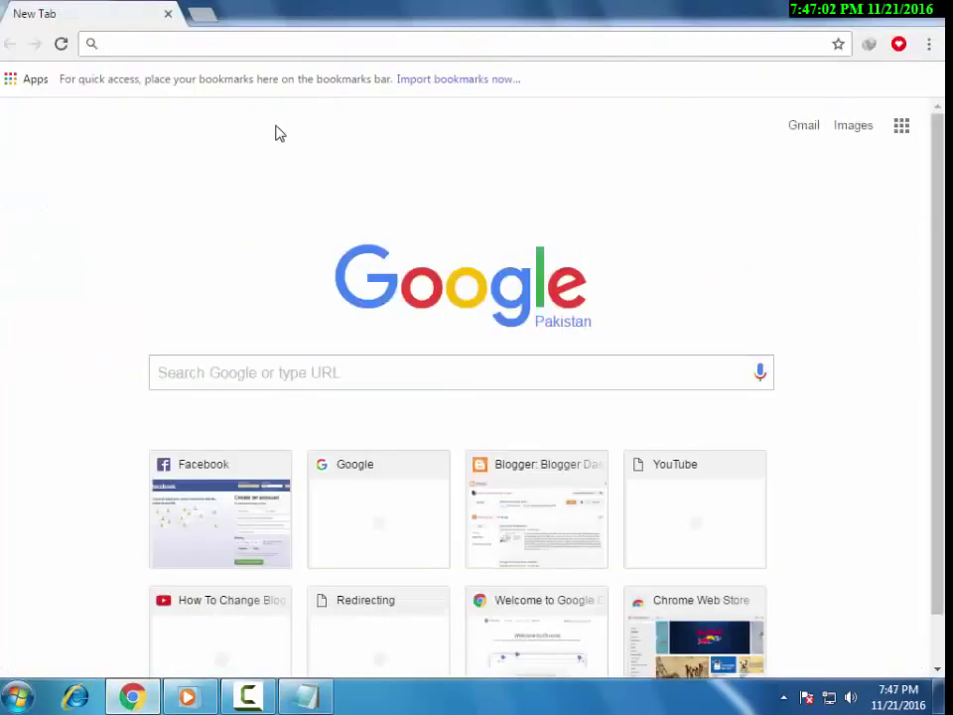
# Go to blogger.com from Chrome's address bar, then return to Notepad.
pyautogui.write('blogger.com')
pyautogui.press('Return')
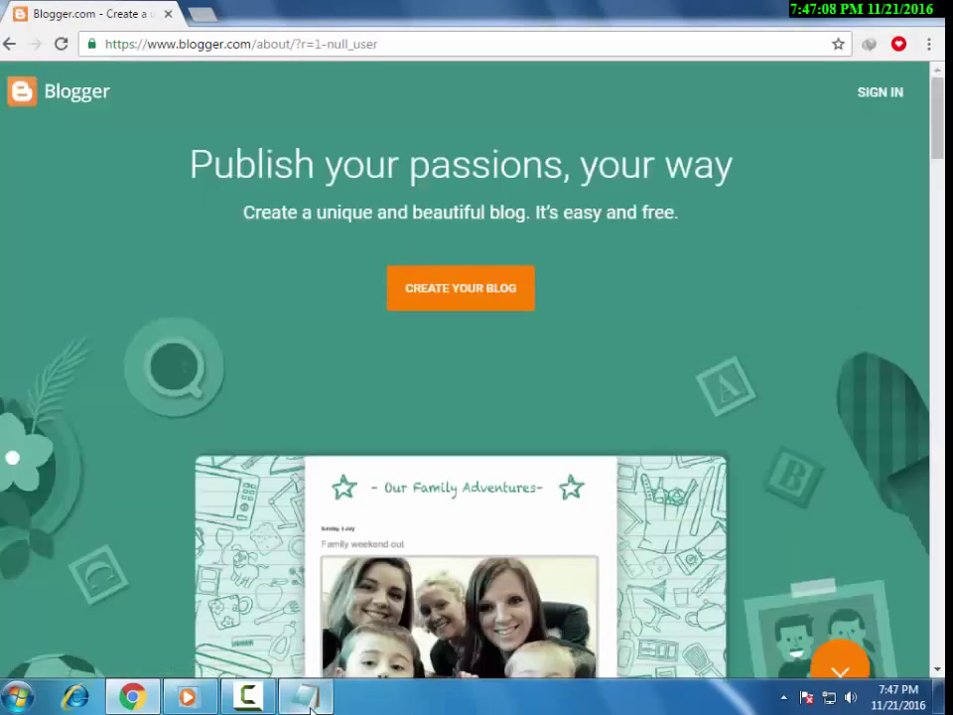
pyautogui.click(316, 695)
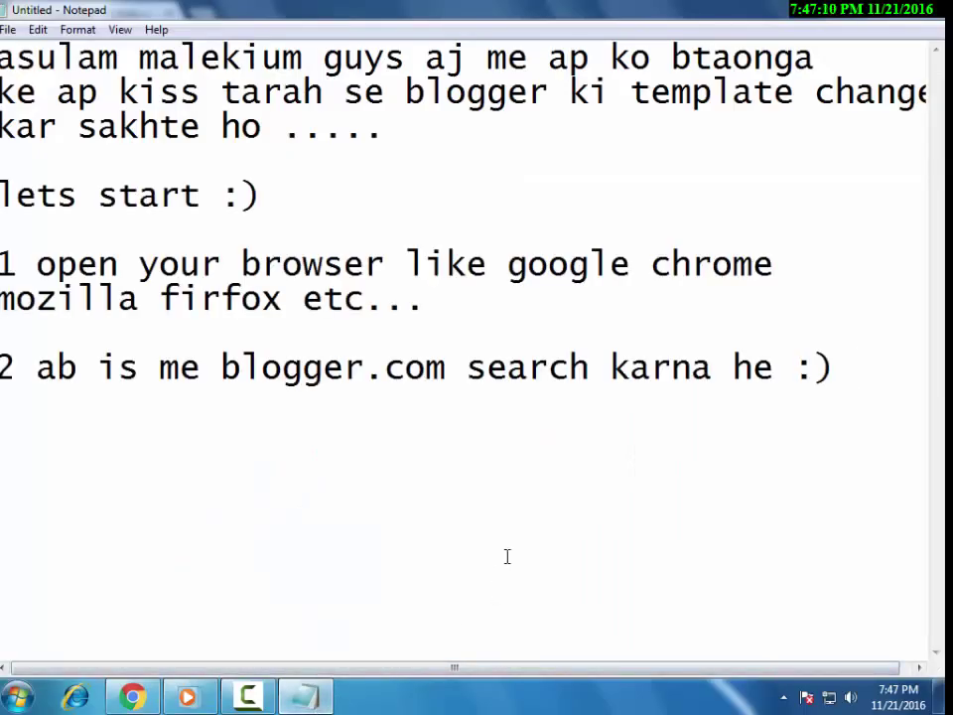
# Begin step 3: 'blogger ka page open ho gaya ab', noting there are 2 options.
pyautogui.write('bl')
pyautogui.press('BackSpace')
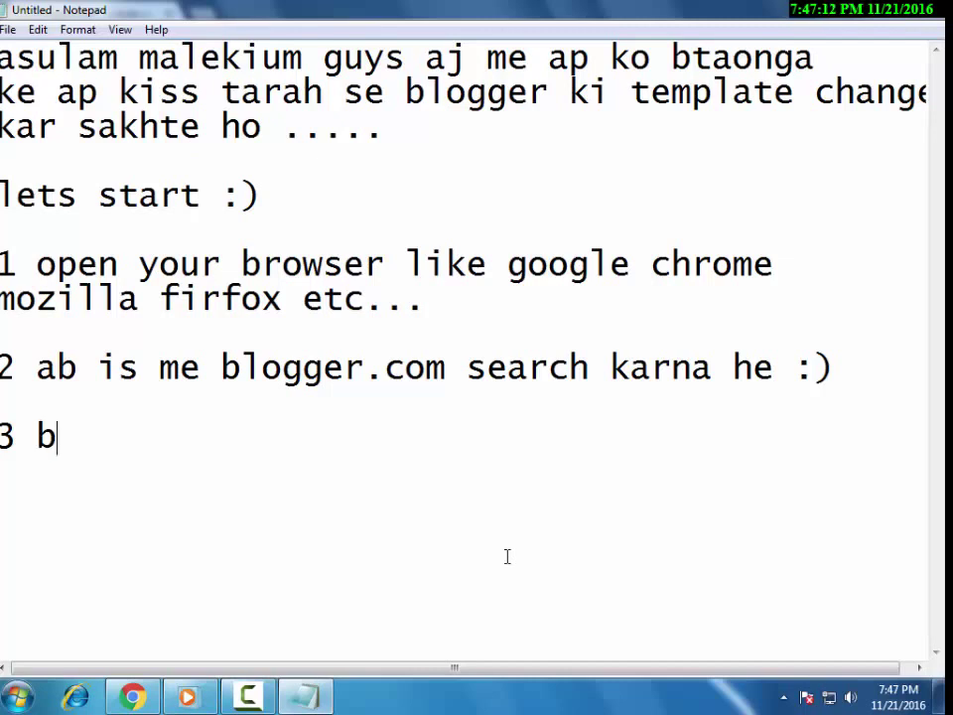
pyautogui.press('BackSpace')
pyautogui.write('lo g')
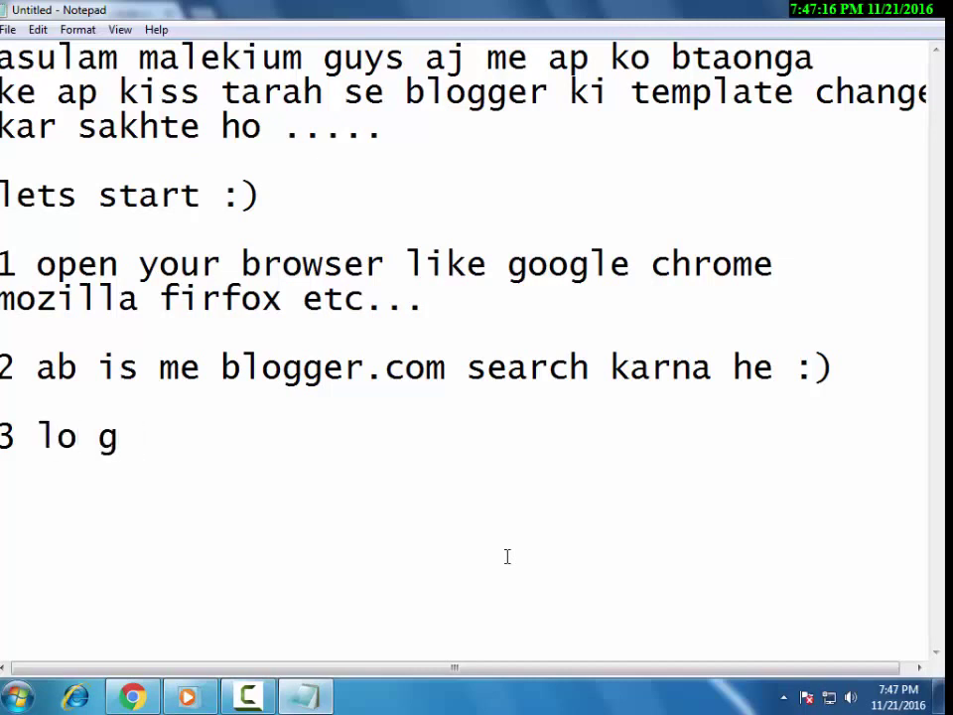
pyautogui.write(' blogger')
pyautogui.press('BackSpace')
pyautogui.write('r ')
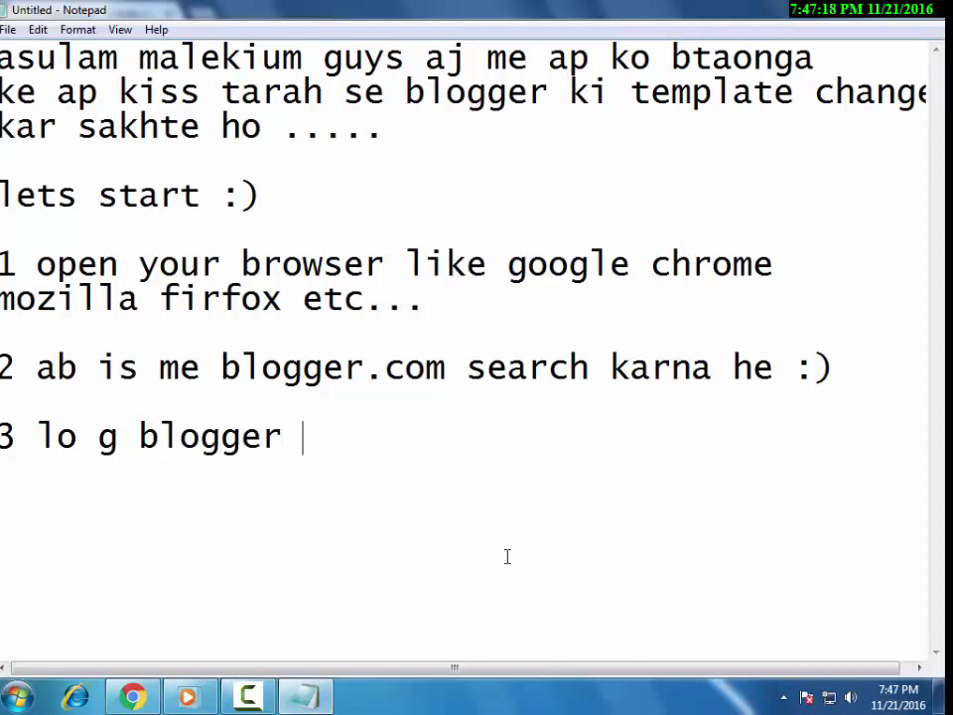
pyautogui.write('ka page ope')
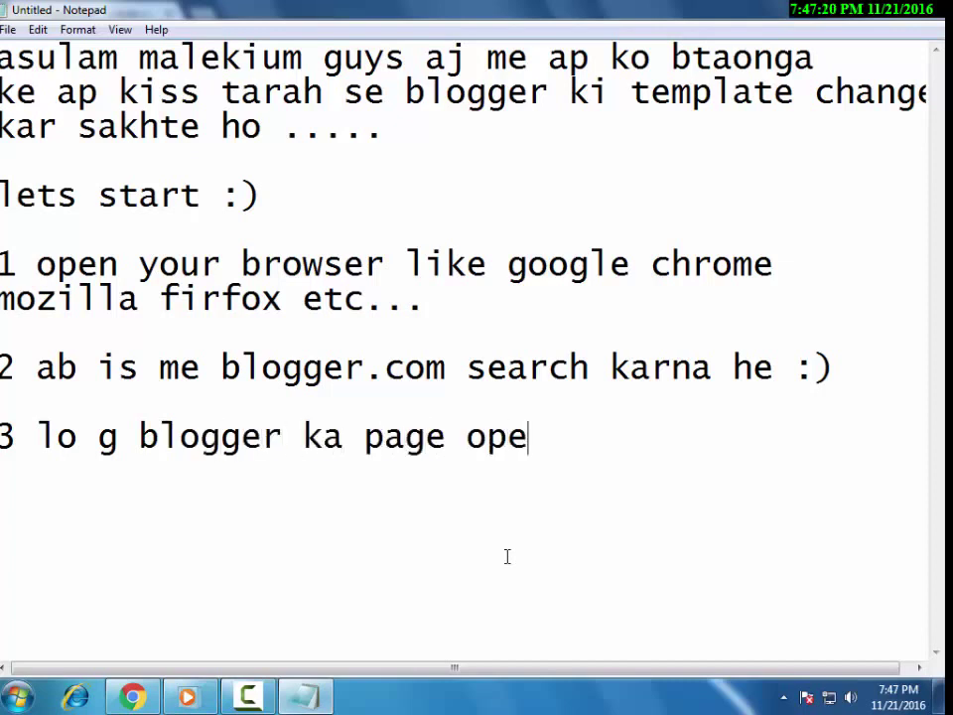
pyautogui.write('n ho gaya ab')
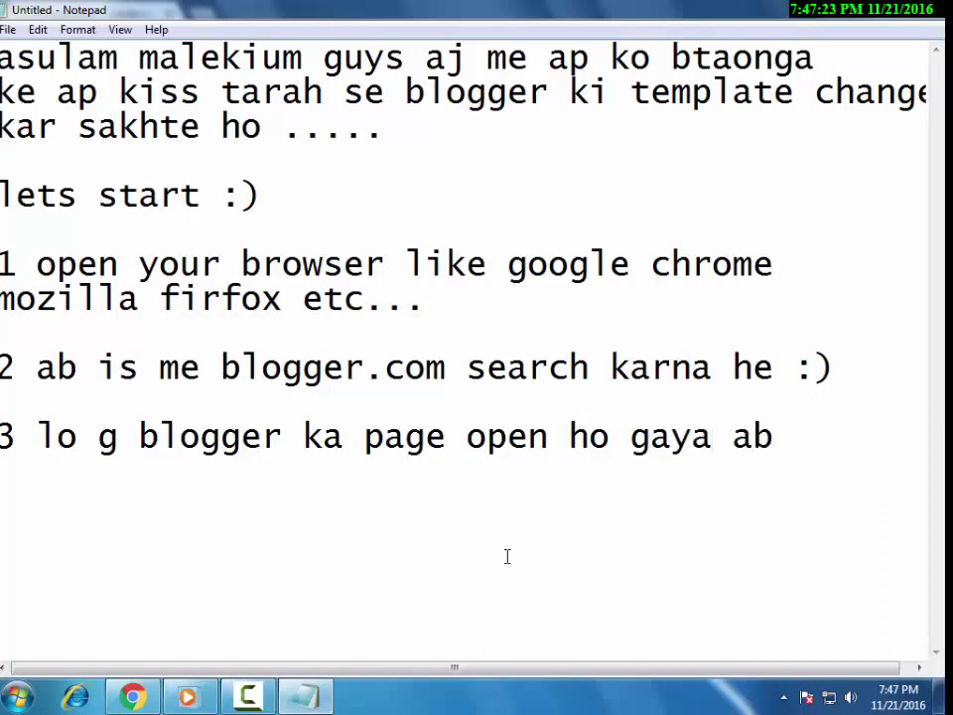
pyautogui.press('Return')
pyautogui.write('ap')
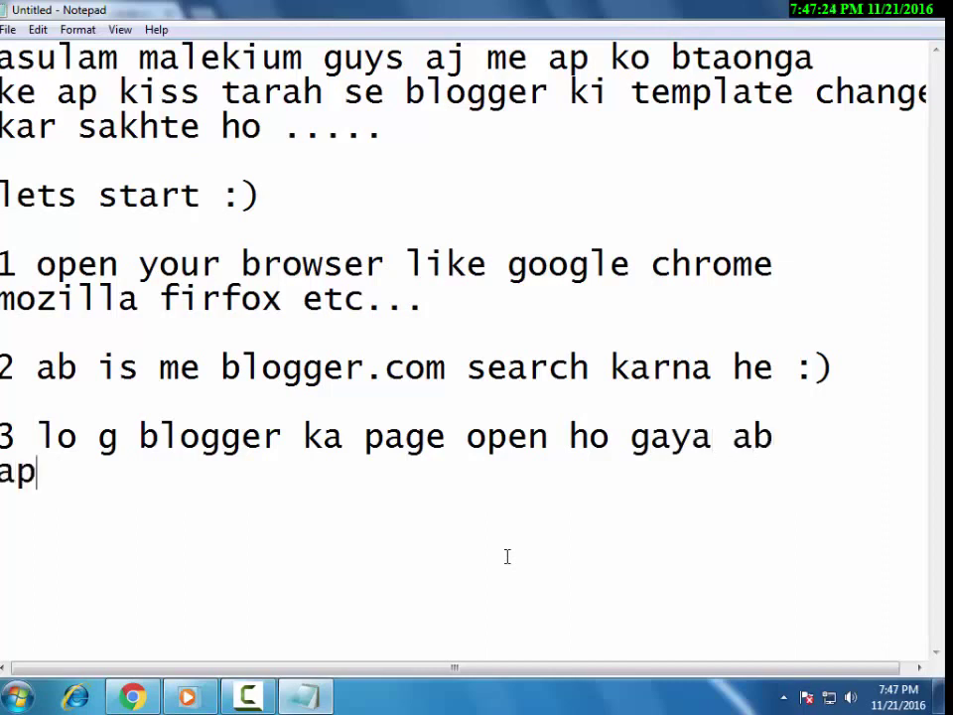
pyautogui.write(' k pa')
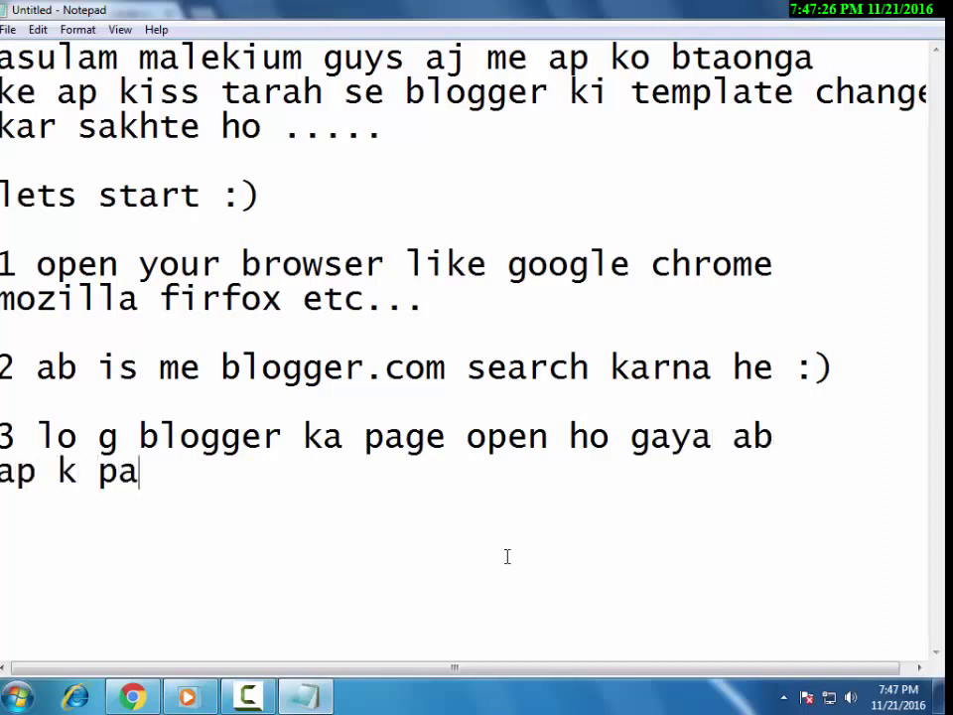
pyautogui.write('ss 2 opiti')
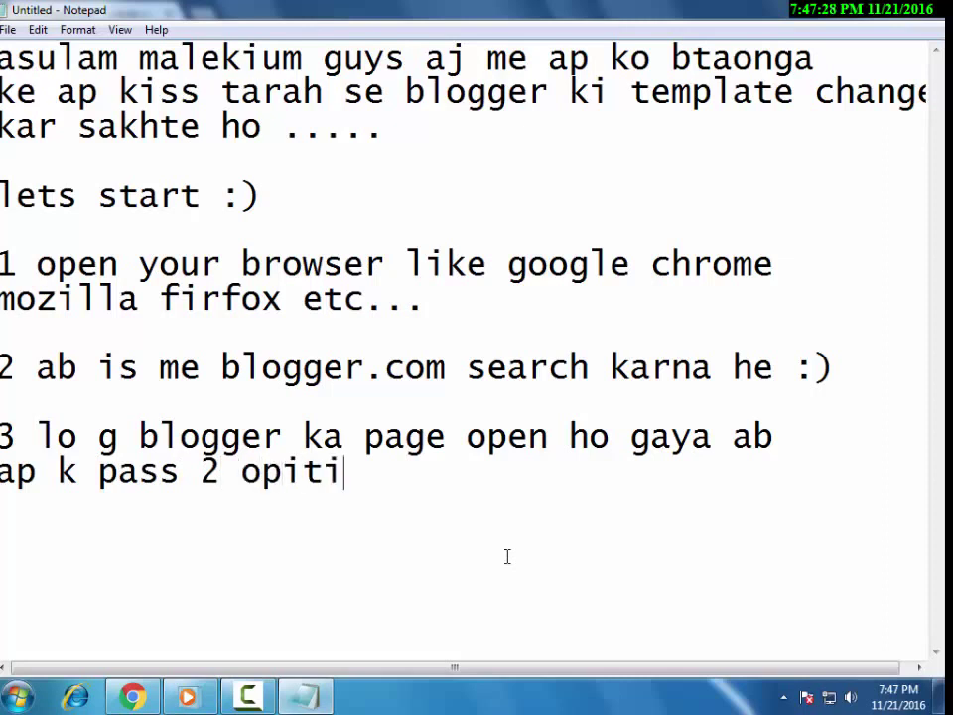
pyautogui.write('ons hei')
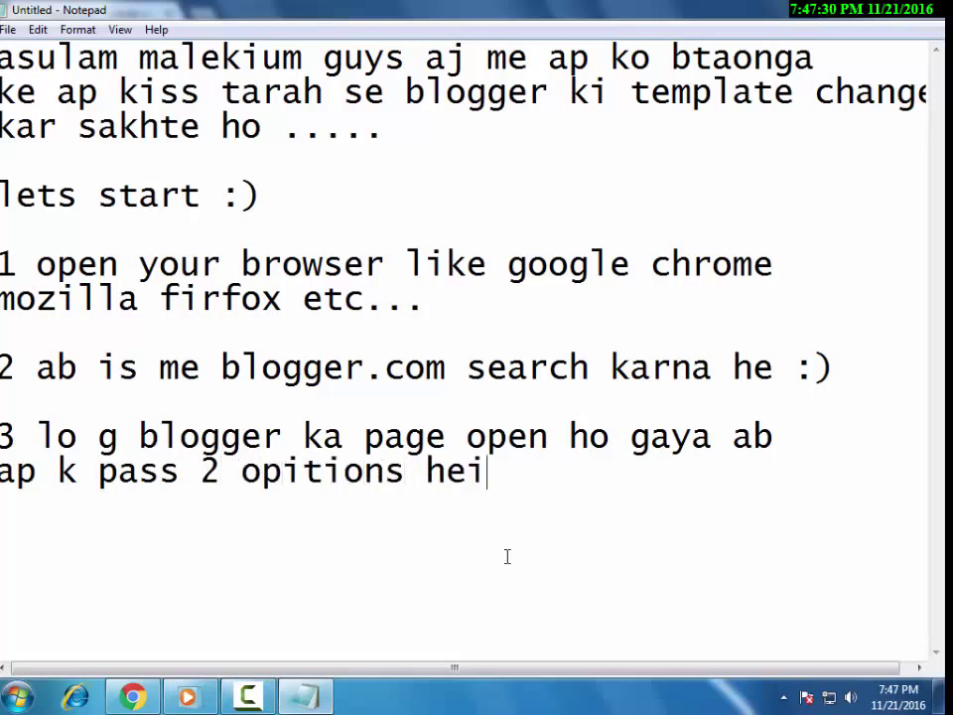
pyautogui.write('n 1')
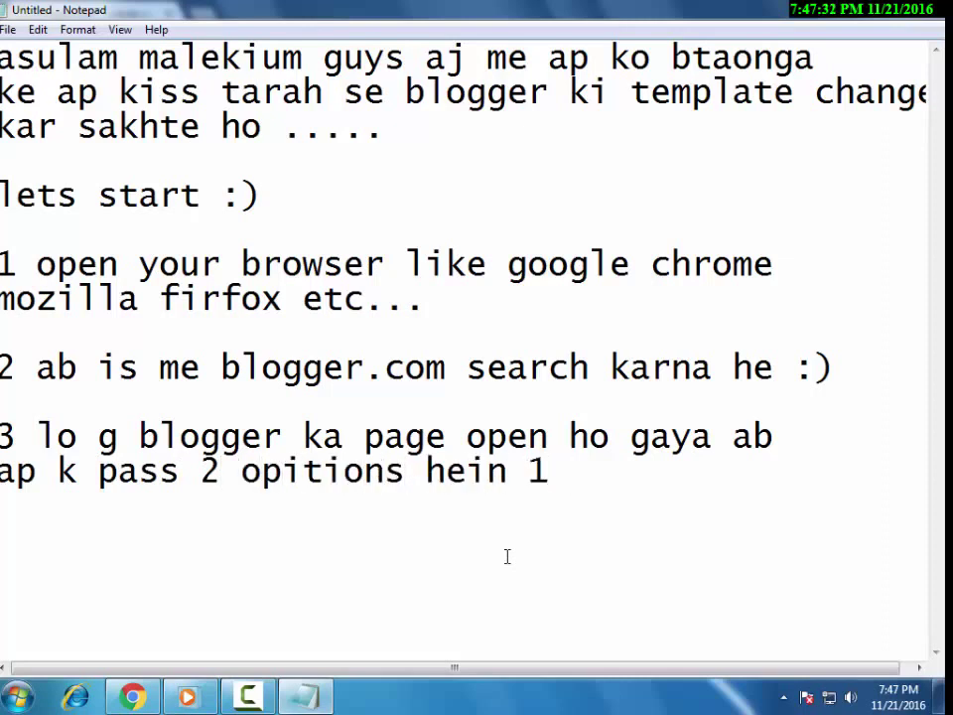
pyautogui.write(' agar ap k ')
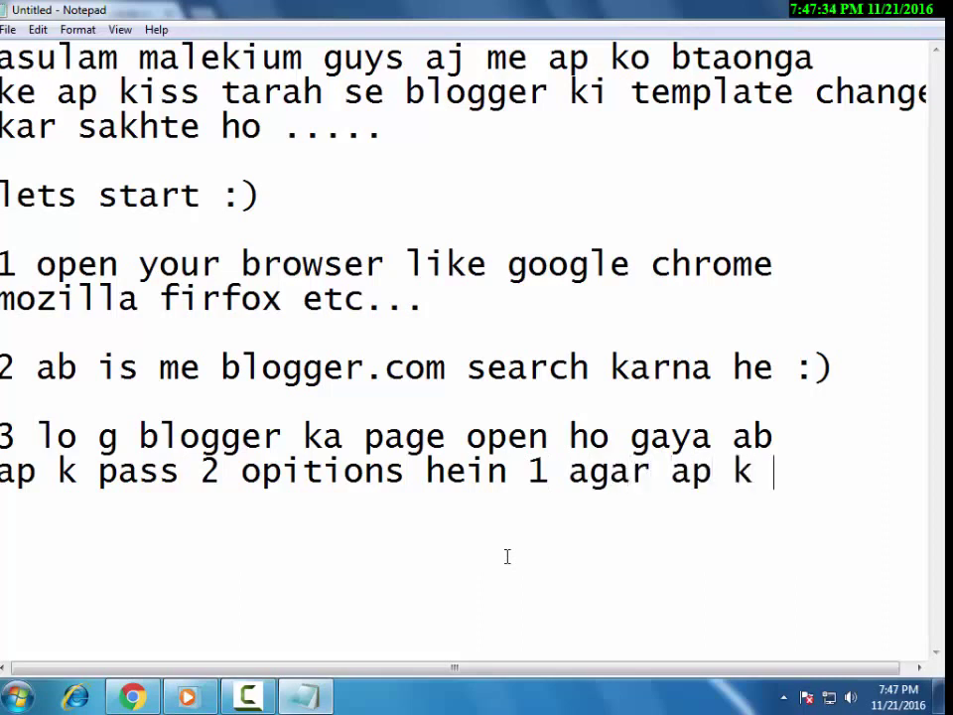
pyautogui.write('pass')
# Explain signing in if a blog exists, otherwise creating one, ending with ': D :P'.
pyautogui.press('Return')
pyautogui.write('blogger')
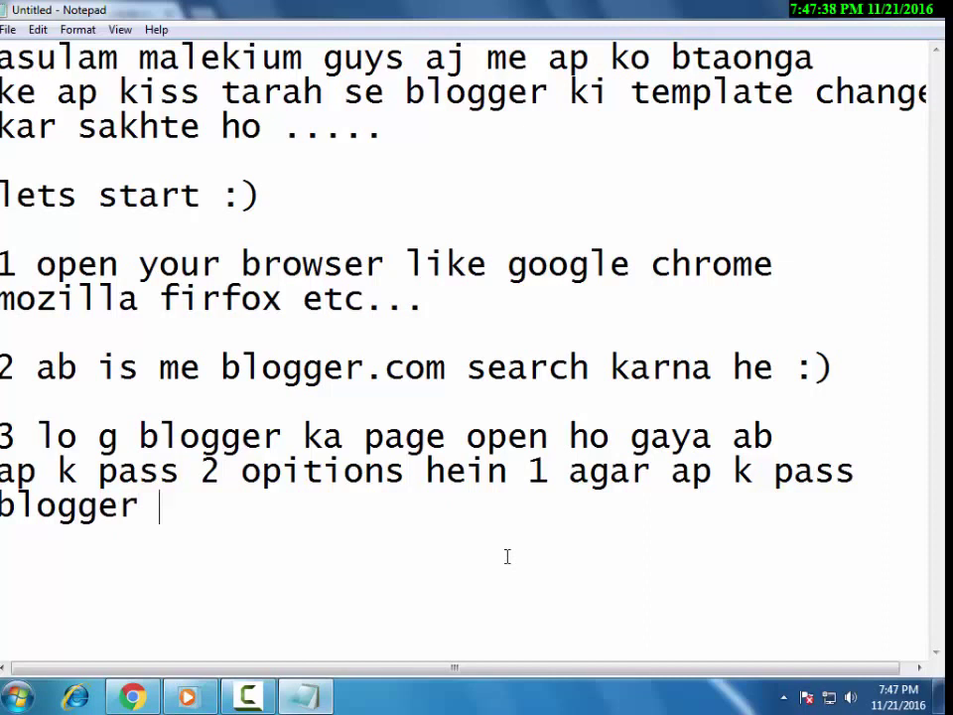
pyautogui.write(' ki web')
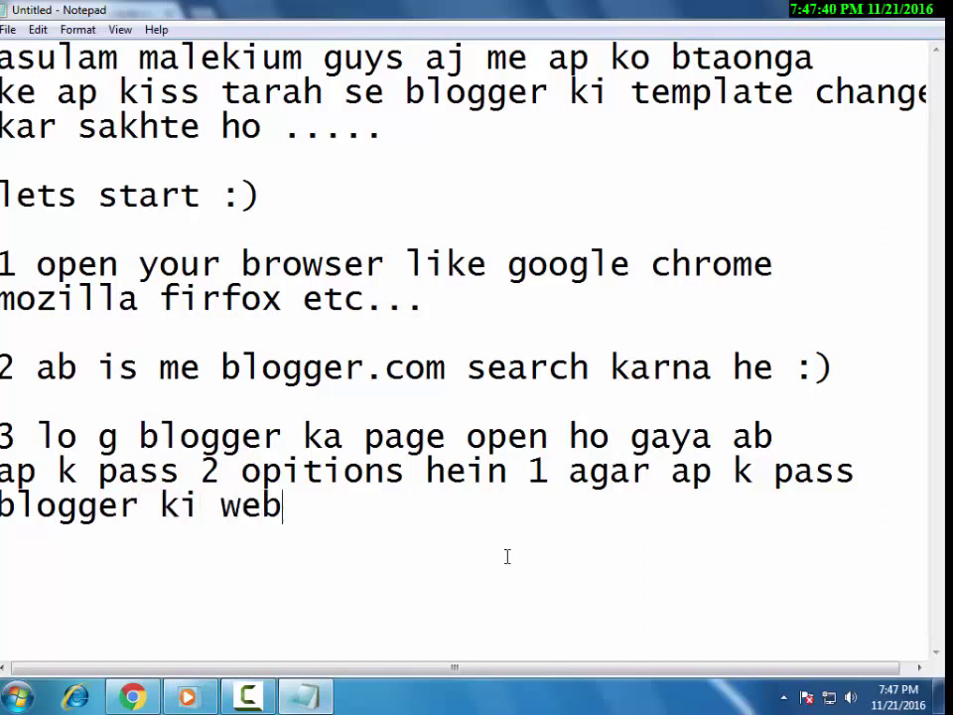
pyautogui.write(' bani hu')
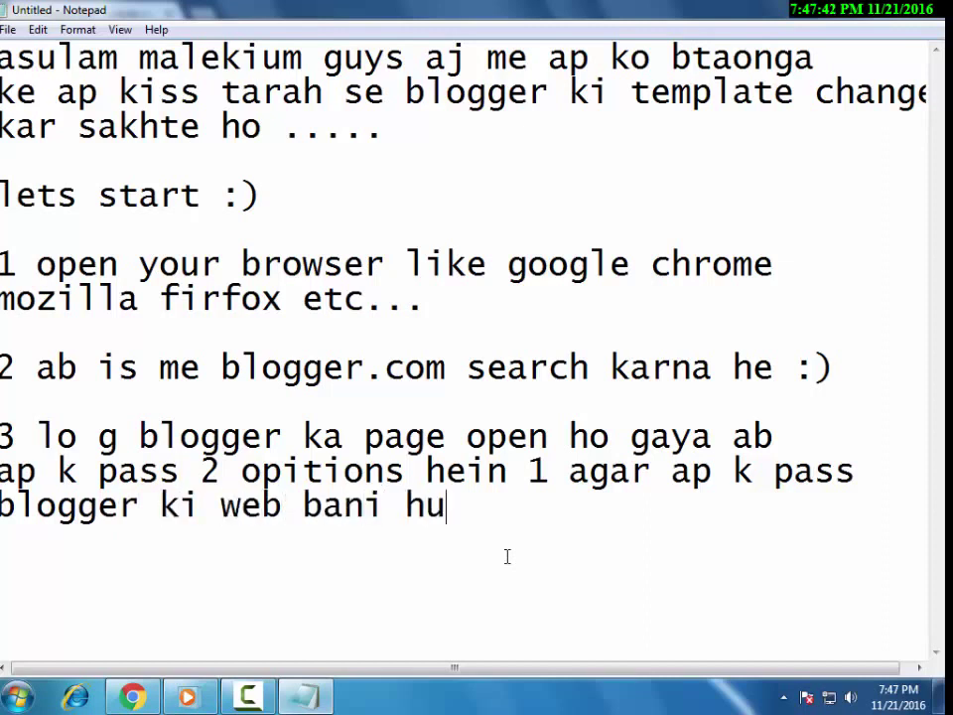
pyautogui.write('i he to sign')
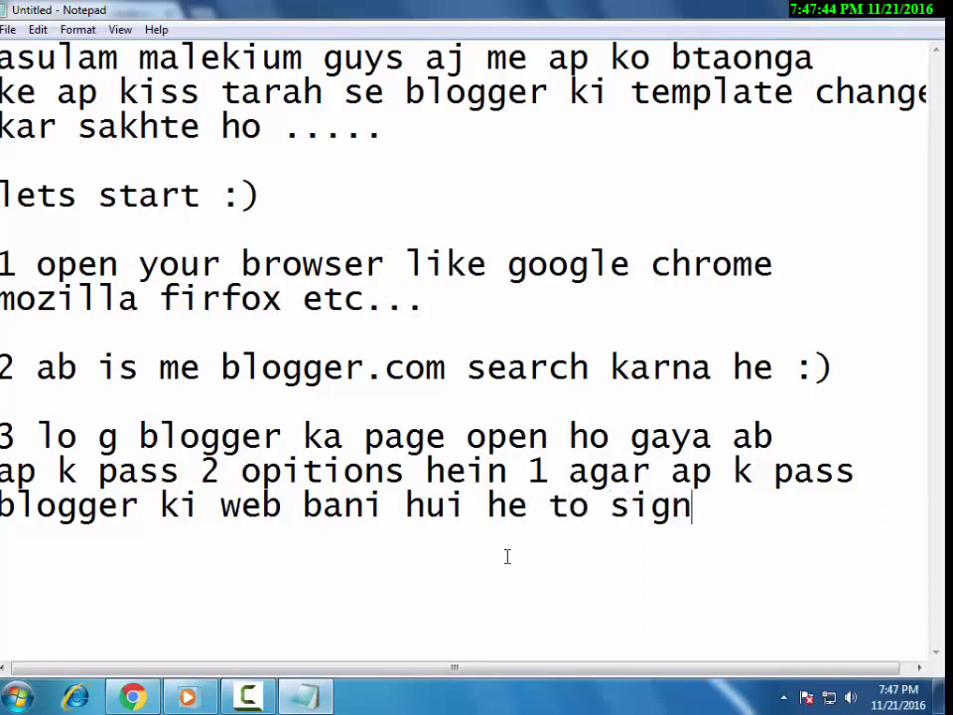
pyautogui.write(' in')
pyautogui.press('Return')
pyautogui.write('ka')
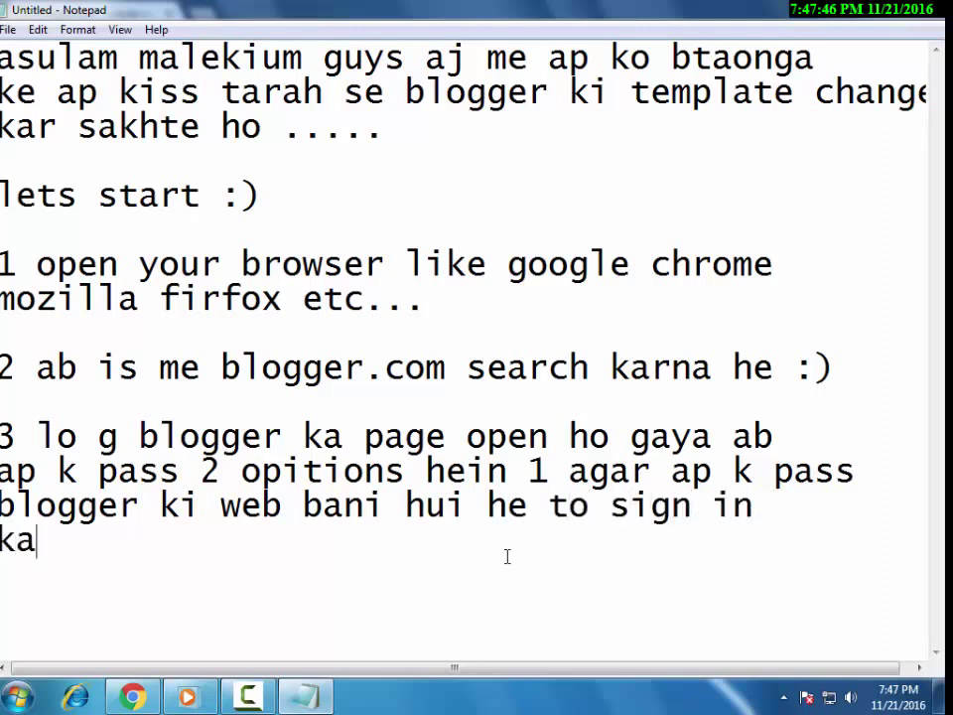
pyautogui.write('rna aga')
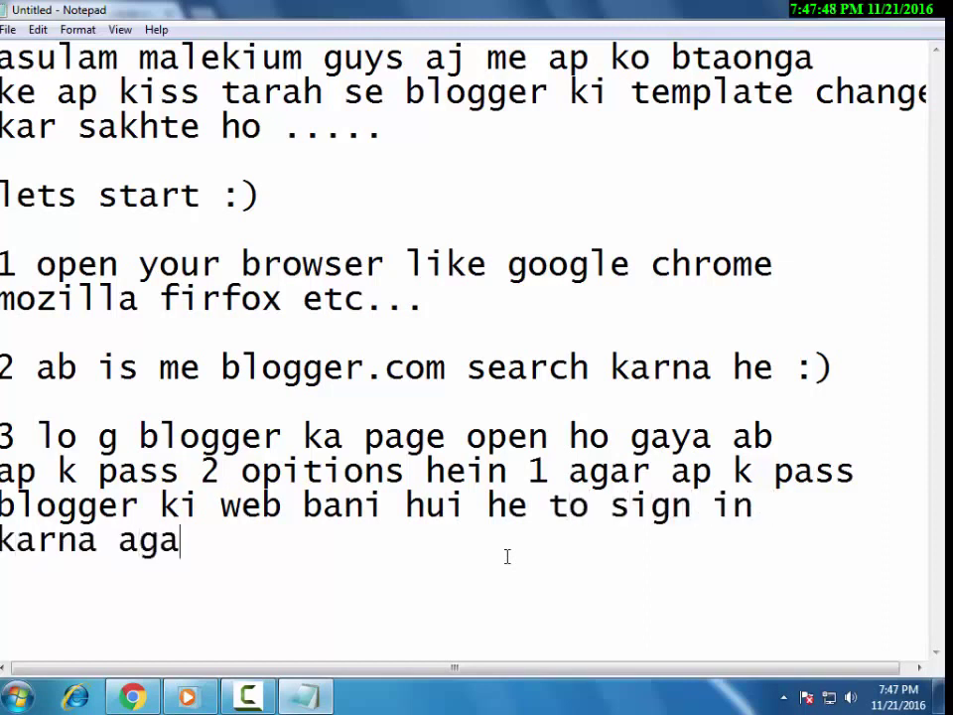
pyautogui.write('r na')
pyautogui.press('BackSpace')
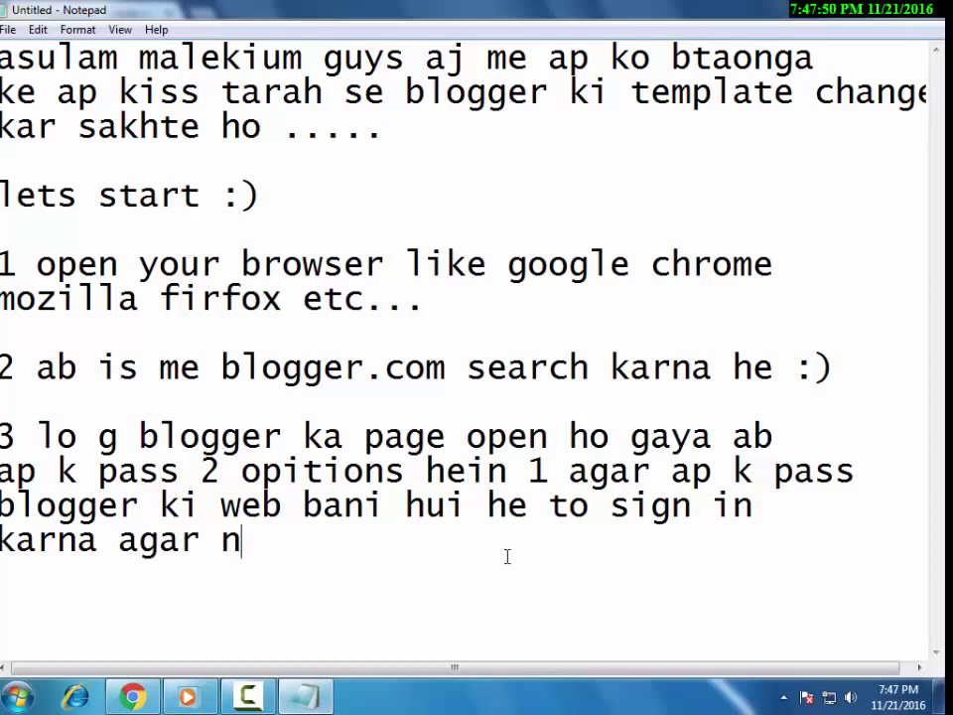
pyautogui.write('ae he to bha')
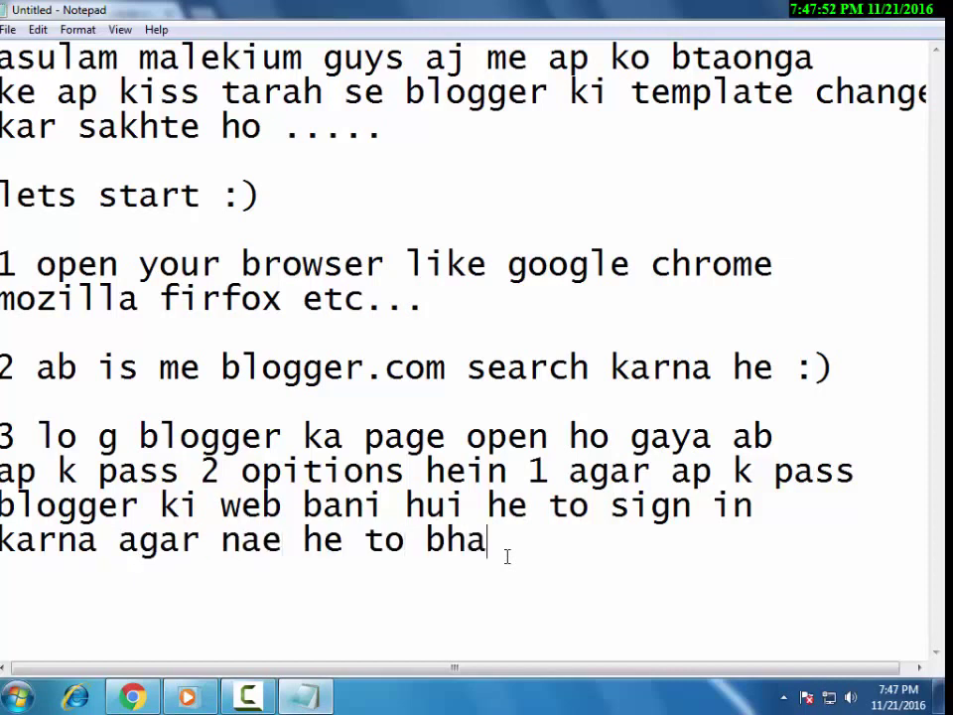
pyautogui.write('e ja k bnao')
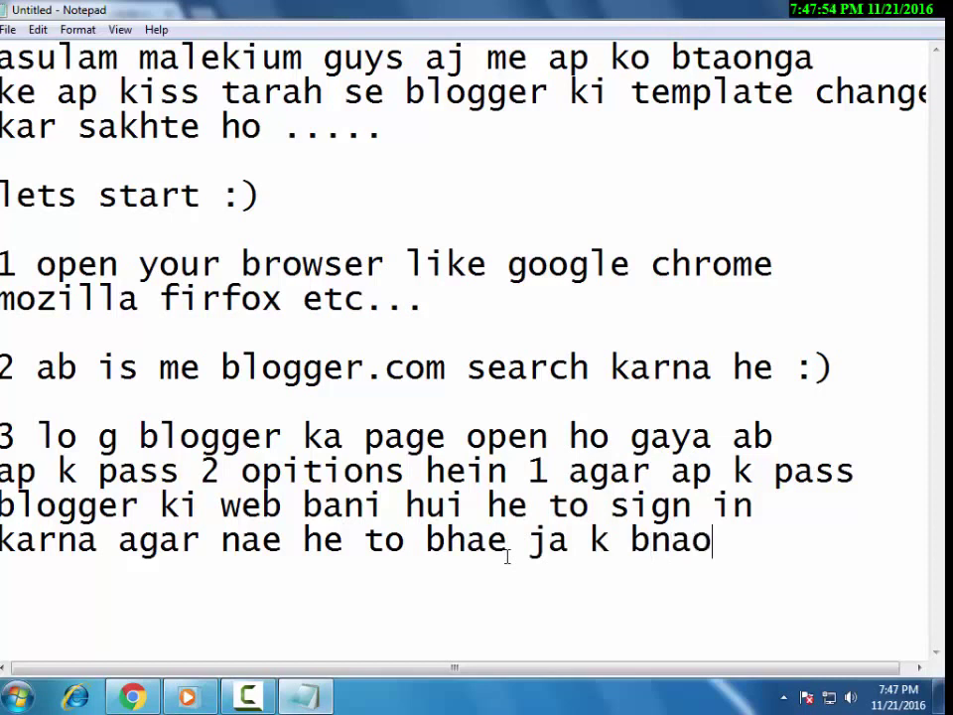
pyautogui.write(' : D')
pyautogui.press('BackSpace')
pyautogui.press('BackSpace')
pyautogui.write('d')
pyautogui.press('BackSpace')
pyautogui.press('BackSpace')
pyautogui.write('D :P')
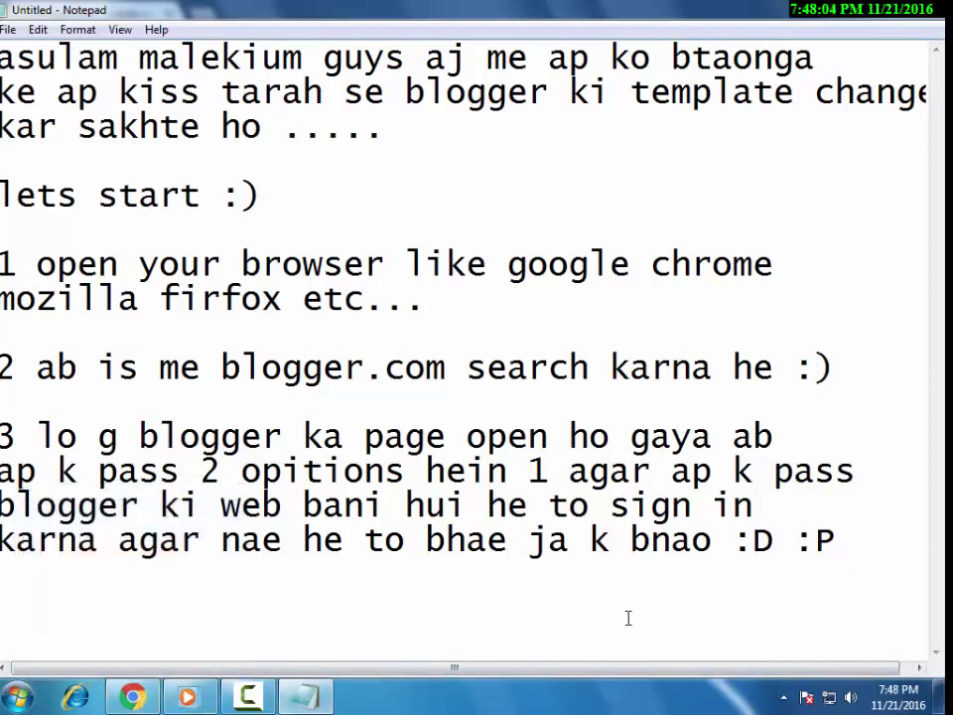
# Add step 4 saying you'll click sign in, then switch to the Blogger page.
pyautogui.press('Return')
pyautogui.press('Return')
pyautogui.write('4 ab ')
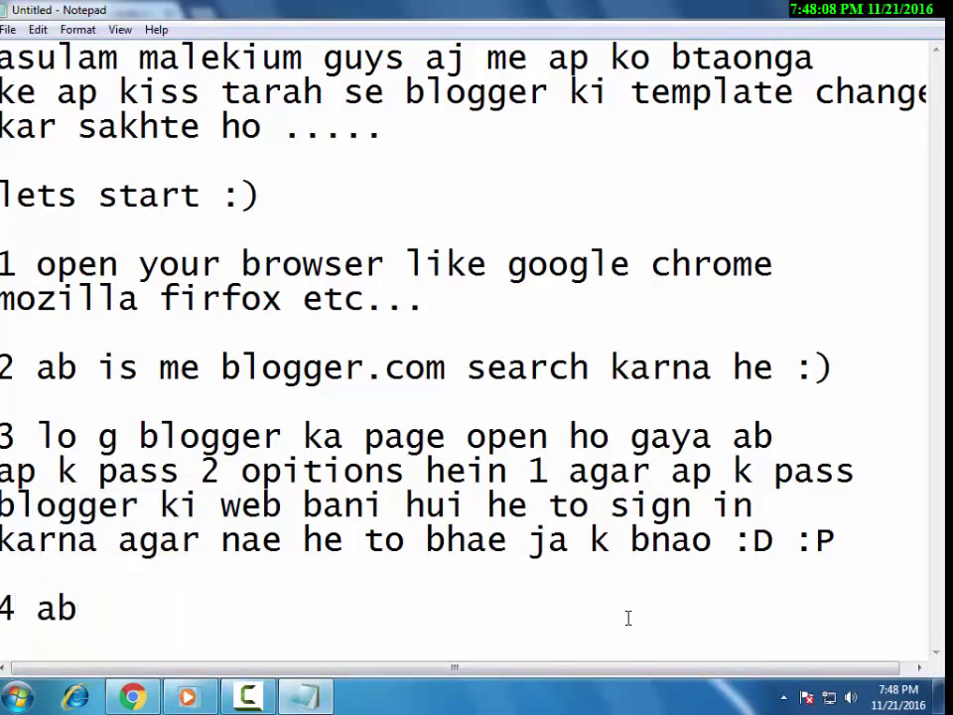
pyautogui.write('mere pass ')
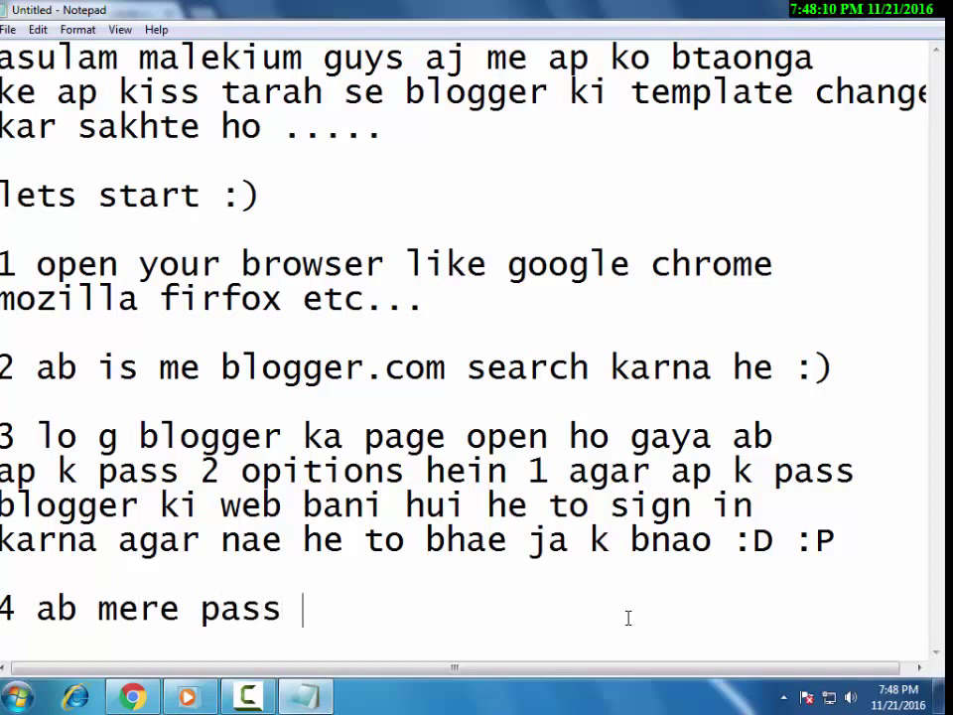
pyautogui.write('bani hui he to me ')
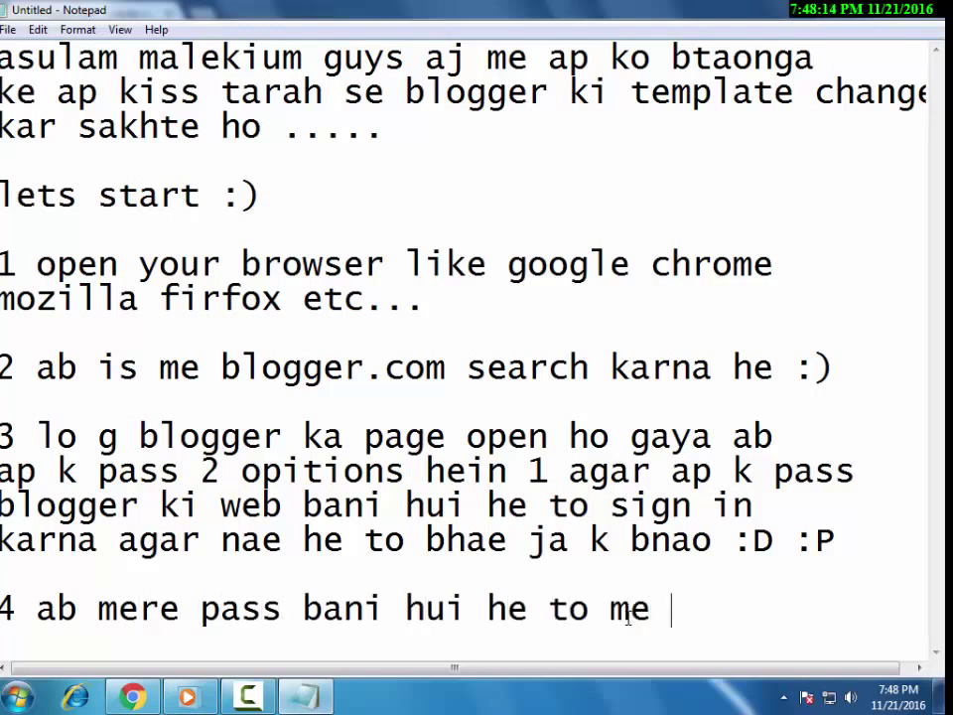
pyautogui.write('sign in')
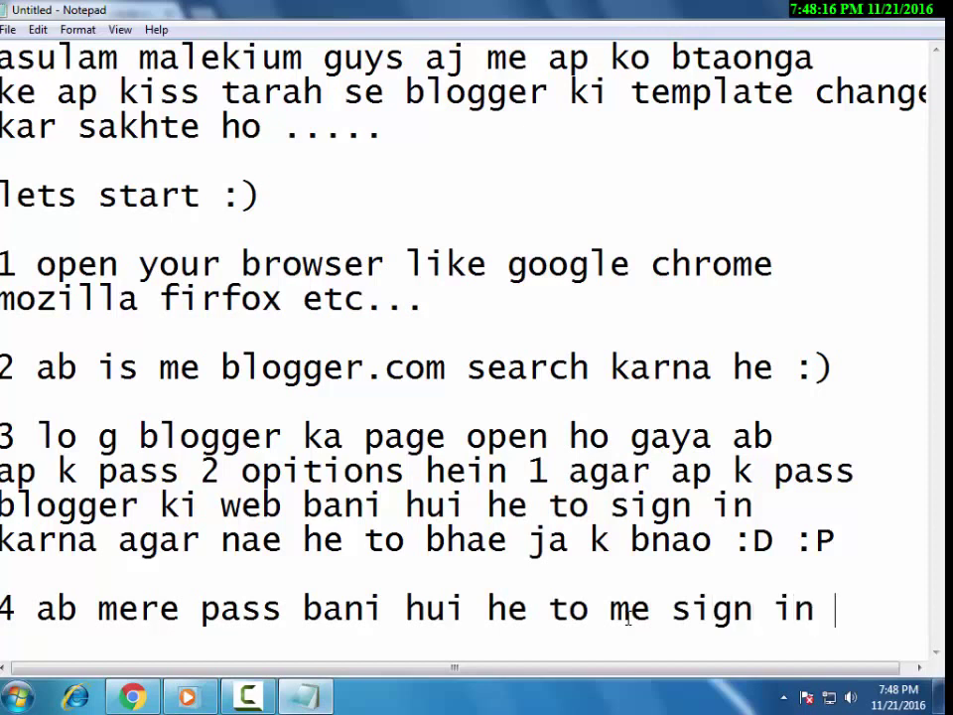
pyautogui.press('Return')
pyautogui.write('p click karnga')
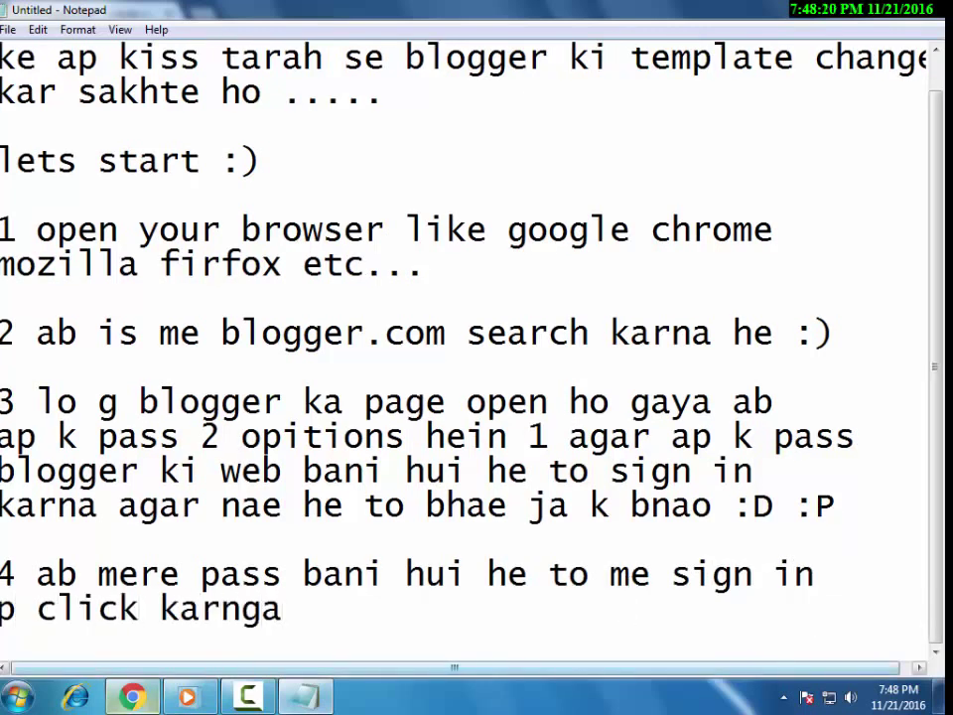
pyautogui.hotkey('alt', 'Tab')
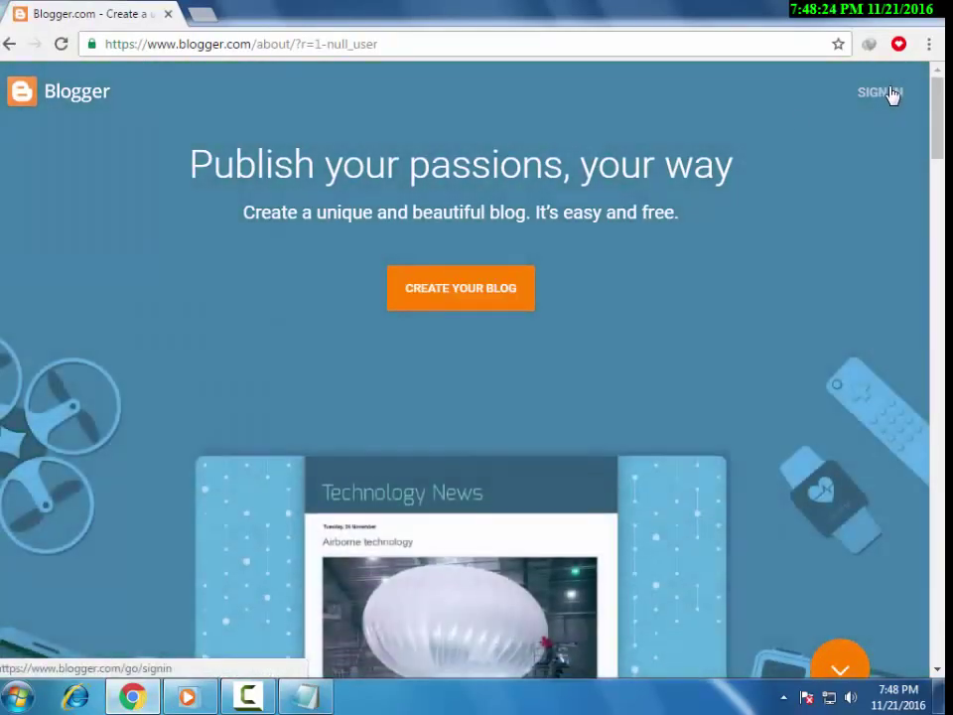
pyautogui.click(893, 96)
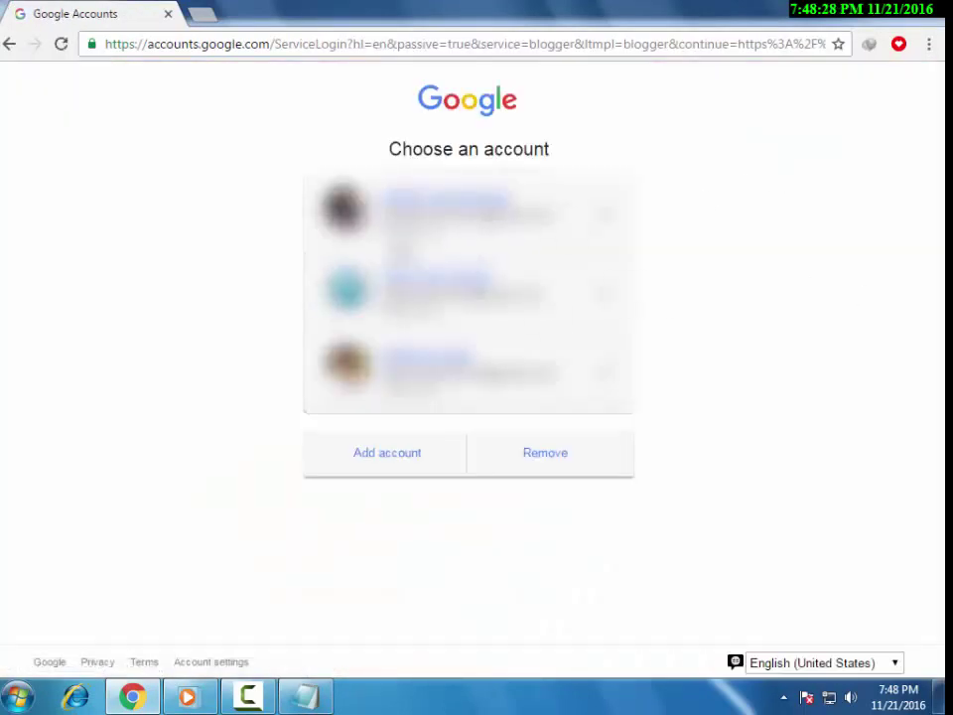
pyautogui.click(306, 696)
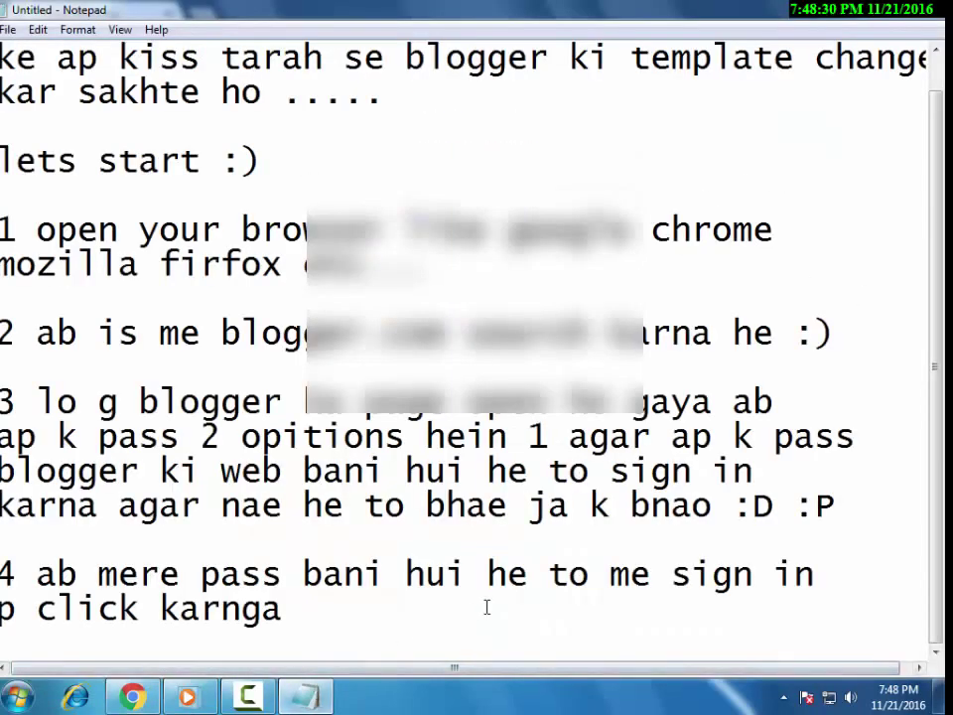
# Add step 5: enter any Gmail account, but the one that owns the blog.
pyautogui.press('Return')
pyautogui.press('Return')
pyautogui.write('5 ab ko')
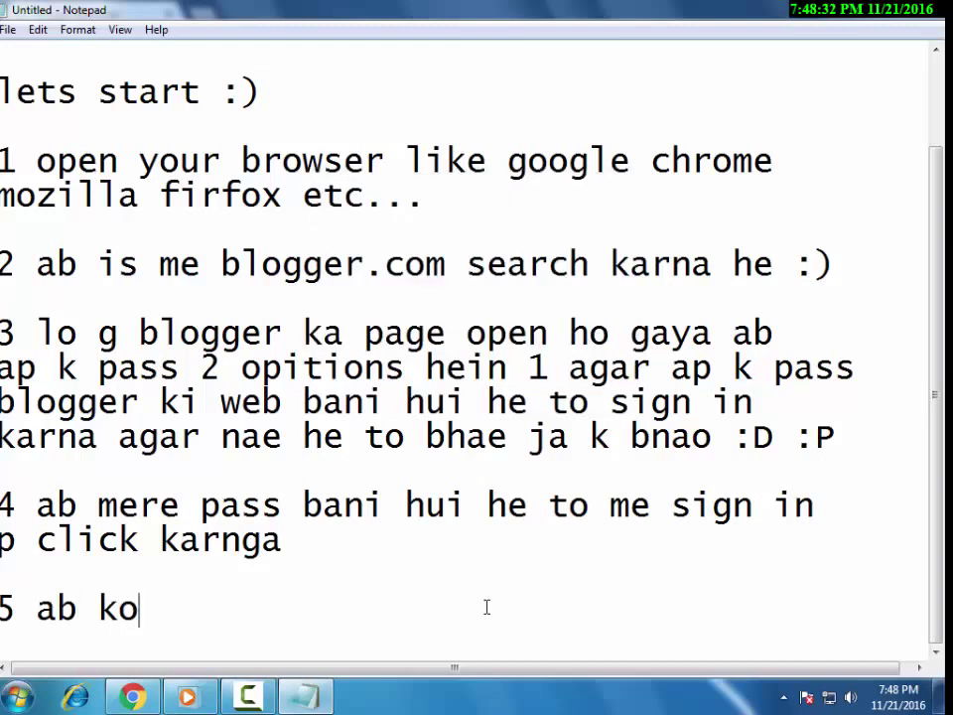
pyautogui.write('i b apna ')
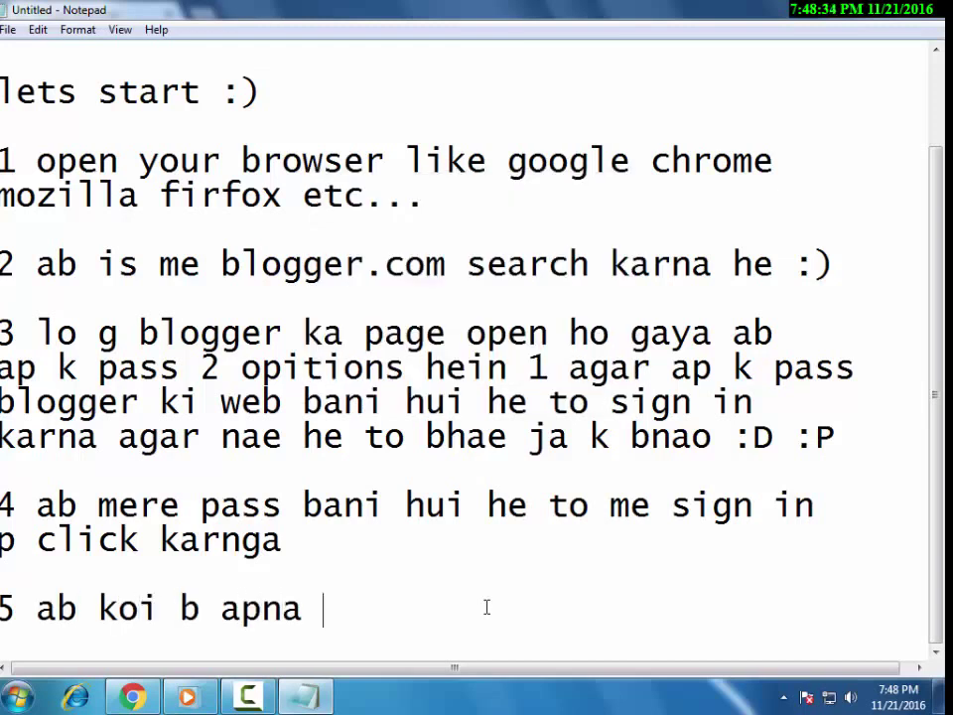
pyautogui.write('gmail ka a')
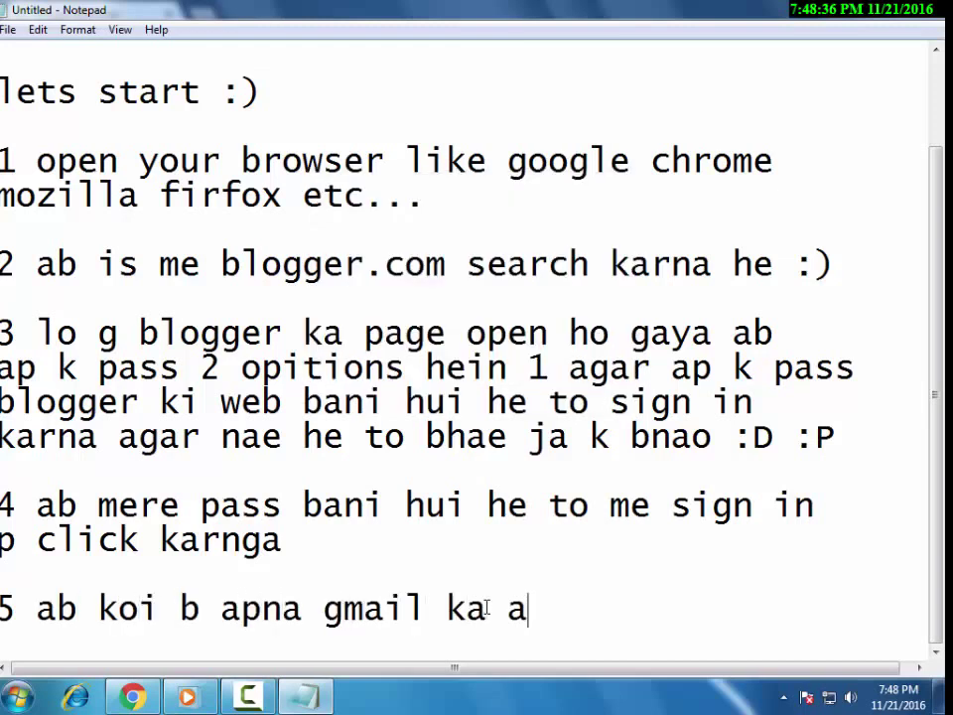
pyautogui.write('ccount put karna')
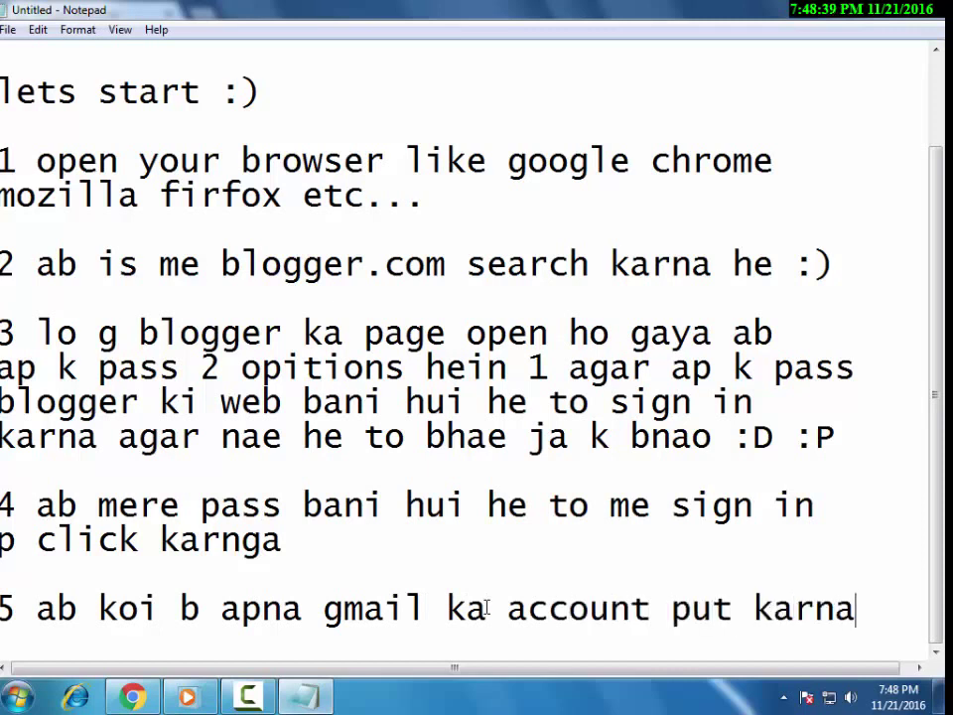
pyautogui.press('Return')
pyautogui.write('k')
pyautogui.press('BackSpace')
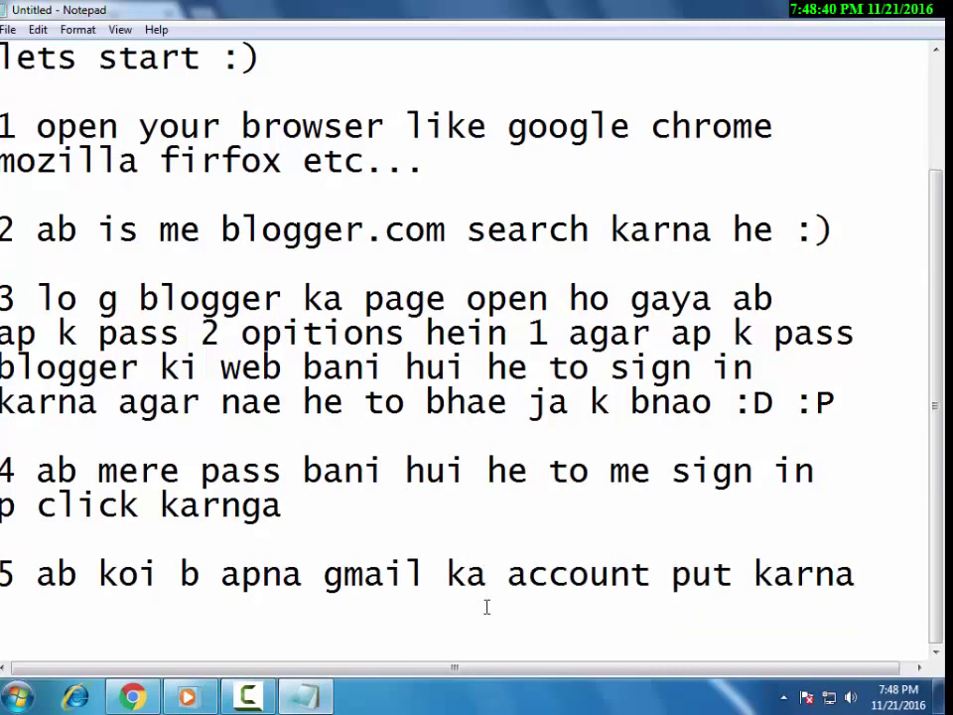
pyautogui.write('he')
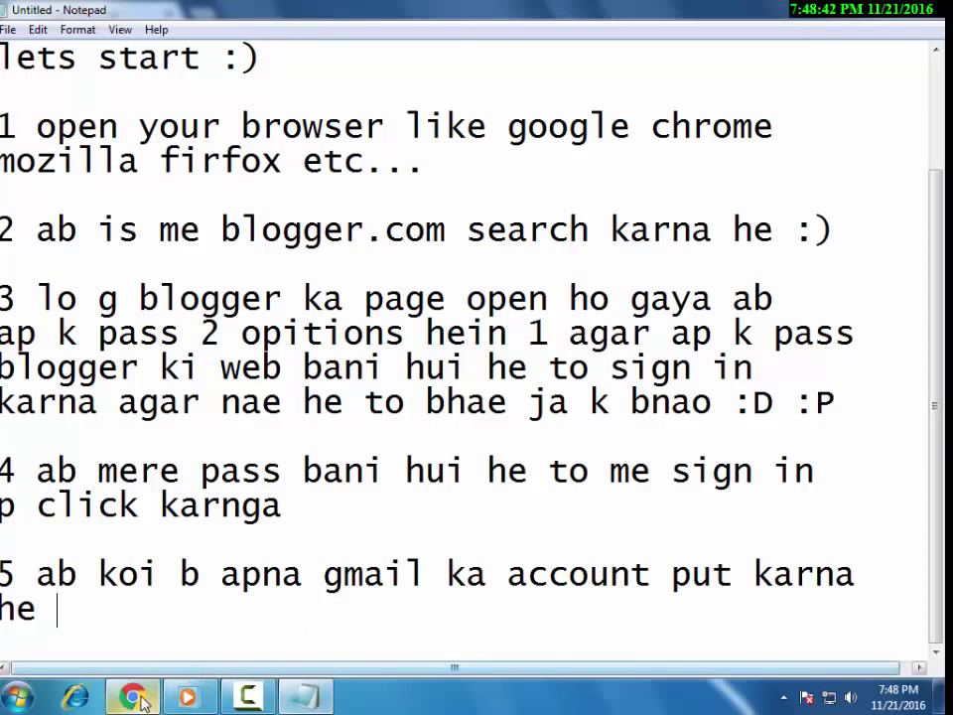
pyautogui.click(132, 696)
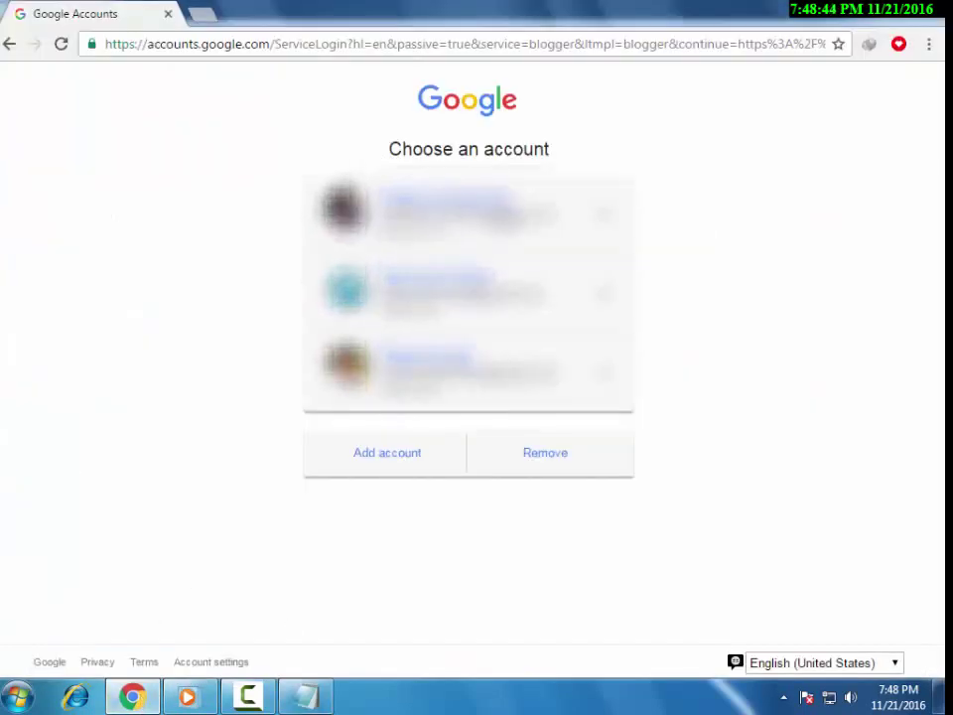
pyautogui.hotkey('alt', 'Tab')
pyautogui.write('p')
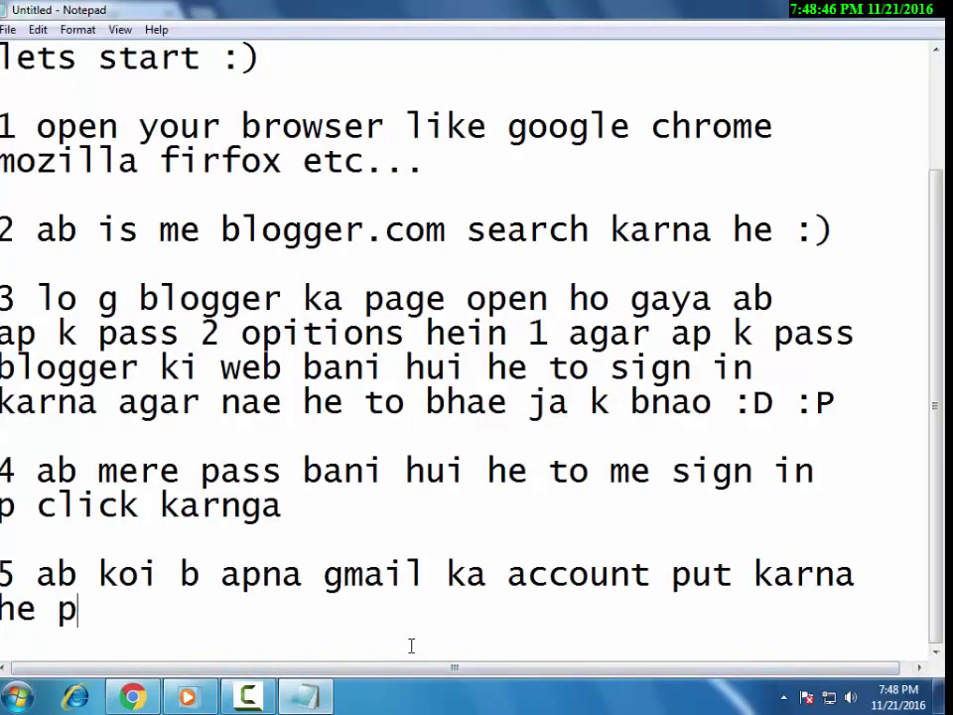
pyautogui.write('ar wahi jiss p blo')
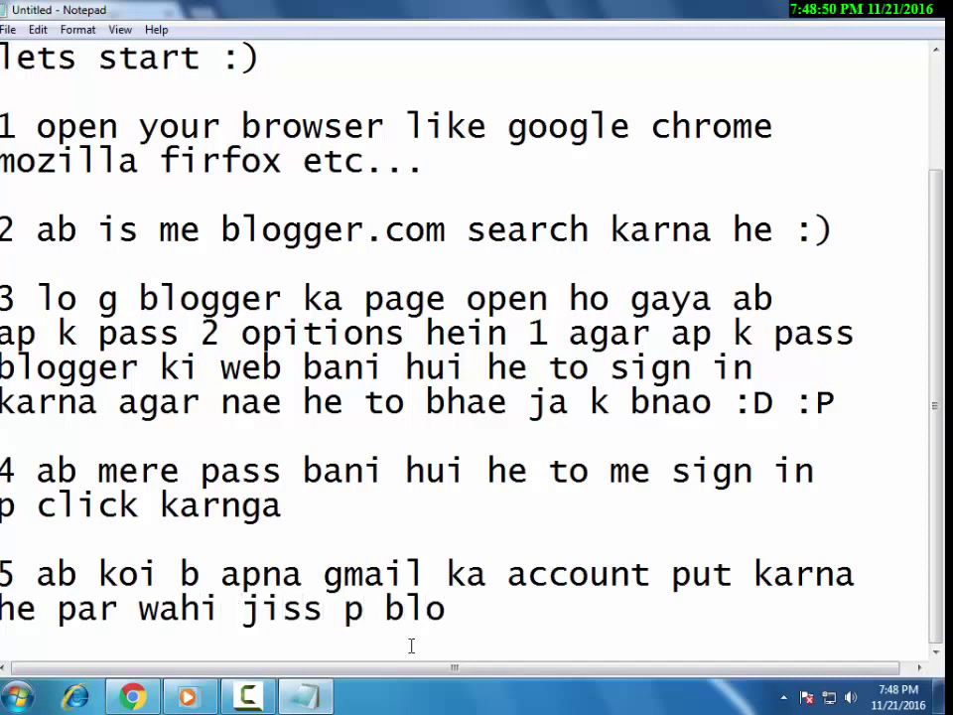
pyautogui.write('g bana hua h')
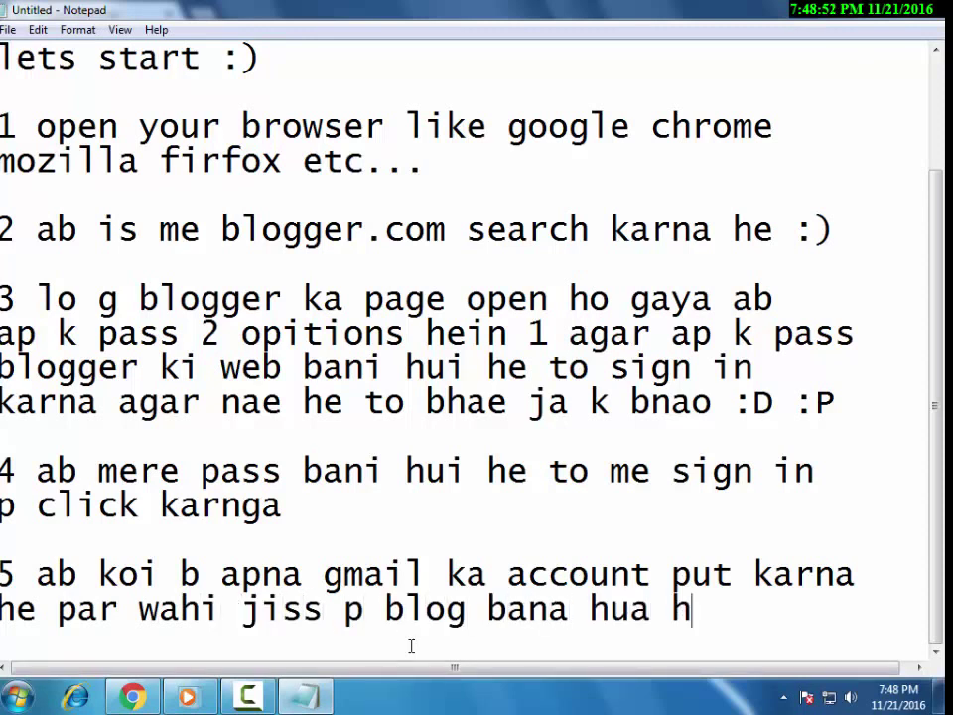
pyautogui.write('o...')
pyautogui.click(132, 696)
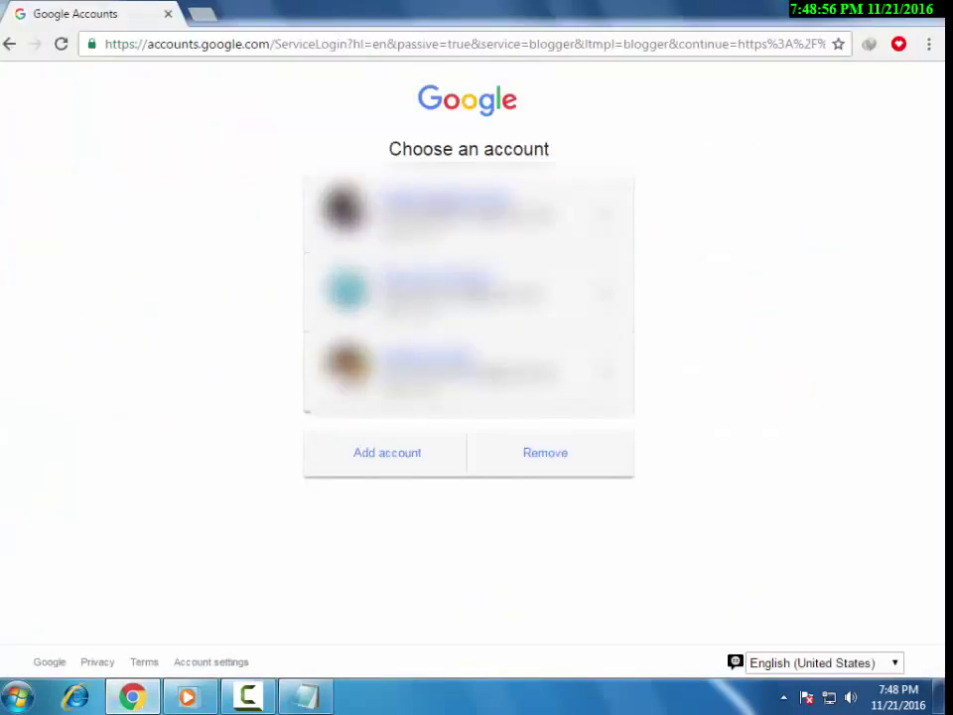
# Sign in with the first Google account and its password, then return to Notepad.
pyautogui.click(447, 211)
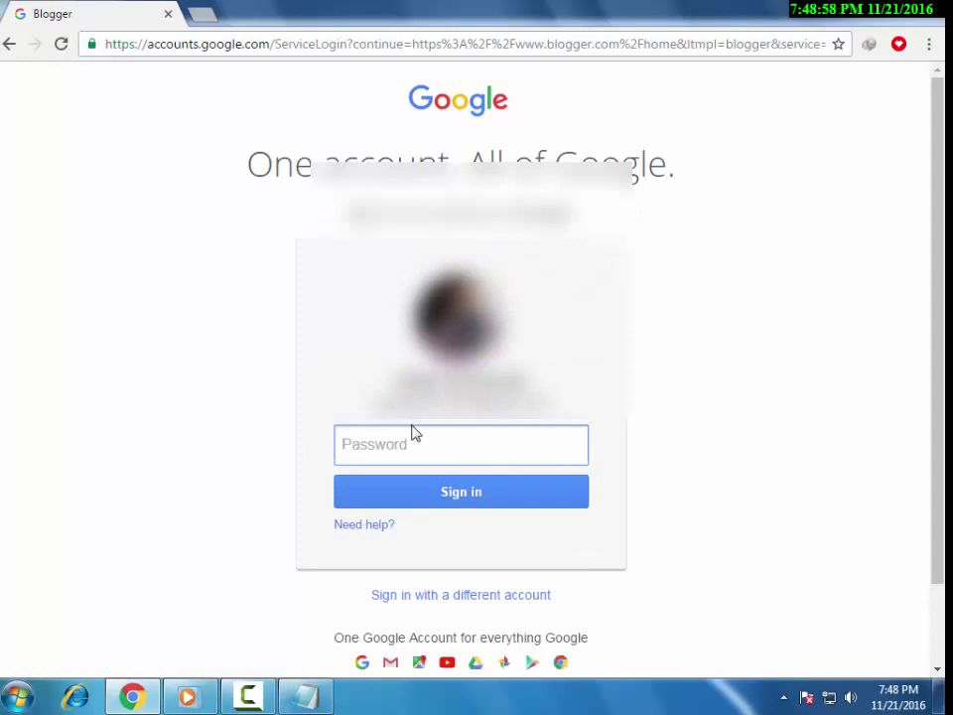
pyautogui.write('•••••')
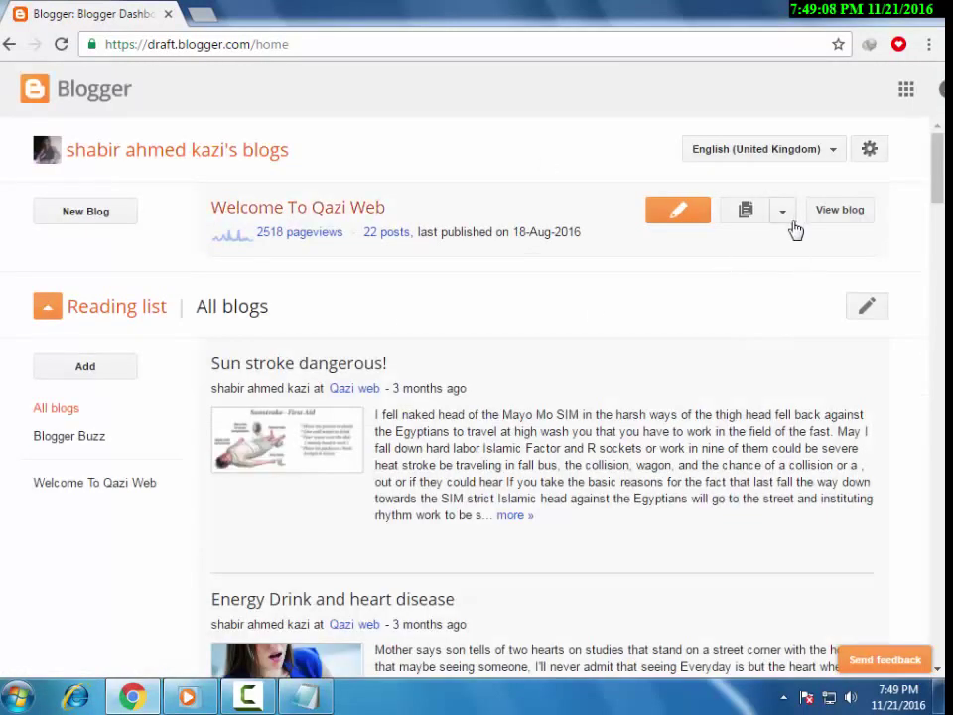
pyautogui.hotkey('alt', 'Tab')
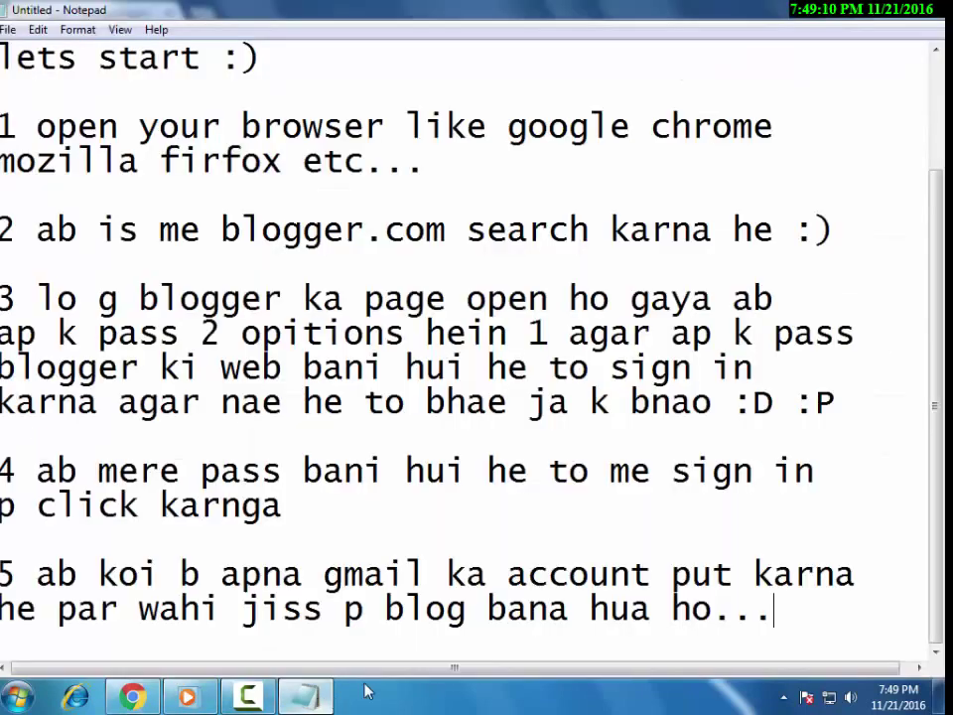
# Add step 6: click the more-options arrow beside view blog.
pyautogui.scroll(-1, 495, 621)
pyautogui.scroll(-1, 495, 621)
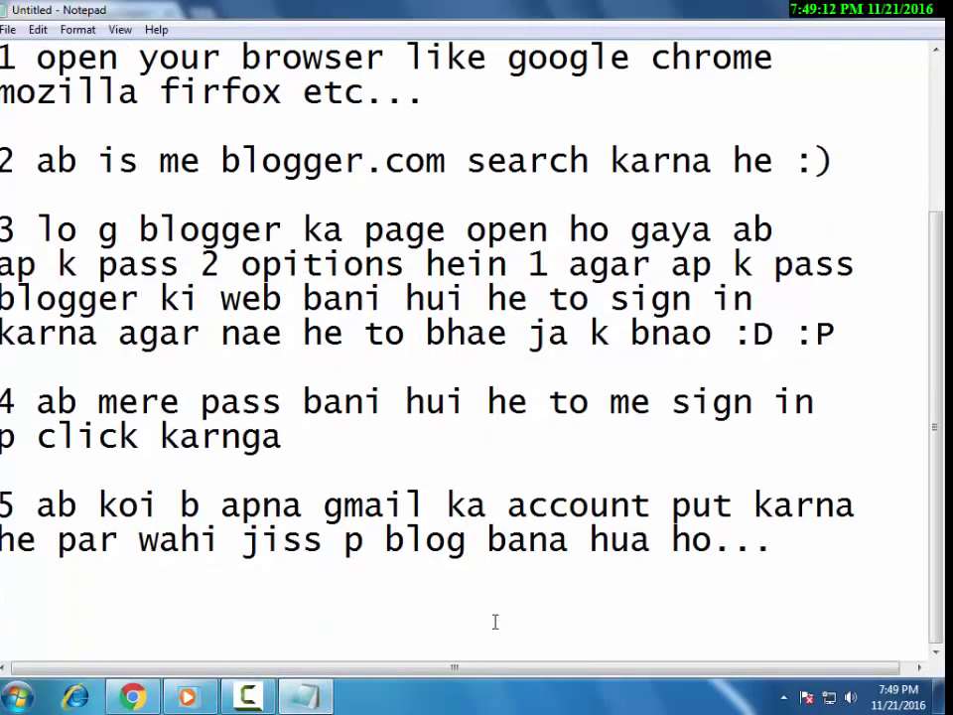
pyautogui.write('ab vie')
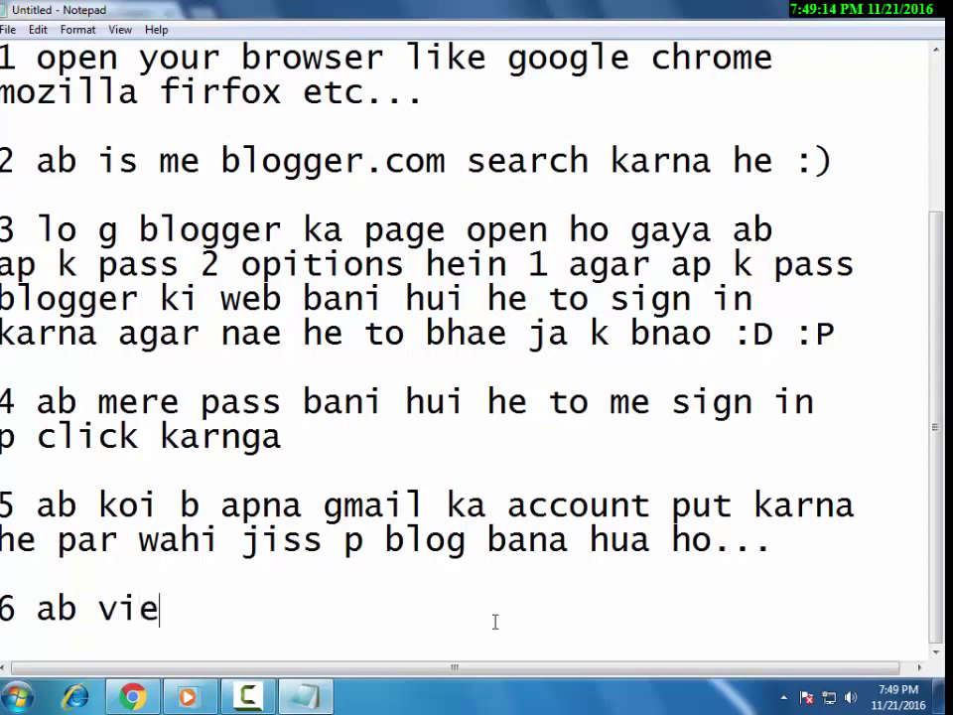
pyautogui.write('w blog k samne')
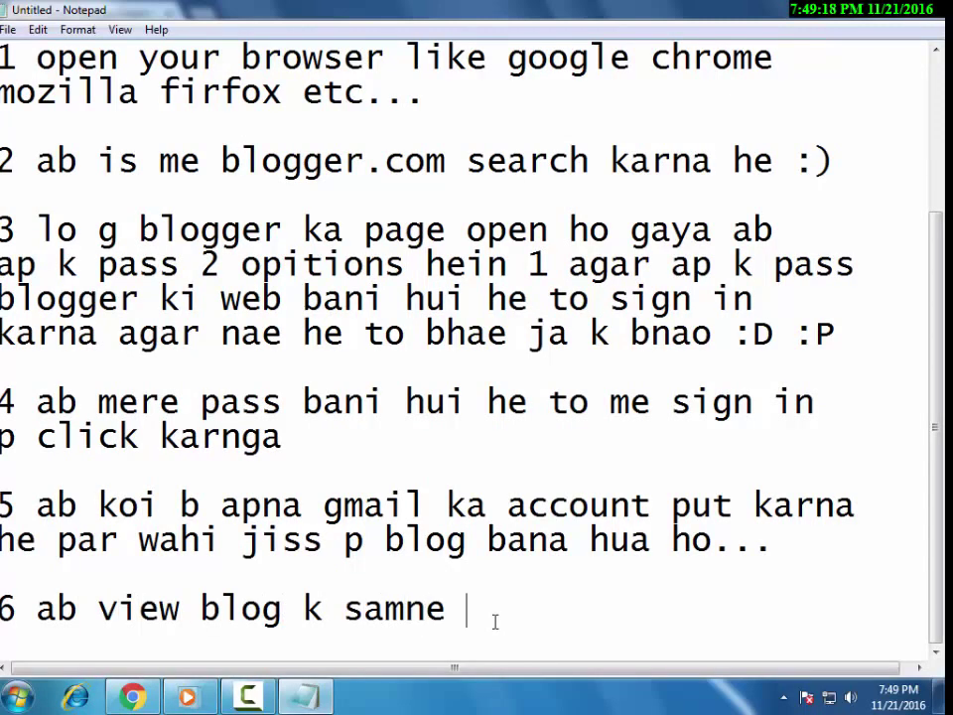
pyautogui.write(' more optio')
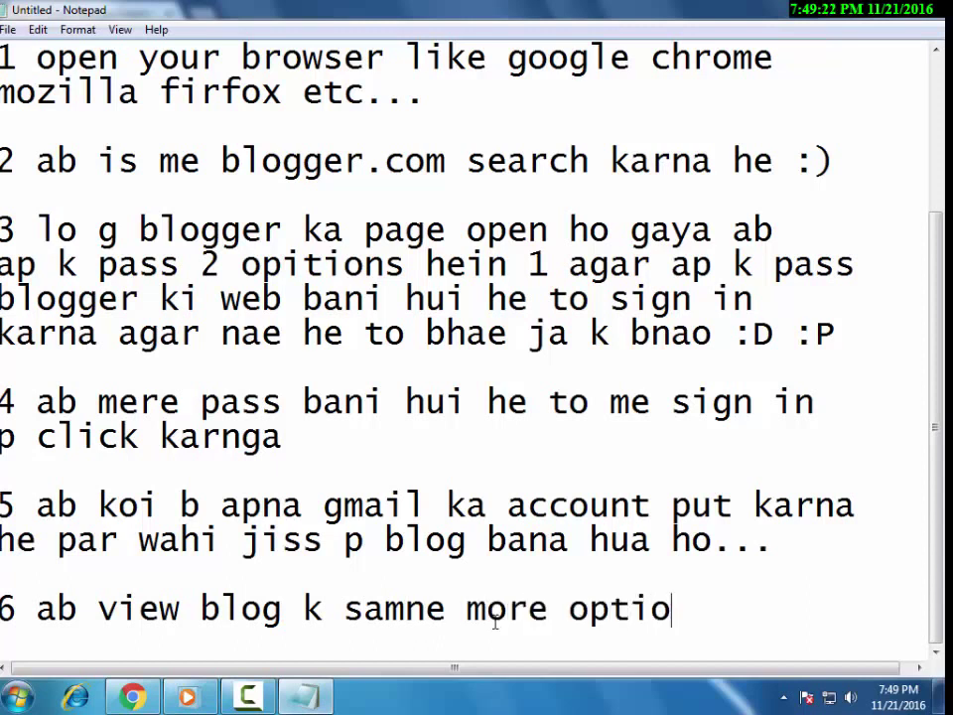
pyautogui.write('ns ka b')
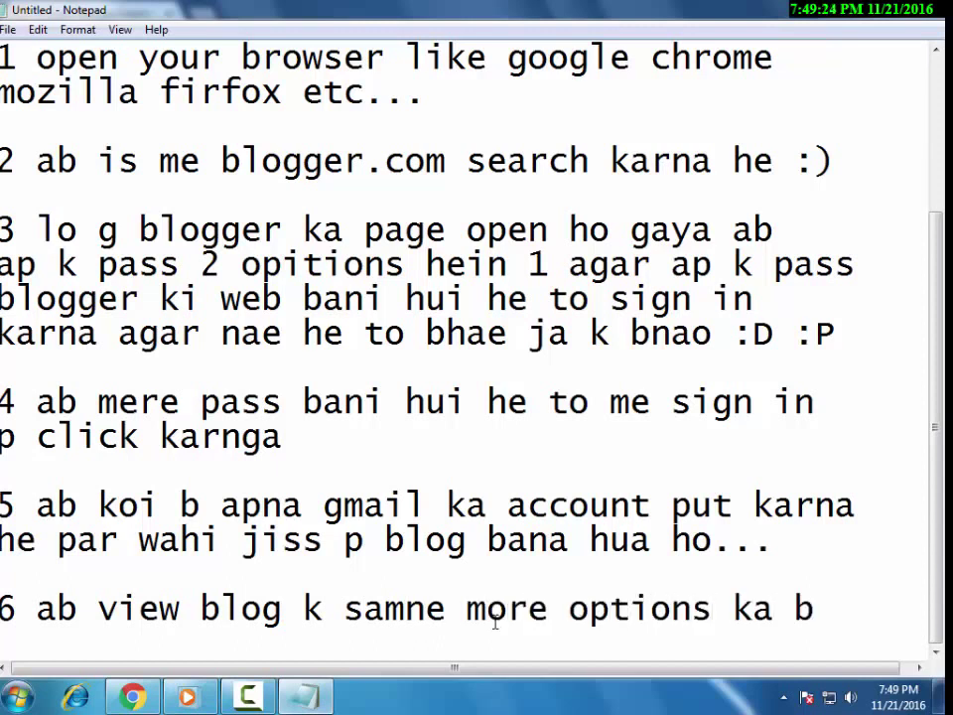
pyautogui.press('BackSpace')
pyautogui.write('aro')
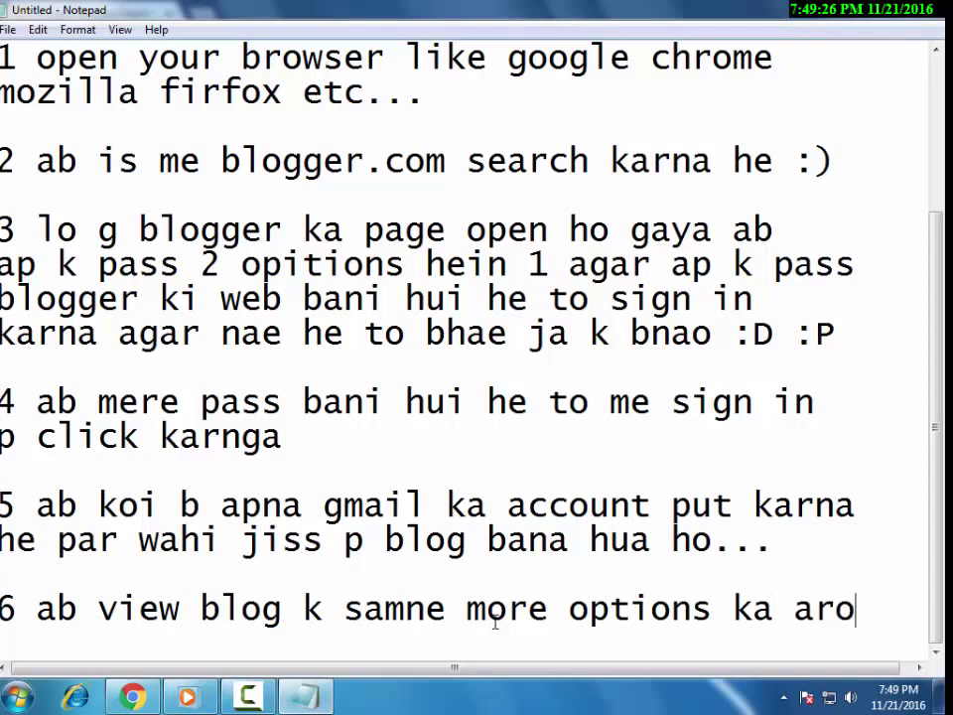
pyautogui.press('BackSpace')
pyautogui.write('row')
pyautogui.press('Return')
pyautogui.write('he')
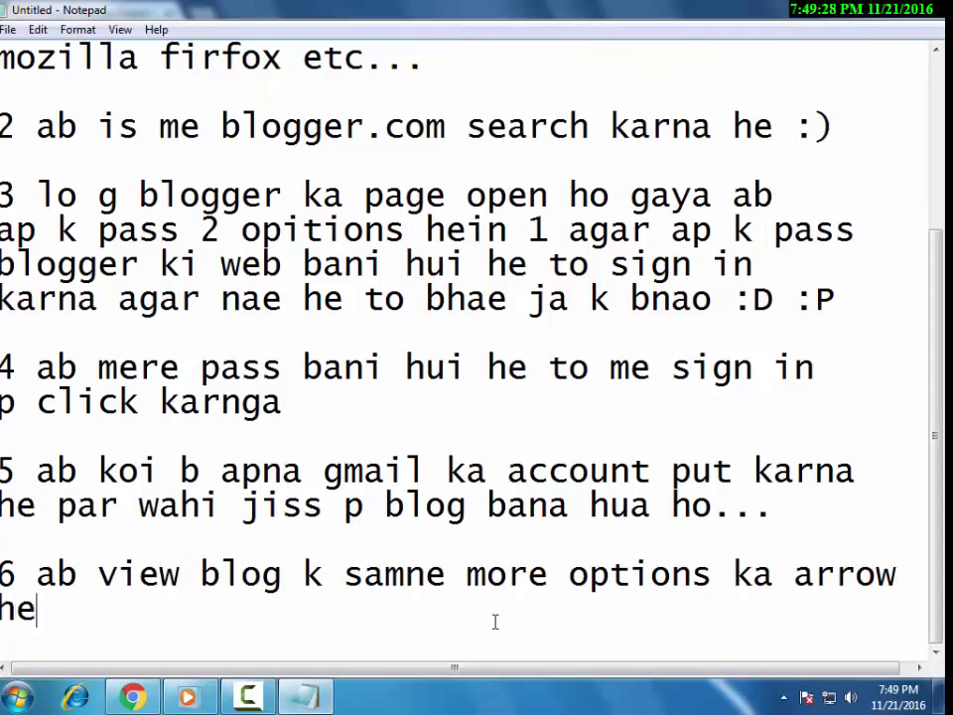
pyautogui.write(' us p click')
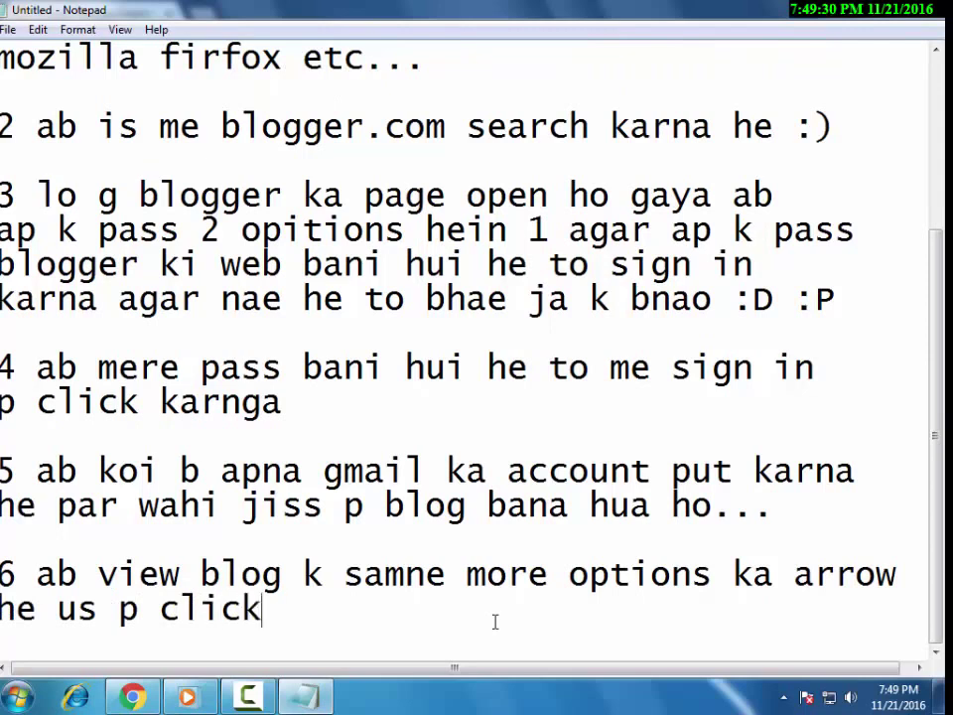
pyautogui.write(' karen')
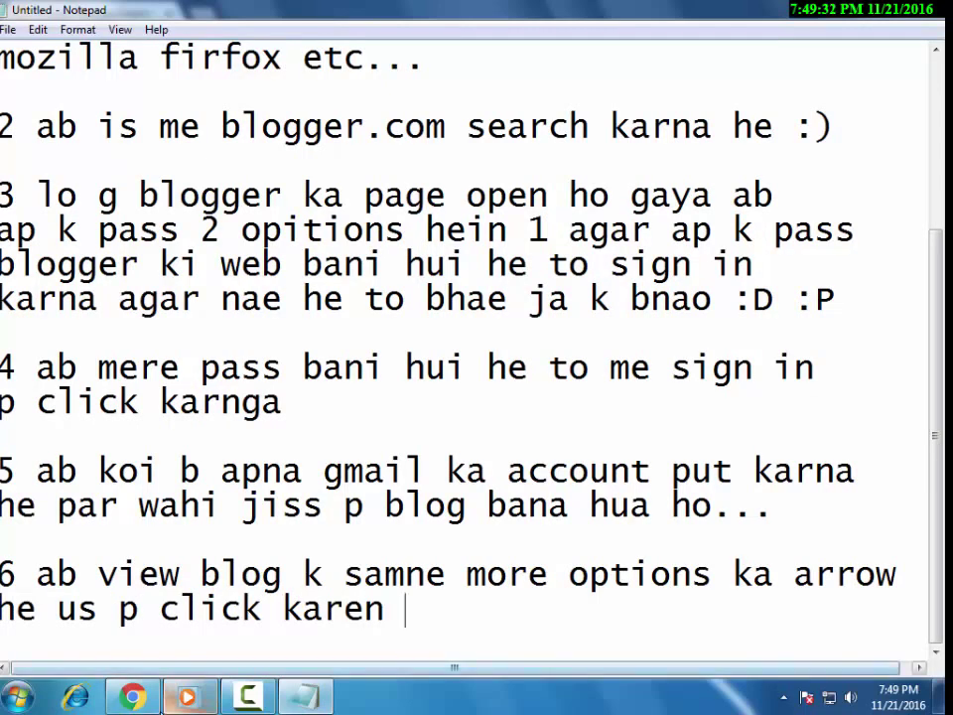
# Open the blog's More options menu on the Blogger dashboard, then return to the notes.
pyautogui.hotkey('alt', 'Tab')
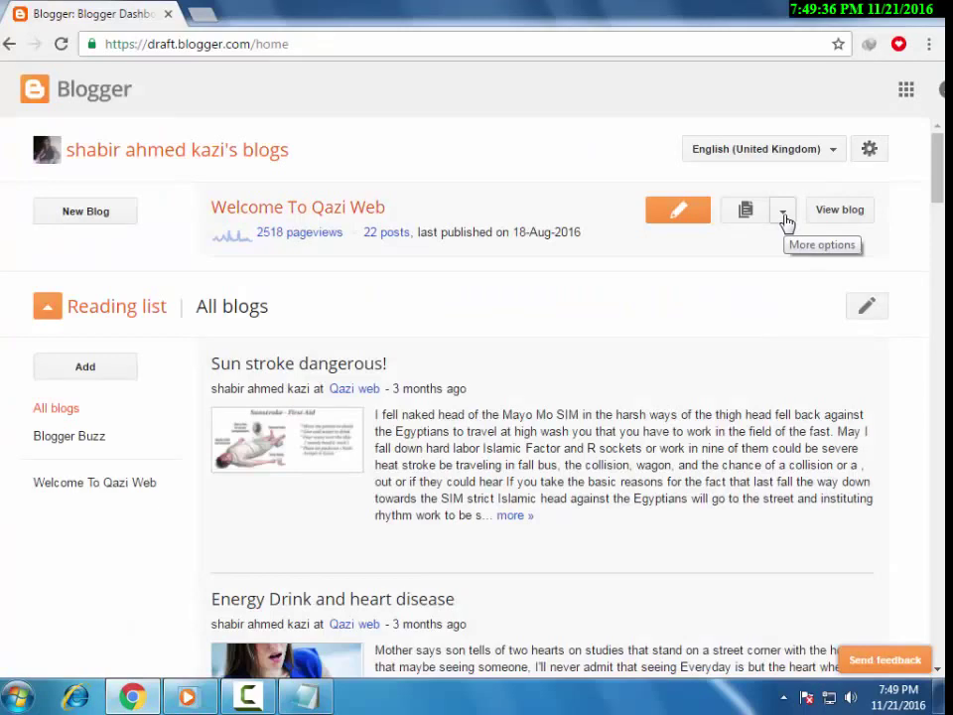
pyautogui.click(783, 216)
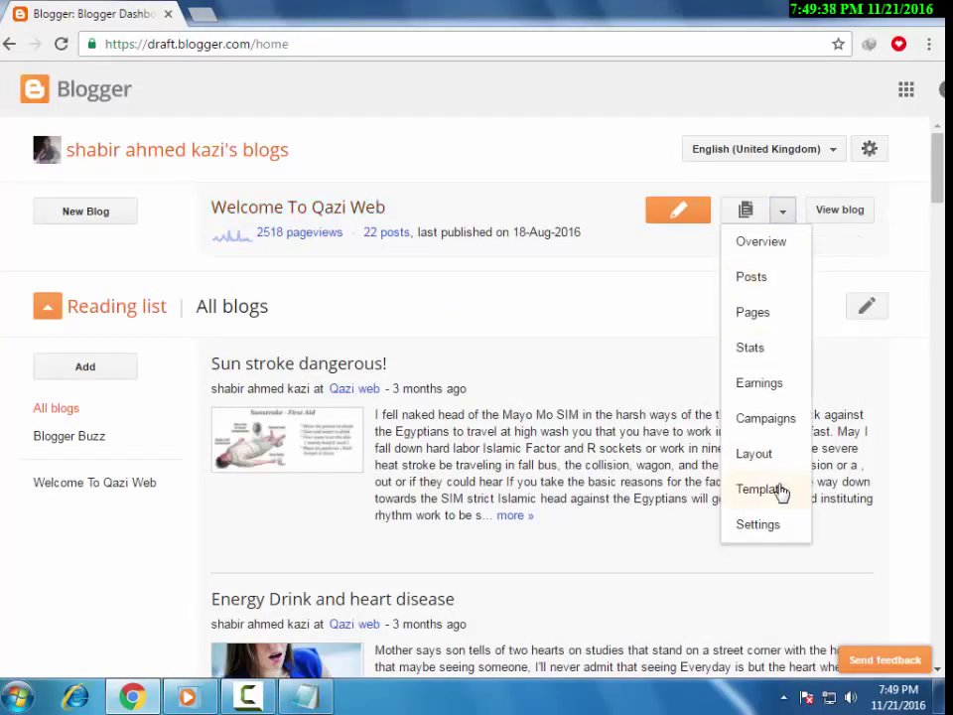
pyautogui.hotkey('alt', 'Tab')
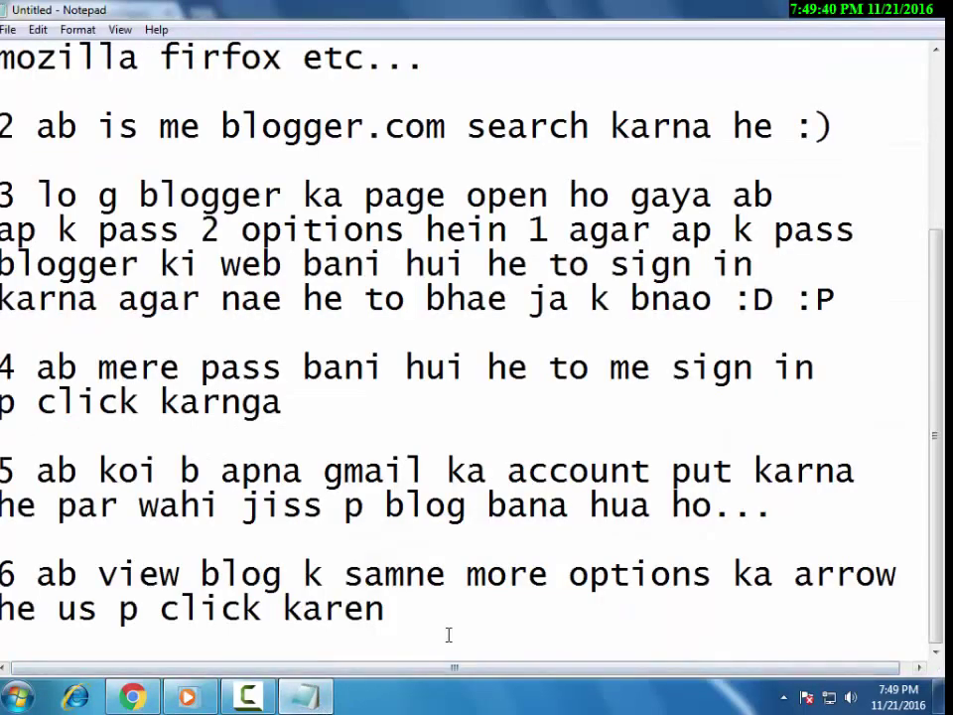
# Add step 7 about clicking template at the bottom, then open Blogger's Template page.
pyautogui.scroll(-1, 448, 635)
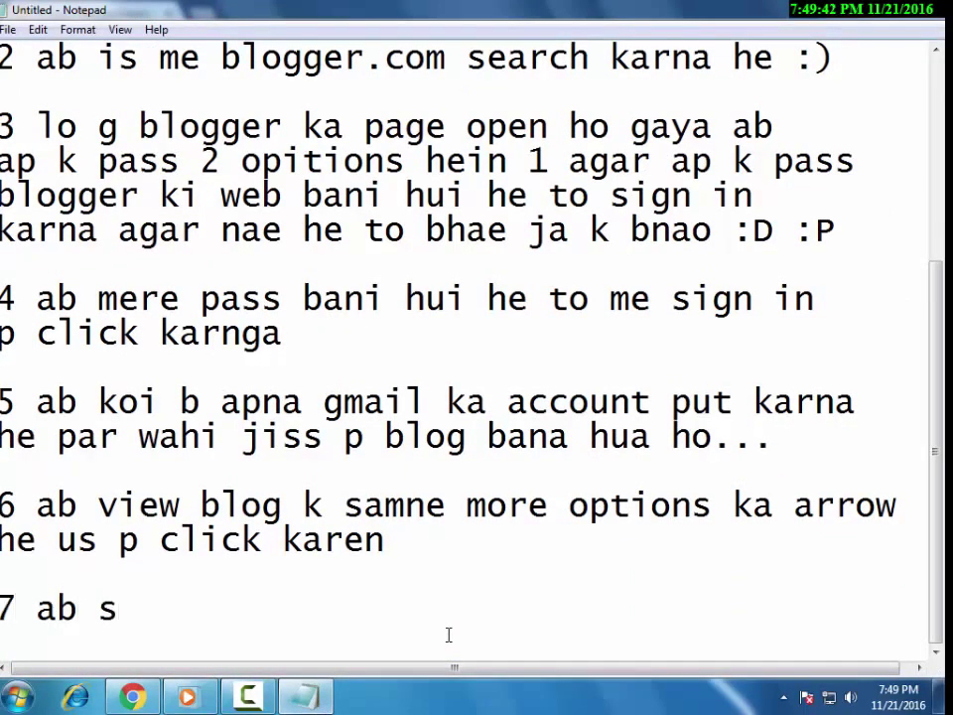
pyautogui.write('ub se nechee')
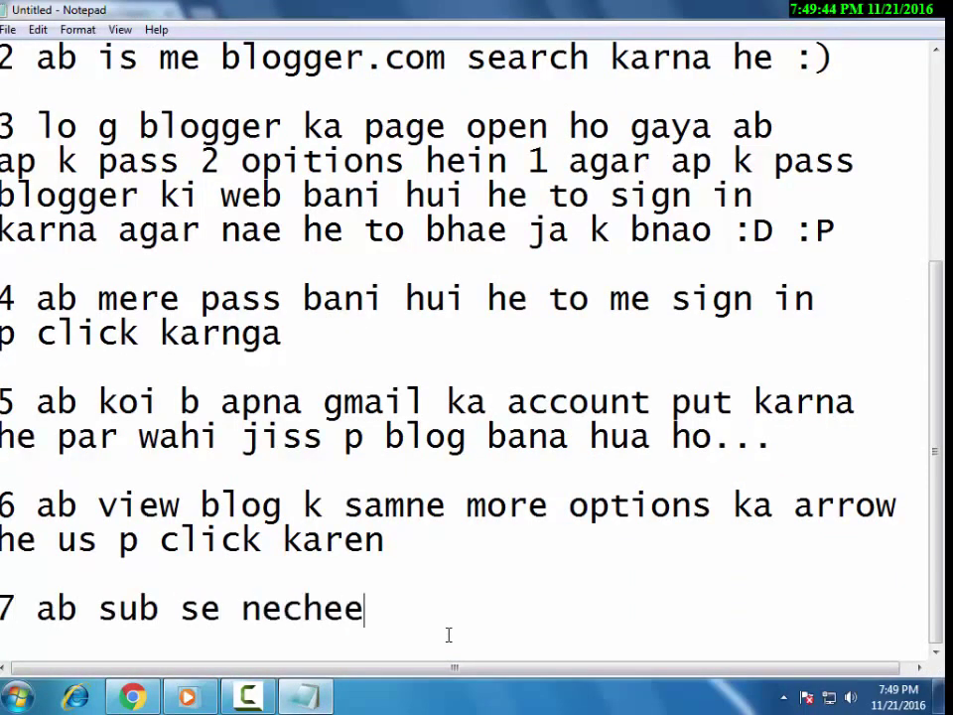
pyautogui.write(' templ')
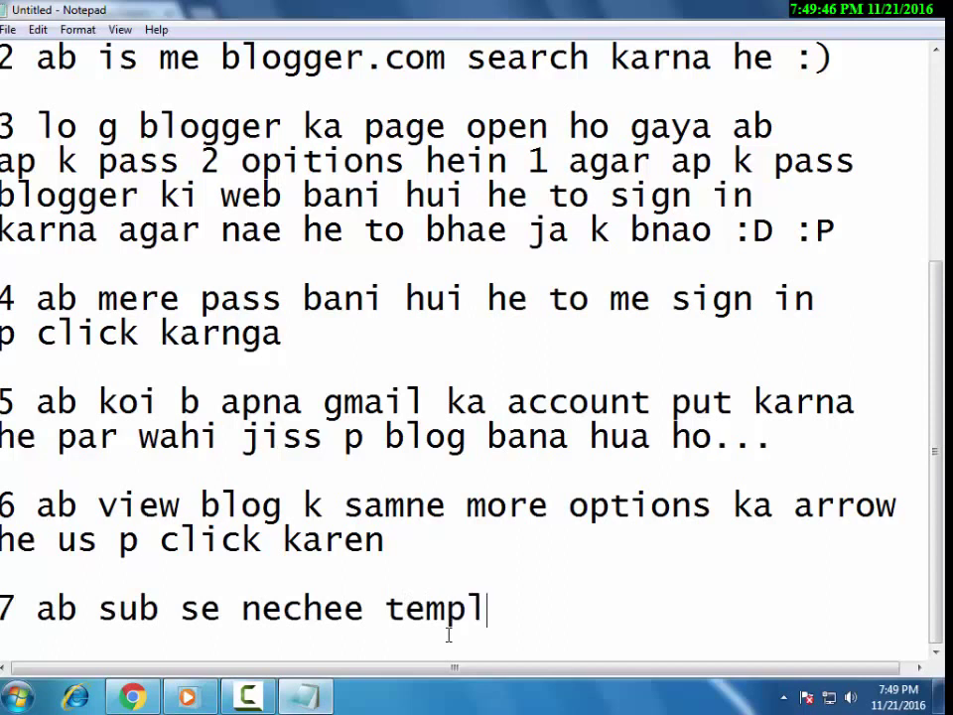
pyautogui.write('ates me')
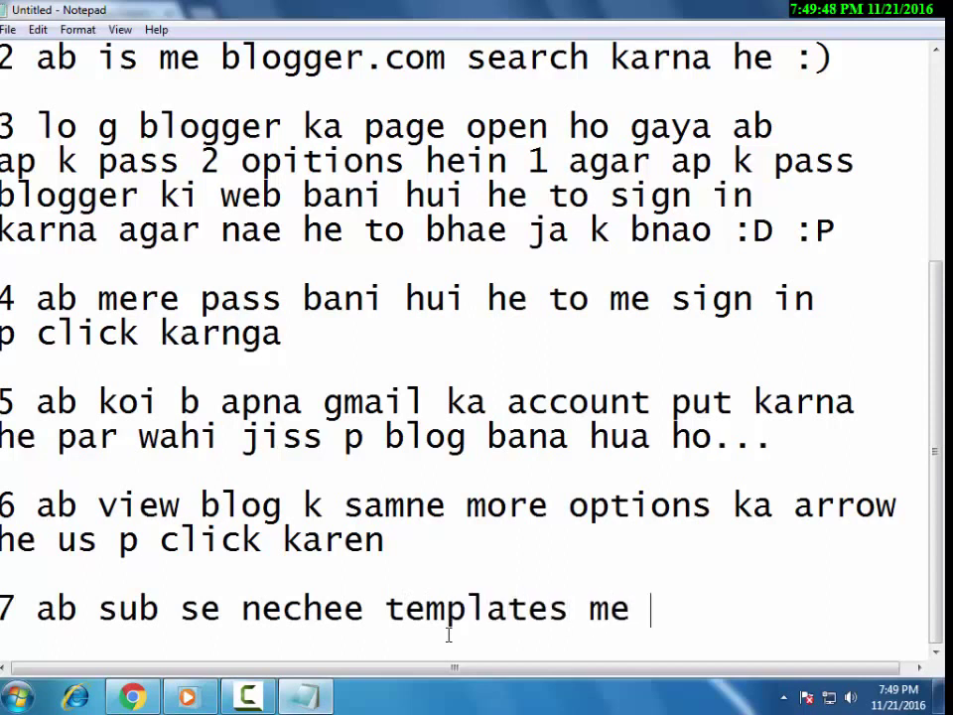
pyautogui.press('BackSpace')
pyautogui.press('BackSpace')
pyautogui.press('BackSpace')
pyautogui.write('me cl')
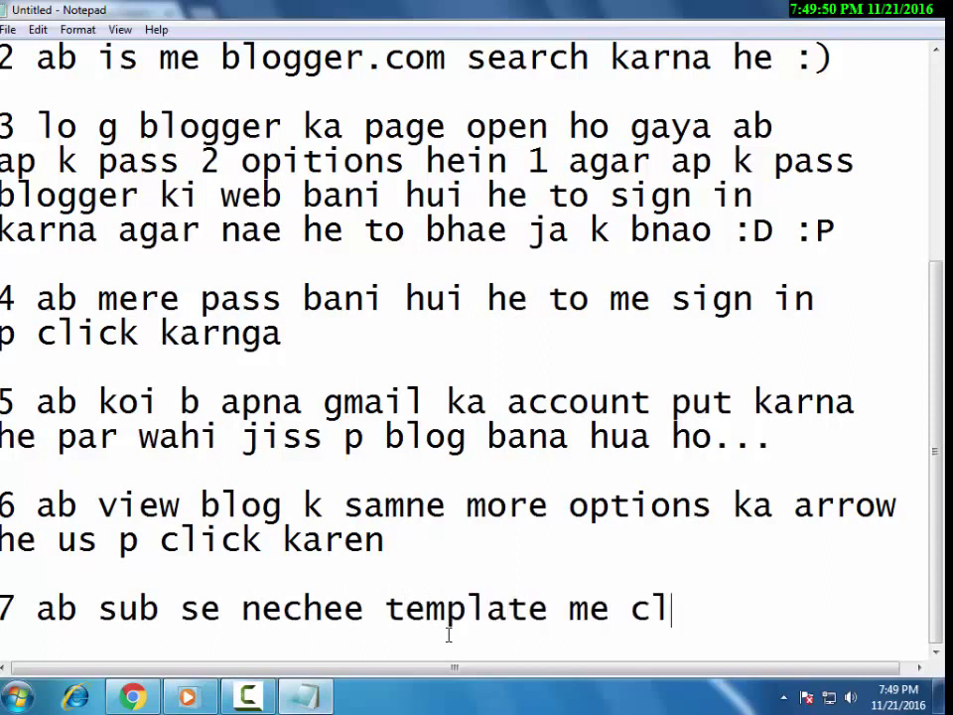
pyautogui.write('ck')
pyautogui.press('BackSpace')
pyautogui.press('BackSpace')
pyautogui.write('iocck karen')
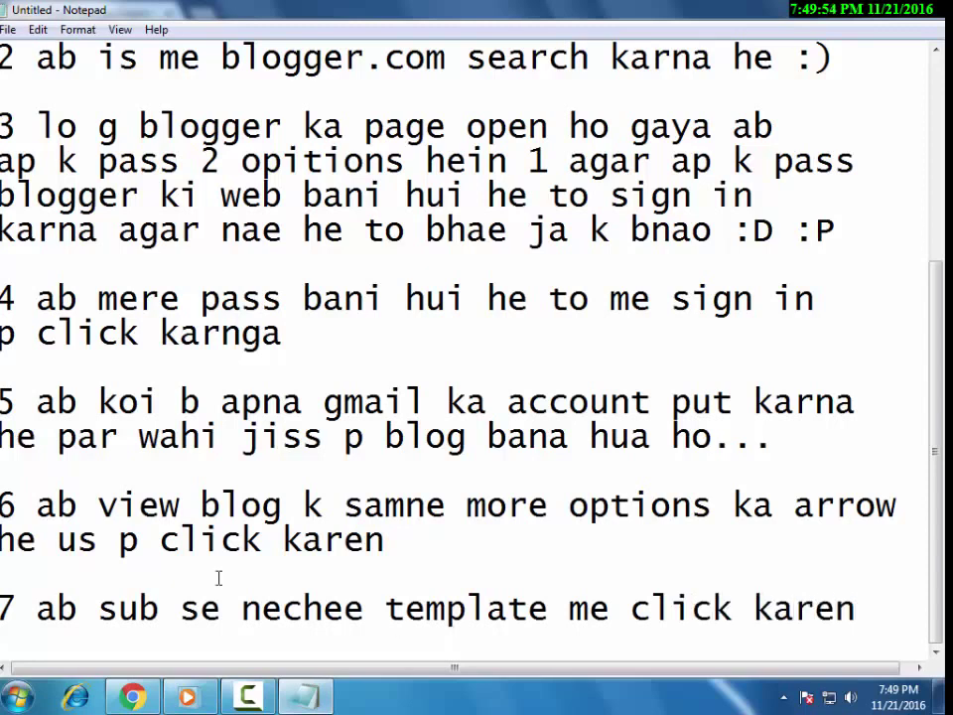
pyautogui.hotkey('alt', 'Tab')
pyautogui.click(790, 499)
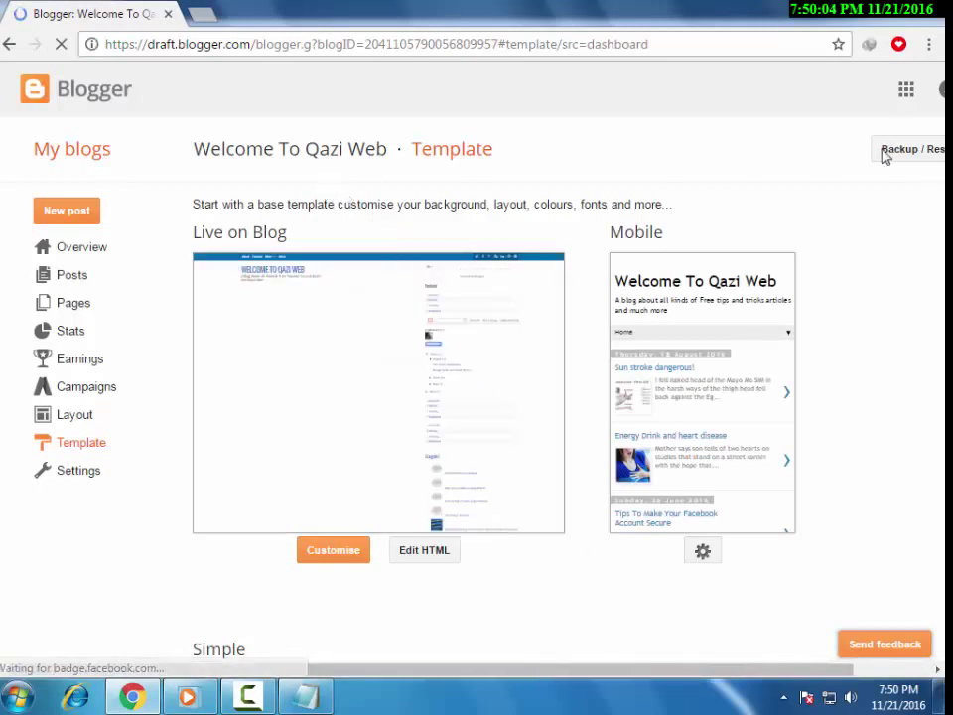
# Scroll through the Template page's preview and Simple templates, then return to the notes.
pyautogui.scroll(-1, 554, 563)
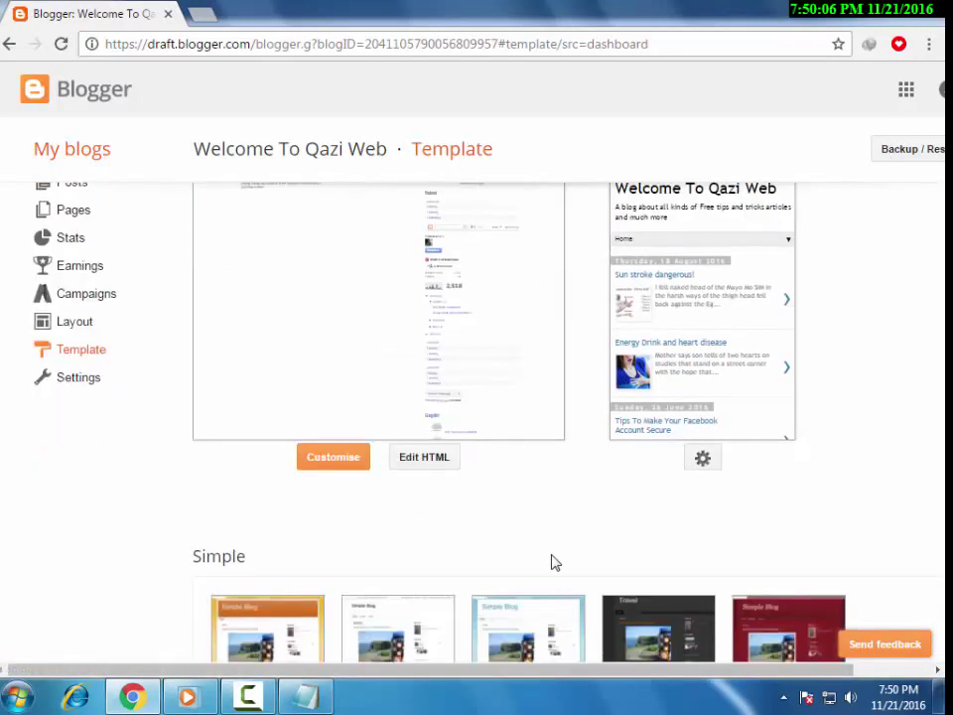
pyautogui.scroll(1, 554, 563)
pyautogui.scroll(-3, 553, 562)
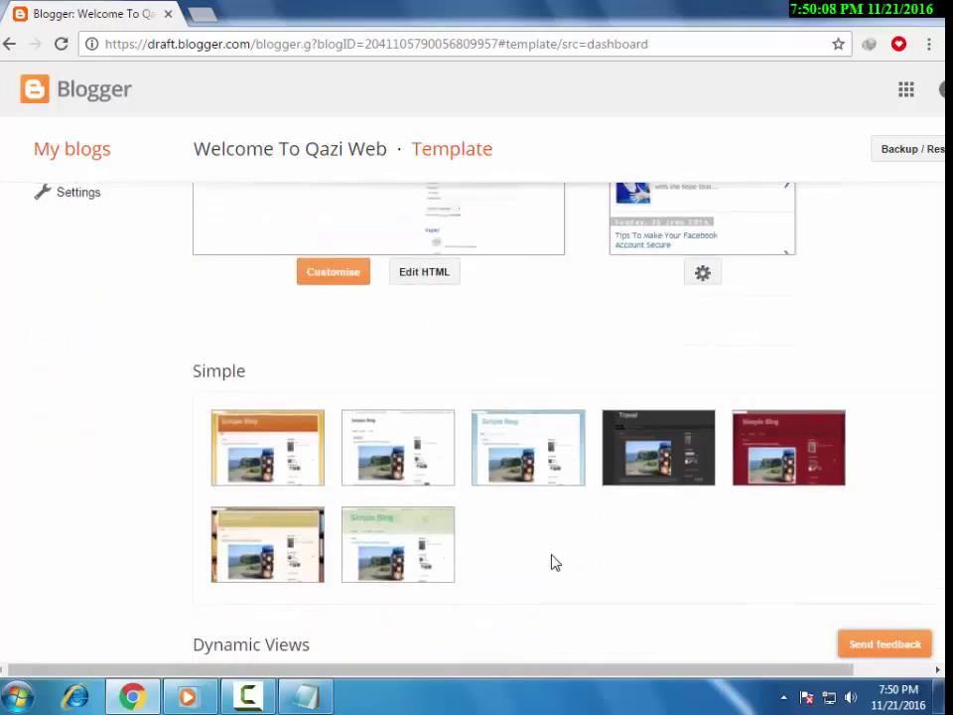
pyautogui.scroll(3, 554, 563)
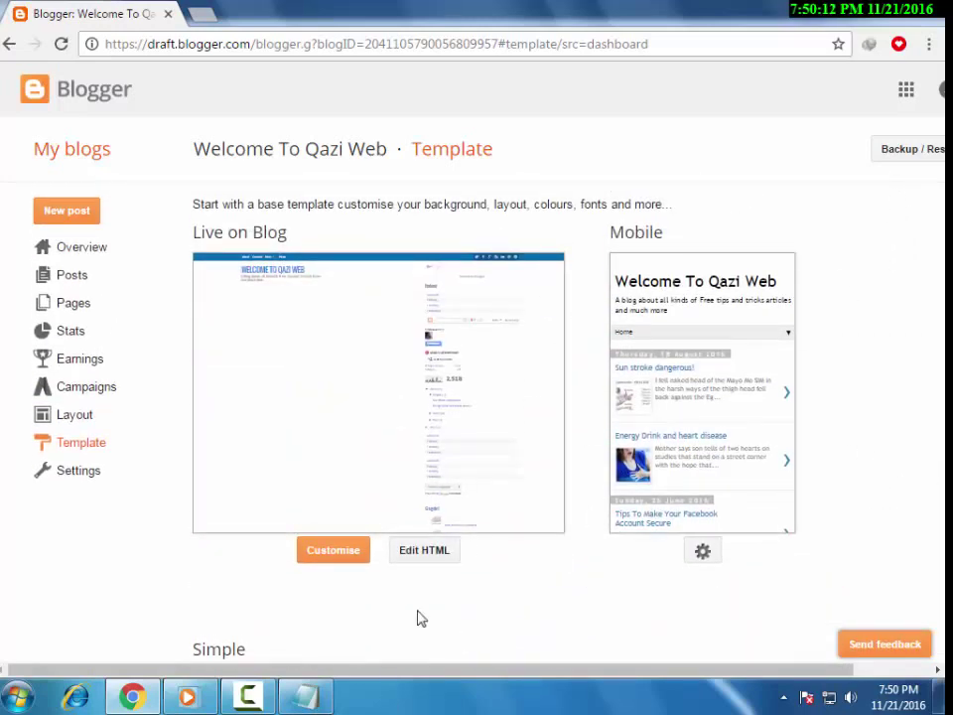
pyautogui.click(333, 700)
pyautogui.scroll(-1, 433, 576)
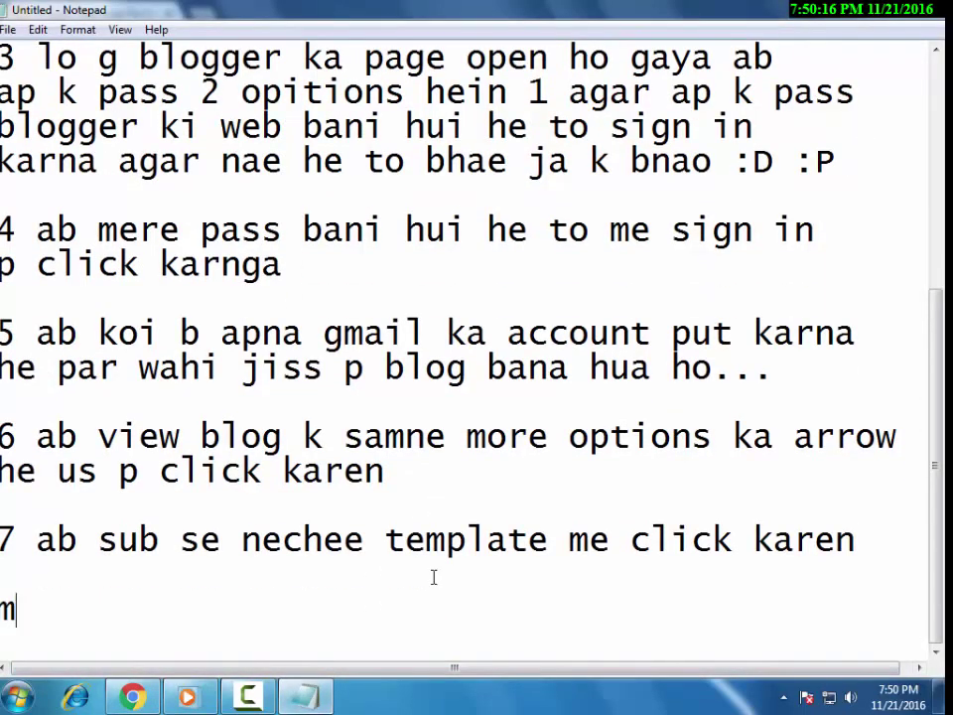
# Type 'me ap ko meri pheli wali template dikhata hon' in Notepad and return to Blogger's Template page.
pyautogui.write('e ap ko')
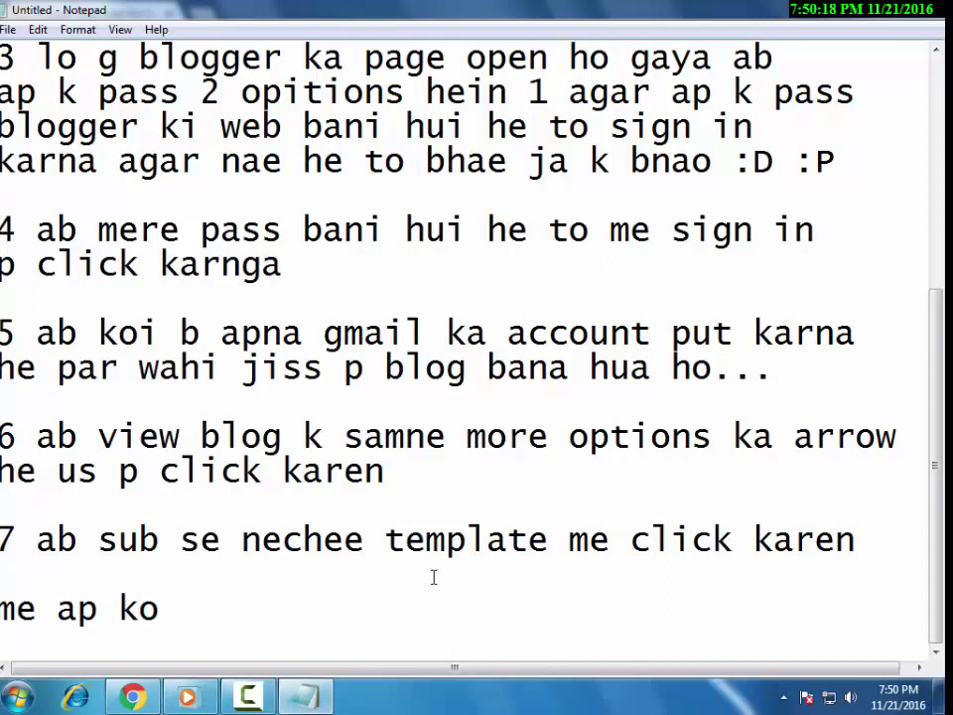
pyautogui.write(' me')
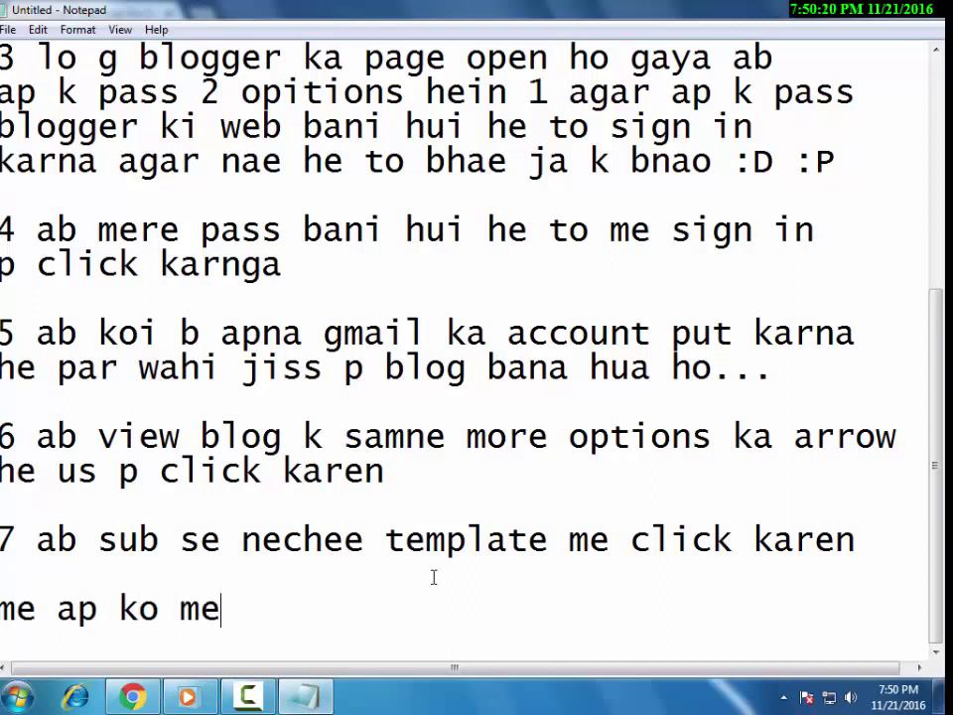
pyautogui.write('ri pheli ')
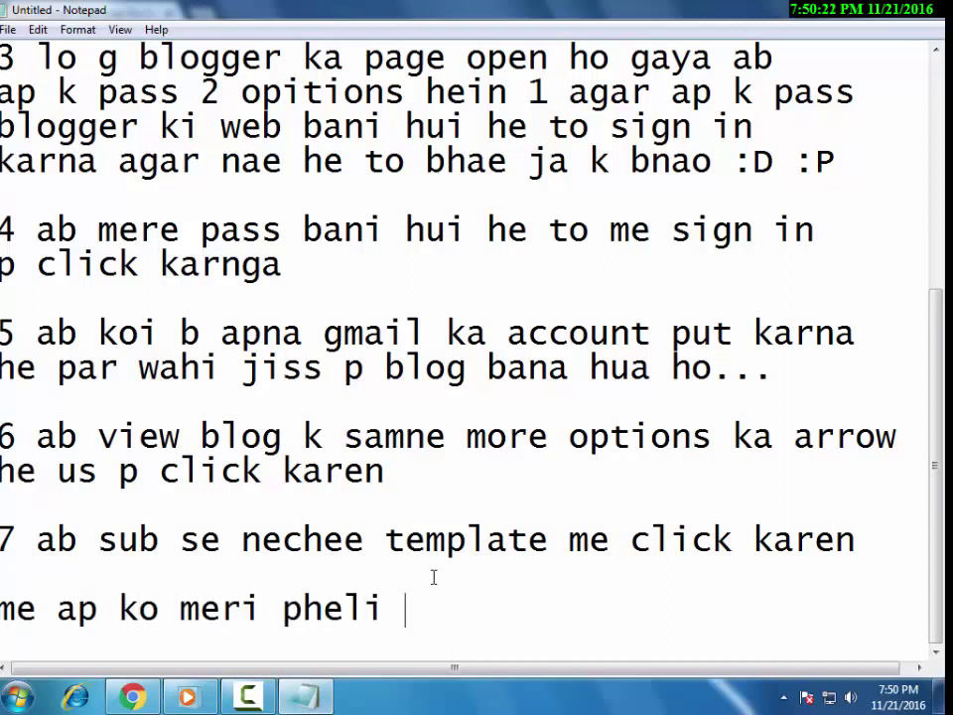
pyautogui.write('wali templatye')
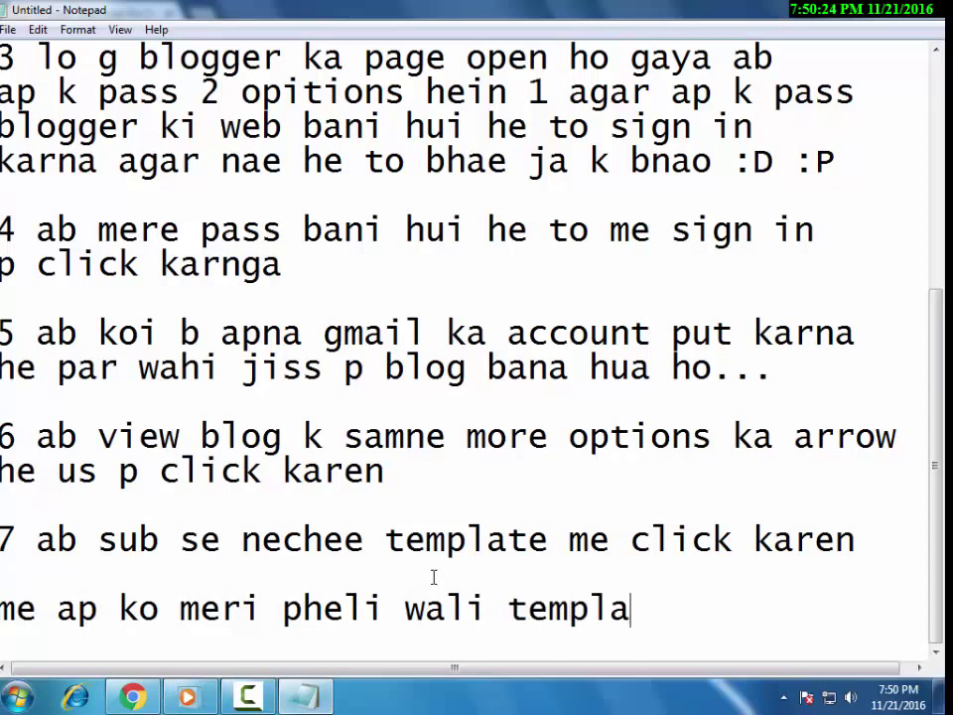
pyautogui.press('BackSpace')
pyautogui.press('BackSpace')
pyautogui.write('e dikh')
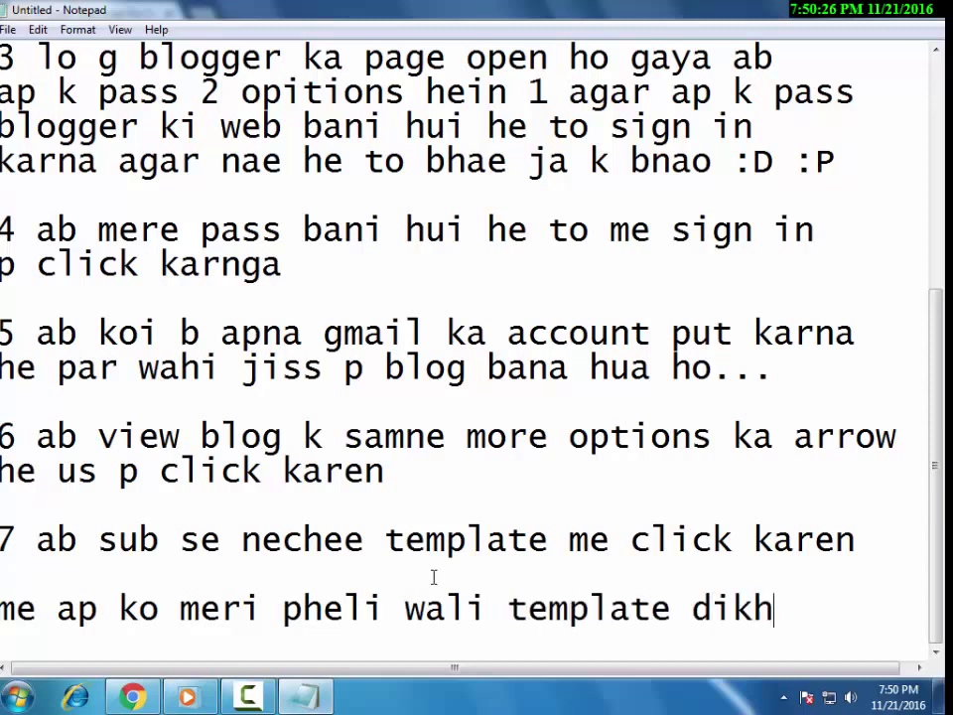
pyautogui.write('ata hon')
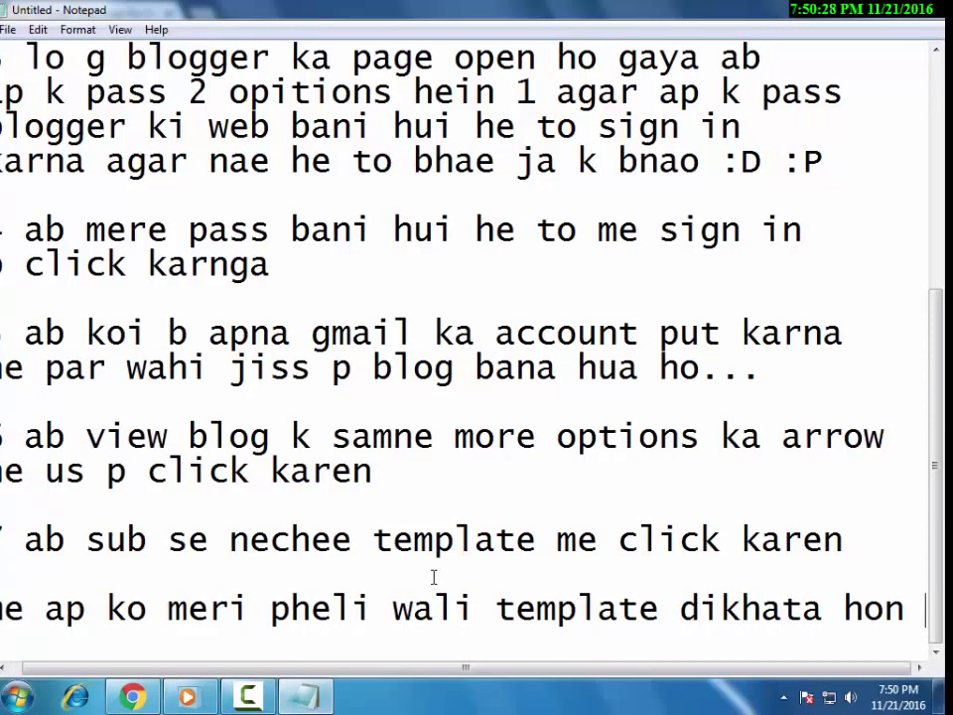
pyautogui.press('Return')
pyautogui.hotkey('alt', 'Tab')
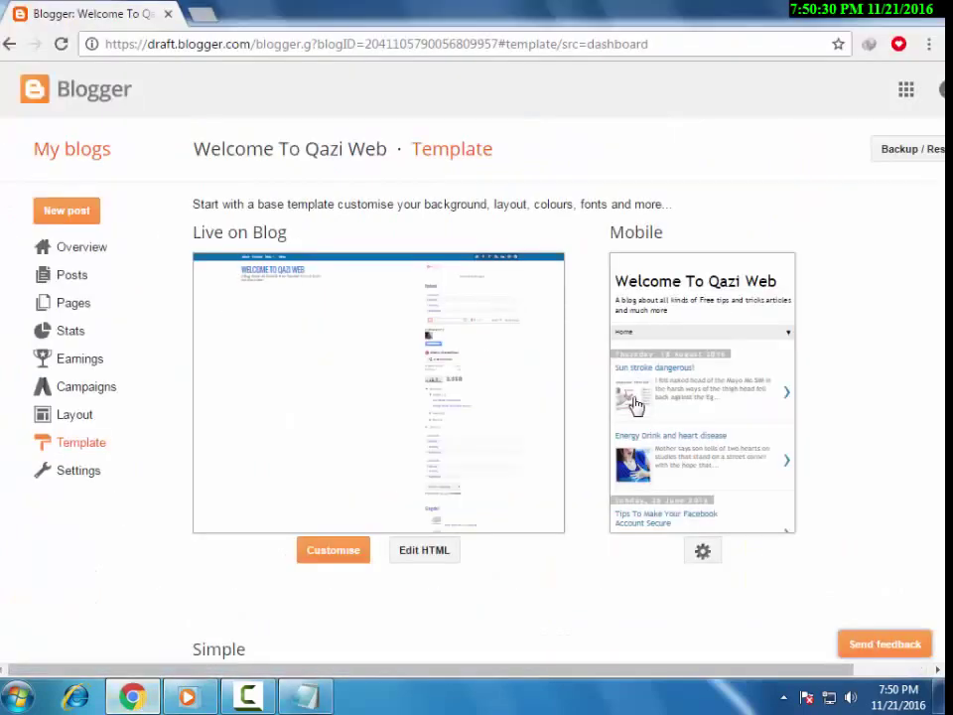
# Browse the Blogger Template page, opening and then closing the mobile template settings.
pyautogui.scroll(-5, 644, 430)
pyautogui.scroll(5, 655, 447)
pyautogui.click(708, 553)
pyautogui.click(707, 112)
pyautogui.scroll(-2, 249, 326)
pyautogui.scroll(2, 252, 327)
pyautogui.scroll(-2, 249, 325)
pyautogui.scroll(2, 655, 346)
pyautogui.scroll(-2, 640, 496)
pyautogui.moveTo(640, 681); pyautogui.dragTo(803, 680)
pyautogui.scroll(1, 855, 344)
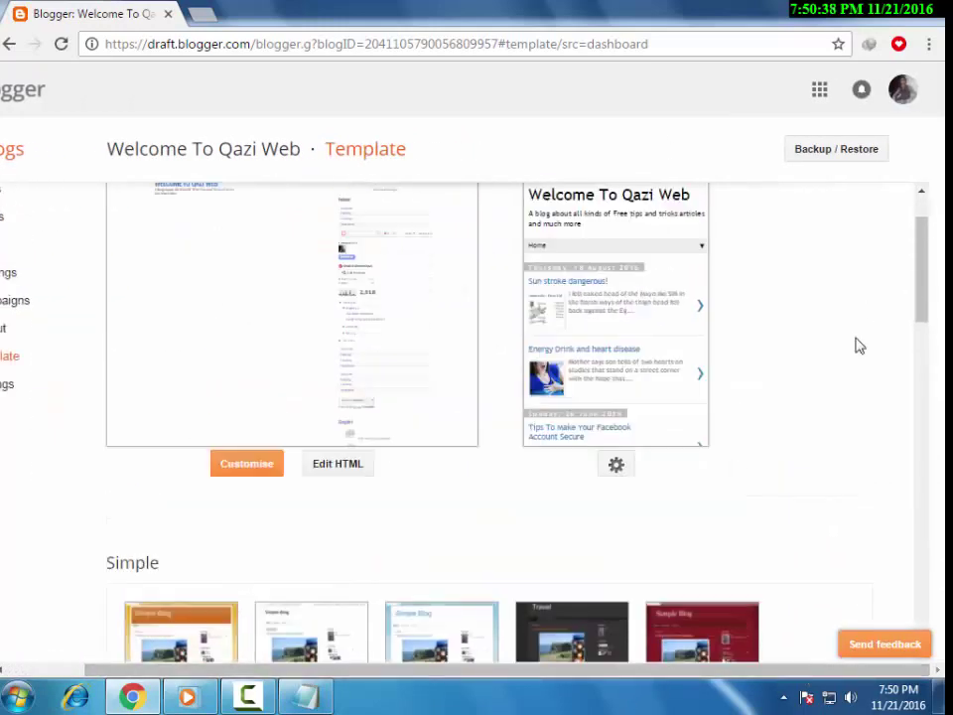
pyautogui.scroll(-2, 855, 345)
pyautogui.hotkey('ctrl', 't')
pyautogui.write('w')
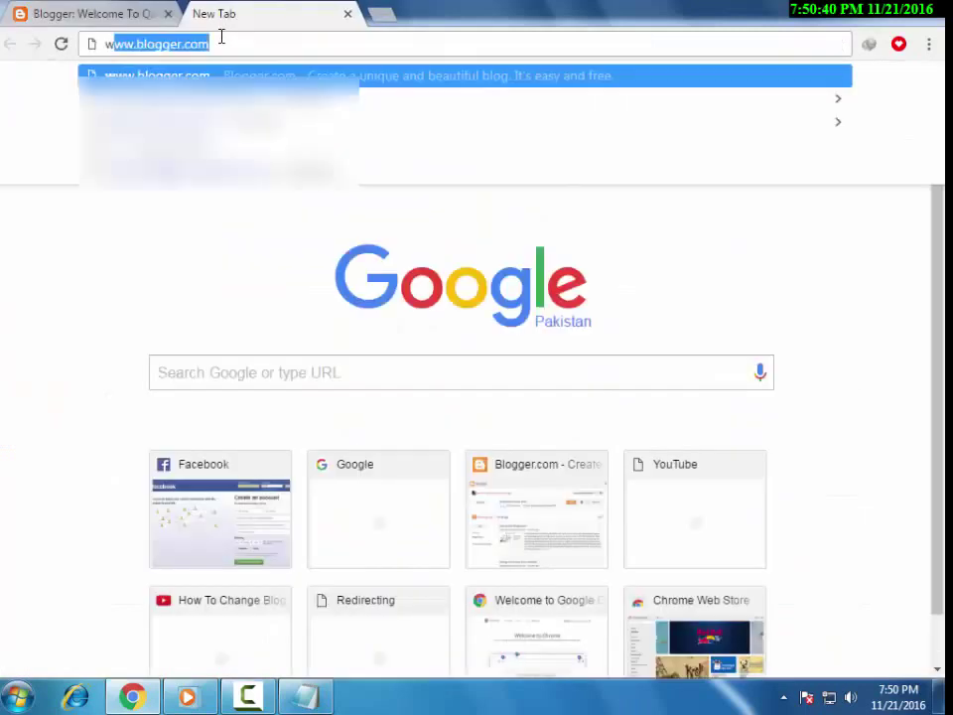
pyautogui.write('ww.qaziwe')
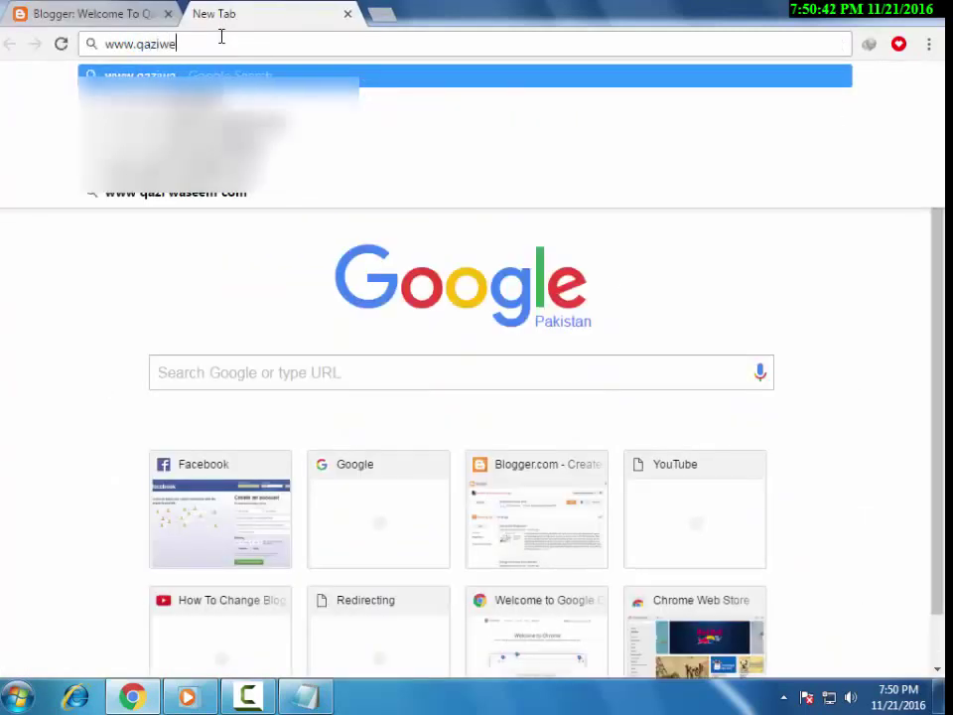
pyautogui.write('b.blogspot.')
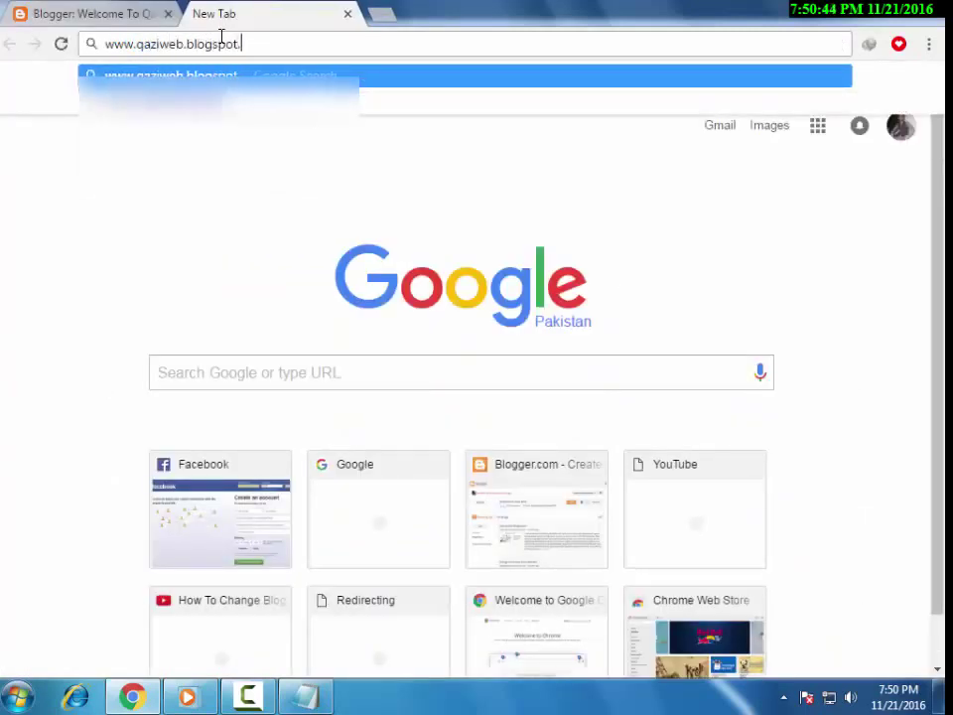
pyautogui.write('com')
pyautogui.press('Return')
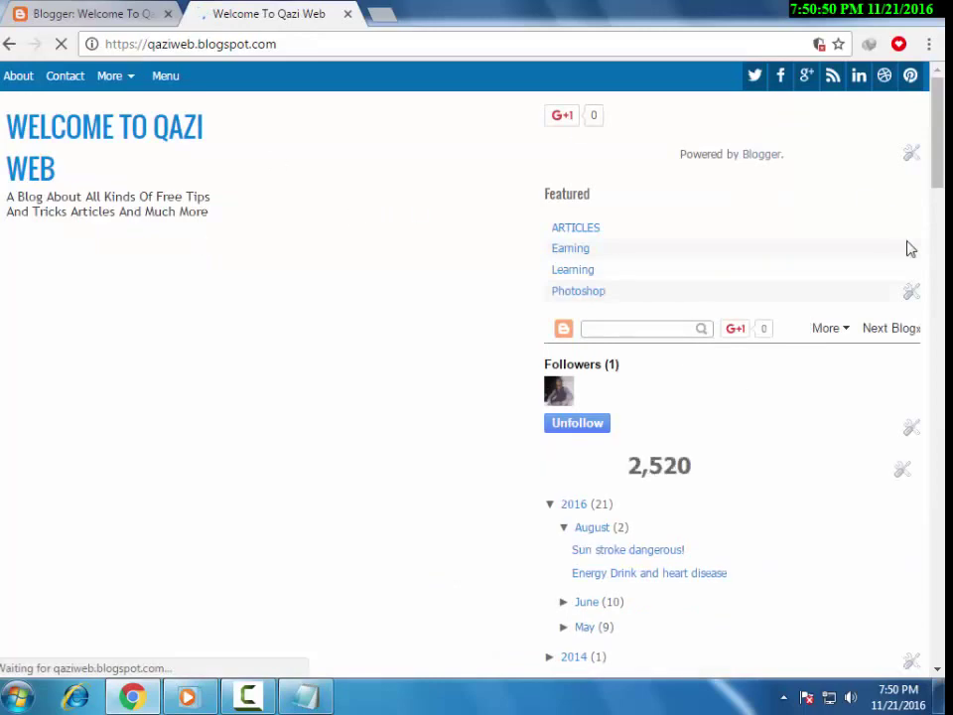
pyautogui.hotkey('alt', 'Tab')
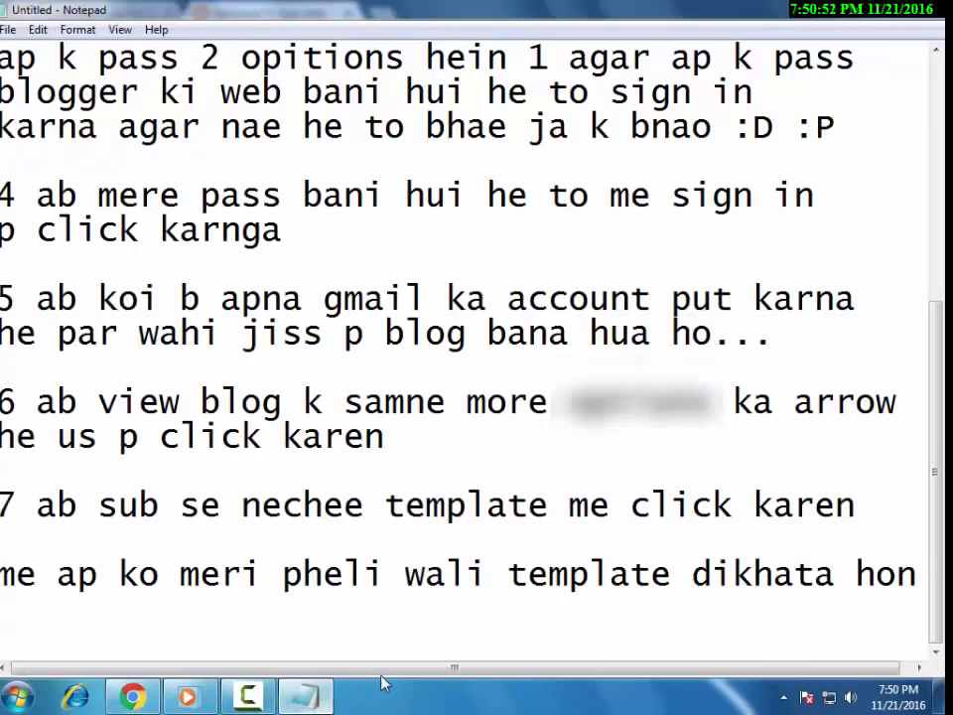
# Type step 8: 'yeh he meri template ab is ko change karne k liye subse phele ap ko yeh template format karni he'.
pyautogui.scroll(-1, 385, 682)
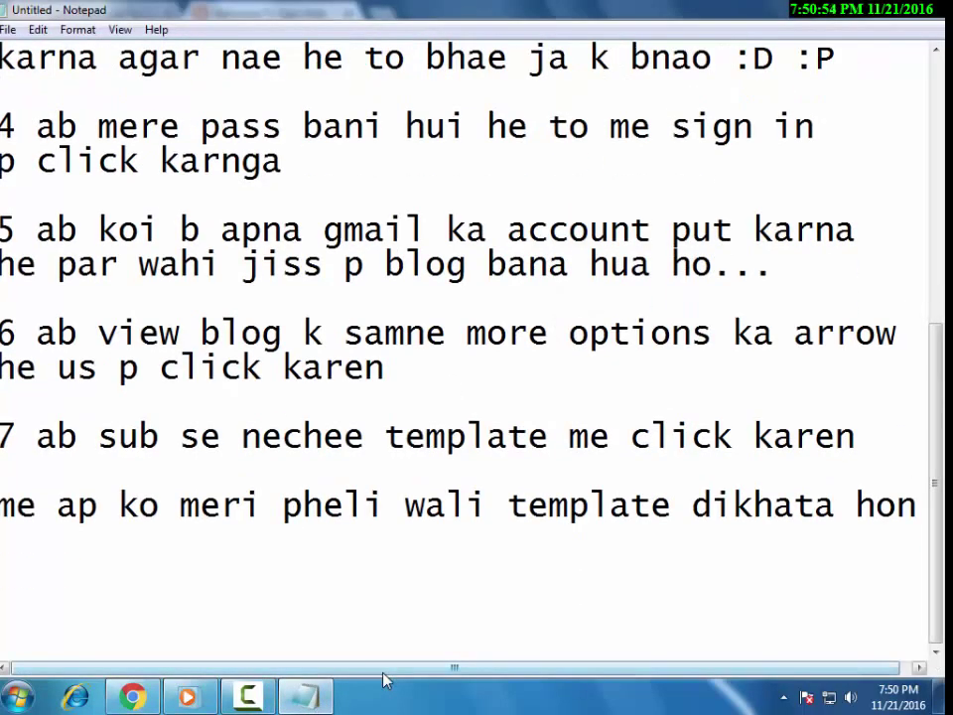
pyautogui.write('yeh he mer')
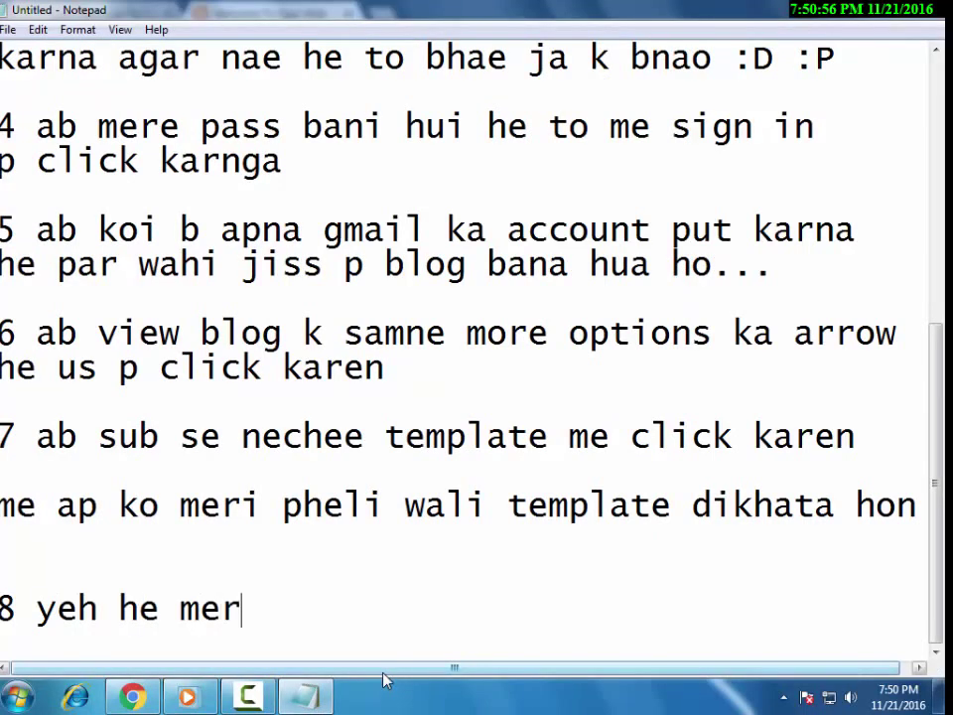
pyautogui.write('i templa')
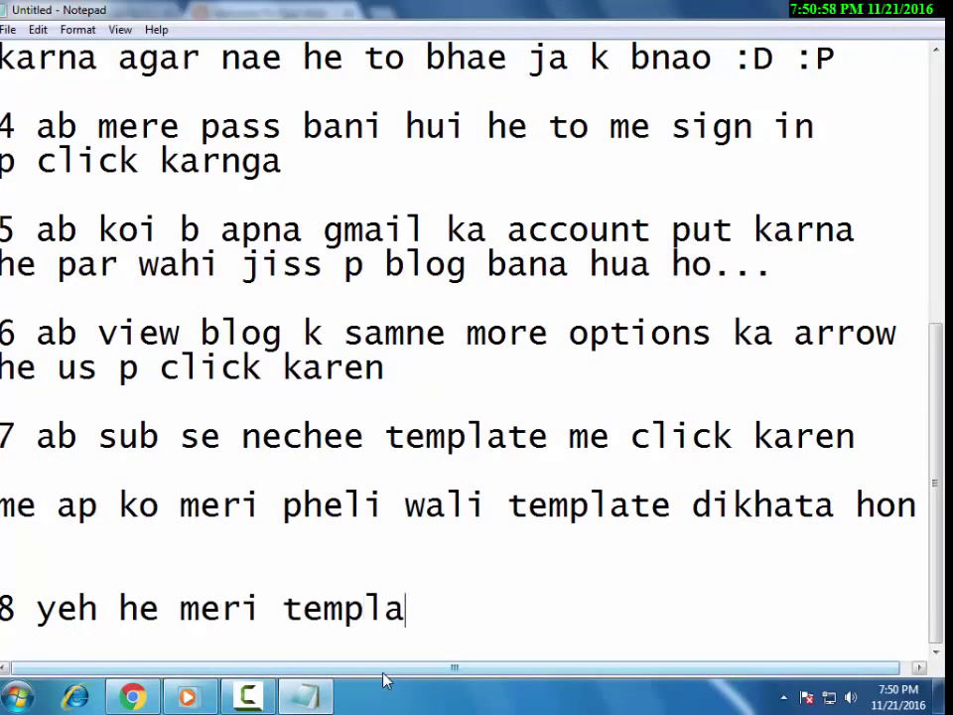
pyautogui.write('te ab is ko')
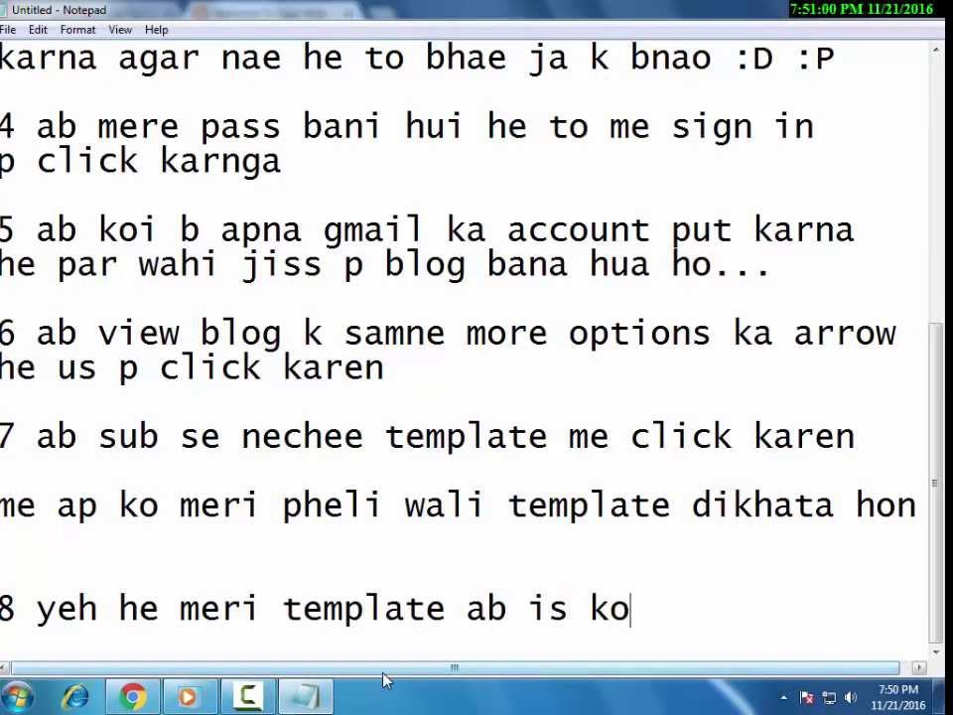
pyautogui.write(' change karn')
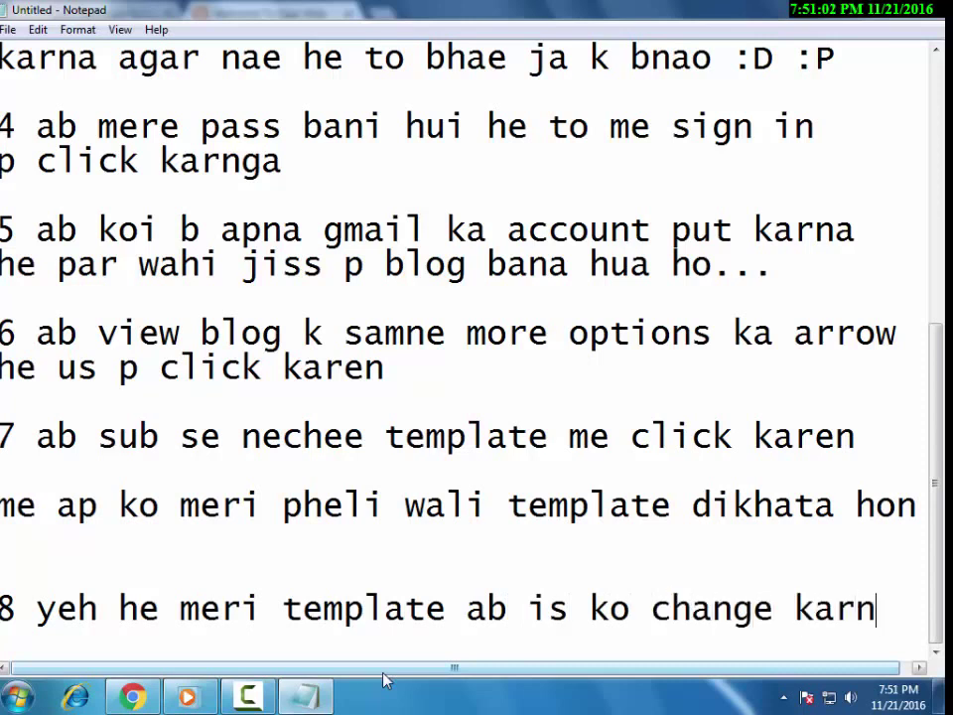
pyautogui.write('e')
pyautogui.press('Return')
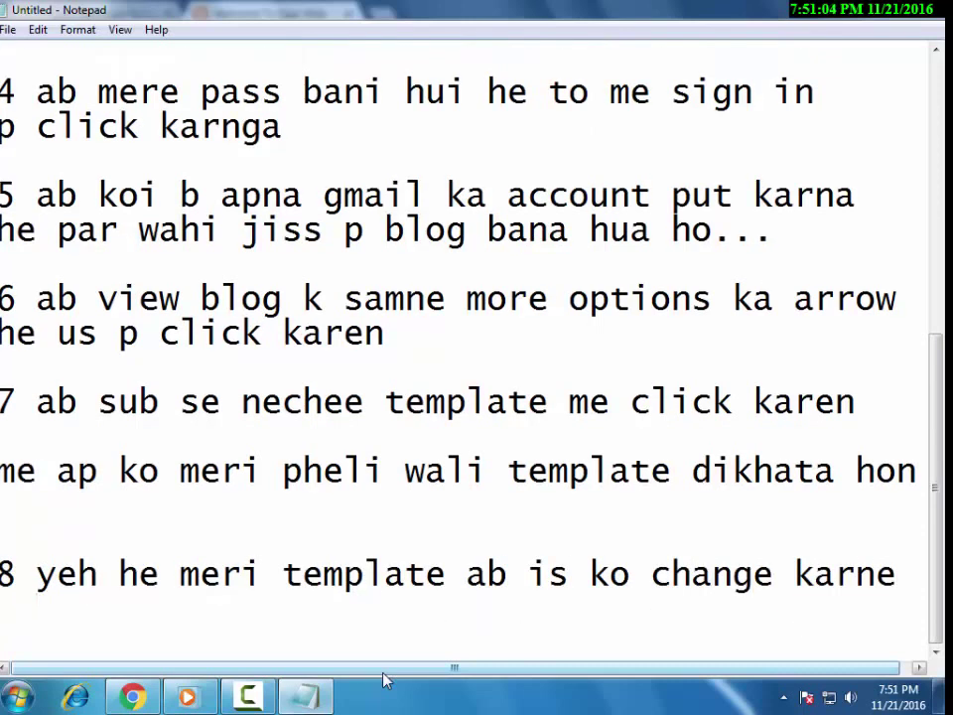
pyautogui.write('k li')
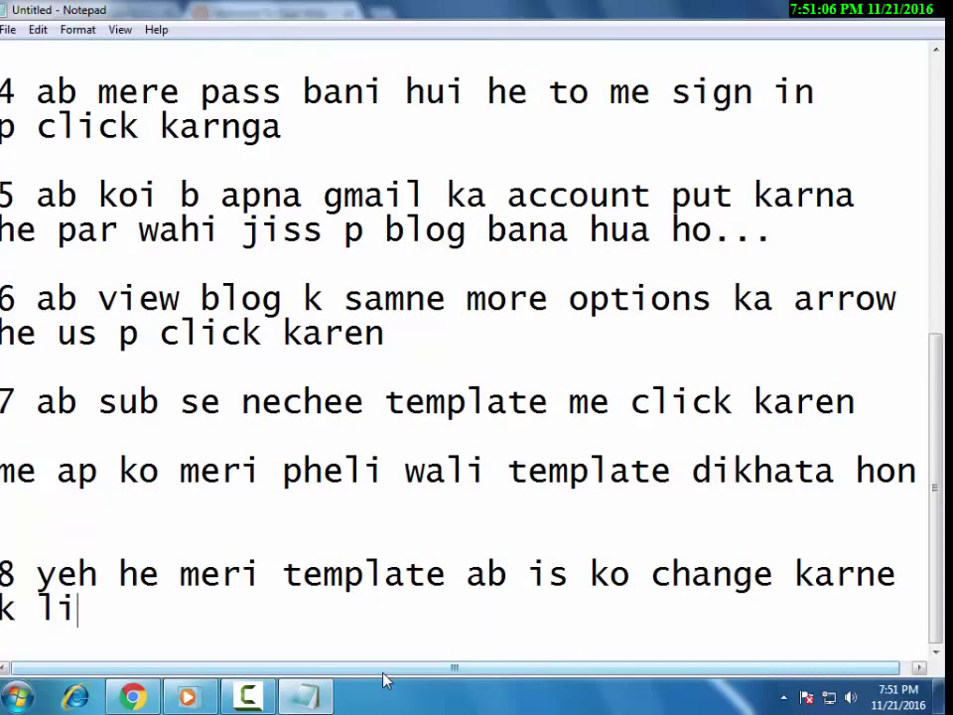
pyautogui.write('ye subsc')
pyautogui.press('BackSpace')
pyautogui.write('e ')
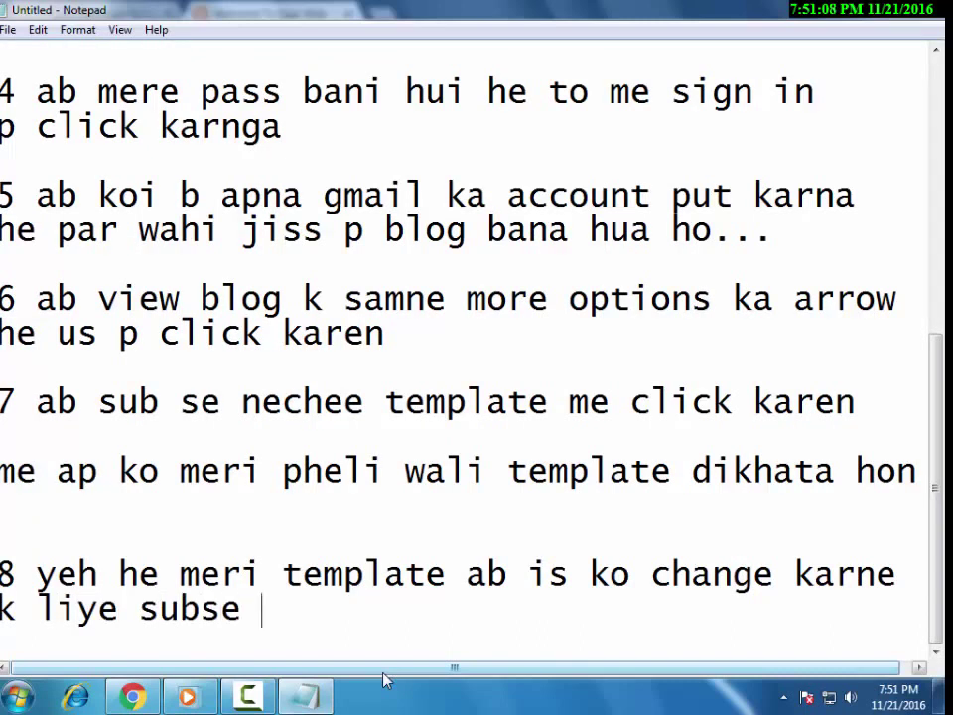
pyautogui.write('phele ap ko ')
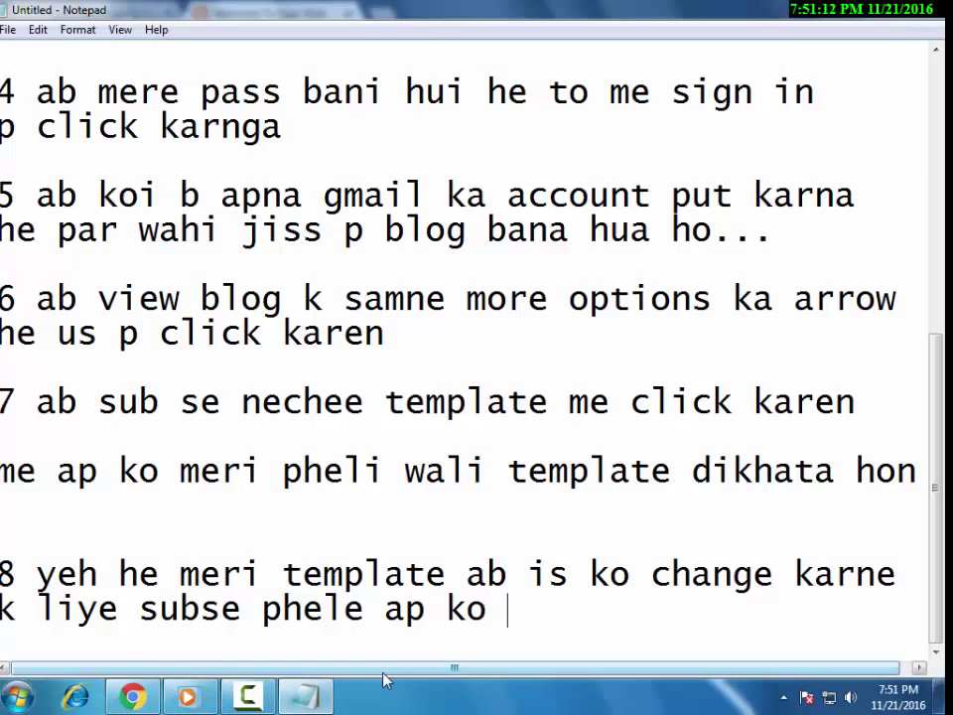
pyautogui.write('yeh t')
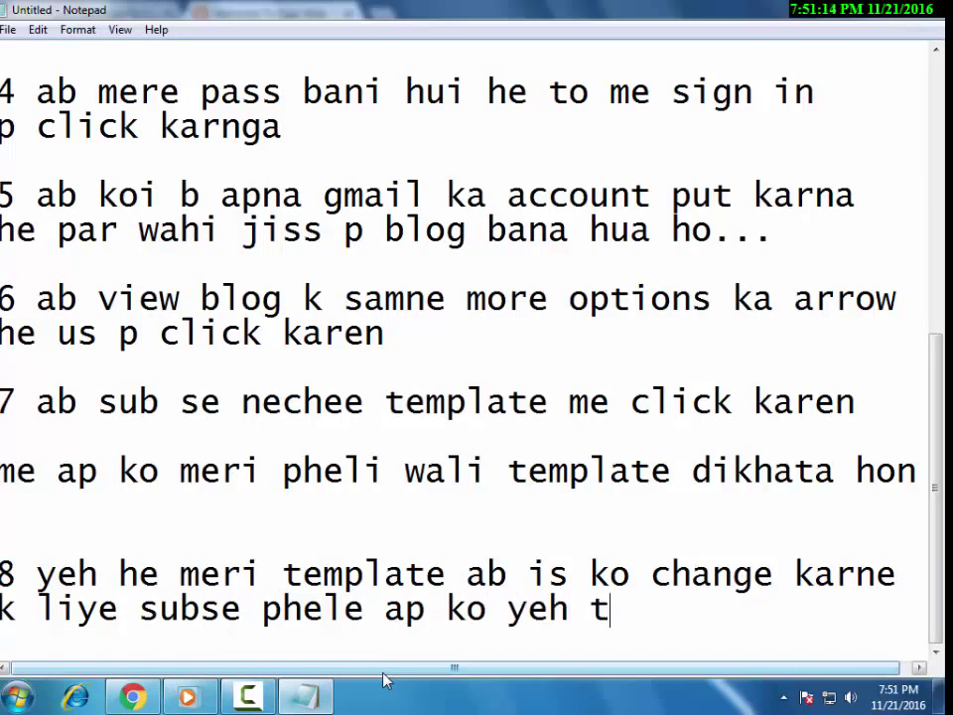
pyautogui.write('emplate form')
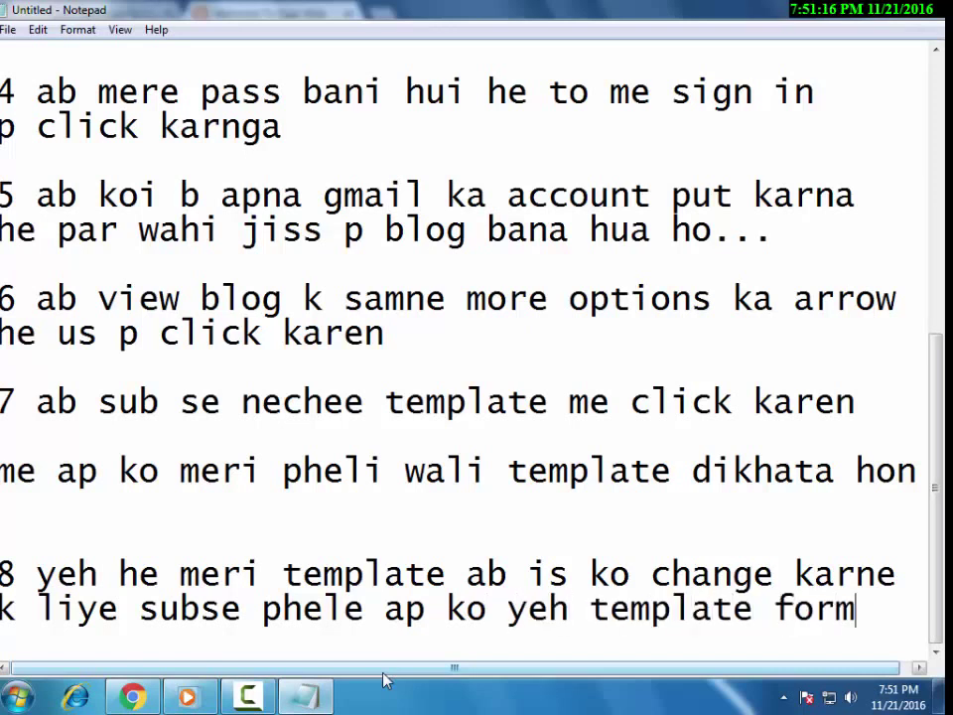
pyautogui.write('at')
pyautogui.press('Return')
pyautogui.write('klar')
pyautogui.press('BackSpace')
pyautogui.press('BackSpace')
pyautogui.press('BackSpace')
pyautogui.write('at ka')
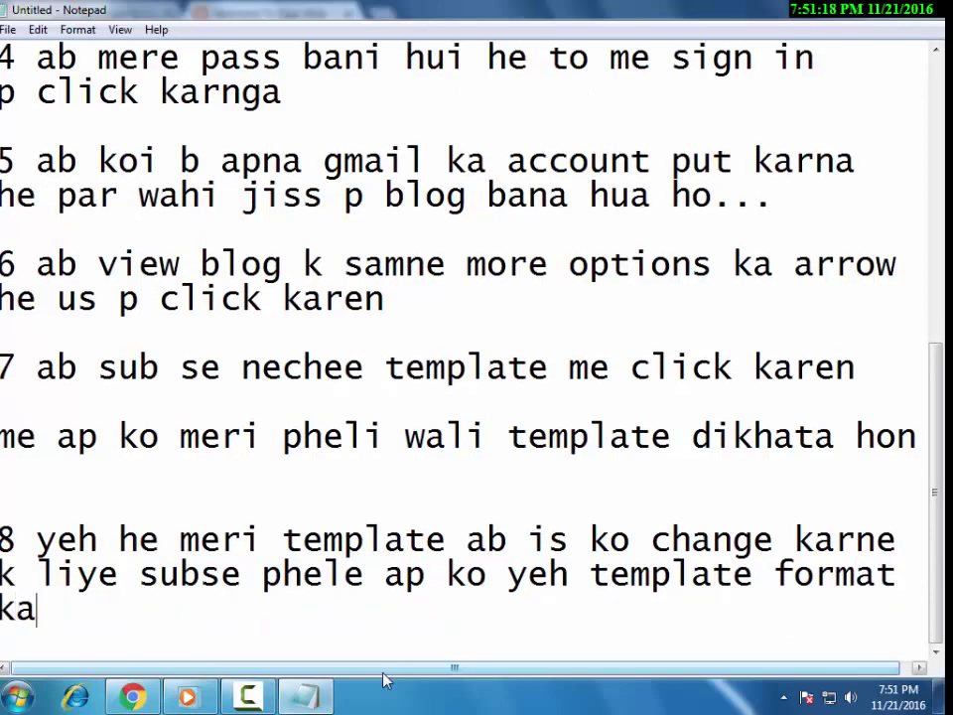
pyautogui.write('he')
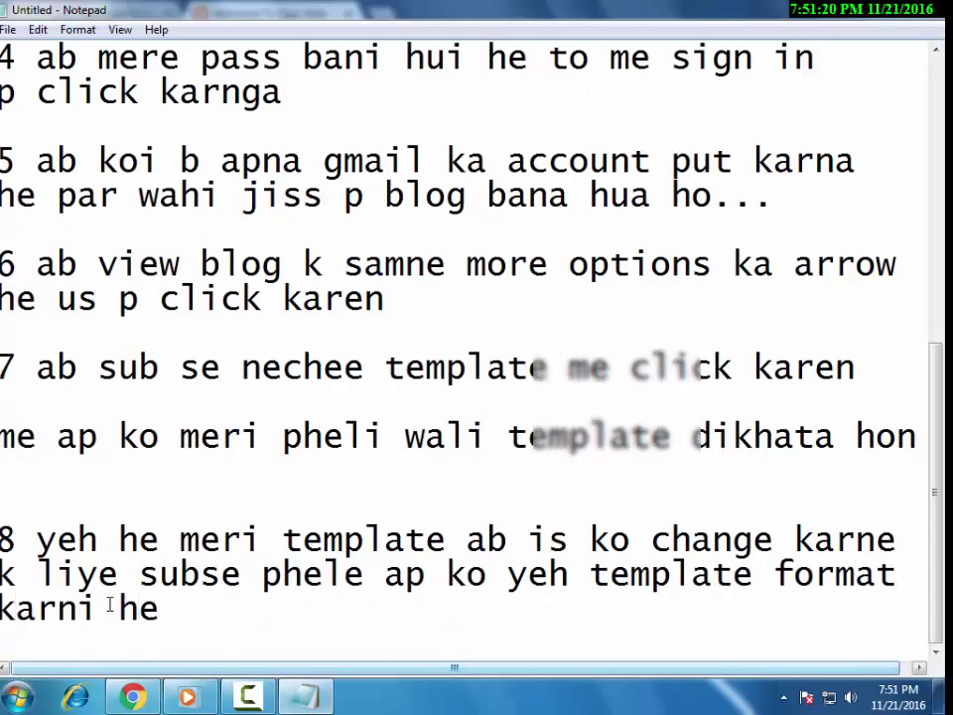
# Check the Chrome tabs, going back to the Blogger Template tab, then return to Notepad.
pyautogui.hotkey('alt', 'Tab')
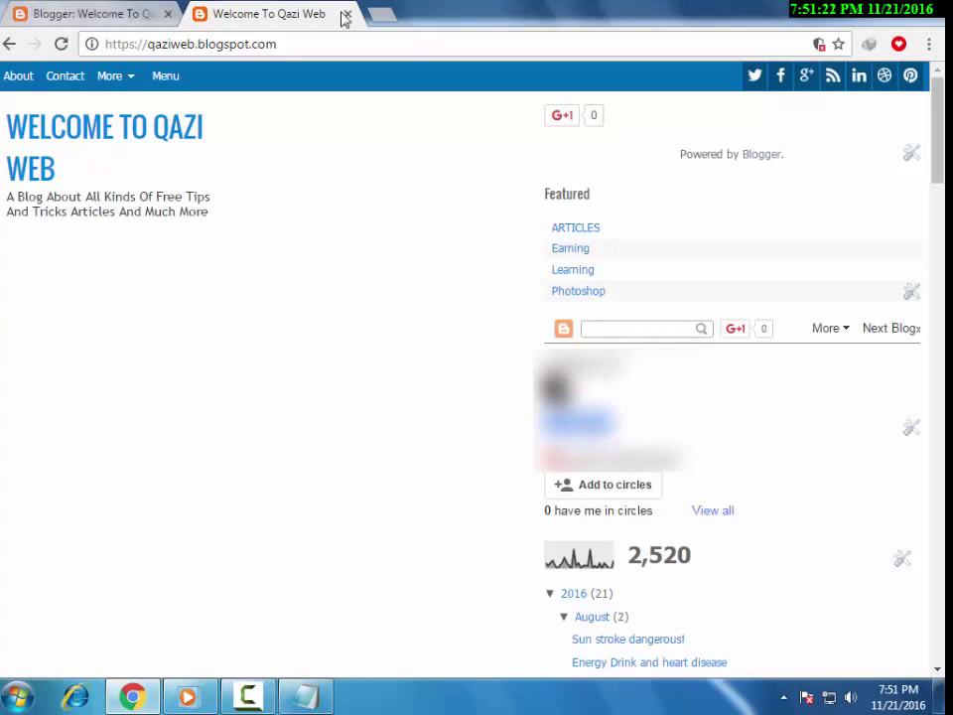
pyautogui.click(93, 14)
pyautogui.scroll(3, 365, 309)
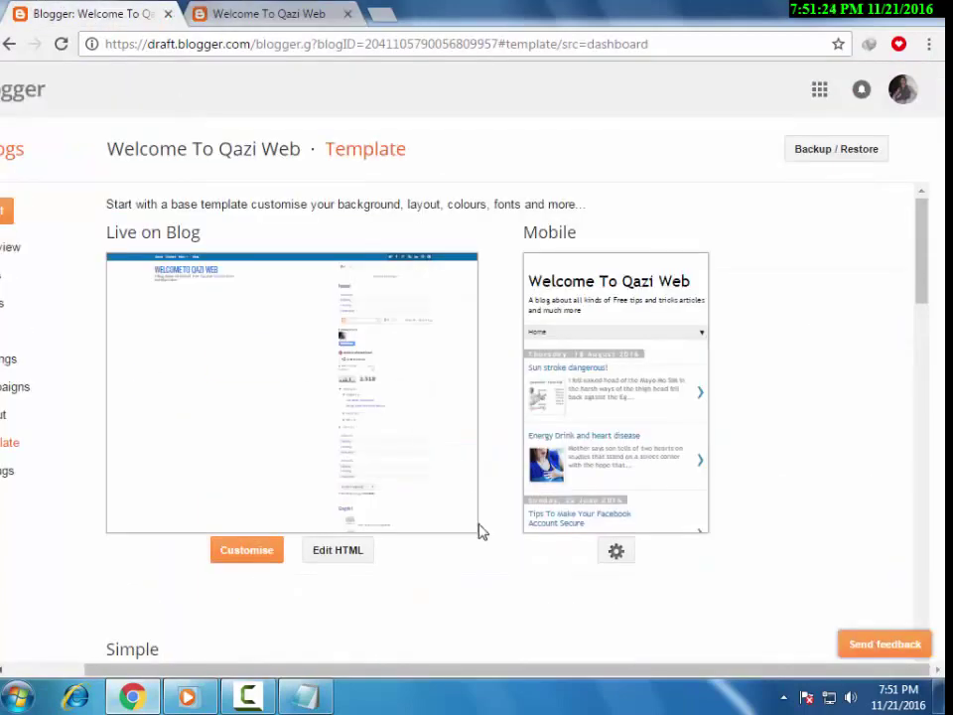
pyautogui.click(322, 703)
pyautogui.scroll(-1, 474, 628)
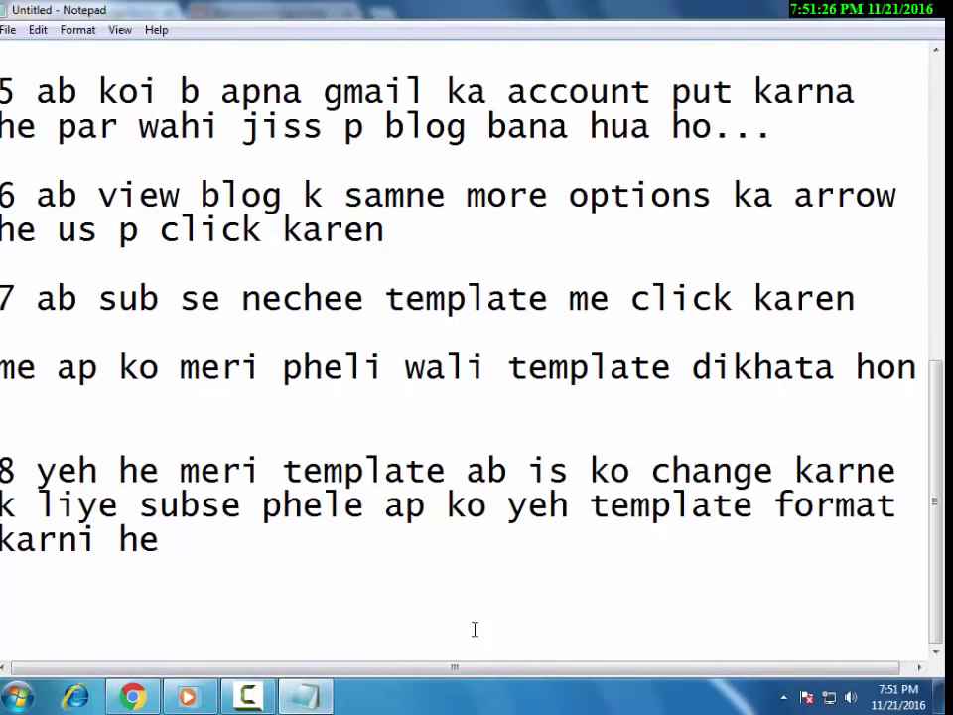
# Add 'ishe format karne k liye subse phele edit' and a new line 'html p click karen' to the note.
pyautogui.write('he format')
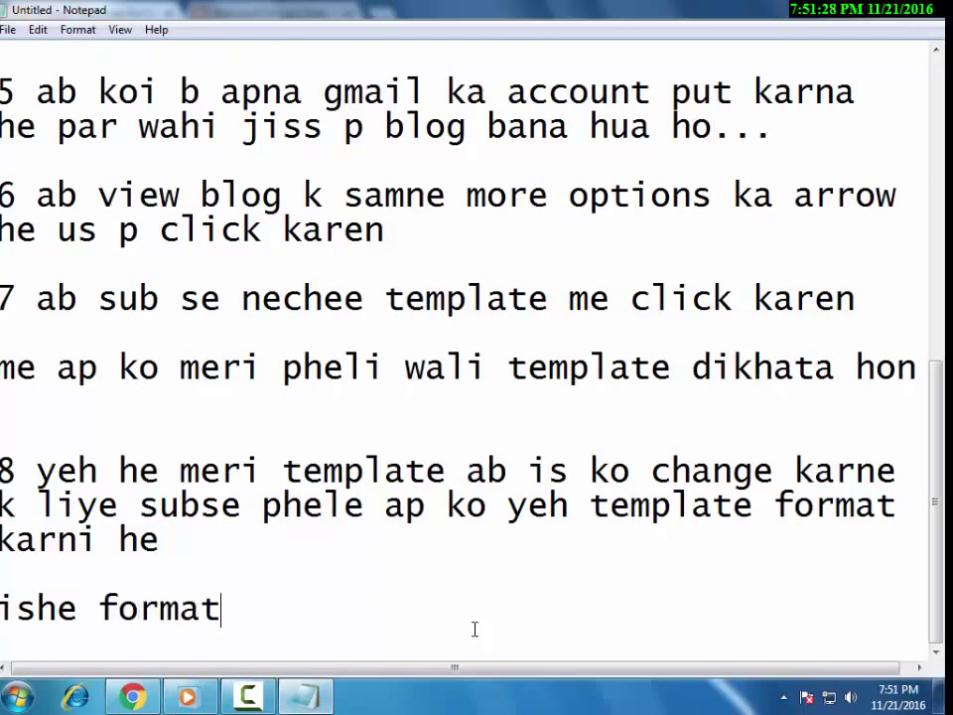
pyautogui.write(' karne k liye')
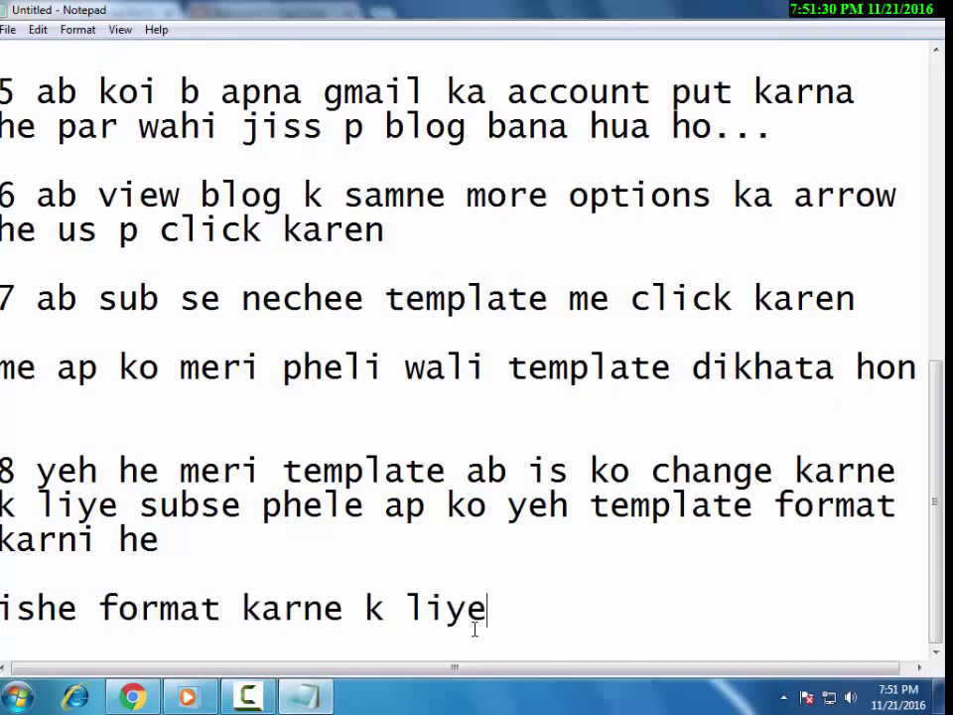
pyautogui.write(' subsce p')
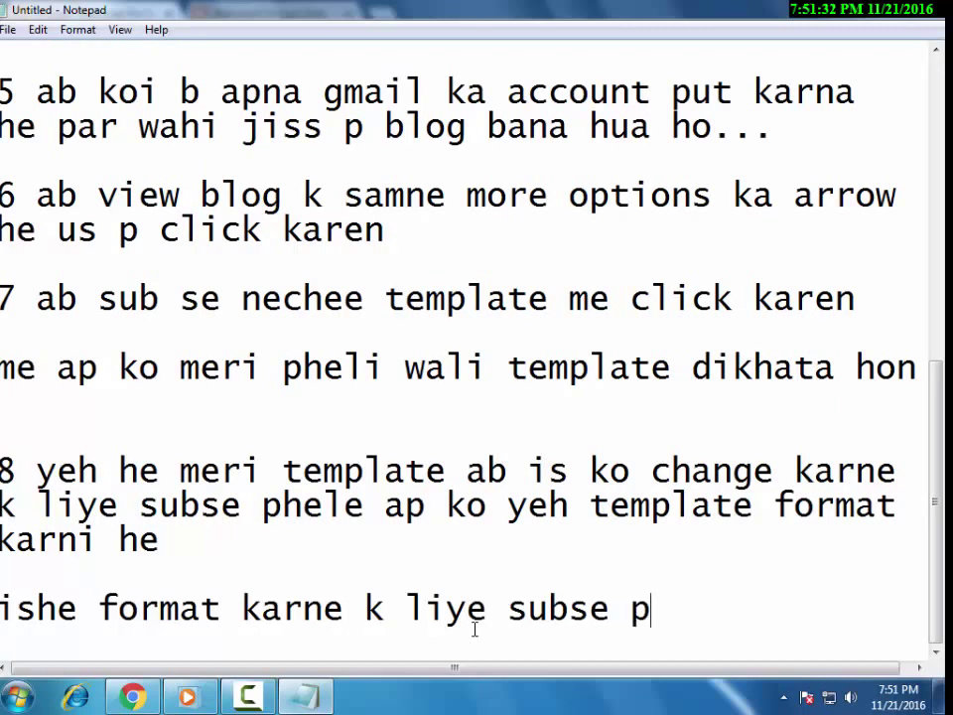
pyautogui.write('hele edit')
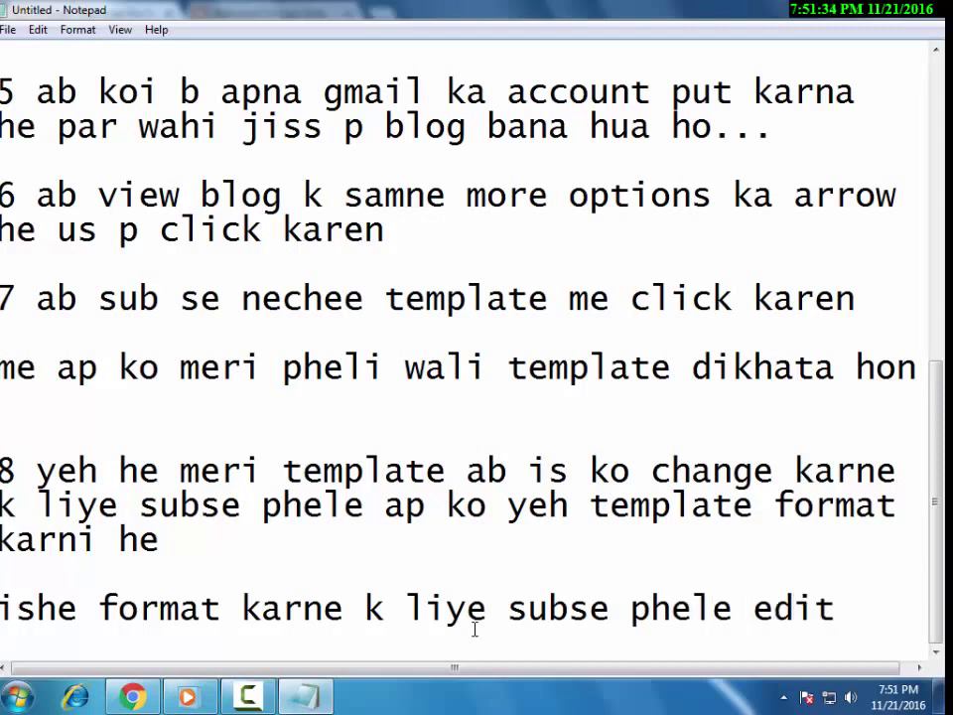
pyautogui.press('Return')
pyautogui.write('htmk')
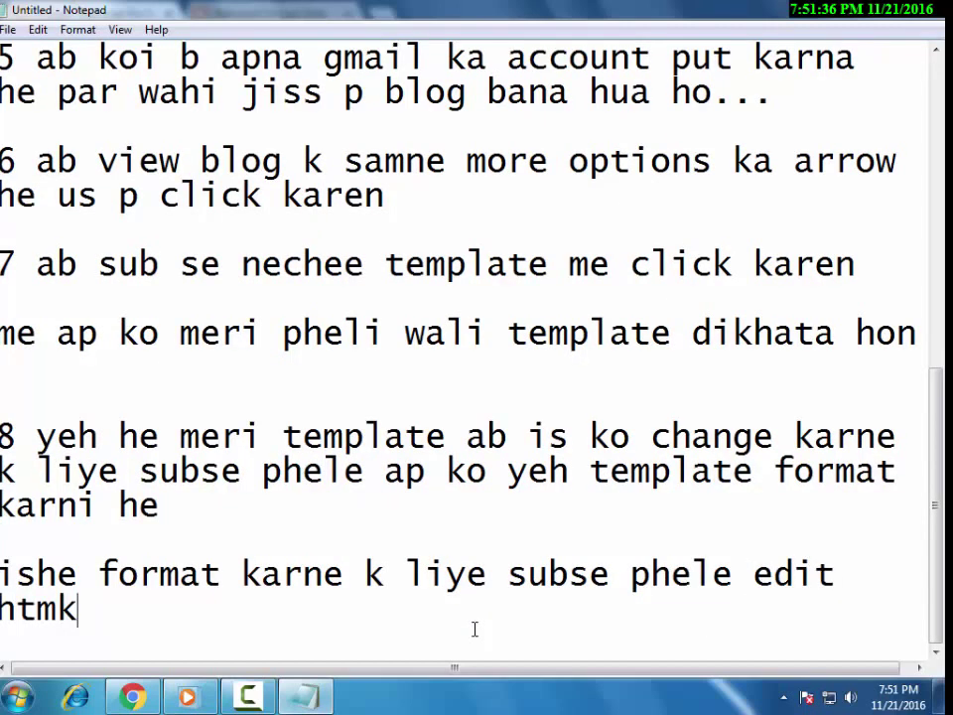
pyautogui.press('BackSpace')
pyautogui.write('l p click karen :)')
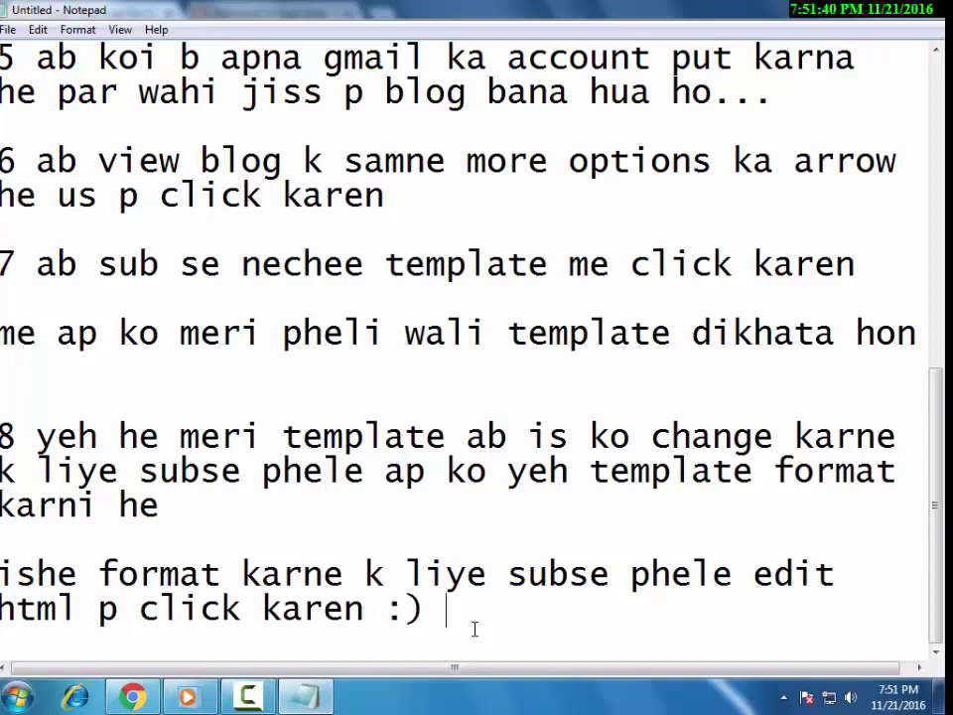
pyautogui.click(188, 696)
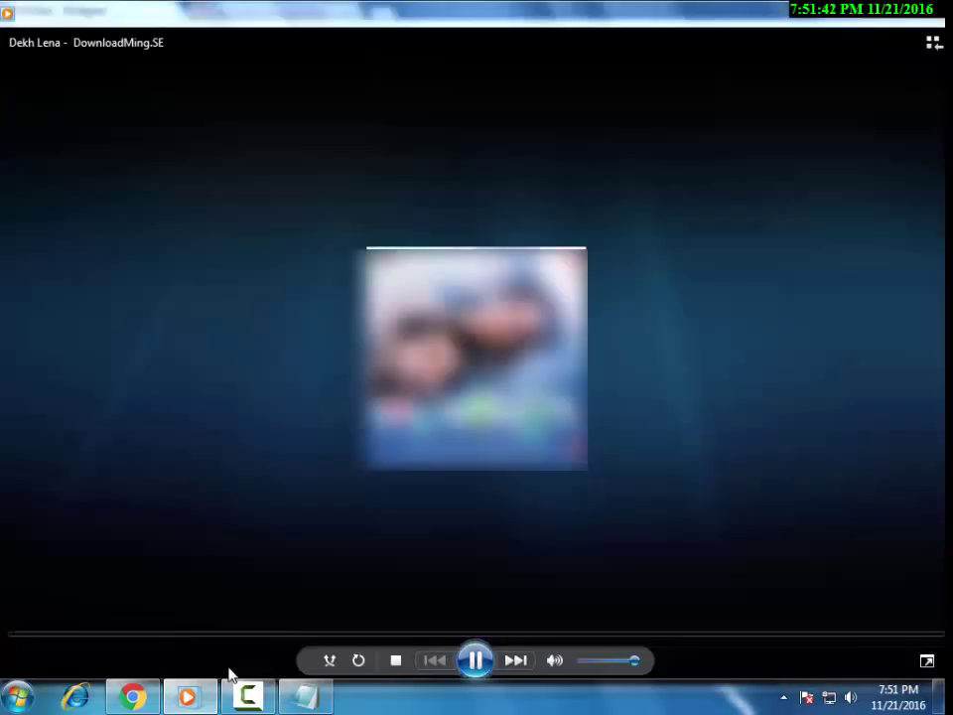
# Open Blogger's Edit HTML editor for the blog template, then return to the Notepad notes.
pyautogui.click(149, 694)
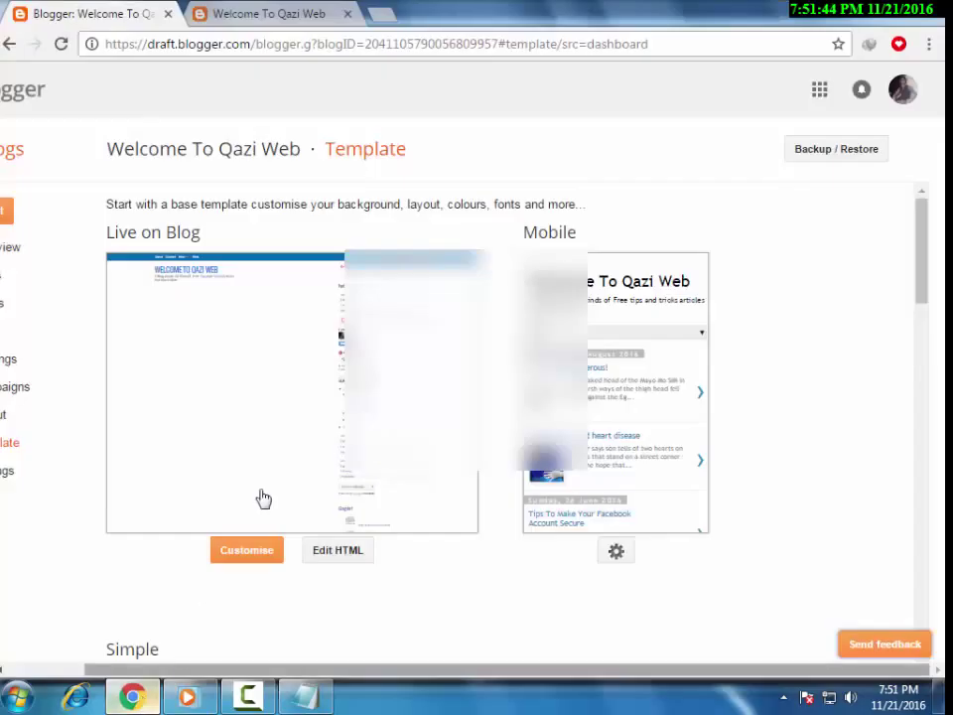
pyautogui.click(345, 558)
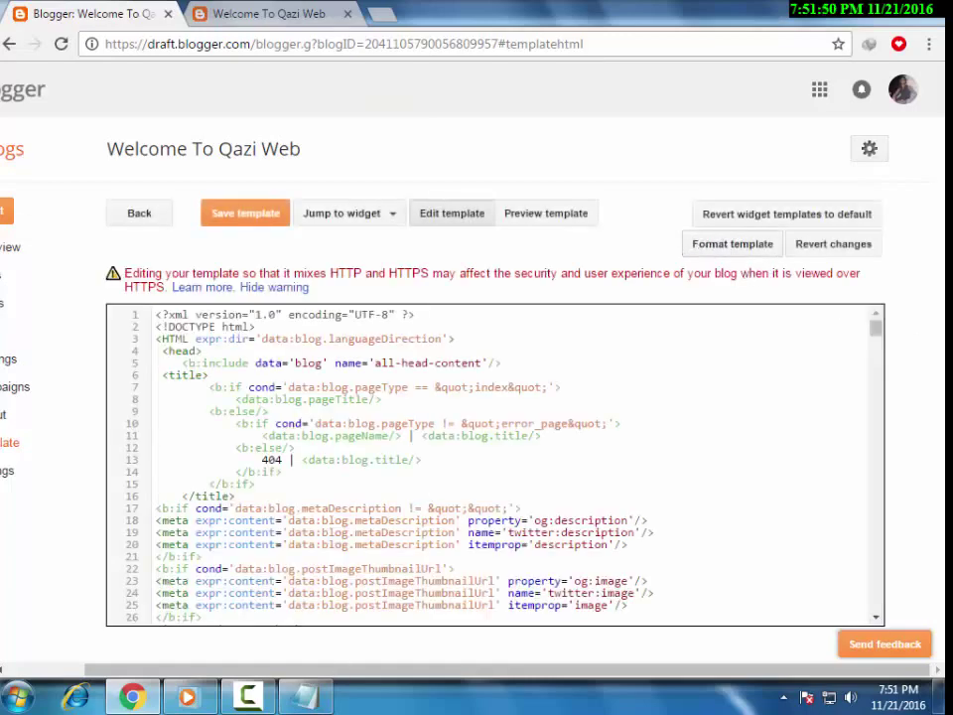
pyautogui.hotkey('alt', 'Tab')
pyautogui.scroll(-1, 678, 584)
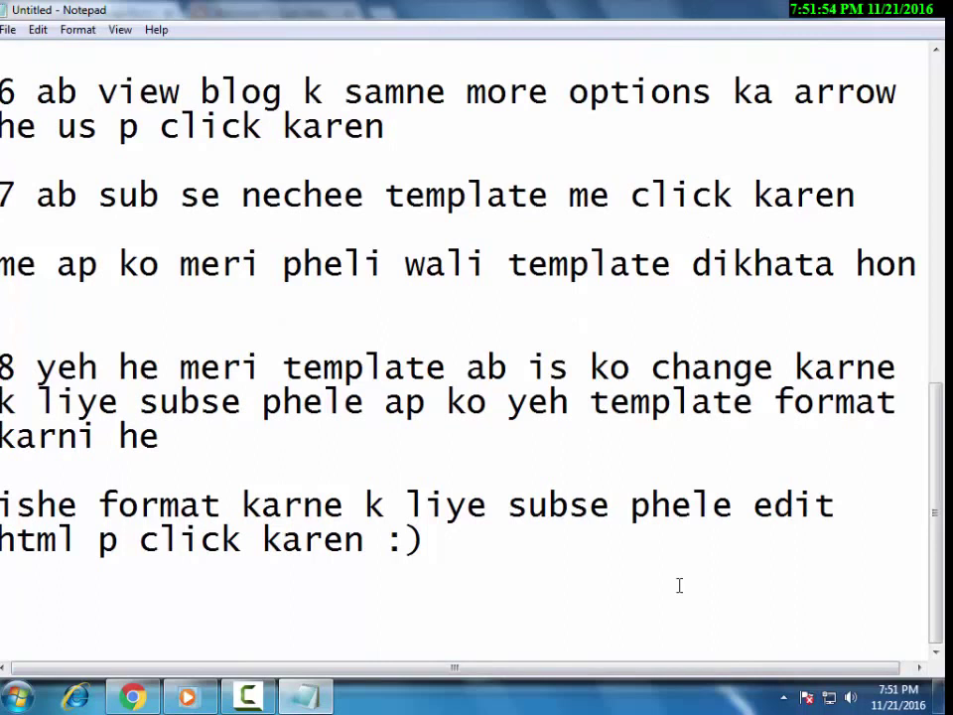
# Type step 9 'now click on format template' and format the template code in Blogger's editor.
pyautogui.write('ow clikc o')
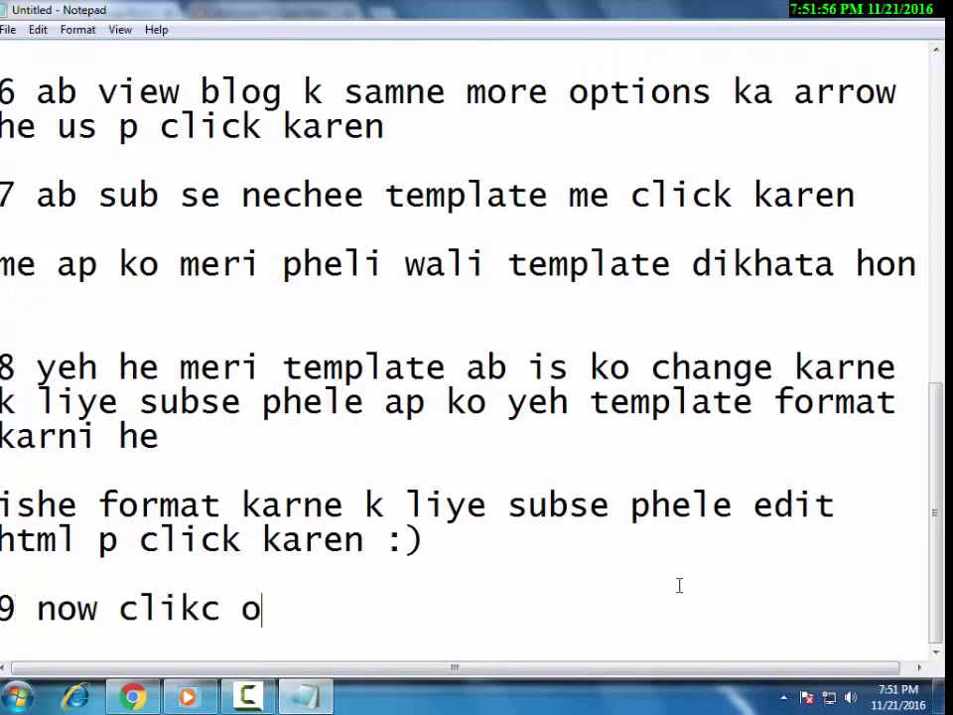
pyautogui.press('BackSpace')
pyautogui.press('BackSpace')
pyautogui.press('BackSpace')
pyautogui.press('BackSpace')
pyautogui.write('ck on ')
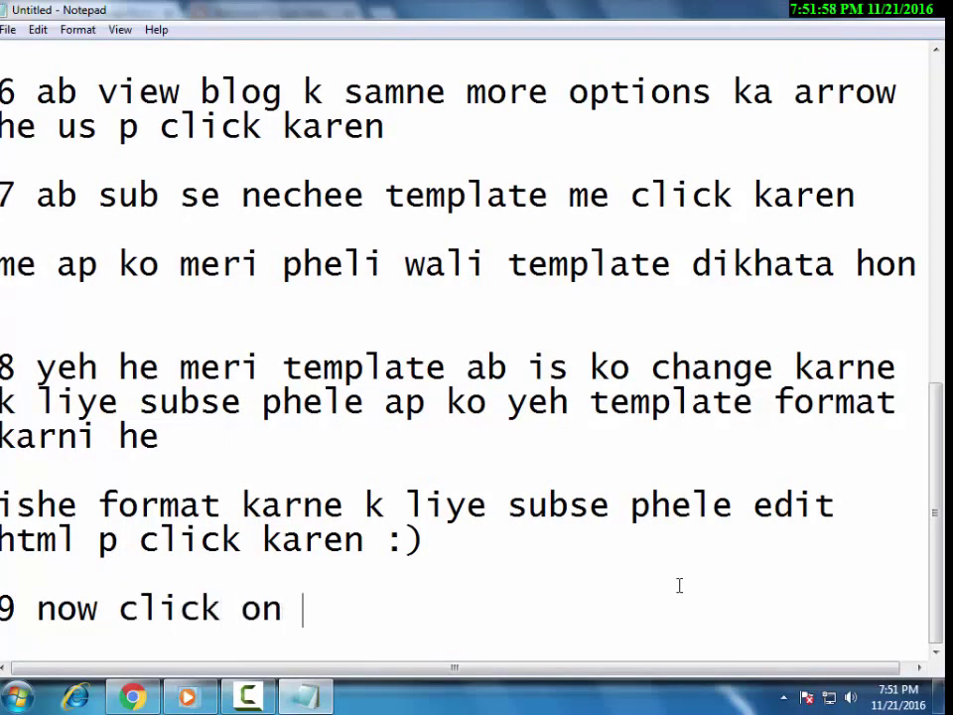
pyautogui.write('format ')
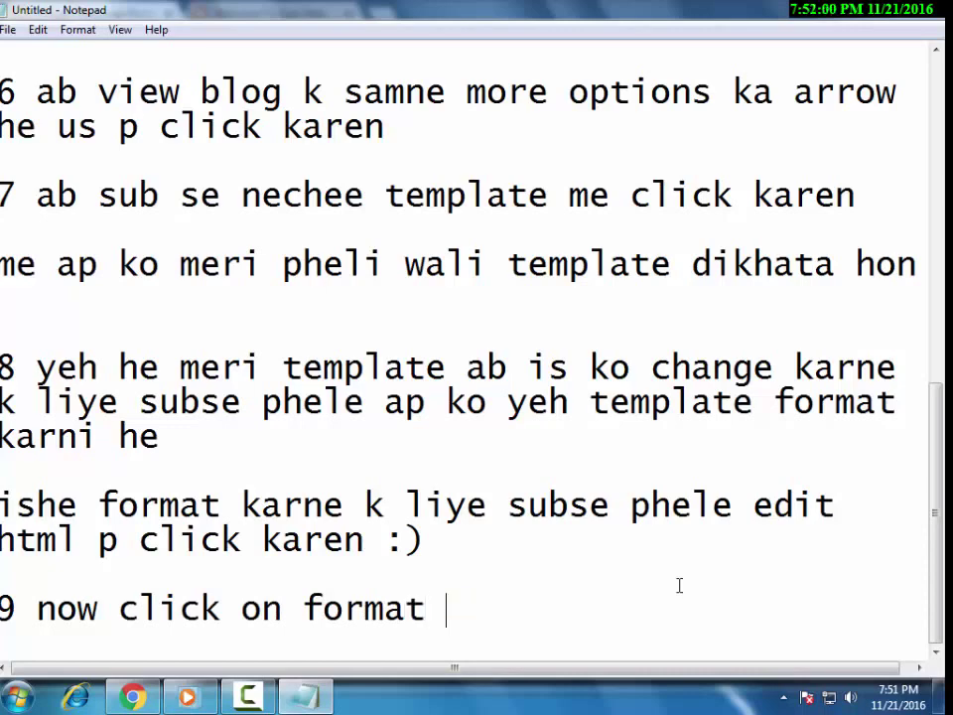
pyautogui.write('template')
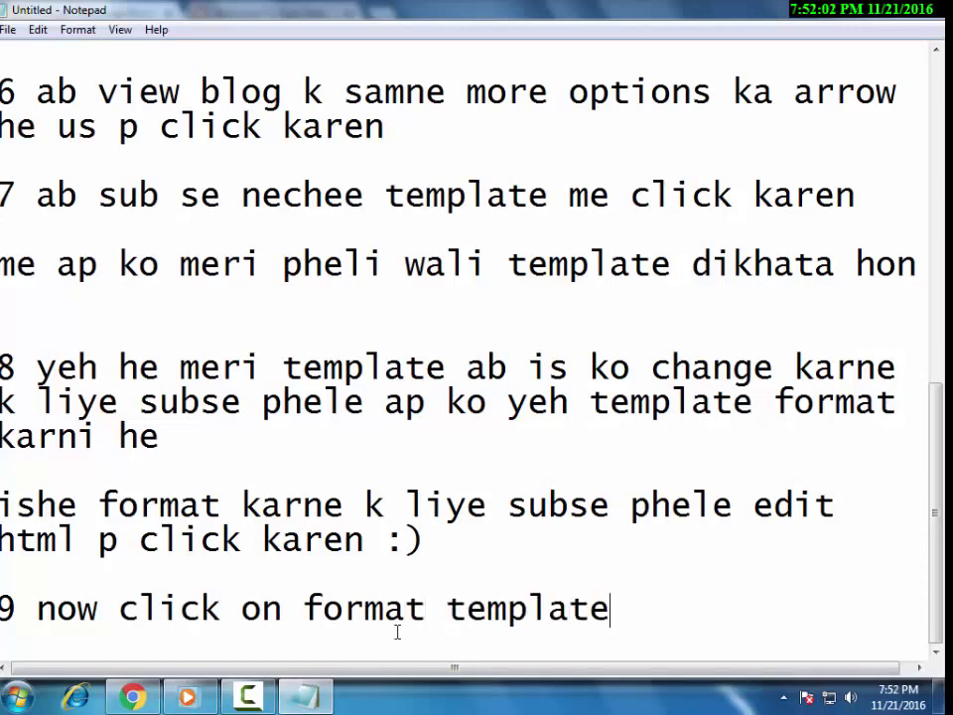
pyautogui.hotkey('alt', 'Tab')
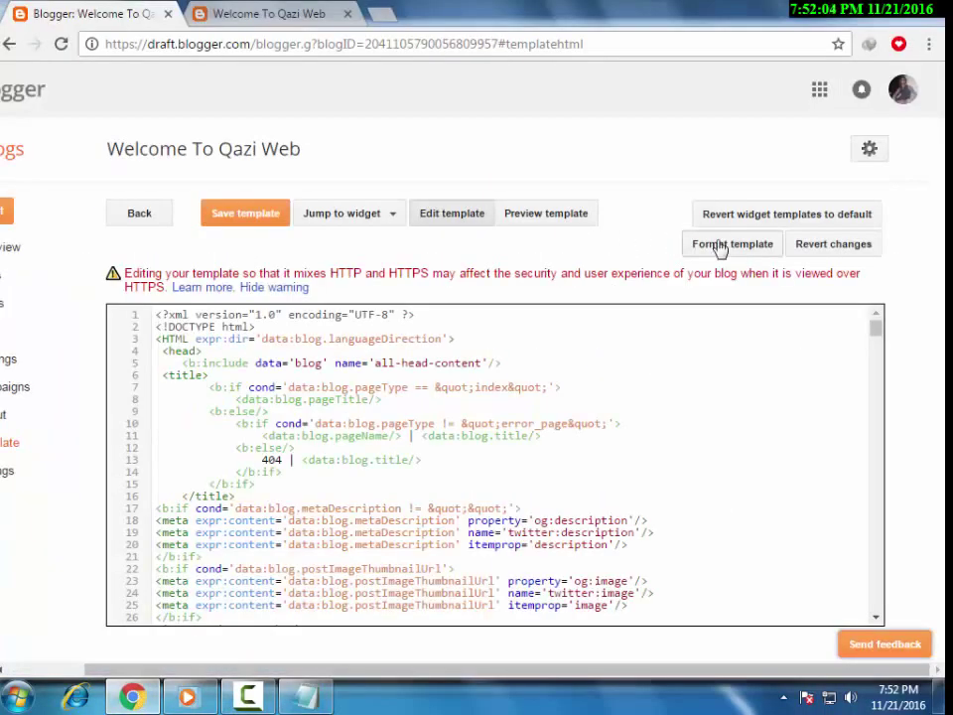
pyautogui.click(720, 246)
pyautogui.click(744, 253)
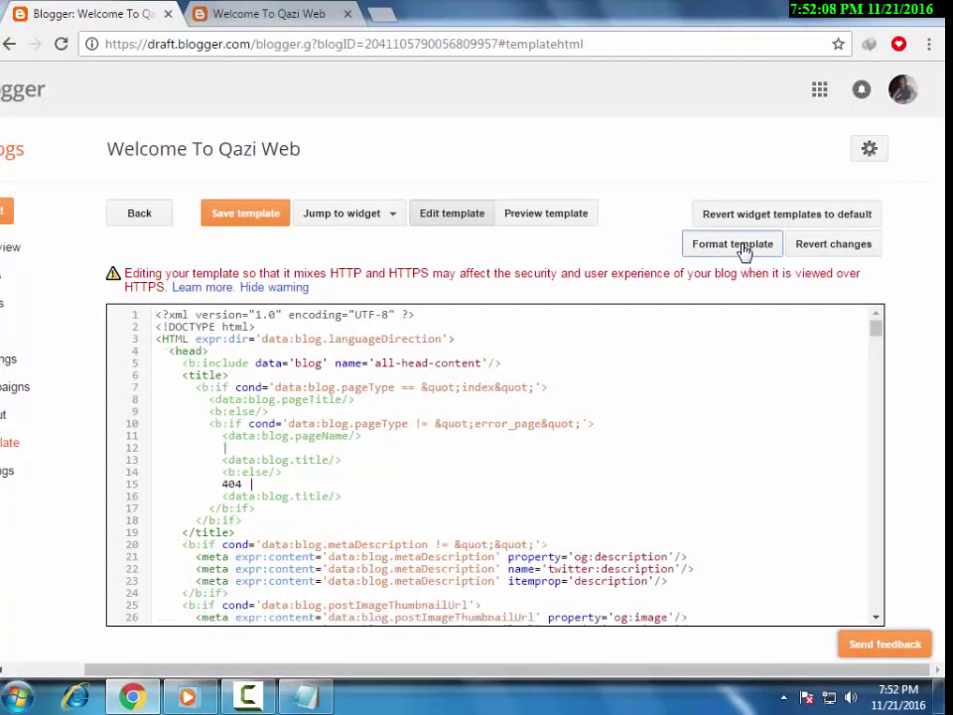
# Add the line 'ab back p click karen' under step 9 in Notepad.
pyautogui.click(306, 696)
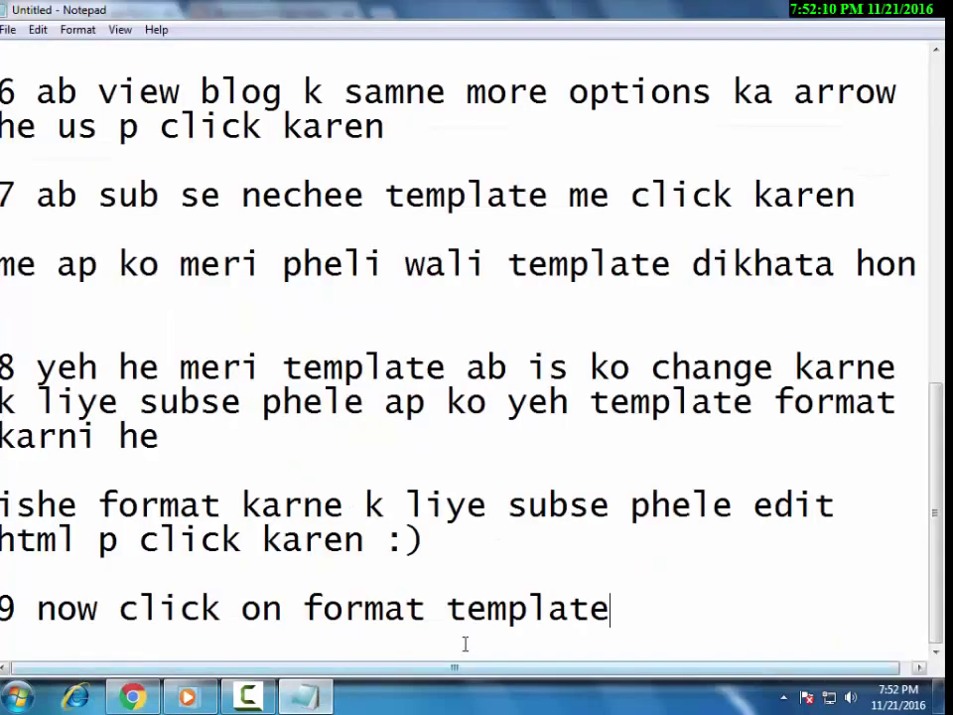
pyautogui.press('Return')
pyautogui.write('ab bac')
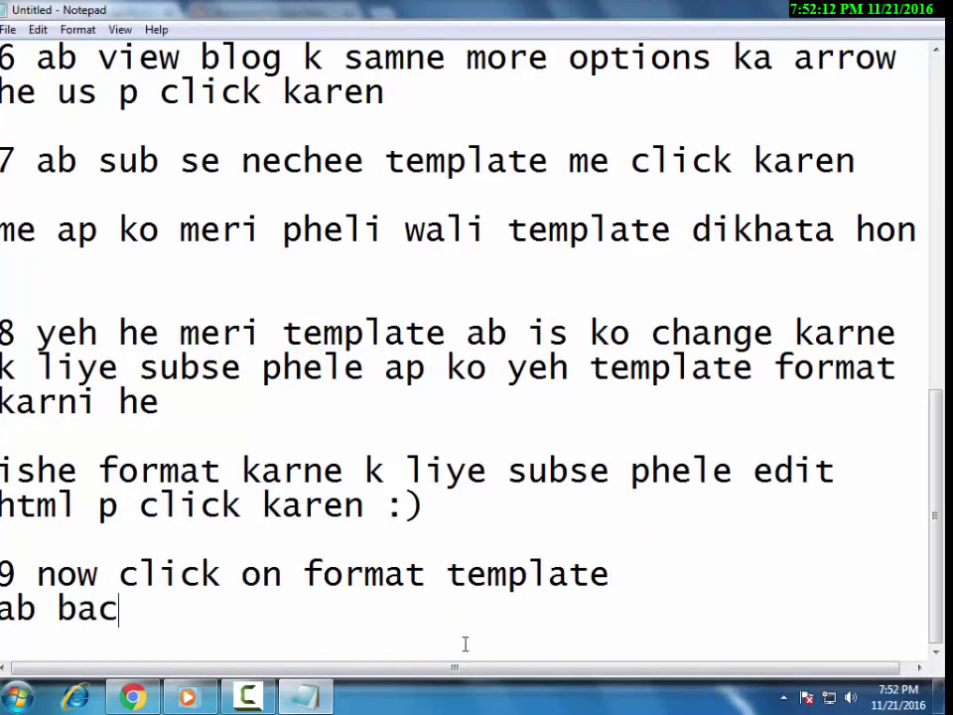
pyautogui.write('k p click karen')
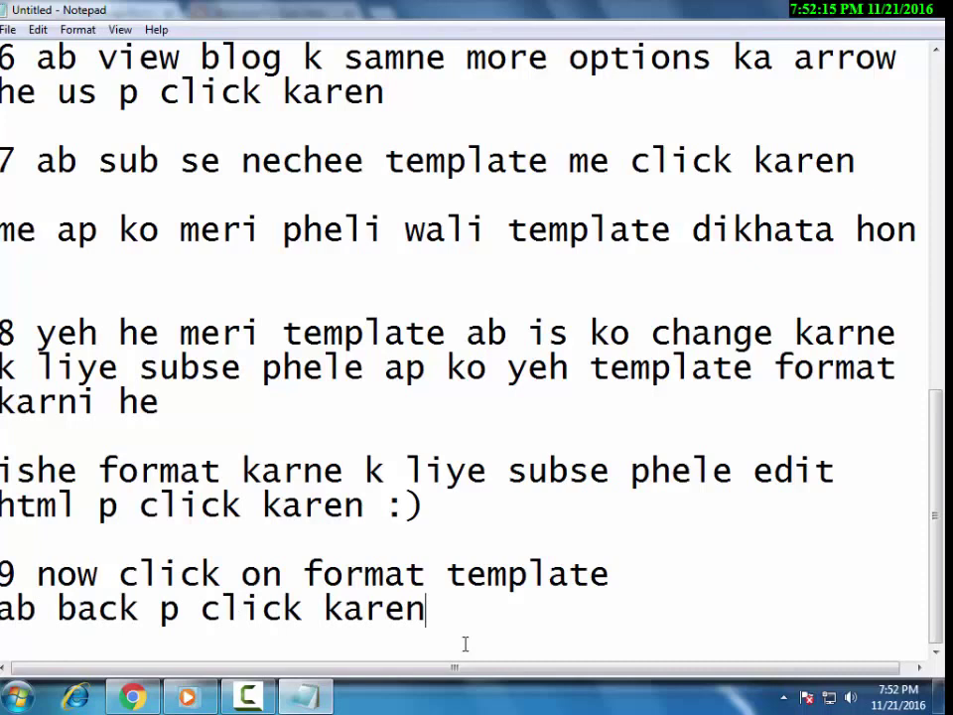
pyautogui.click(132, 697)
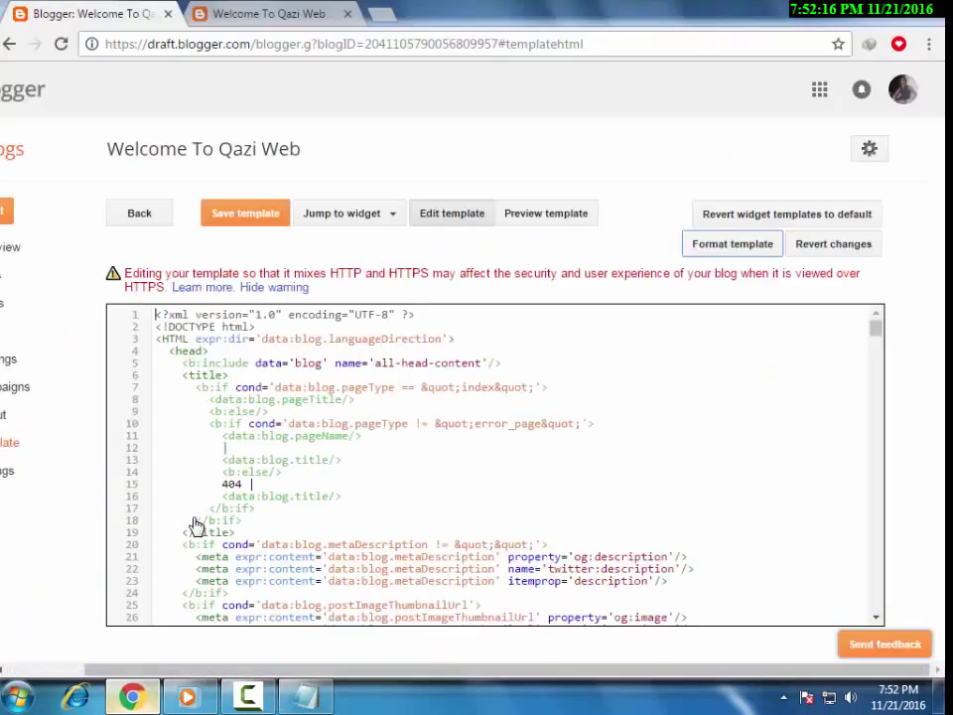
# Leave the HTML editor via Back, discarding unsaved changes, and return to Notepad.
pyautogui.click(144, 218)
pyautogui.click(542, 151)
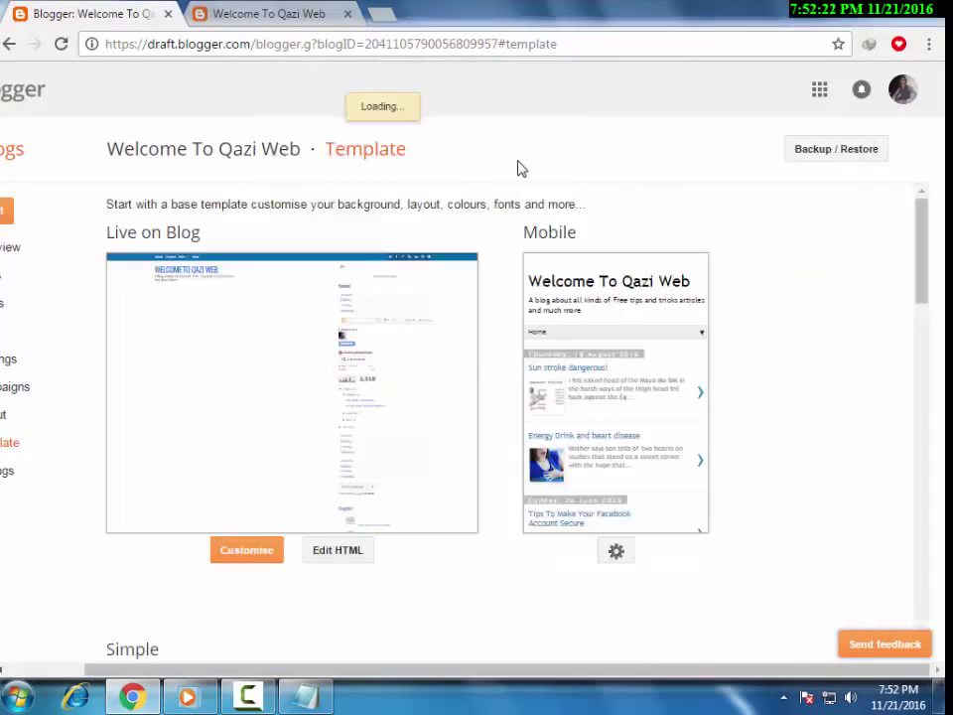
pyautogui.click(307, 696)
# Add step 10: without a Blogger template, first go to google.com to download one.
pyautogui.press('Return')
pyautogui.press('Return')
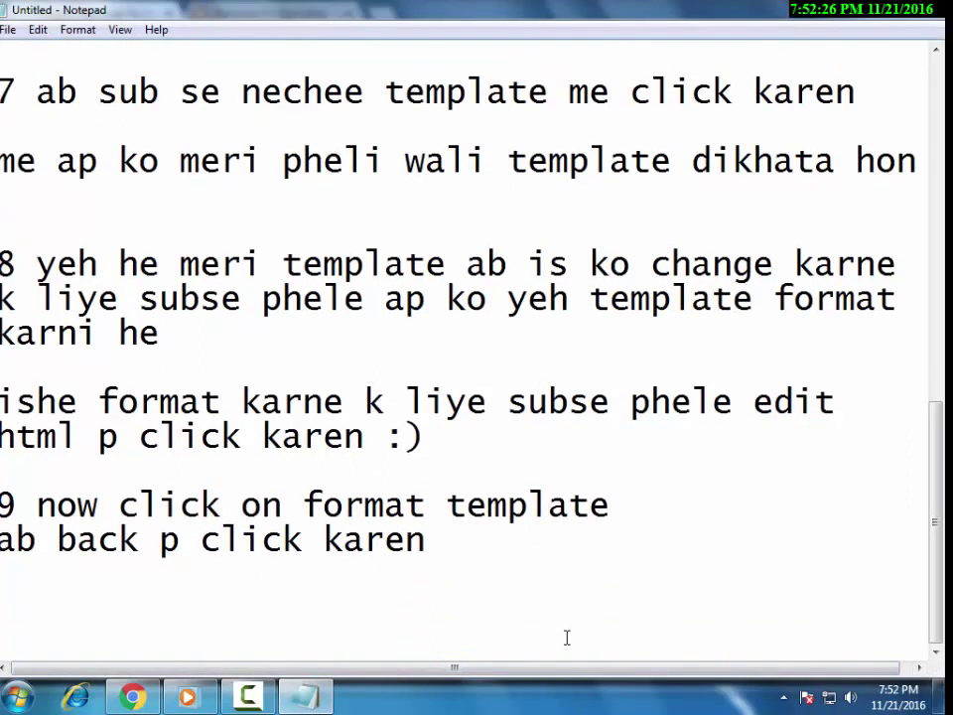
pyautogui.write('10 agar ap k ap')
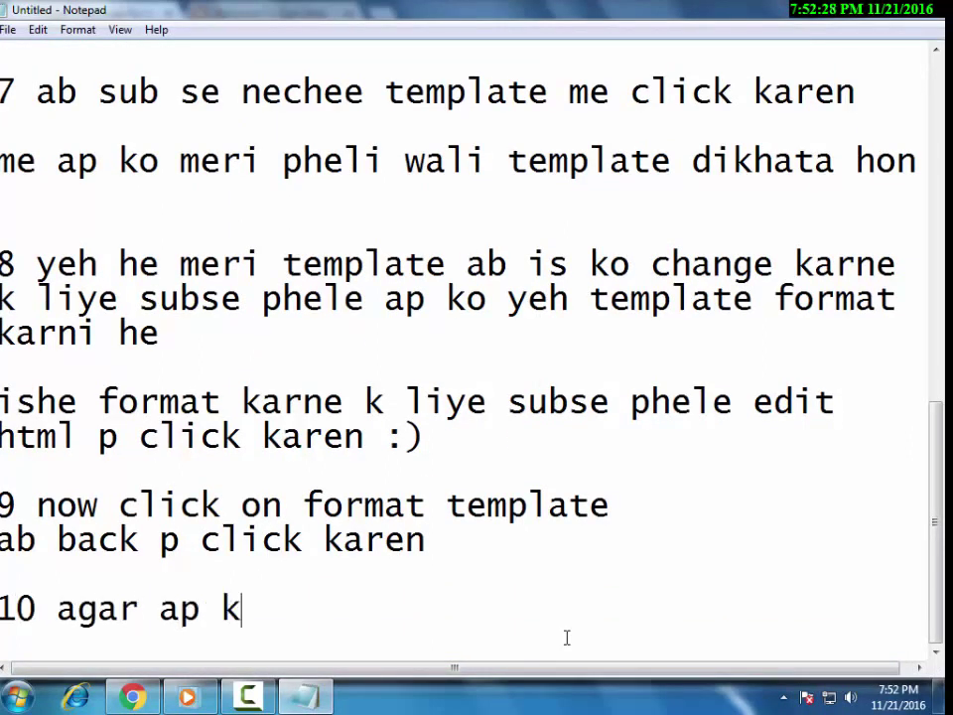
pyautogui.press('BackSpace')
pyautogui.press('BackSpace')
pyautogui.write('pass ')
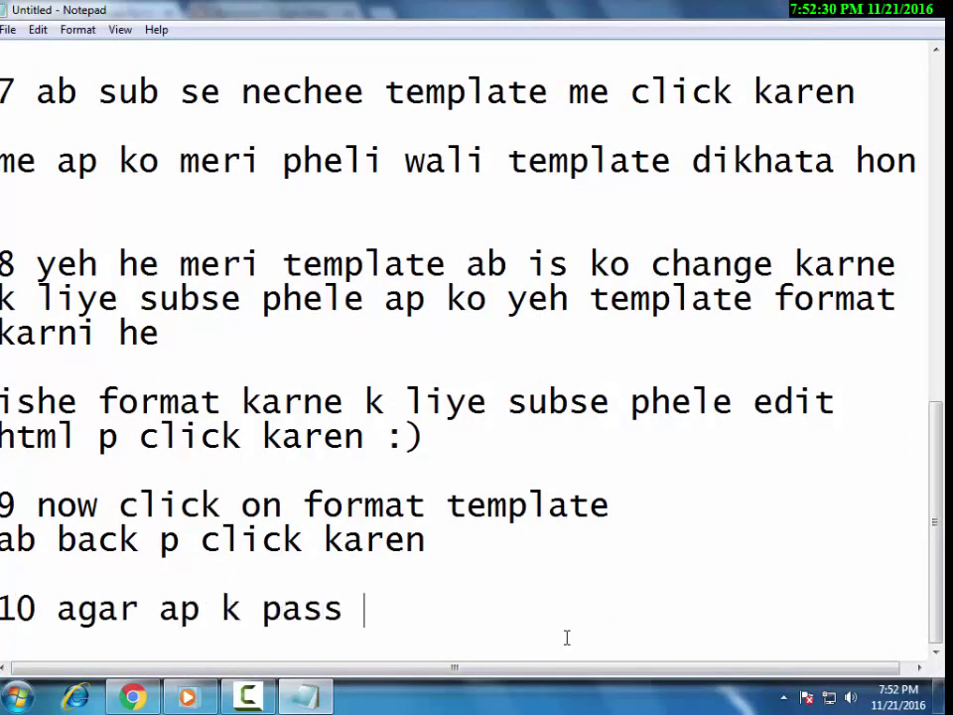
pyautogui.write('blogeger ')
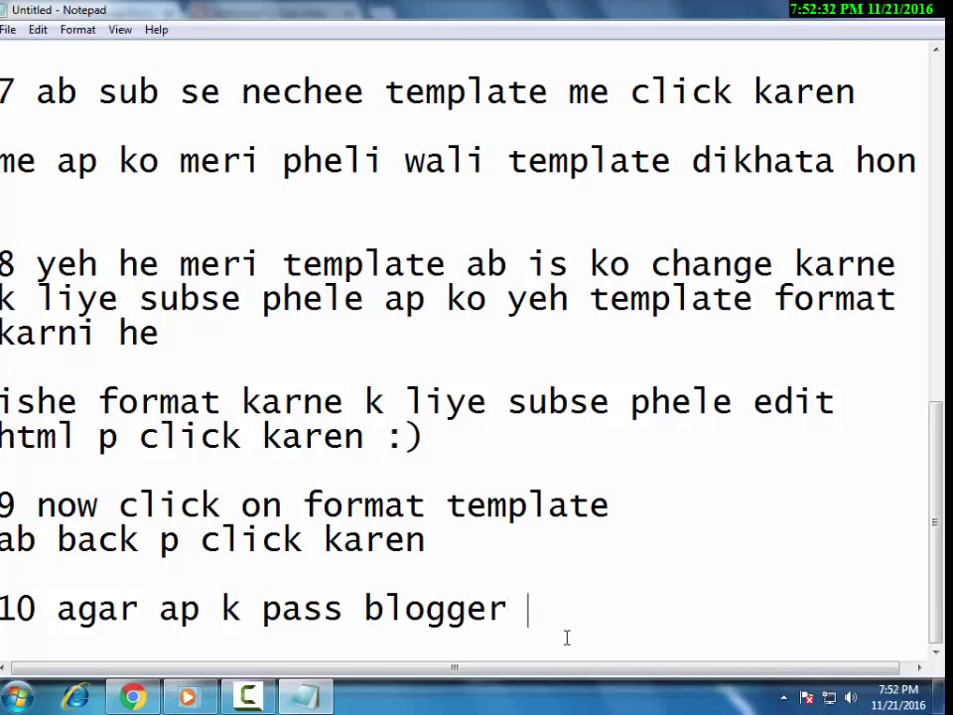
pyautogui.write('ki template n')
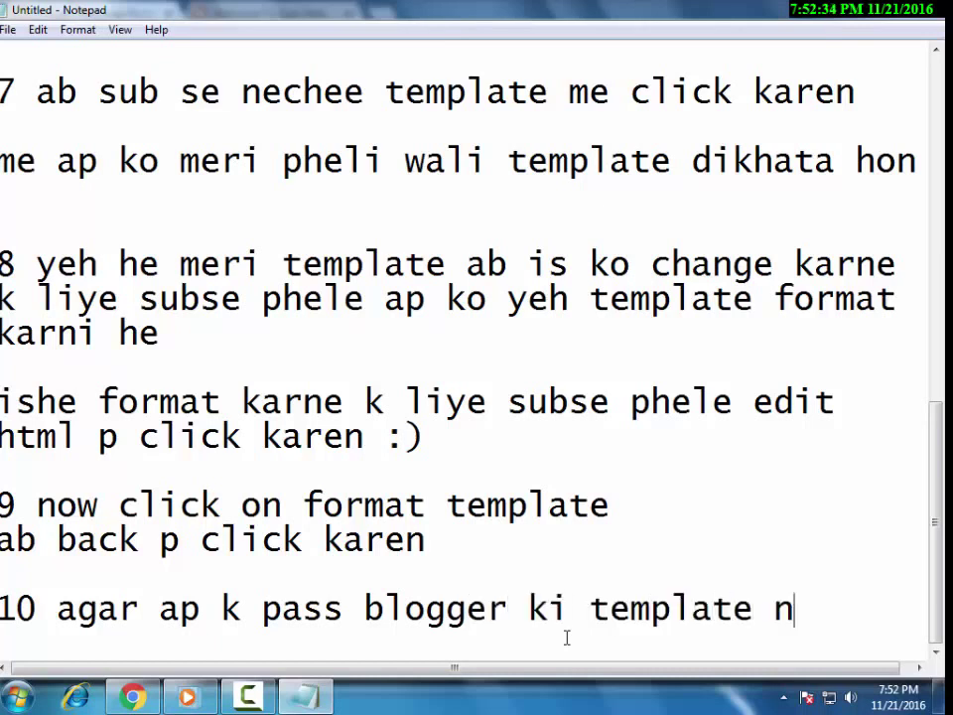
pyautogui.write('ae he to ush')
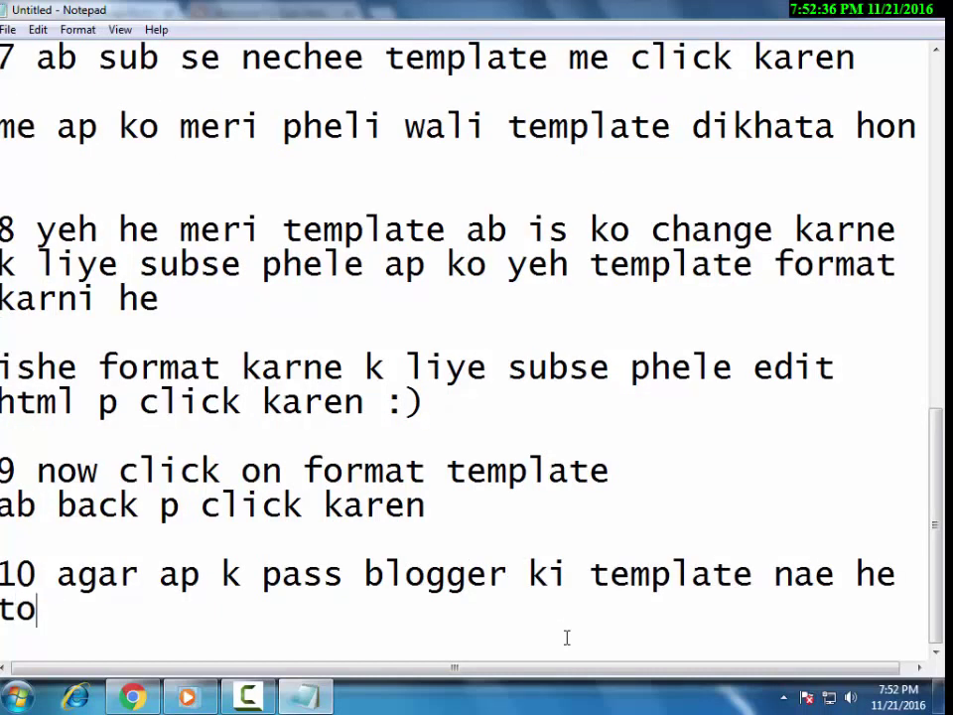
pyautogui.write('e b downlo')
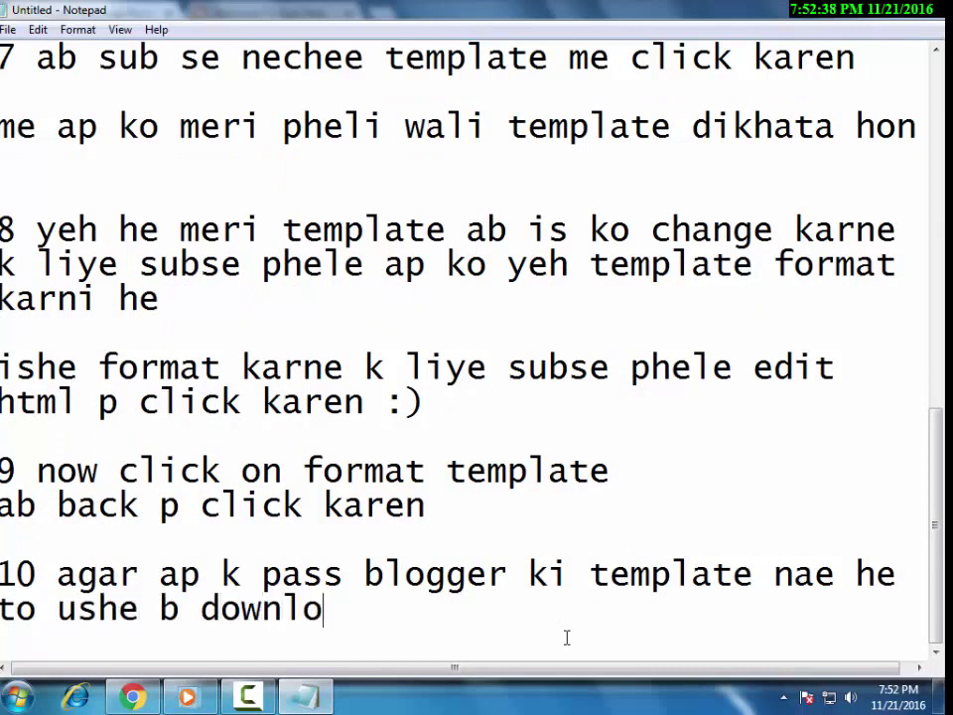
pyautogui.write('ad ka taree')
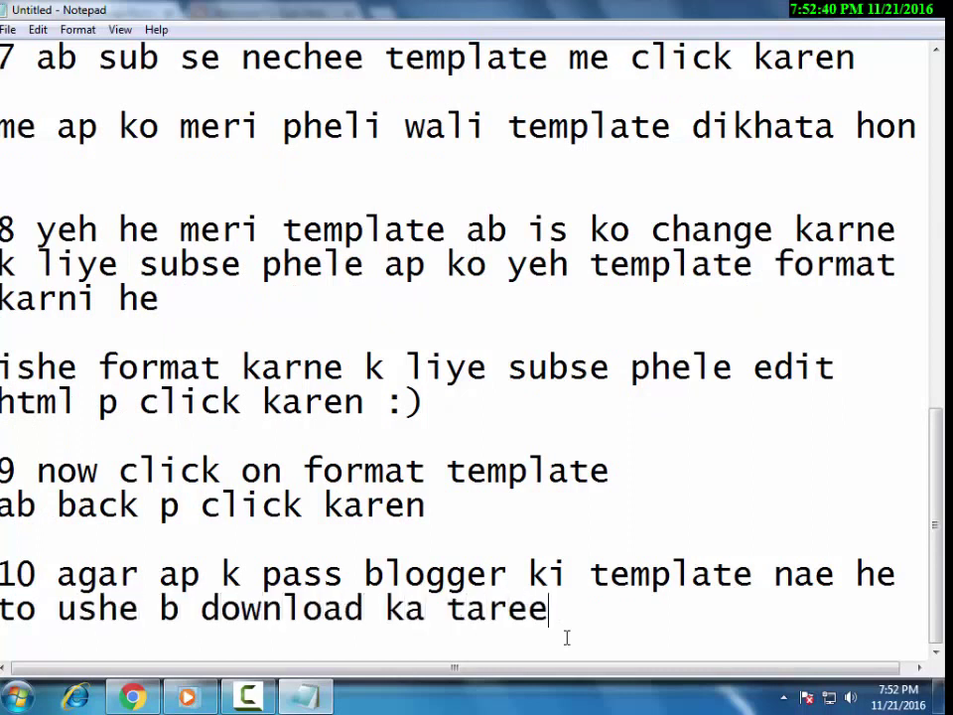
pyautogui.write('qa h')
pyautogui.write('hare')
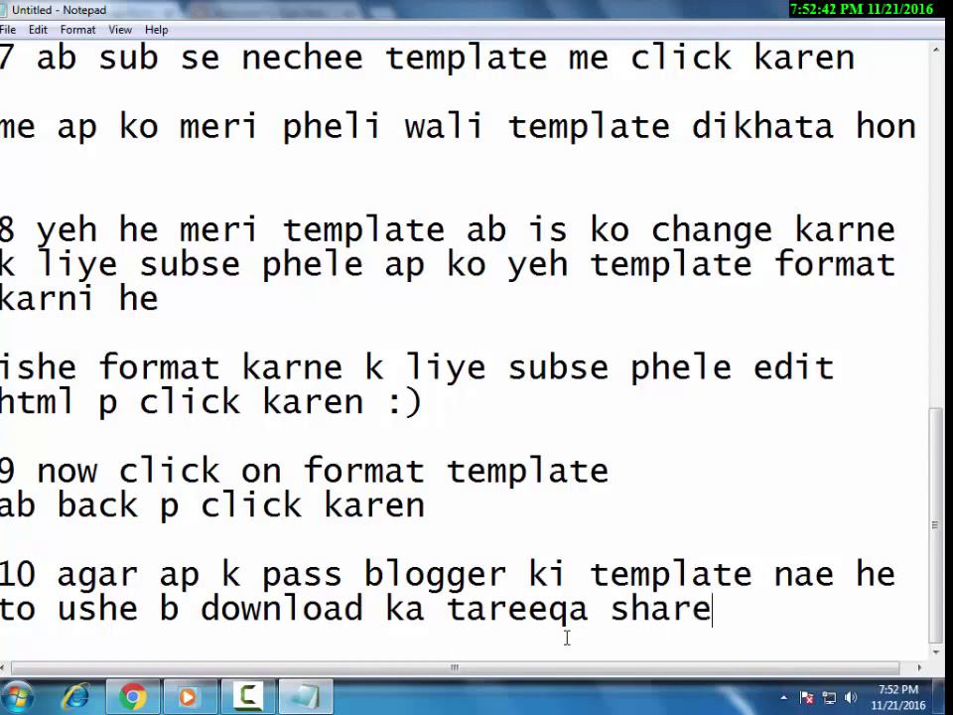
pyautogui.write(' karta h')
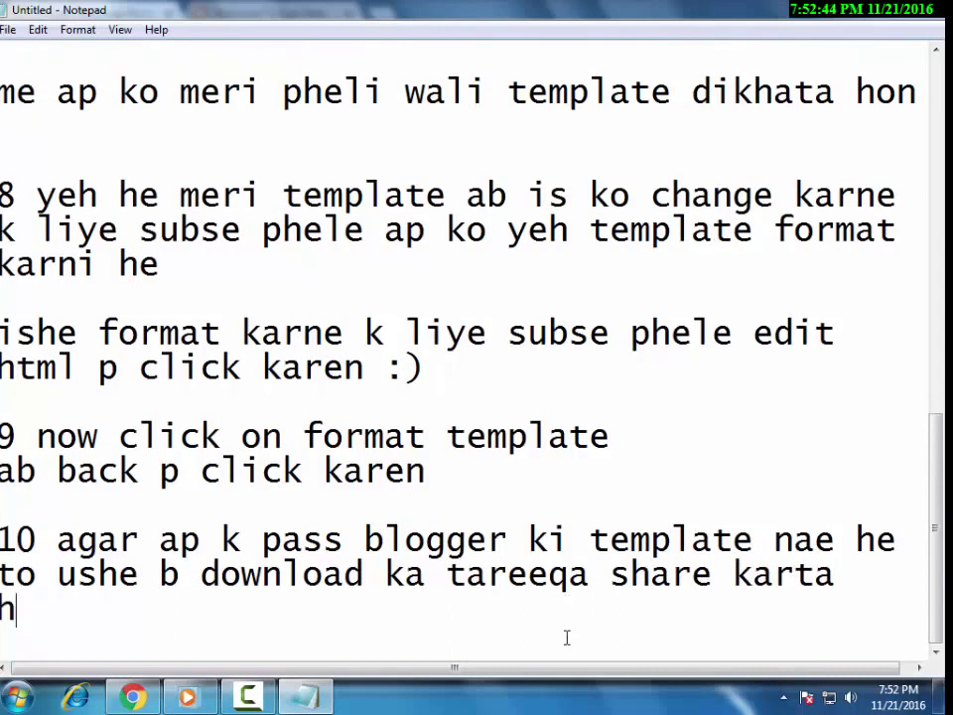
pyautogui.write('on subsc')
pyautogui.press('BackSpace')
pyautogui.write('e')
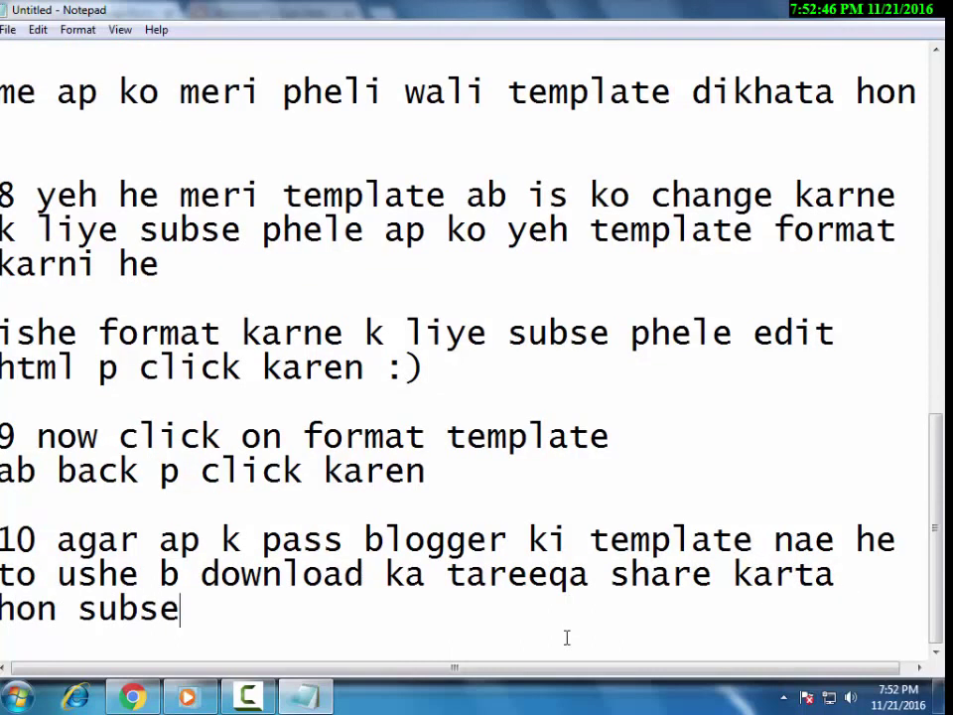
pyautogui.write(' phele googl')
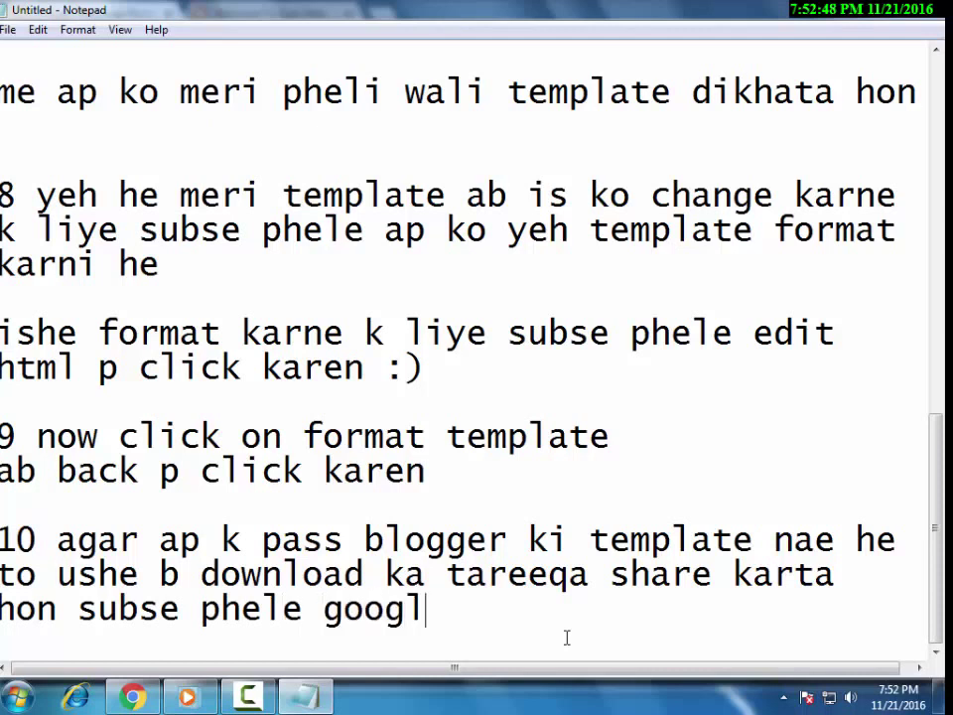
pyautogui.write('e.com ')
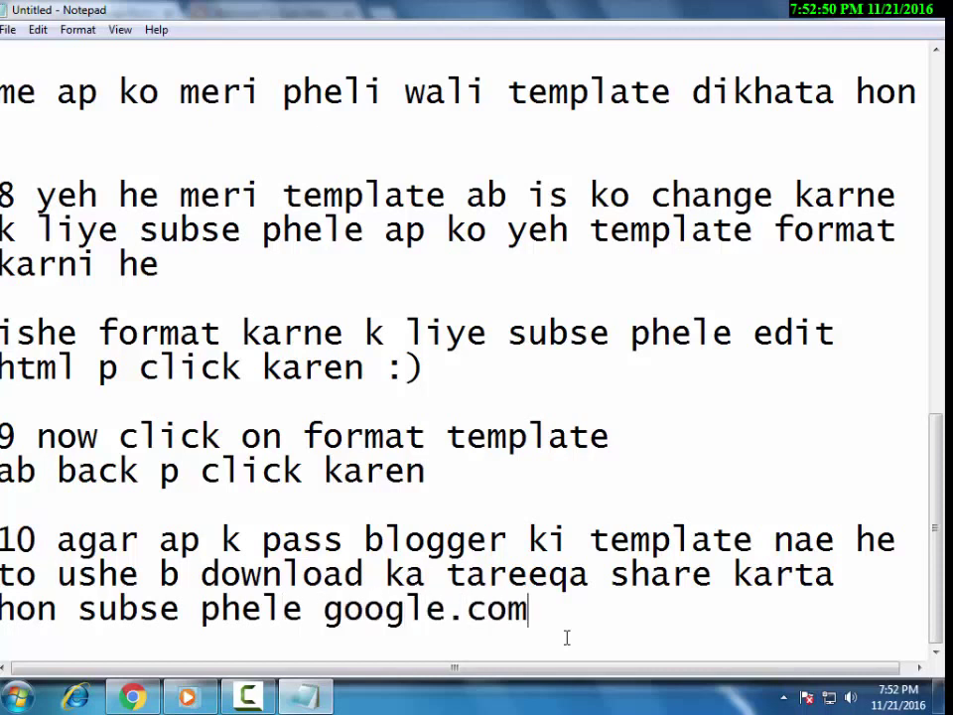
pyautogui.write('p jayen')
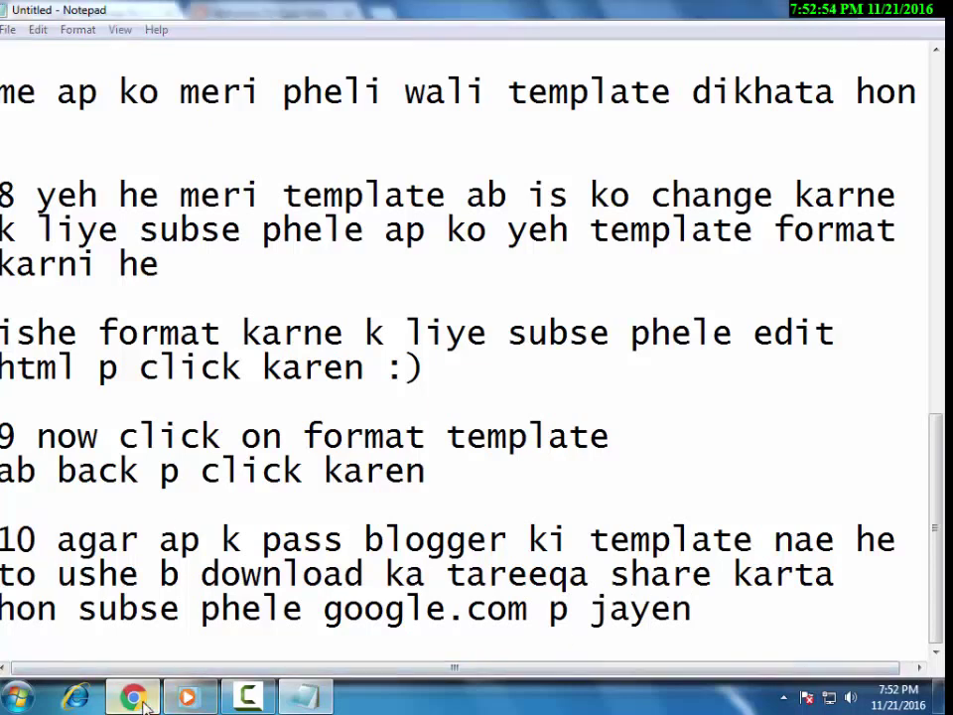
# Switch to Chrome and load google.com from the address bar.
pyautogui.hotkey('alt', 'Tab')
pyautogui.click(268, 14)
pyautogui.click(333, 43)
pyautogui.write('g')
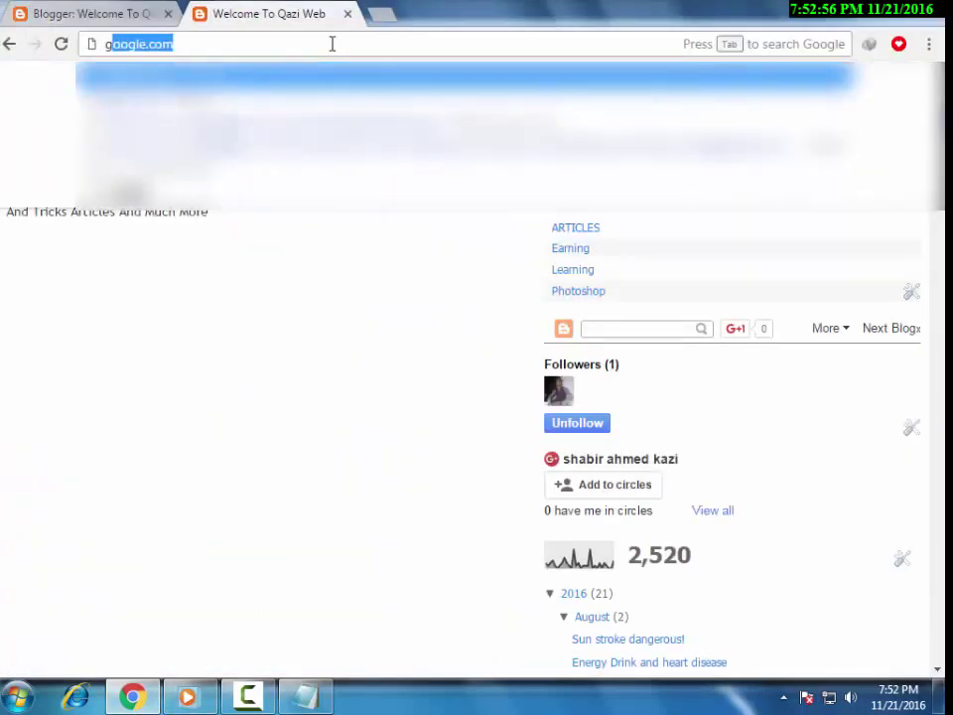
pyautogui.press('Return')
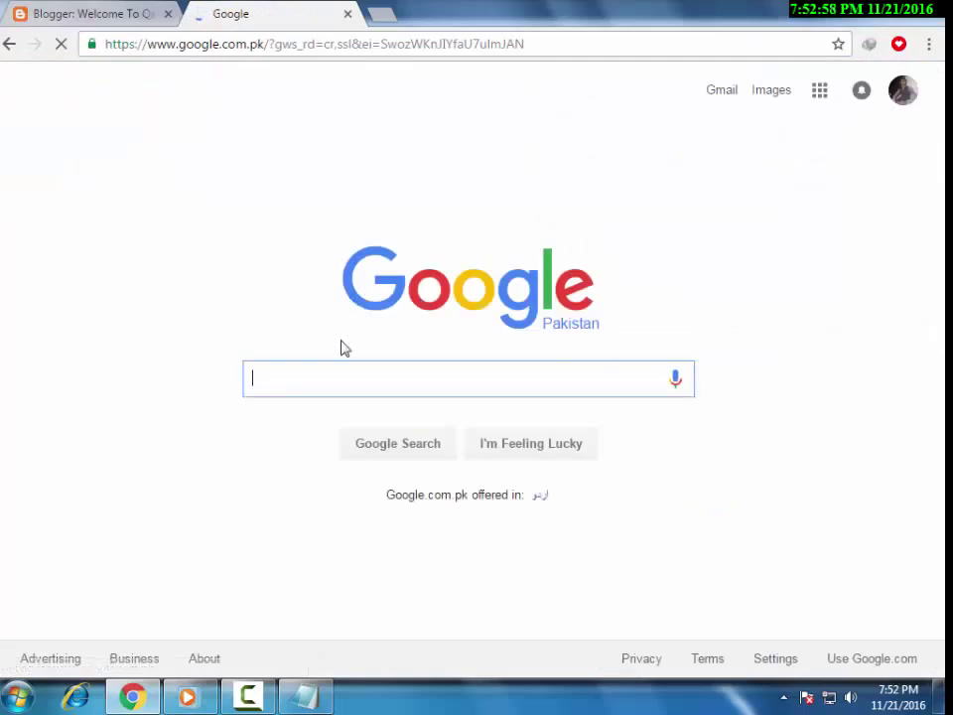
# Continue step 10 with 'ab' and a new line 'yahan p seo blogger templates search'.
pyautogui.click(315, 705)
pyautogui.write('ab')
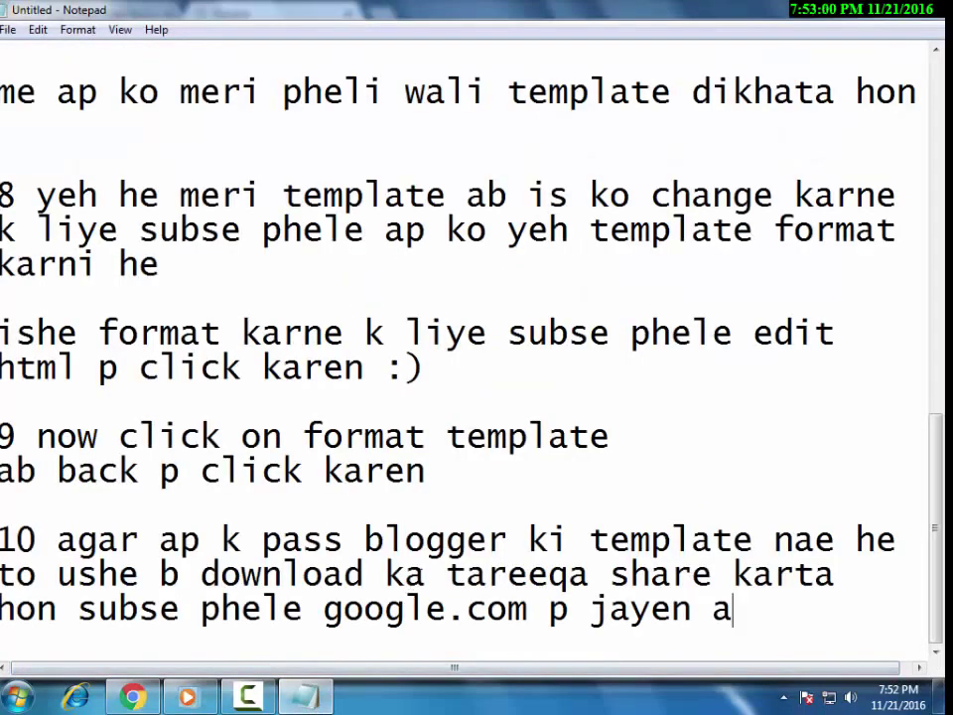
pyautogui.press('Return')
pyautogui.write('yahan p')
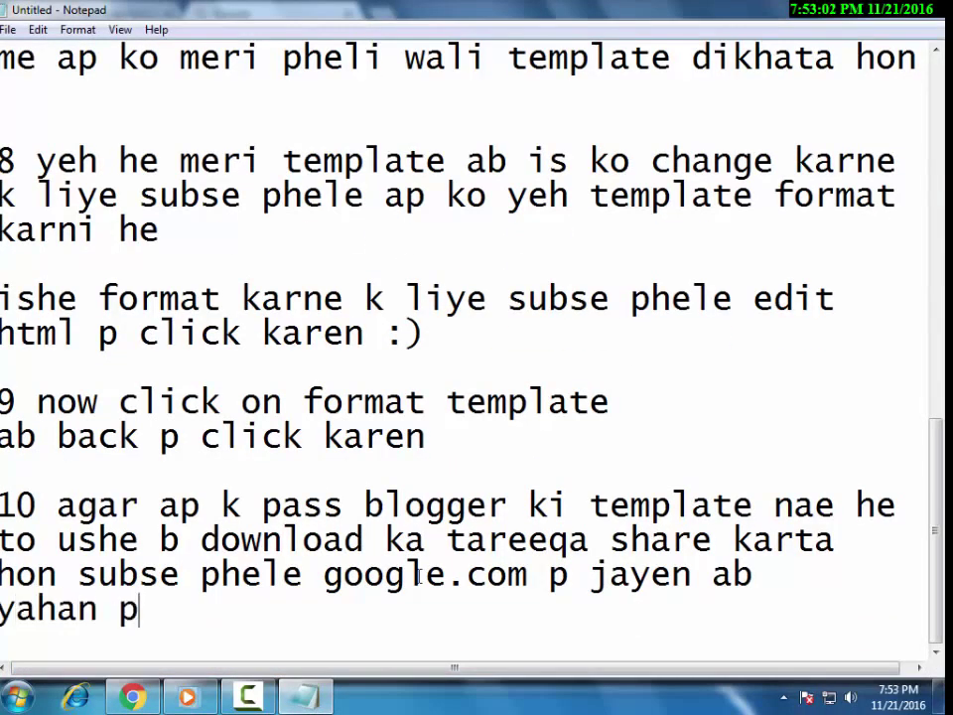
pyautogui.write(' se')
pyautogui.press('BackSpace')
pyautogui.press('BackSpace')
pyautogui.write('seo ')
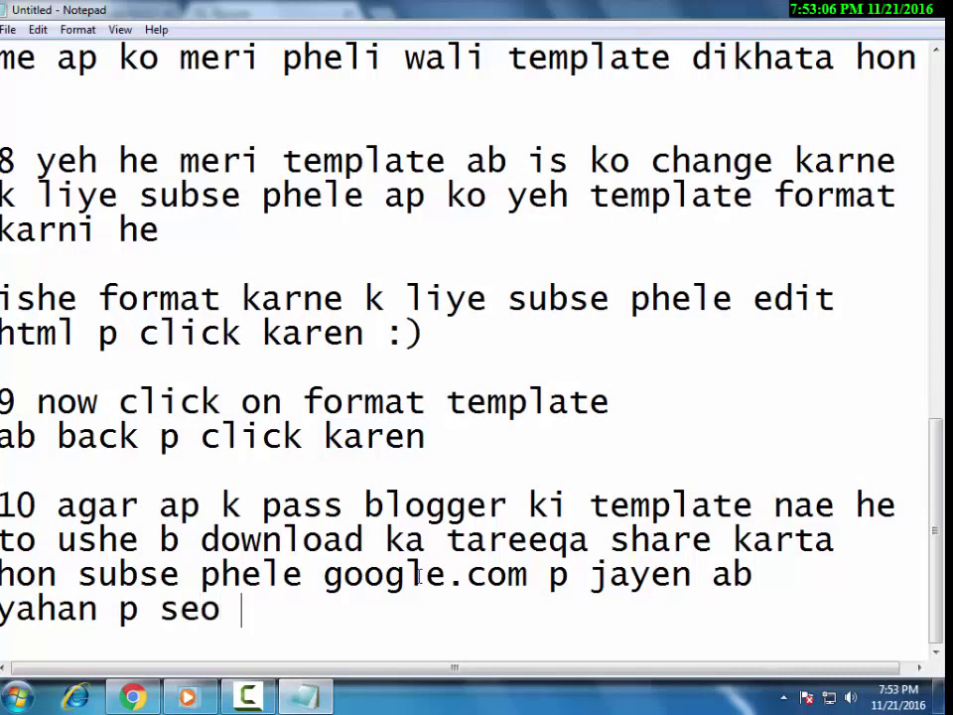
pyautogui.write('blogger temp')
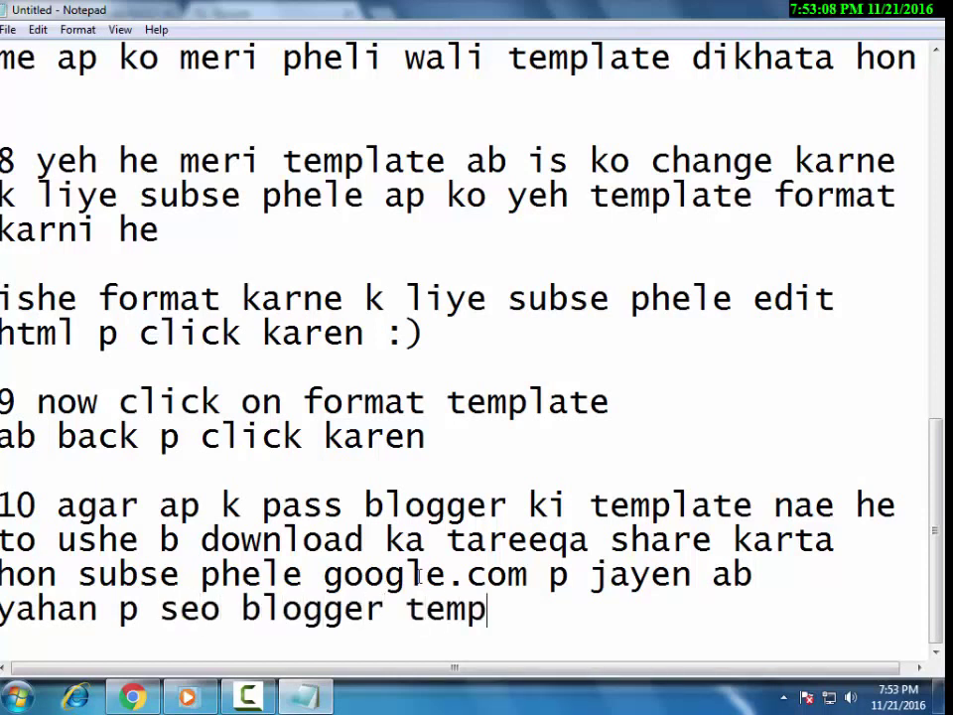
pyautogui.write('lates searcg')
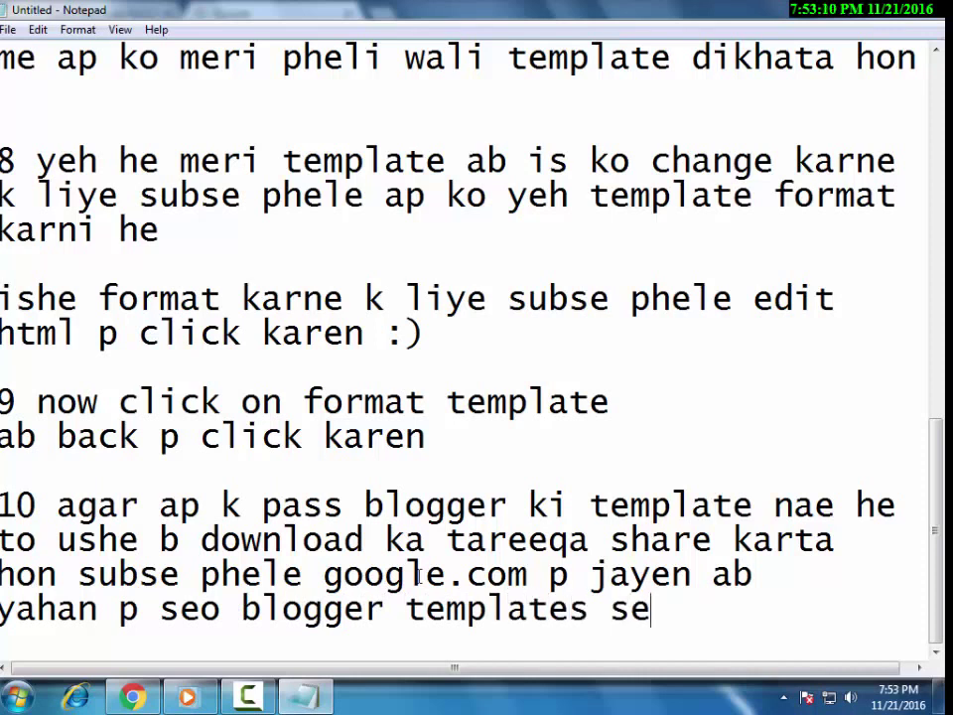
pyautogui.press('BackSpace')
# End the note with 'karen', then search Google for 'seo blogger templates 2016' and open the top result.
pyautogui.write('h karen')
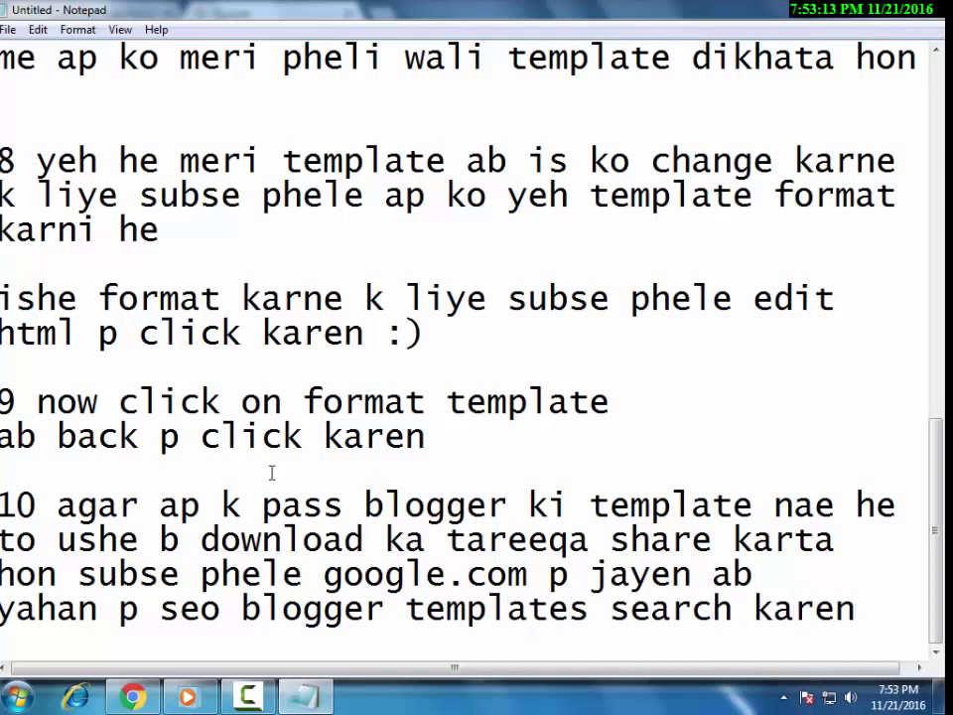
pyautogui.click(131, 697)
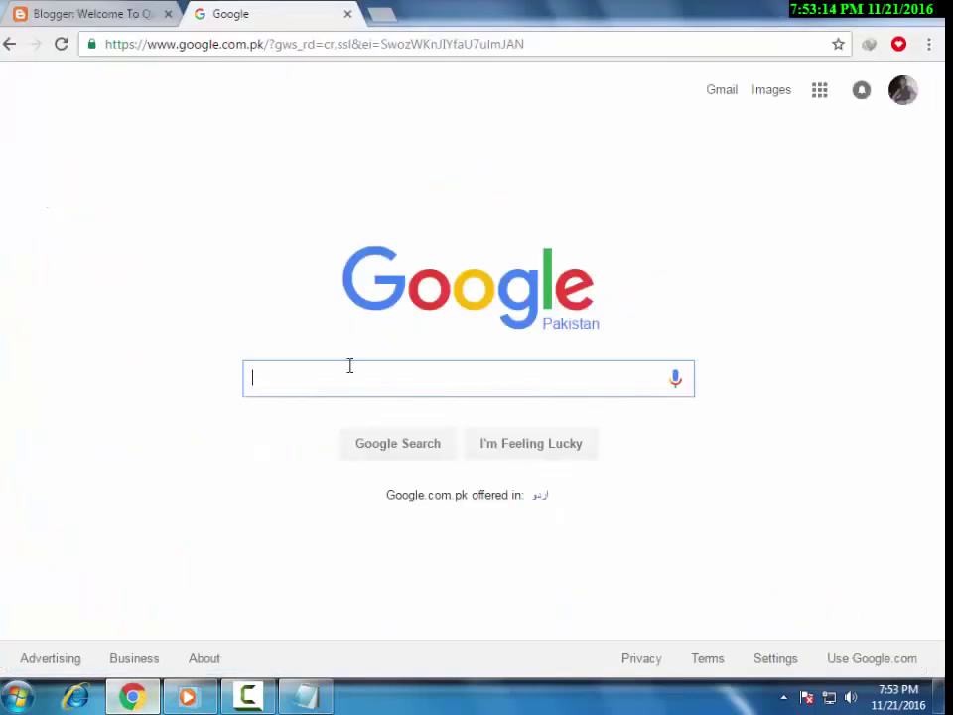
pyautogui.write('seo')
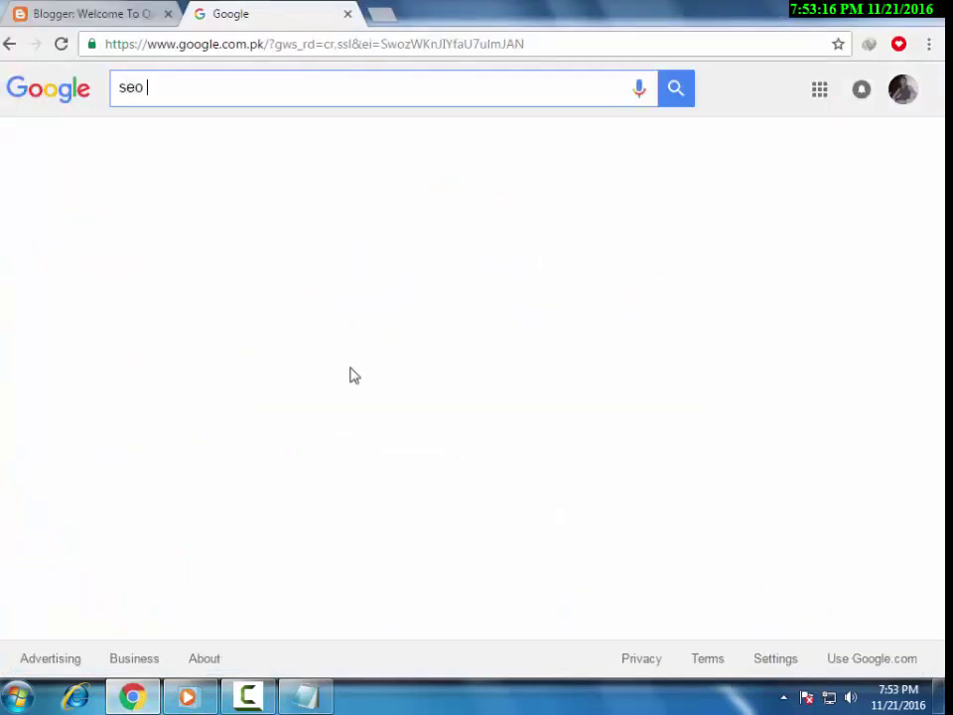
pyautogui.write(' blo')
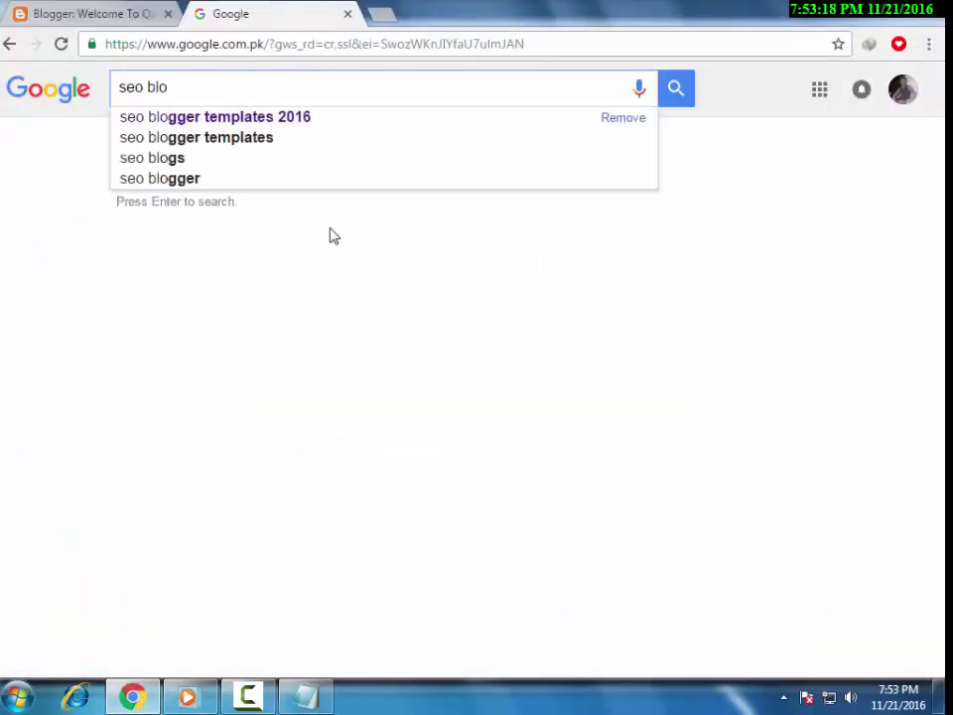
pyautogui.click(310, 117)
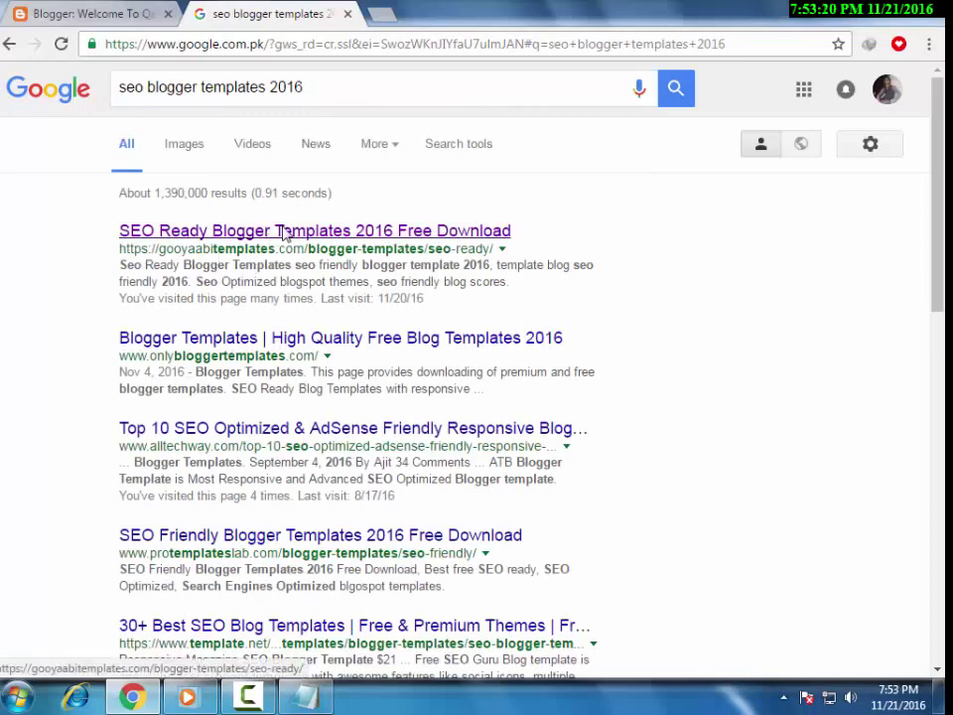
pyautogui.click(285, 233)
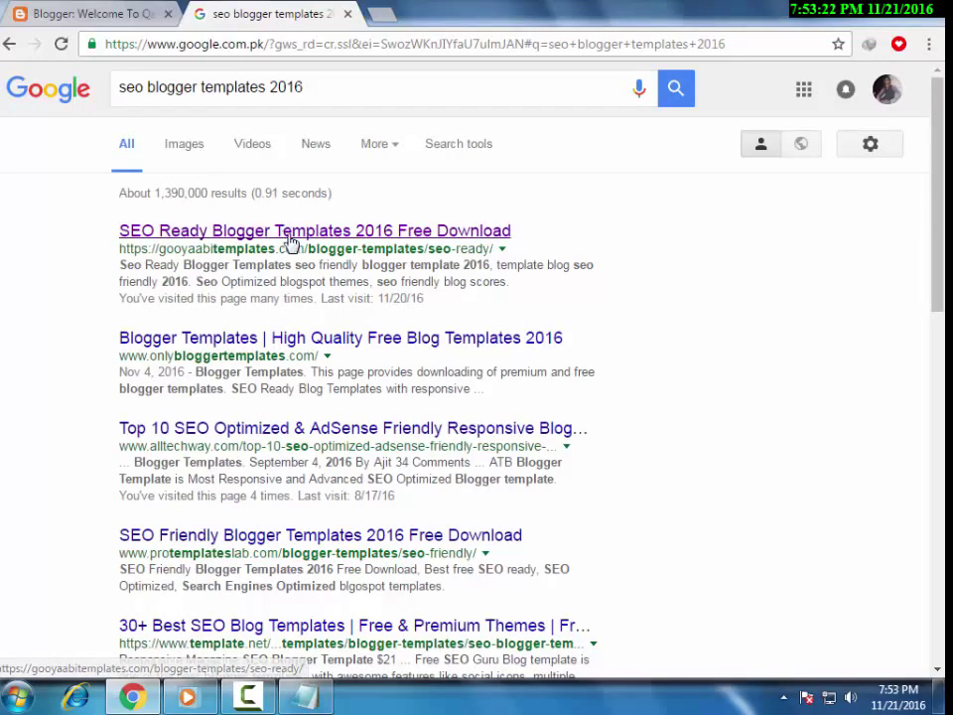
# Add the line 'ab subse phele wali link open karen' to the notes, then scroll the template site.
pyautogui.click(308, 697)
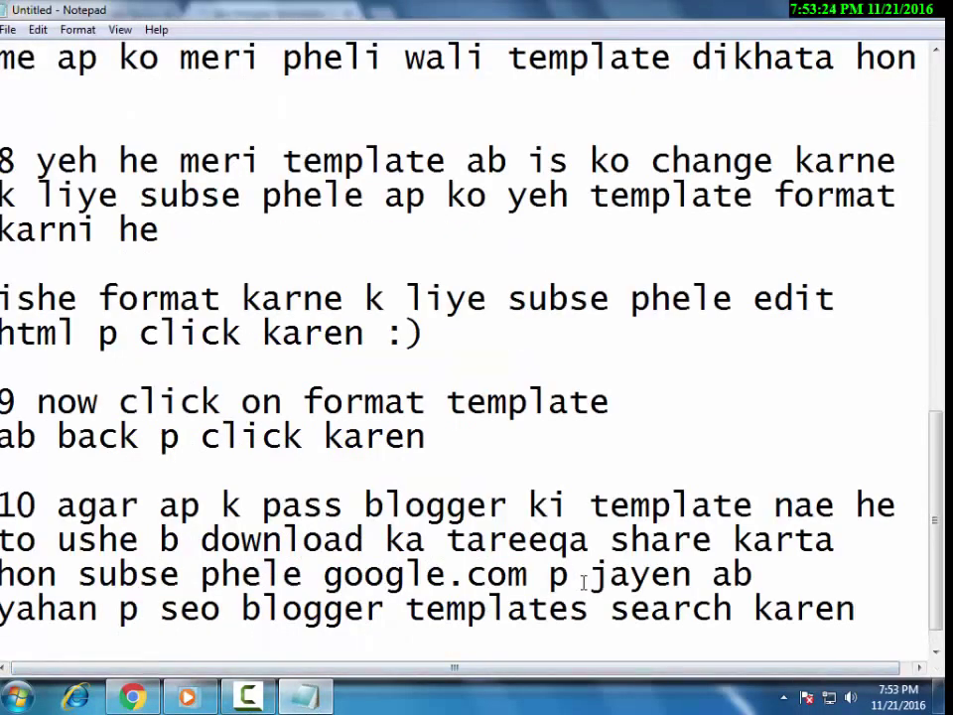
pyautogui.press('Return')
pyautogui.press('Return')
pyautogui.write('ab subse p')
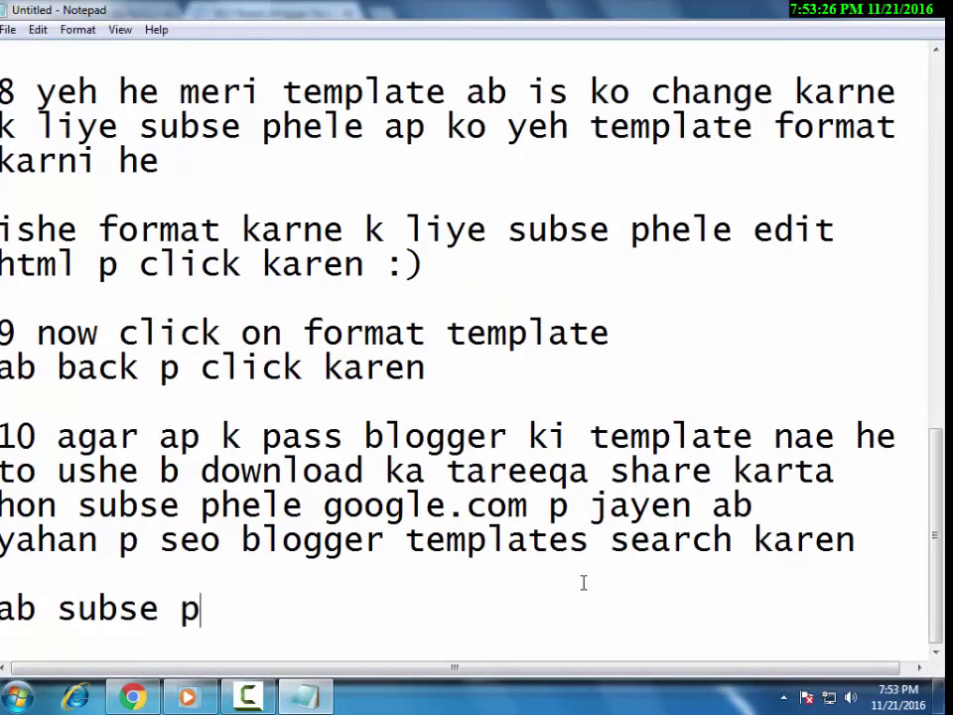
pyautogui.write('hele wal')
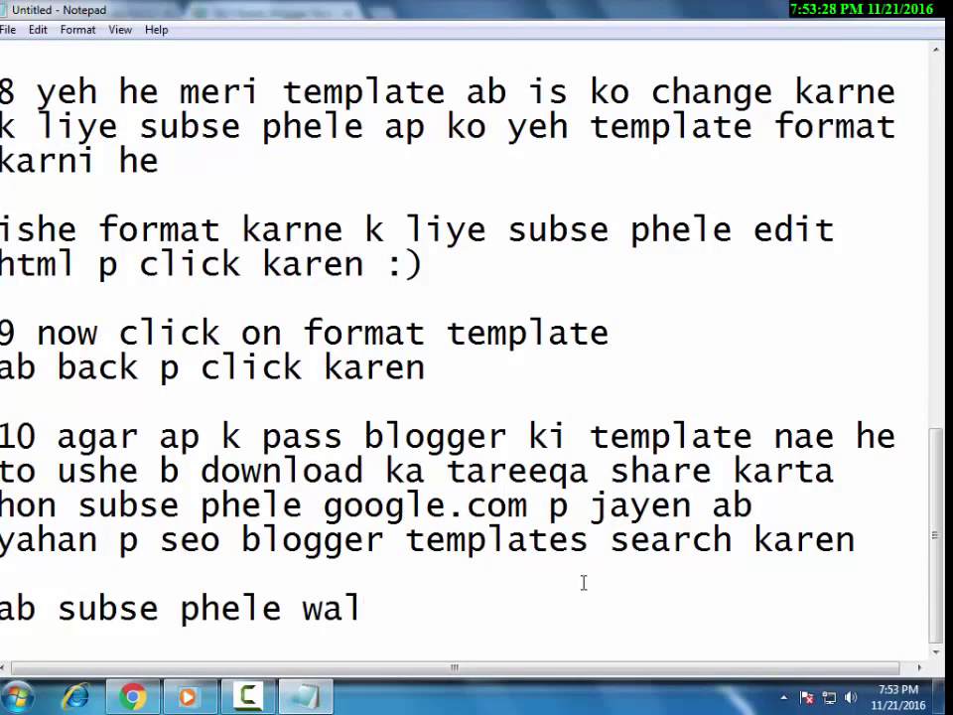
pyautogui.write('i link open karen')
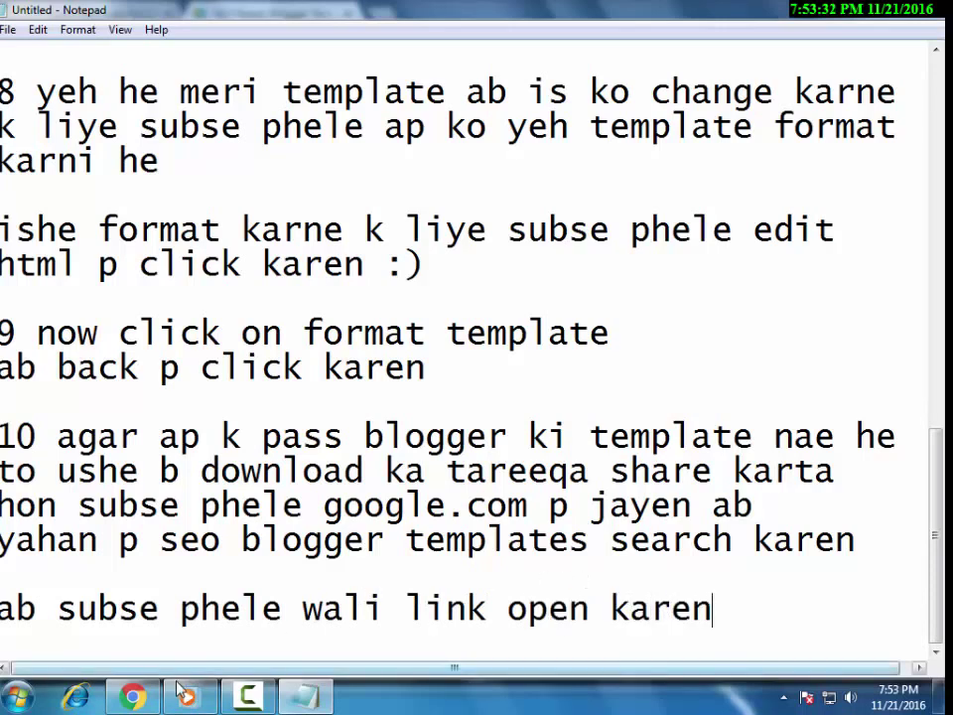
pyautogui.hotkey('alt', 'Tab')
pyautogui.scroll(-3, 441, 549)
pyautogui.scroll(-2, 442, 549)
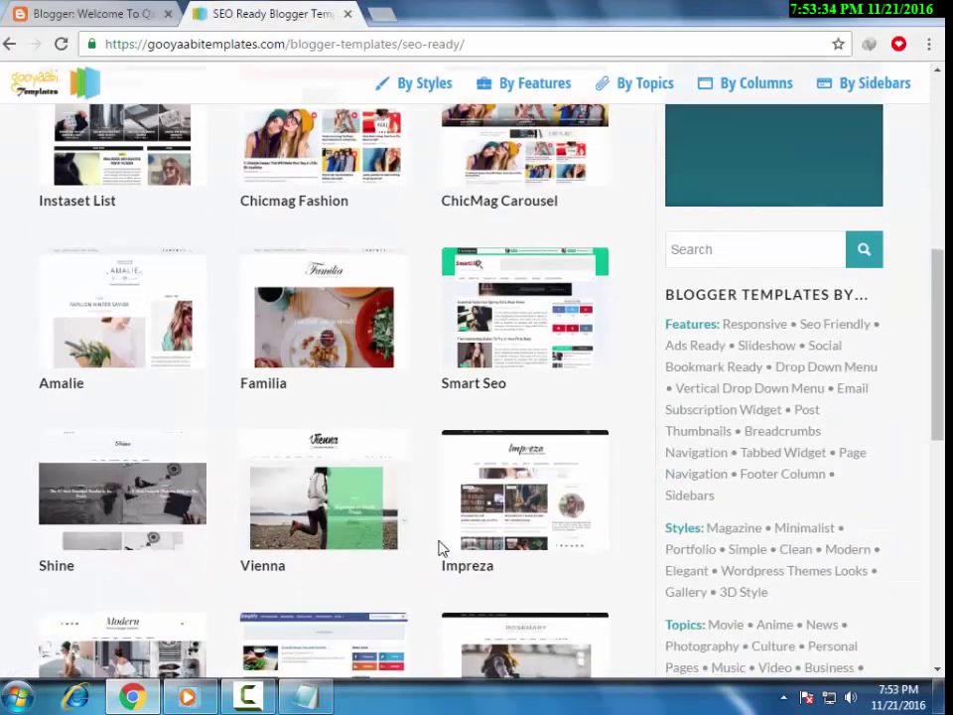
# Add 'ab is me se koi b select karen or click karen' and begin 'us template p' below.
pyautogui.click(308, 702)
pyautogui.press('Return')
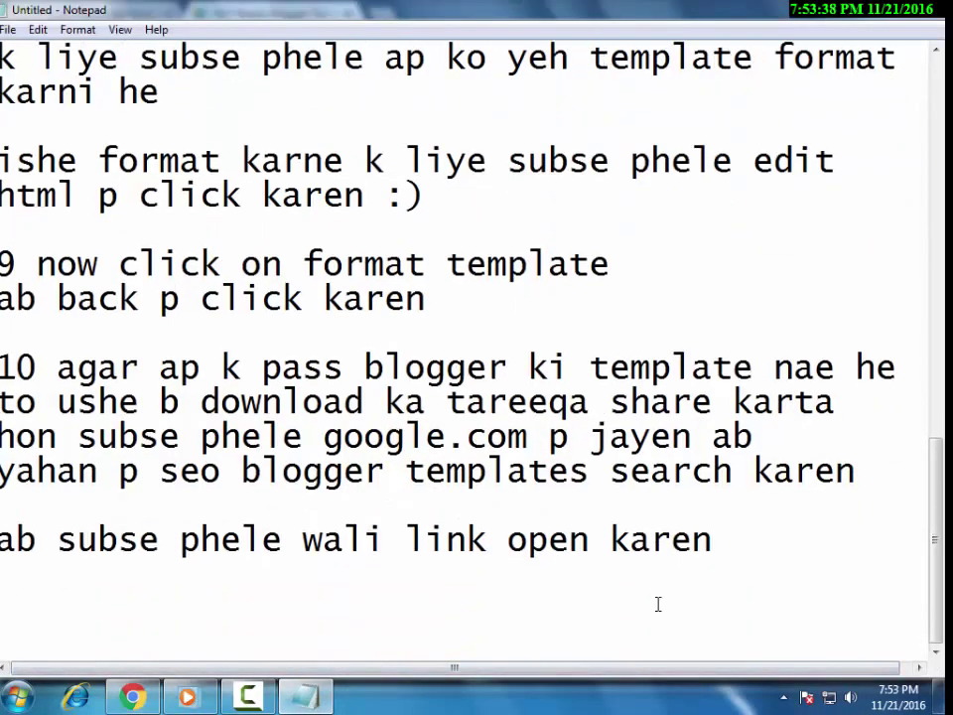
pyautogui.write('ab is me se k')
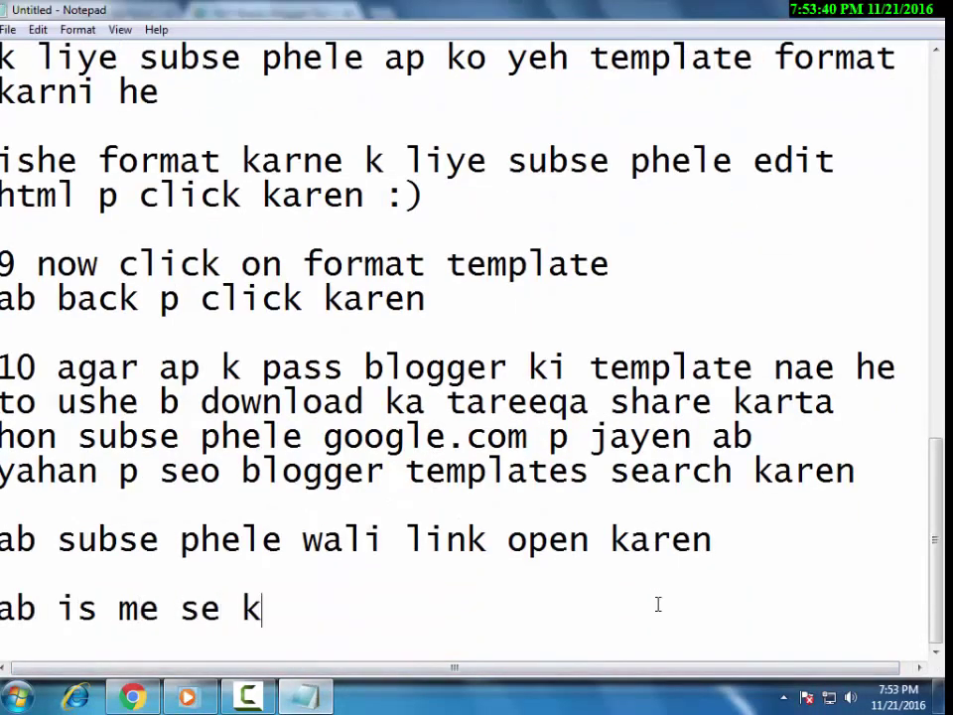
pyautogui.write('oi b select')
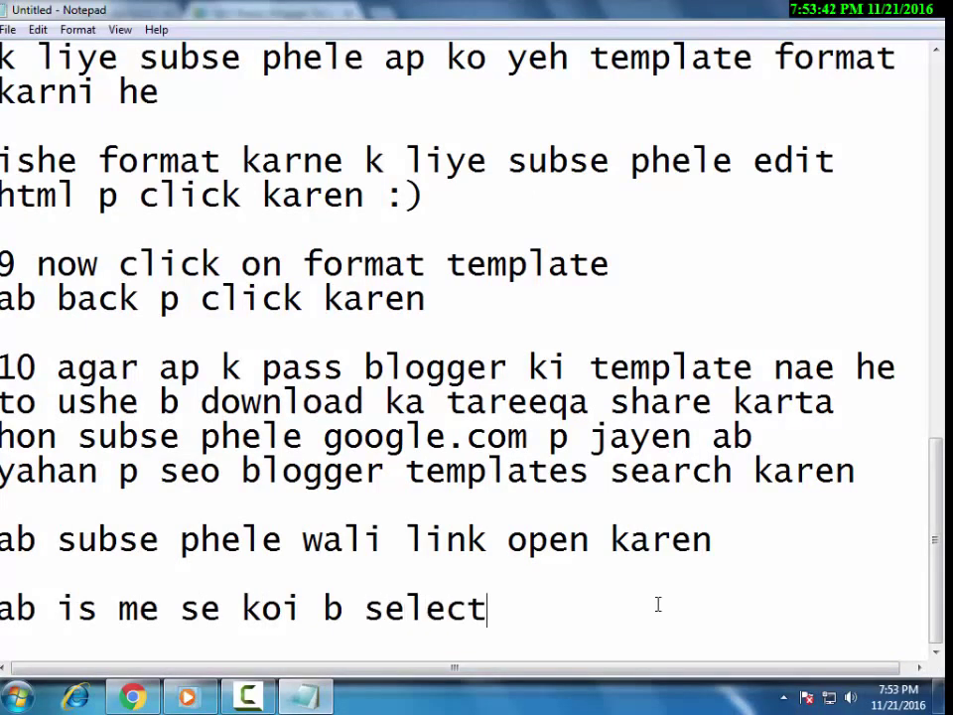
pyautogui.write(' karen or click karen')
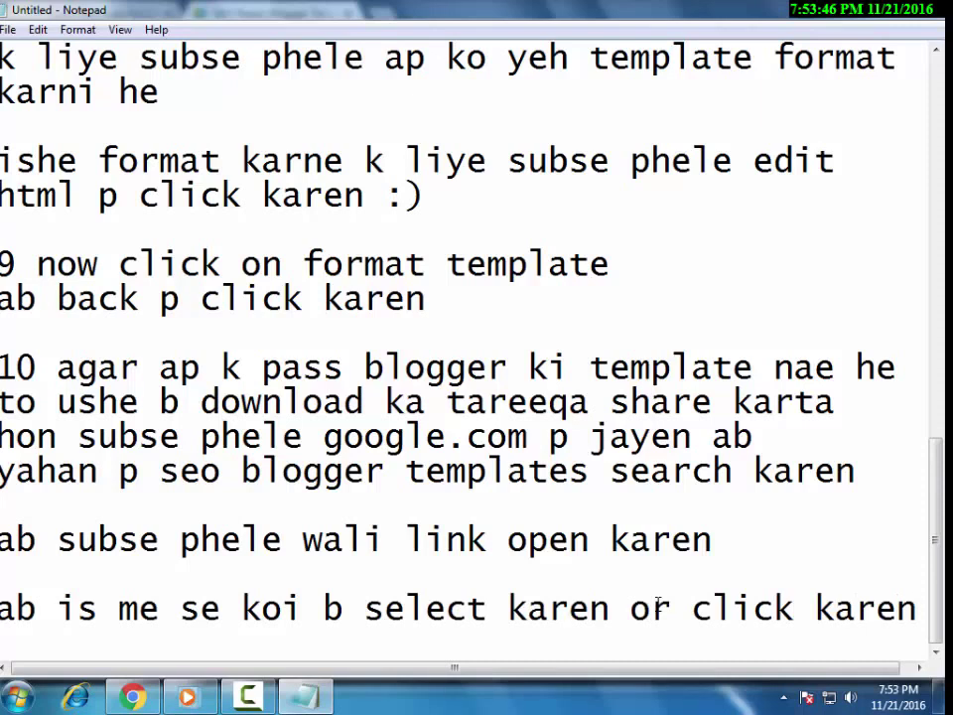
pyautogui.press('Return')
pyautogui.write('us template p')
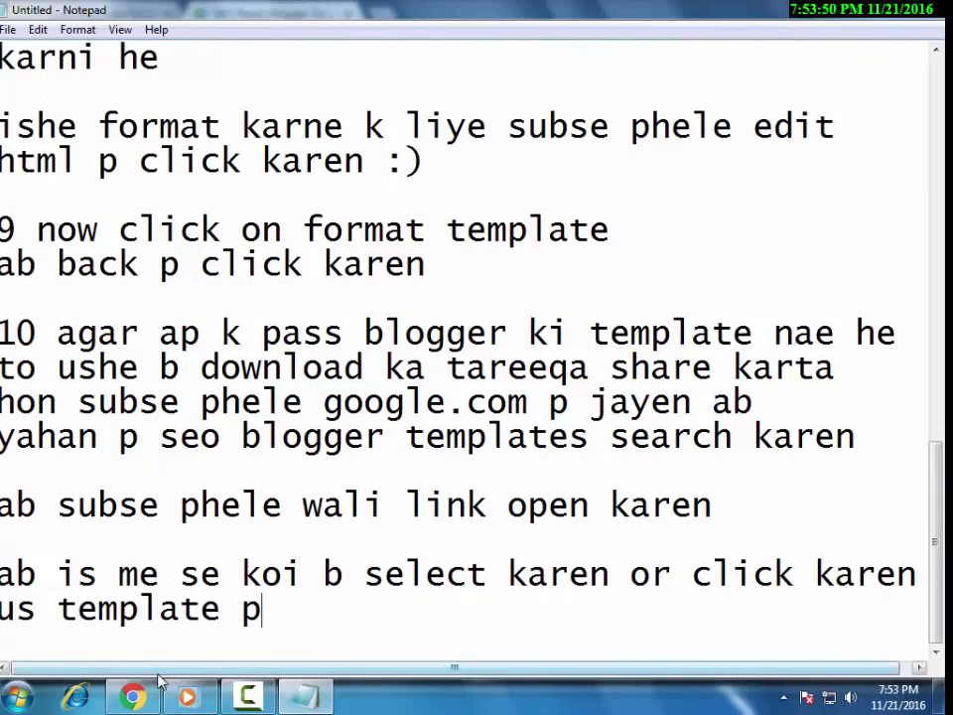
# Browse the SEO Ready gallery and open the Smart Seo template's page, then return to the notes.
pyautogui.click(132, 697)
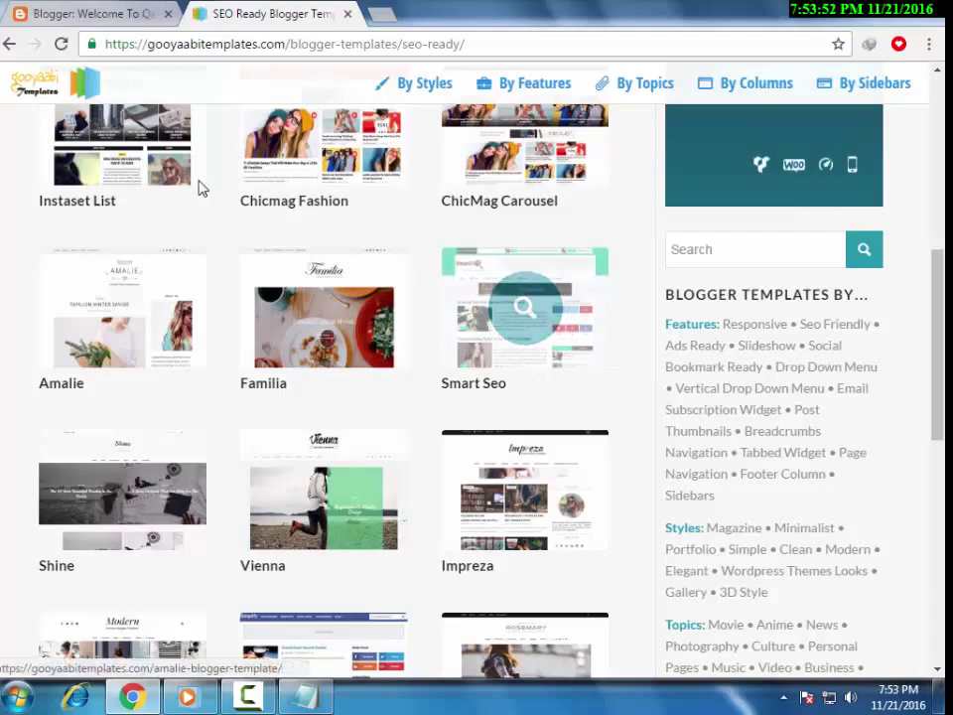
pyautogui.scroll(-3, 117, 574)
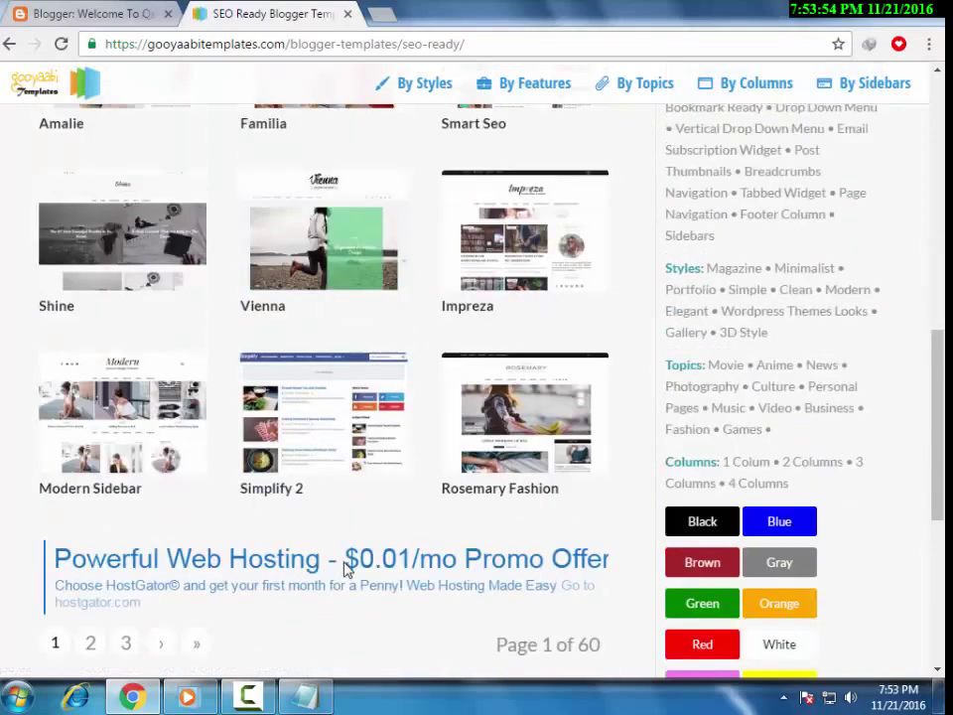
pyautogui.scroll(3, 345, 506)
pyautogui.scroll(6, 635, 563)
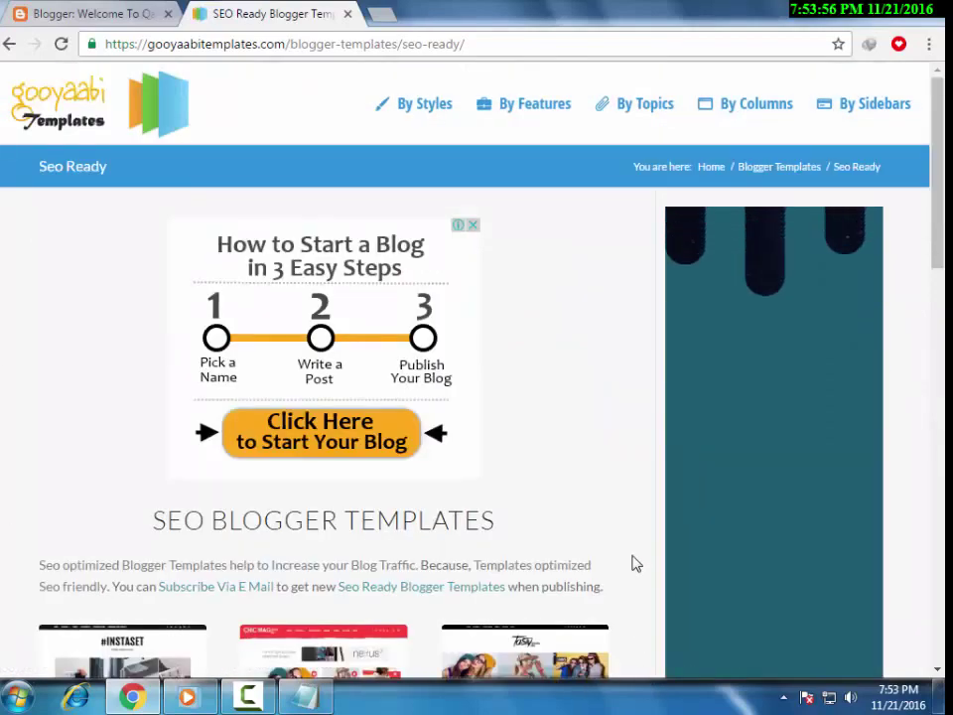
pyautogui.scroll(-10, 635, 563)
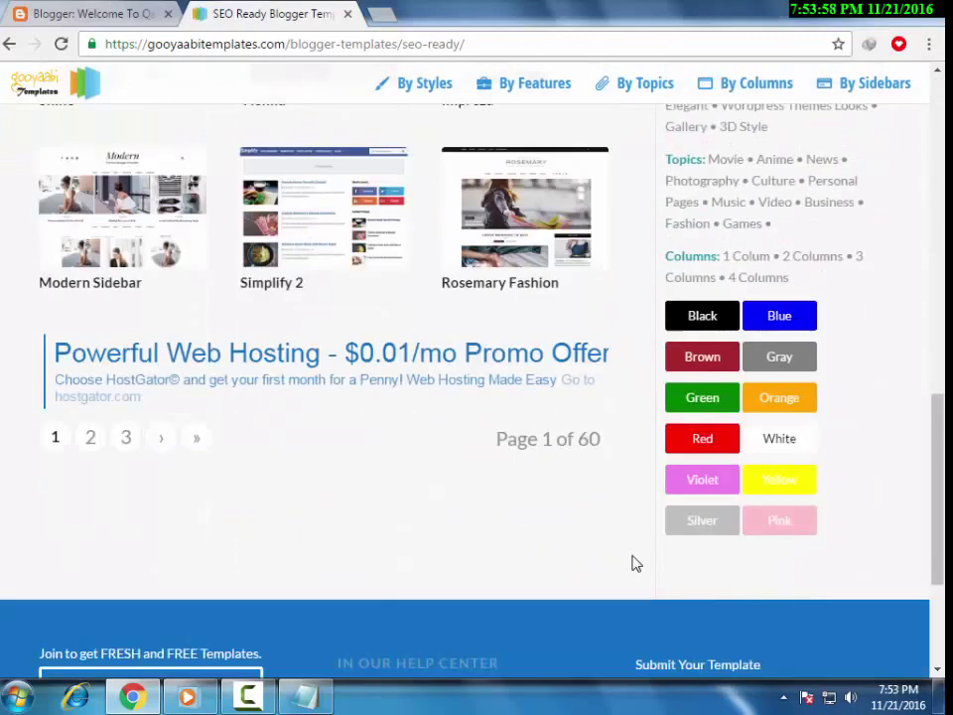
pyautogui.scroll(-1, 635, 563)
pyautogui.scroll(4, 636, 562)
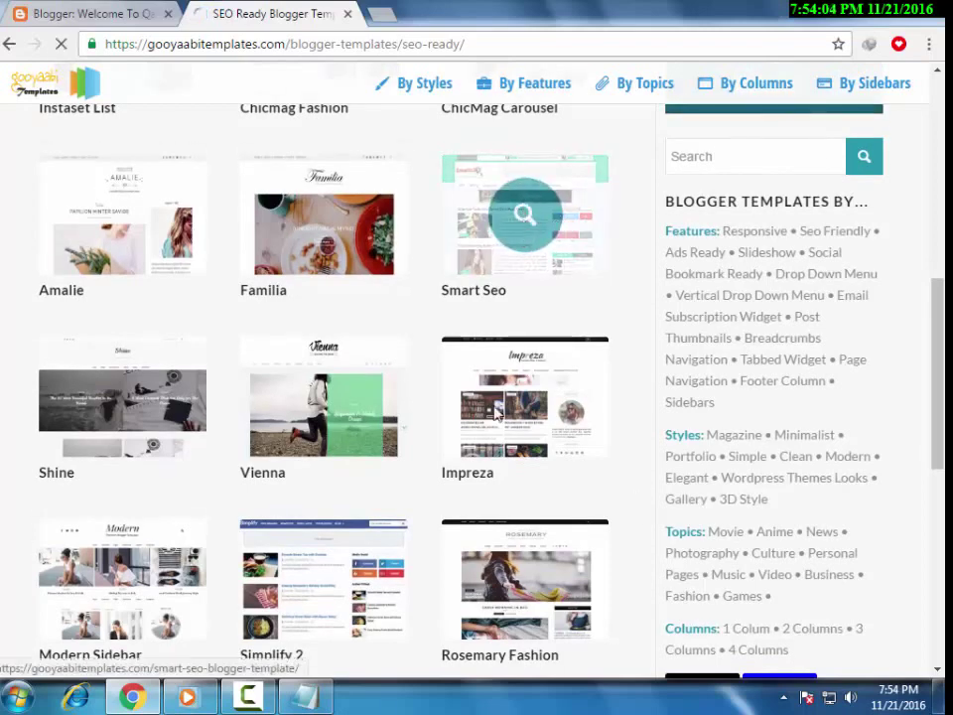
pyautogui.click(522, 234)
pyautogui.click(313, 702)
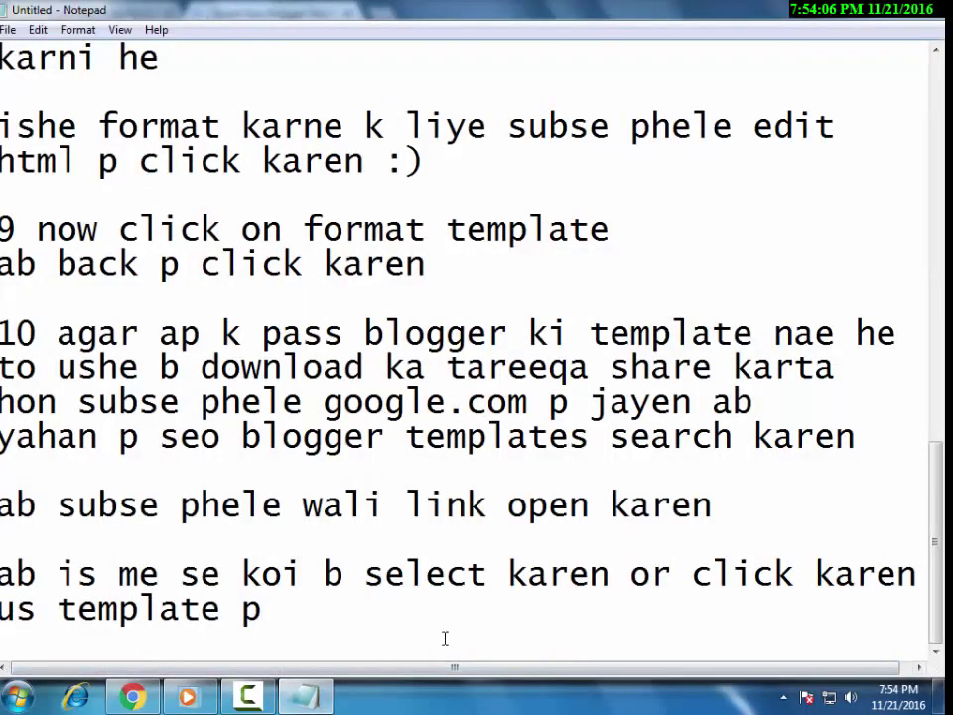
# Add the note 'me smart seo karta' and scroll down the Smart Seo template page.
pyautogui.press('Return')
pyautogui.press('Return')
pyautogui.write('me s')
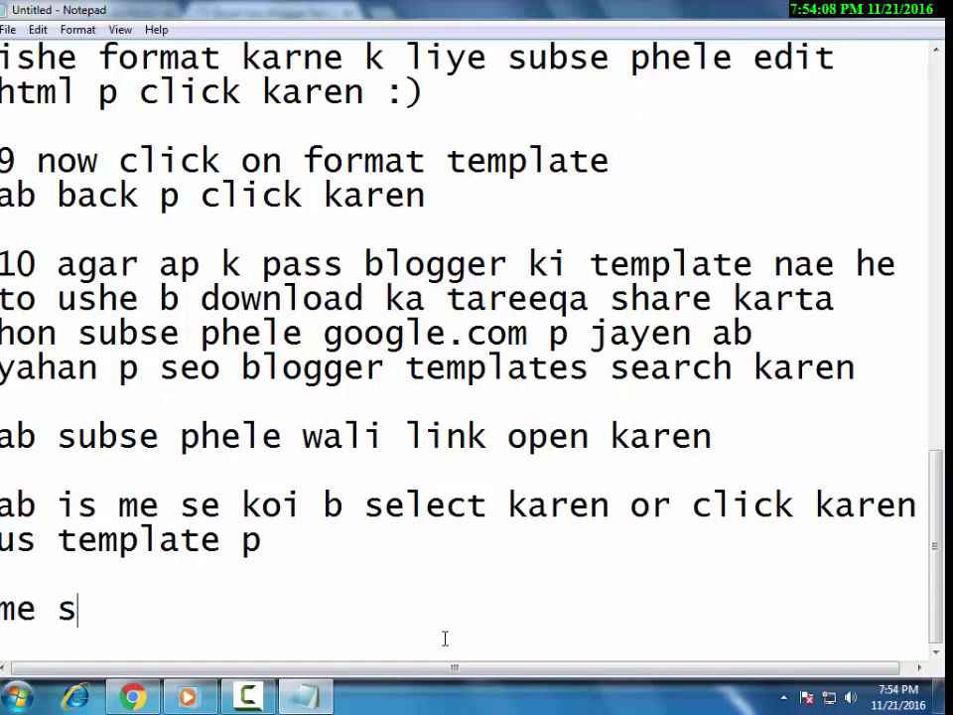
pyautogui.write('mart seo')
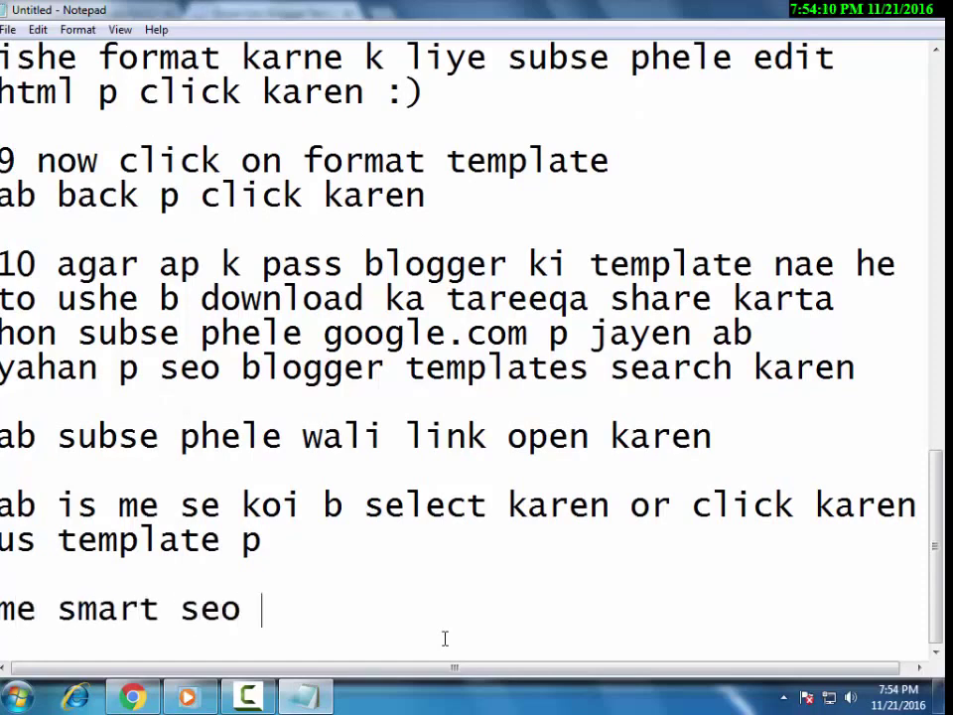
pyautogui.write(' karta hon')
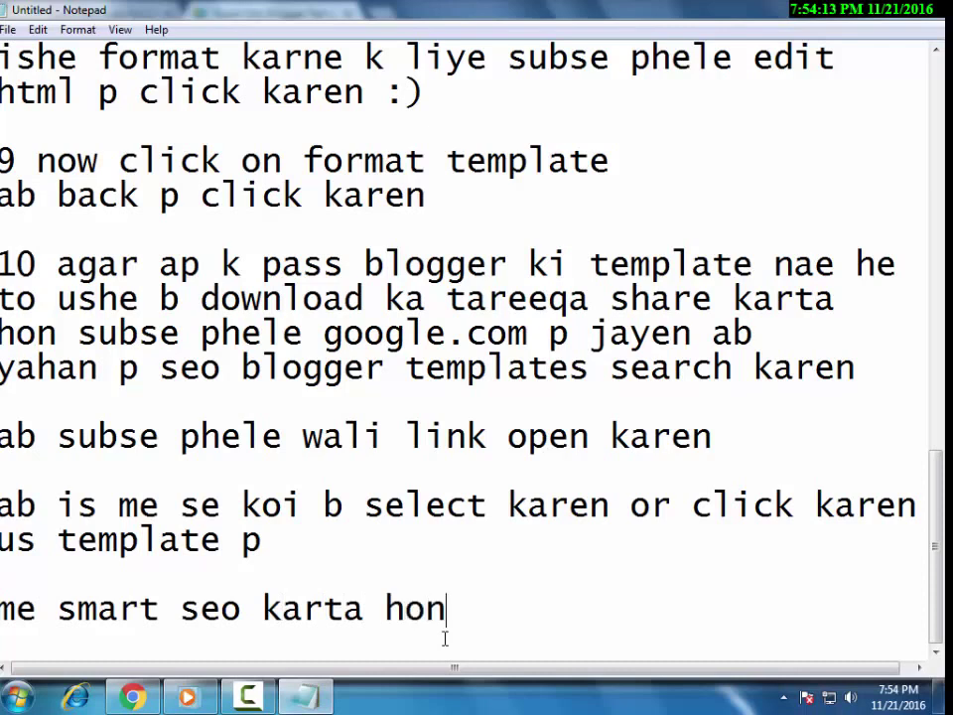
pyautogui.click(133, 694)
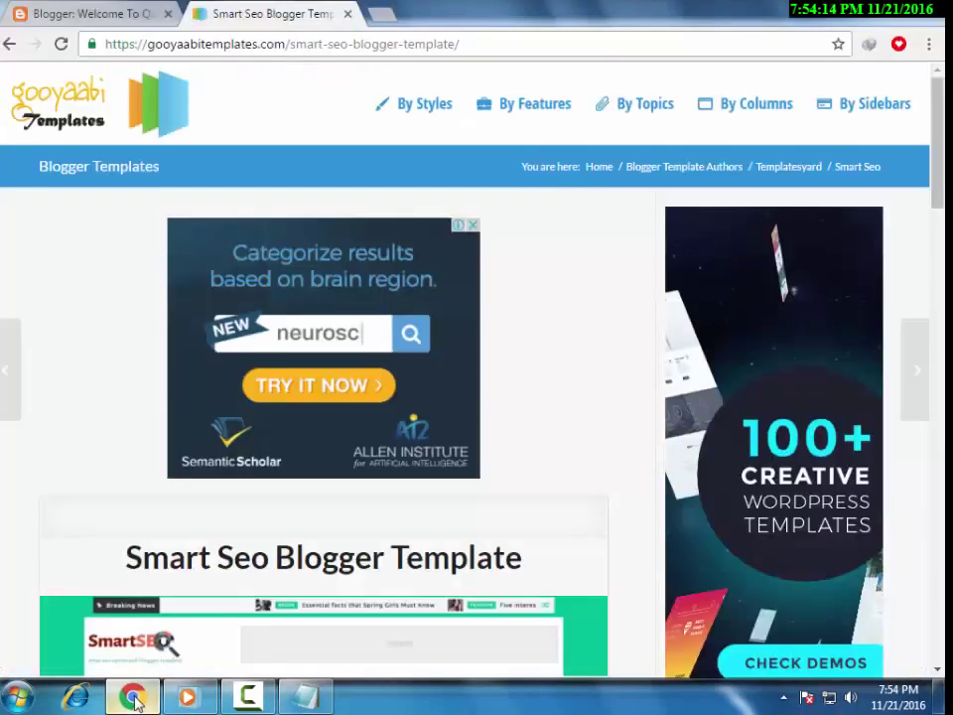
pyautogui.scroll(-1, 372, 523)
pyautogui.scroll(-4, 372, 523)
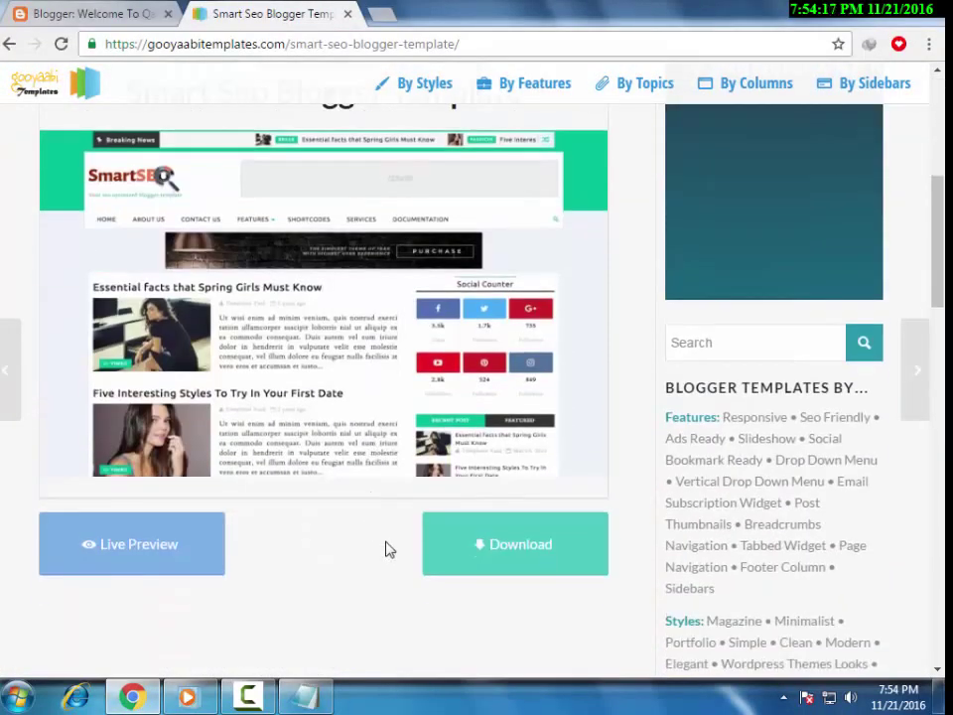
# Add the line 'ab nechee aa kar download p click karke ishe download kare' to the notes.
pyautogui.click(304, 694)
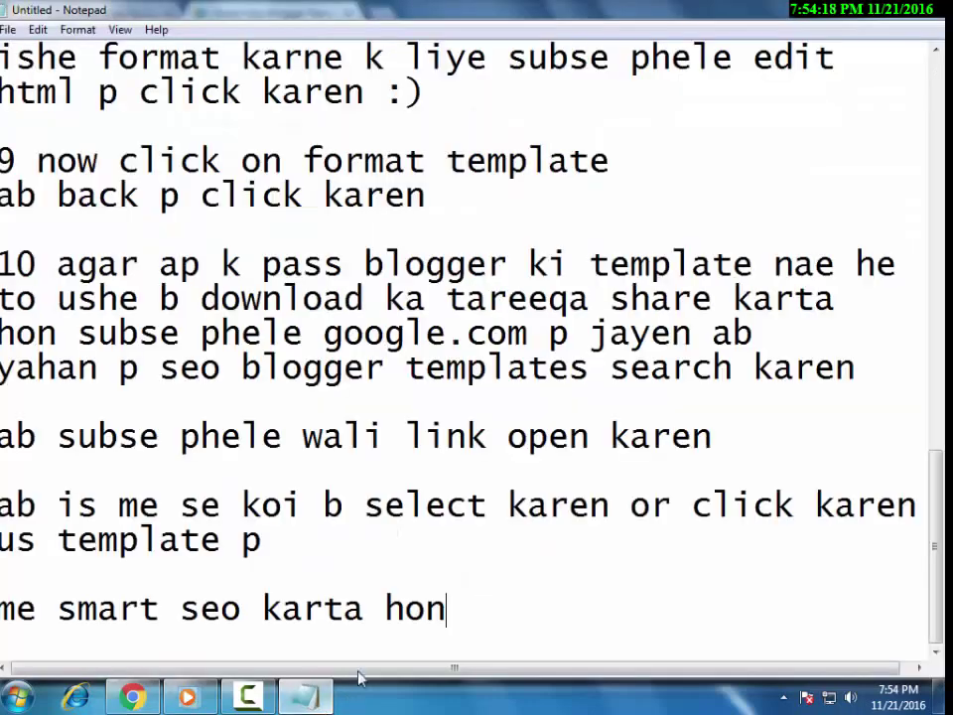
pyautogui.press('Return')
pyautogui.press('Return')
pyautogui.write('ab neche')
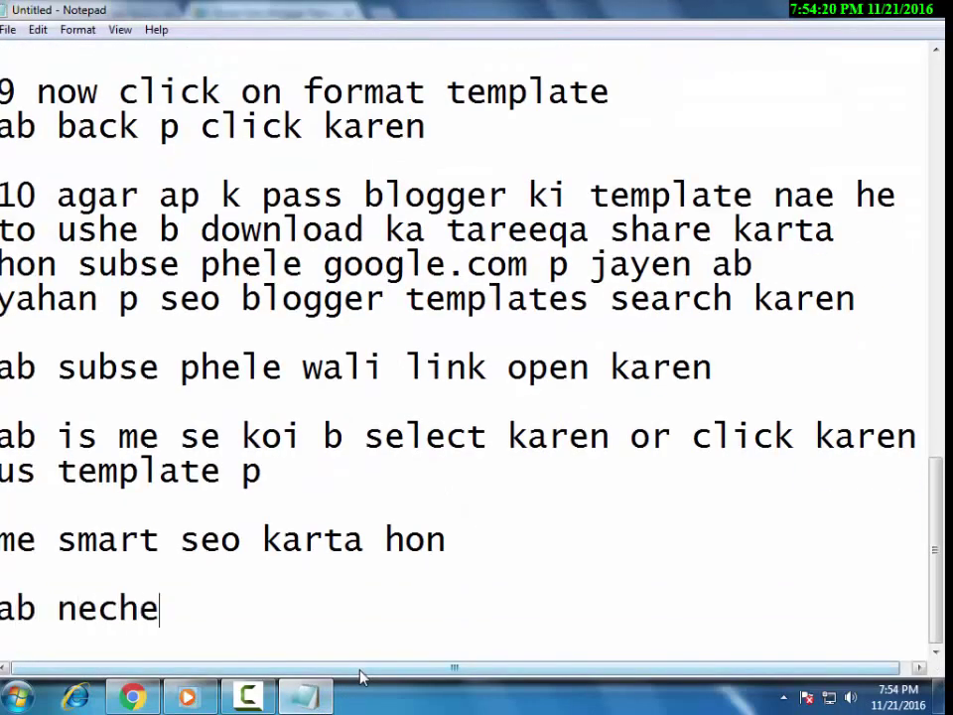
pyautogui.write('e aa kar do')
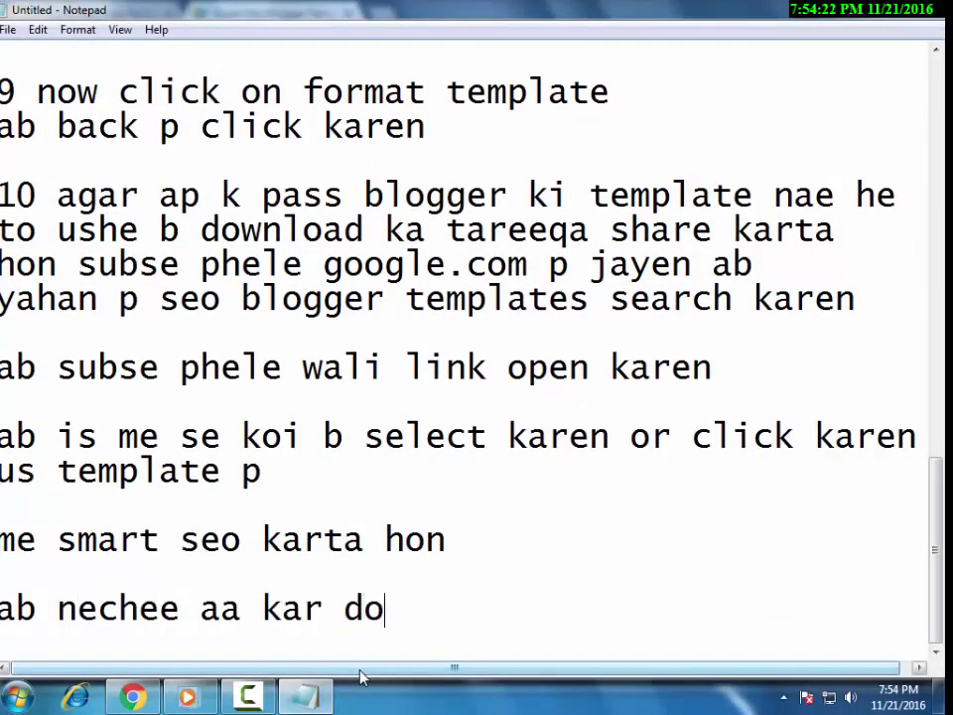
pyautogui.write('wnload p cl')
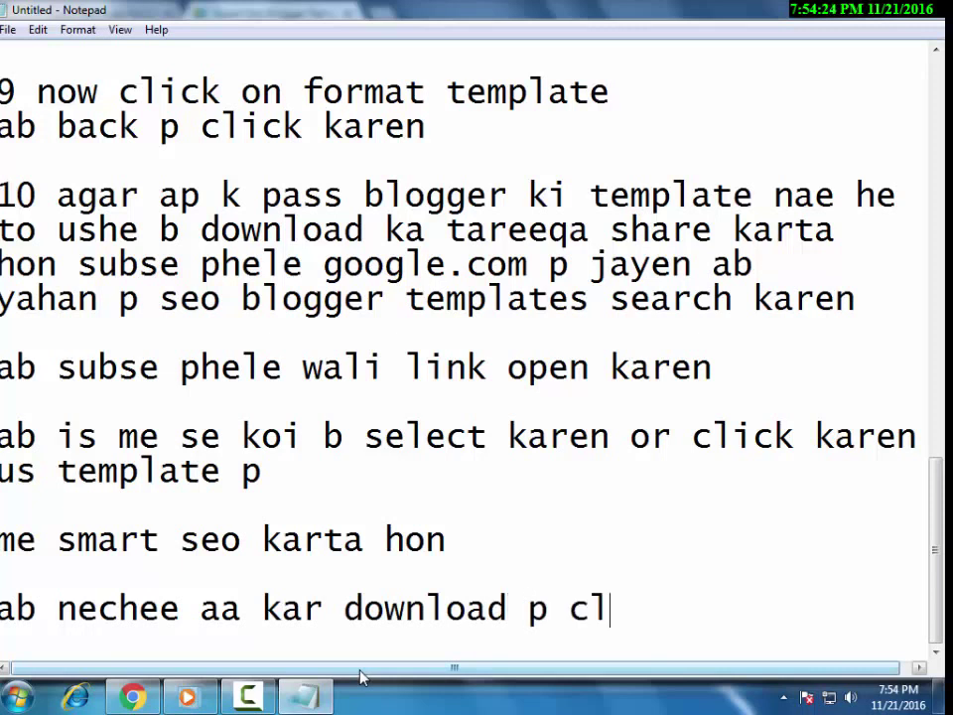
pyautogui.write('ick karke is')
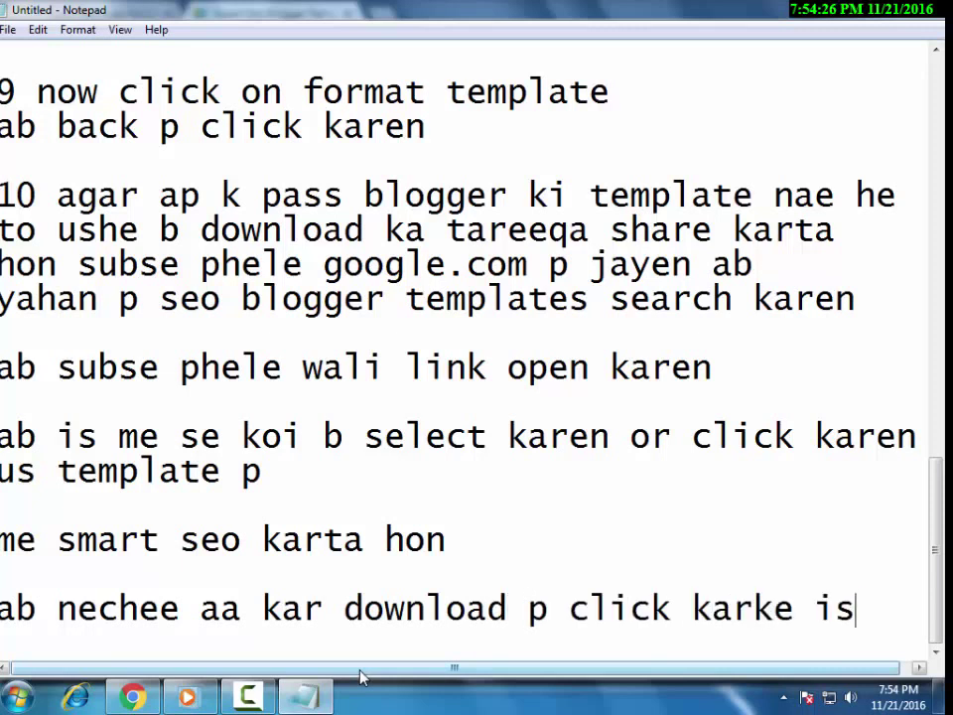
pyautogui.write('he download karen')
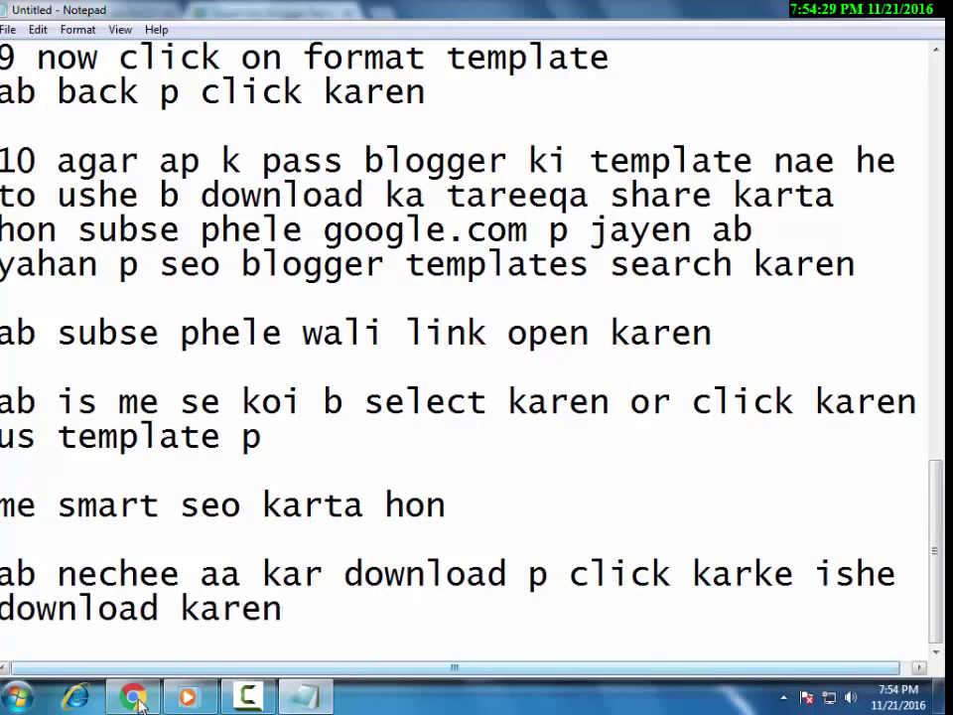
pyautogui.click(138, 699)
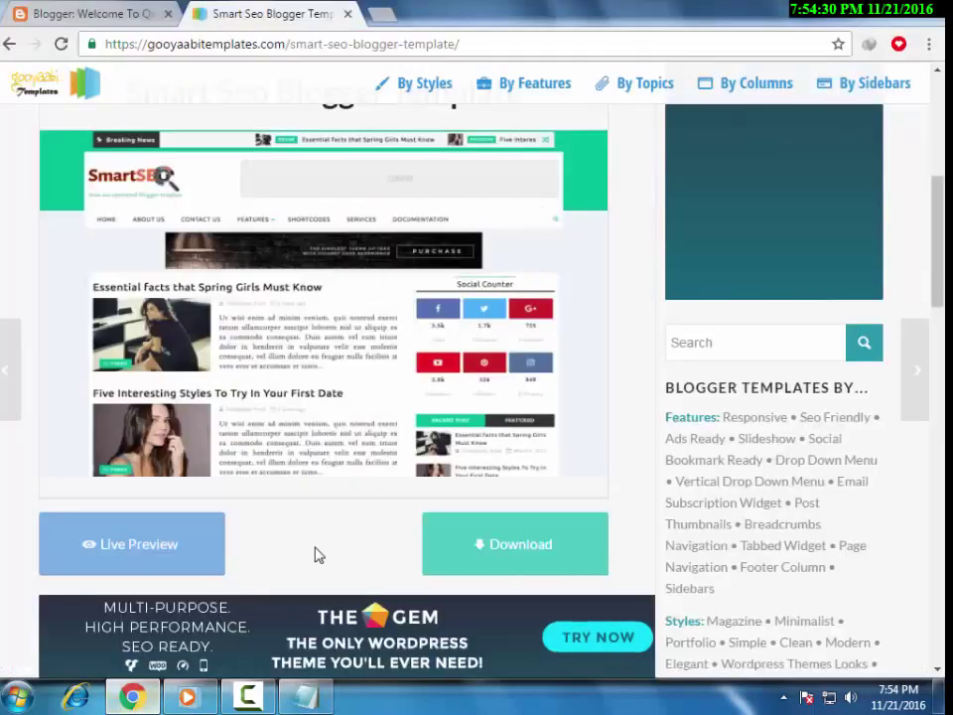
# Download the Smart Seo zip, confirm the duplicate link, and note 'lo g mere pass phele se download parhi hui he'.
pyautogui.click(510, 567)
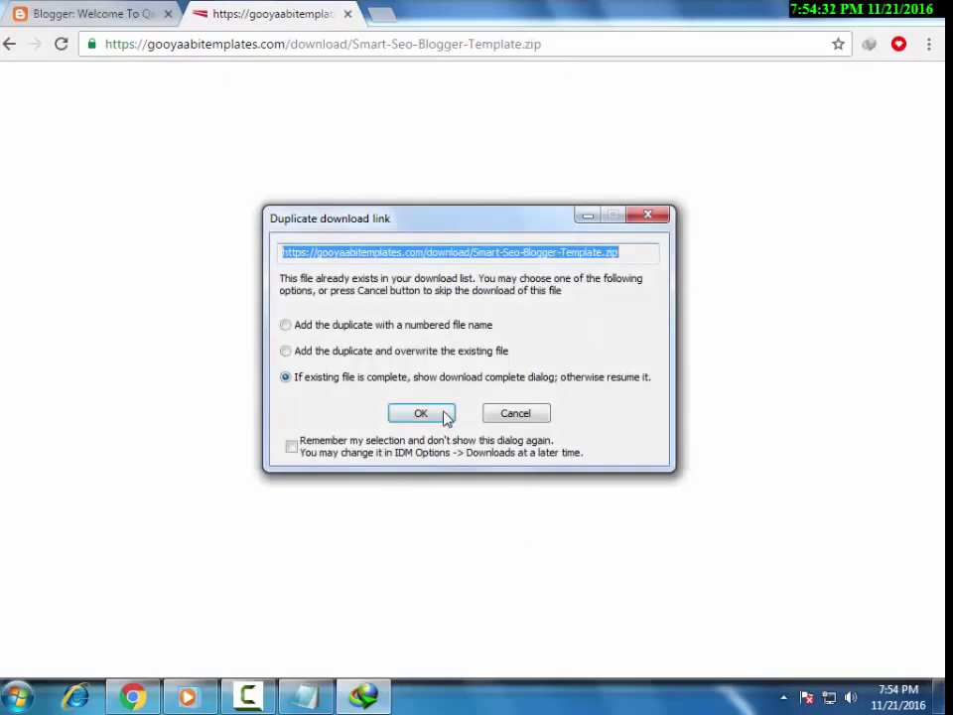
pyautogui.click(421, 413)
pyautogui.click(398, 653)
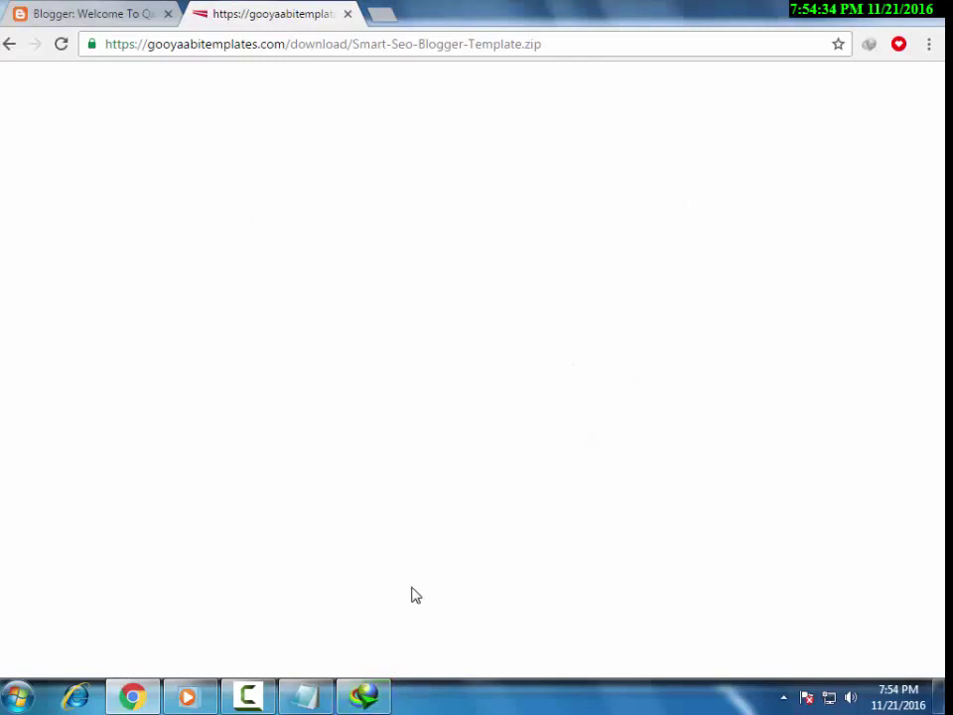
pyautogui.click(316, 696)
pyautogui.scroll(-1, 332, 690)
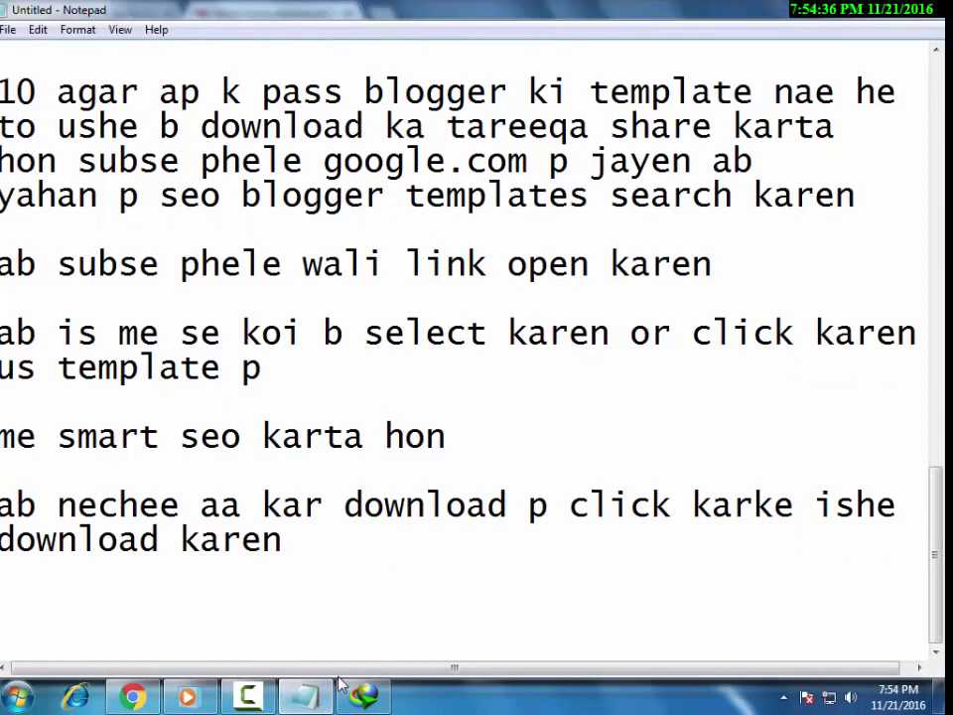
pyautogui.write('lo g mere pa')
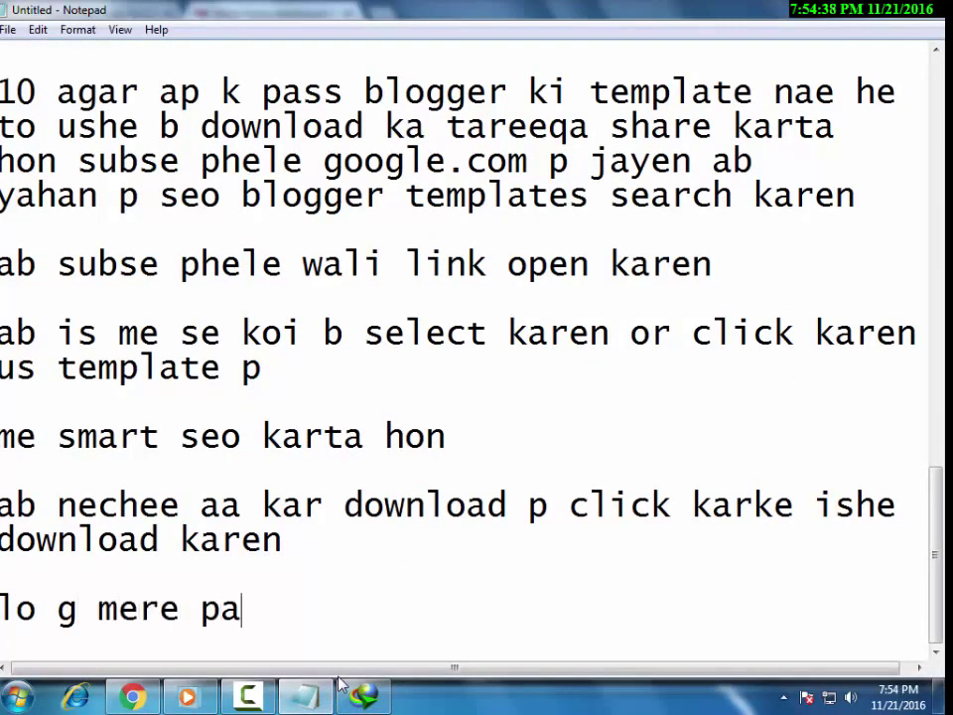
pyautogui.write('ss phele se d')
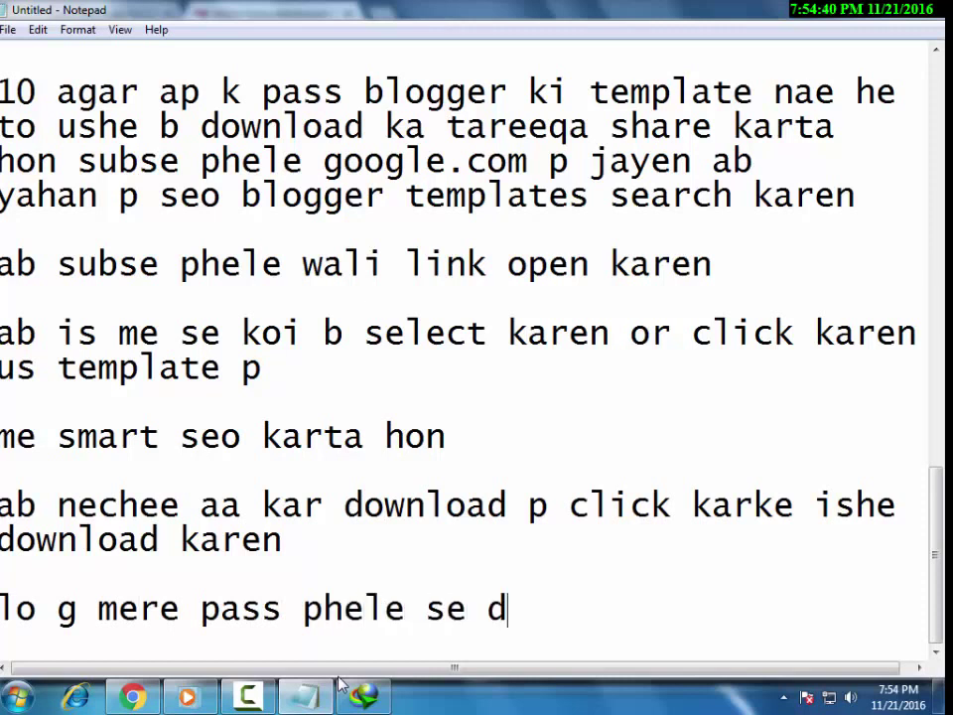
pyautogui.write('ownload parhi ')
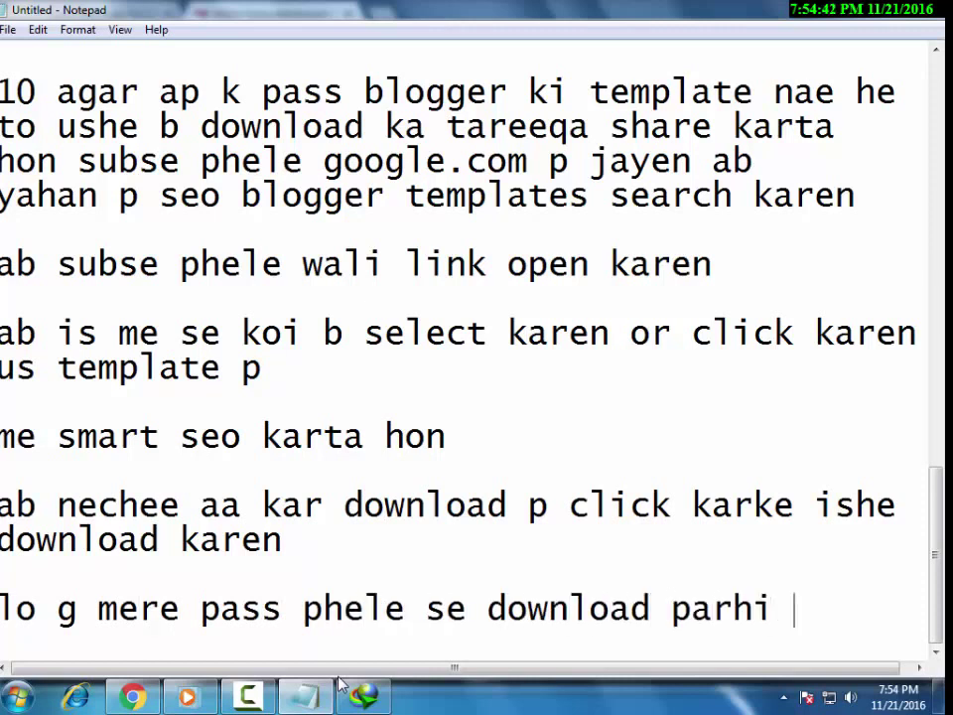
pyautogui.write('hui he')
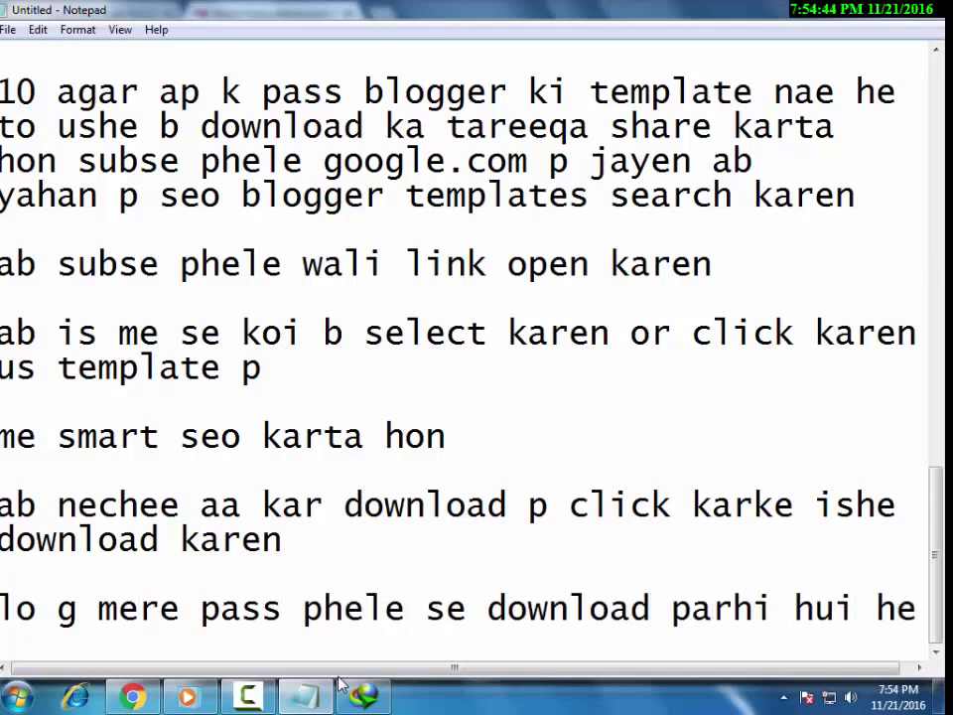
# Open the downloaded Smart-Seo-Blogger-Template.zip in WinRAR, check its template folder, then close the archive.
pyautogui.click(147, 699)
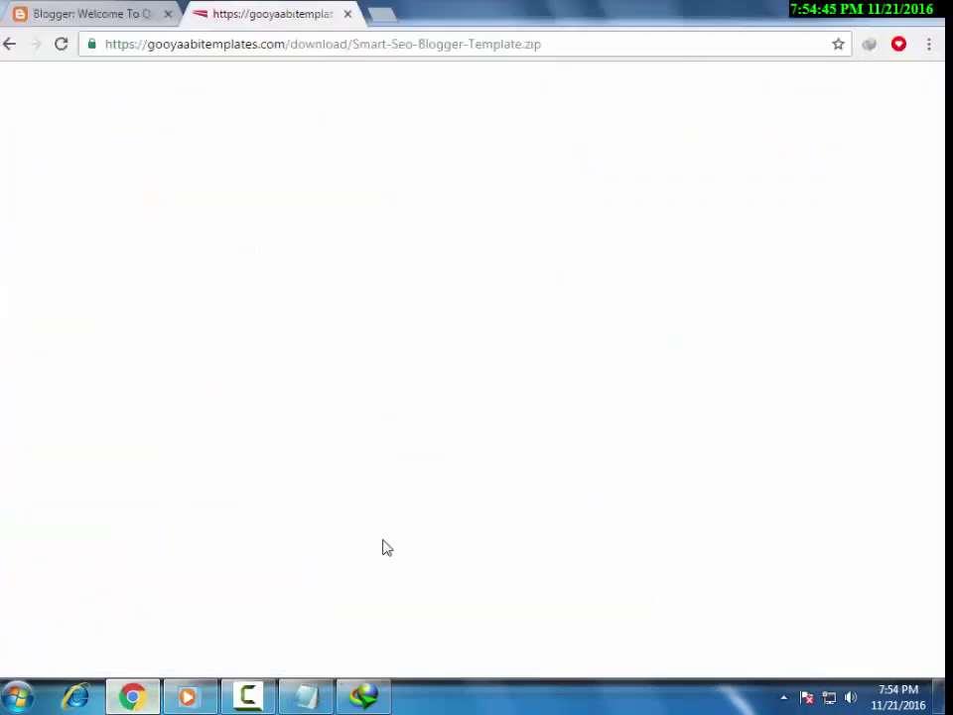
pyautogui.click(362, 694)
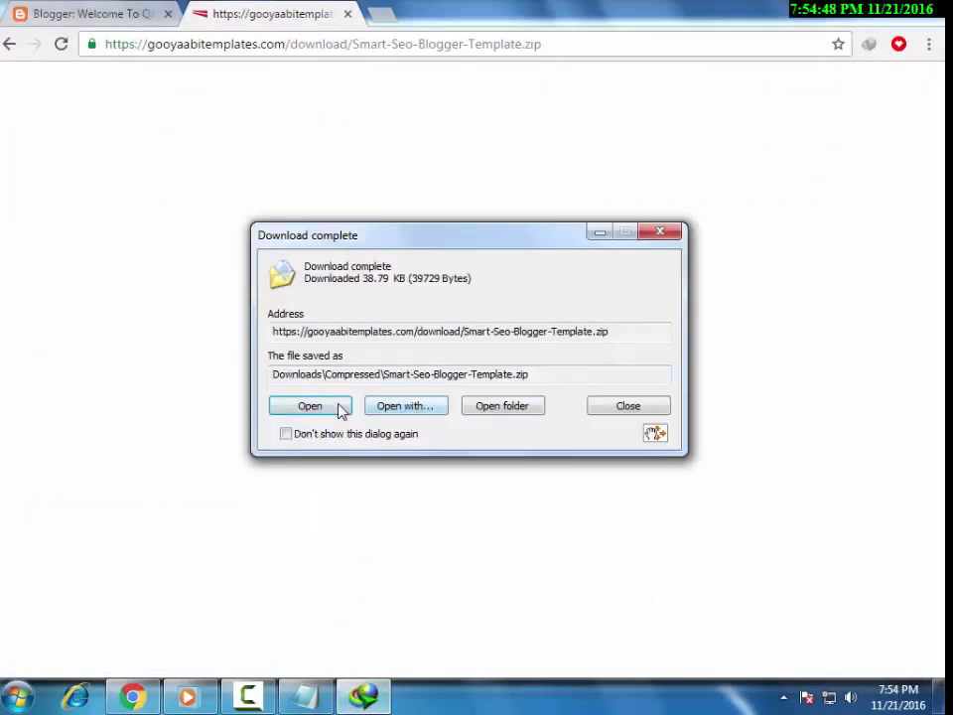
pyautogui.click(310, 406)
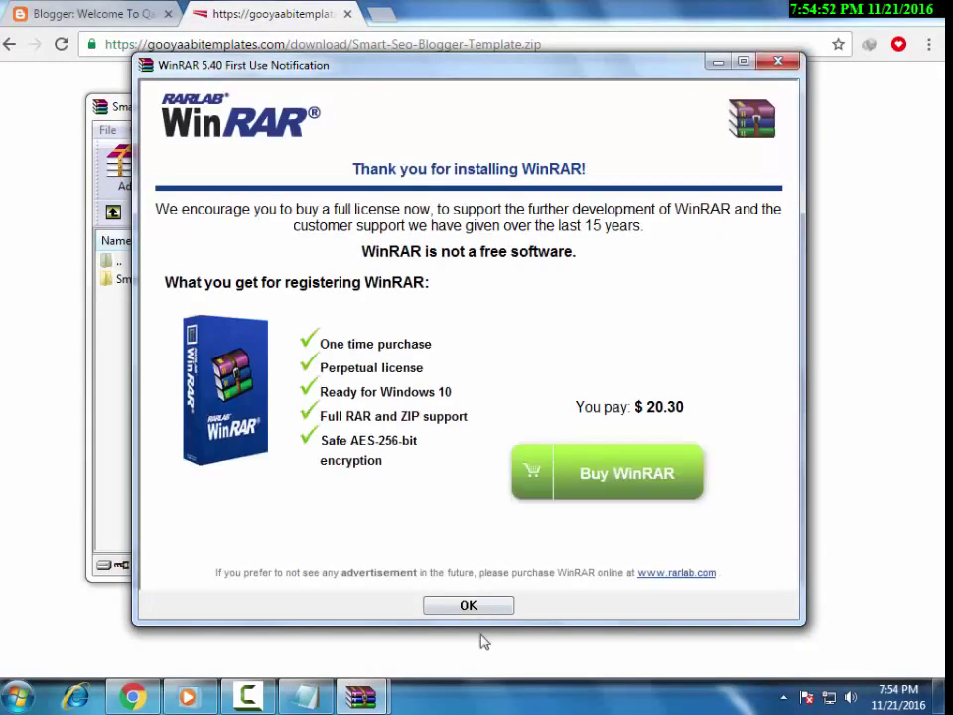
pyautogui.click(475, 603)
pyautogui.click(185, 284)
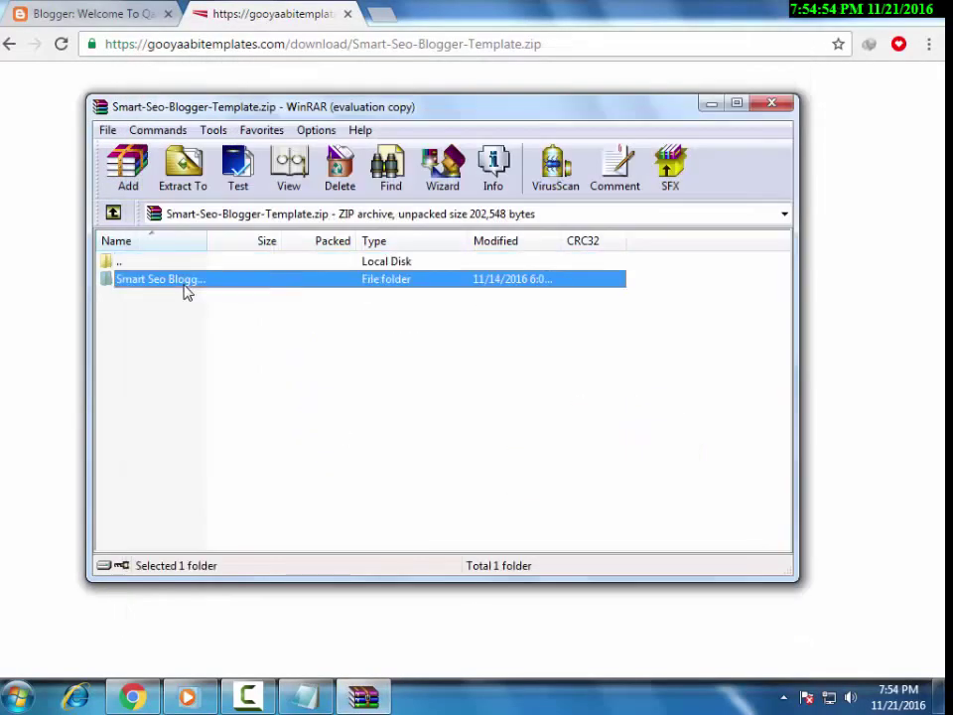
pyautogui.click(774, 105)
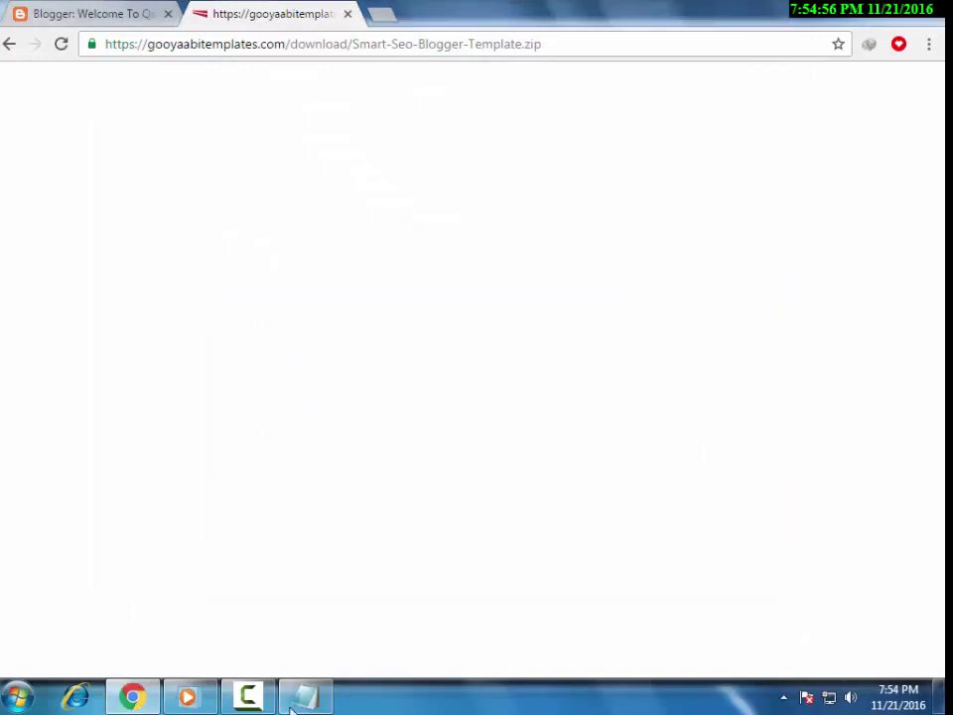
# View Blogger's Template page, then start the notes line 'ab subse phele', fixing the typo.
pyautogui.click(58, 8)
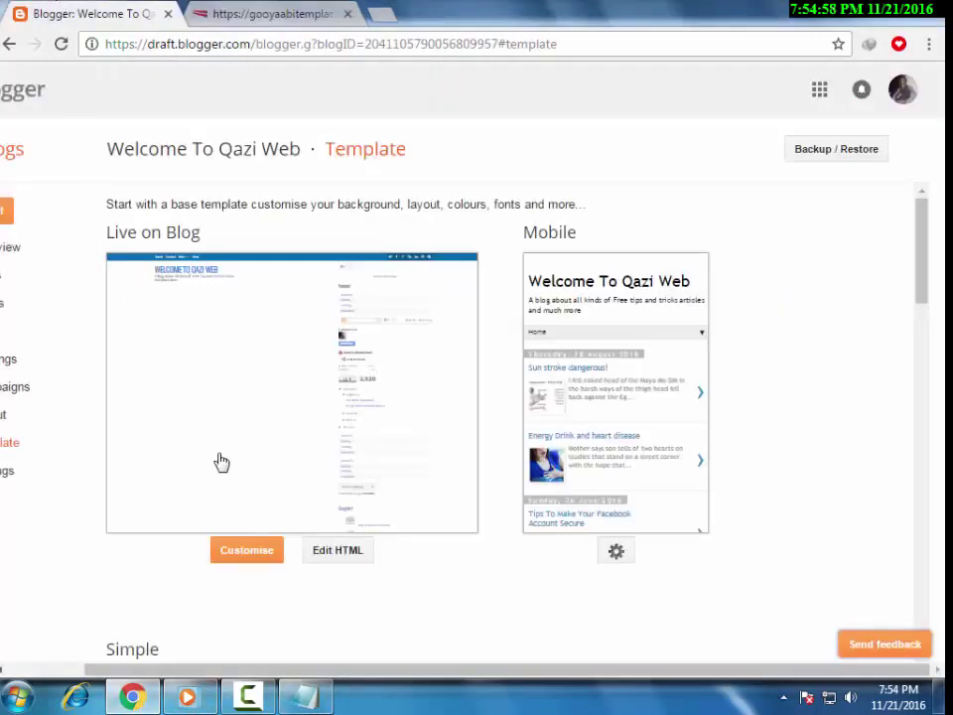
pyautogui.click(189, 697)
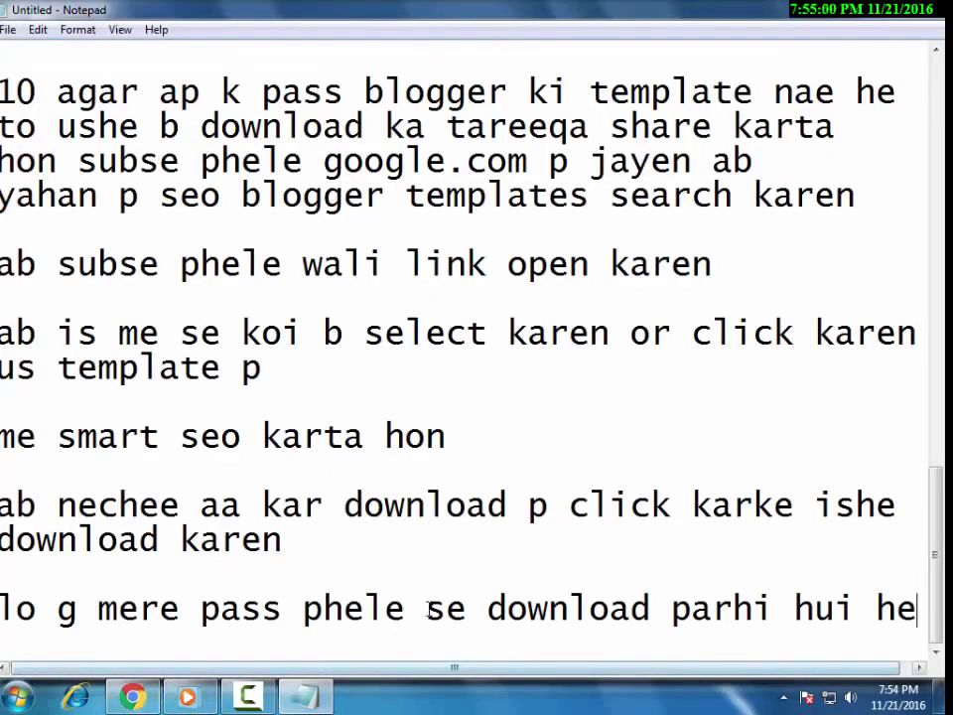
pyautogui.press('Return')
pyautogui.press('Return')
pyautogui.write('ab ')
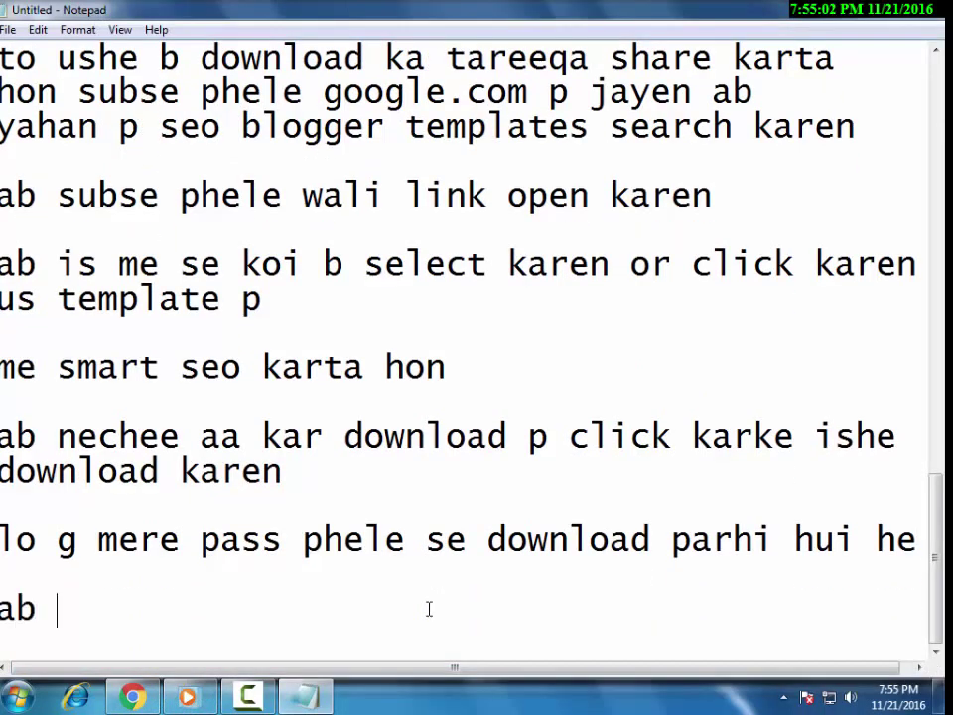
pyautogui.write('subse pheke')
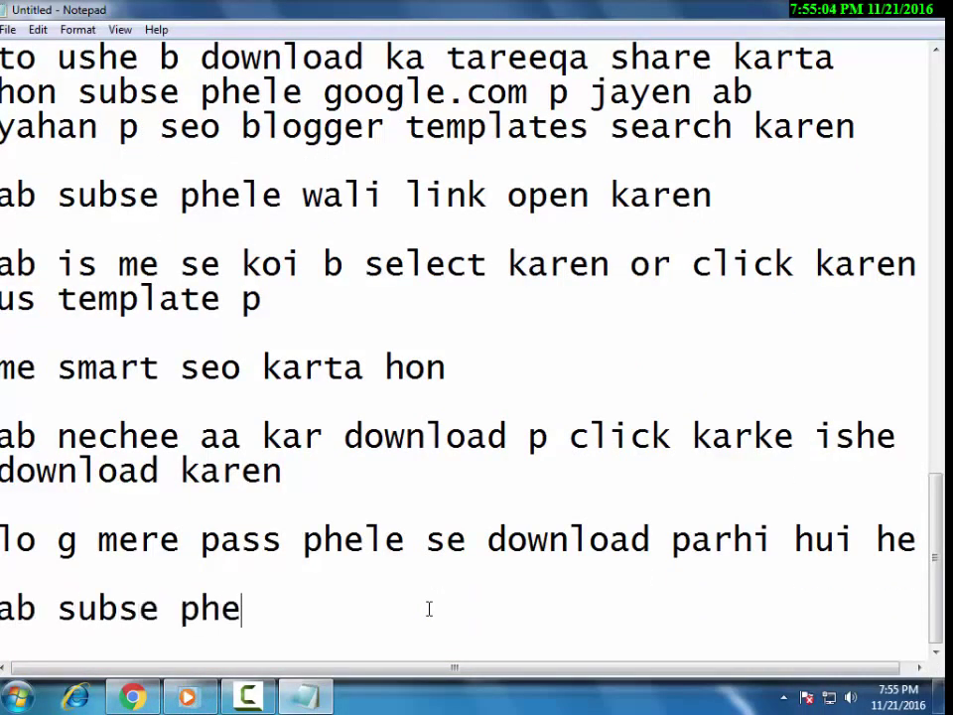
pyautogui.press('BackSpace')
pyautogui.press('BackSpace')
pyautogui.write('le')
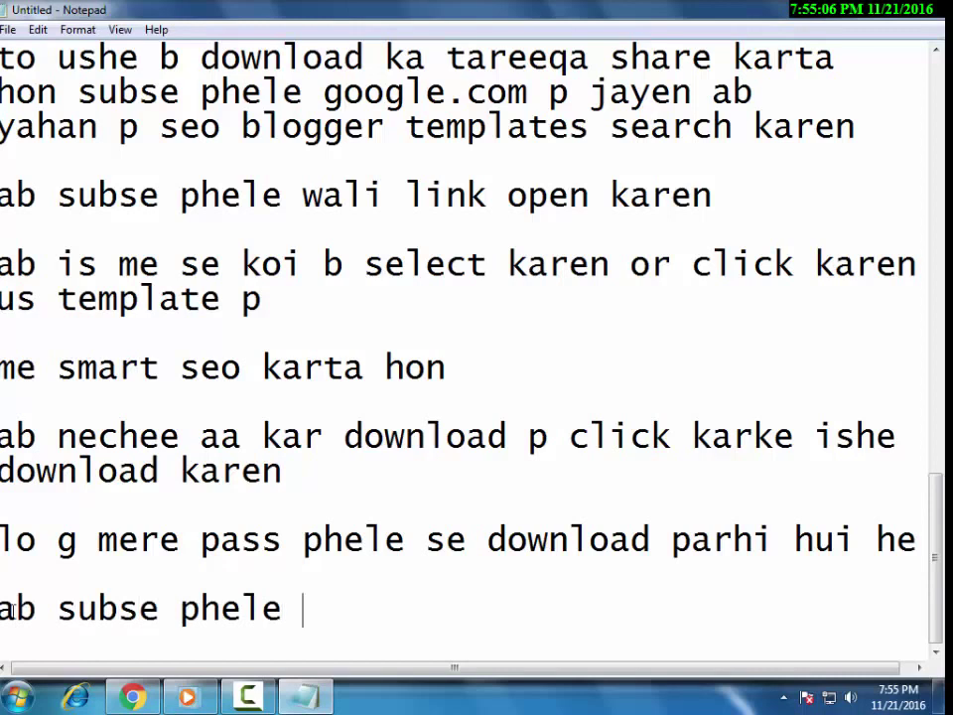
pyautogui.hotkey('alt', 'Tab')
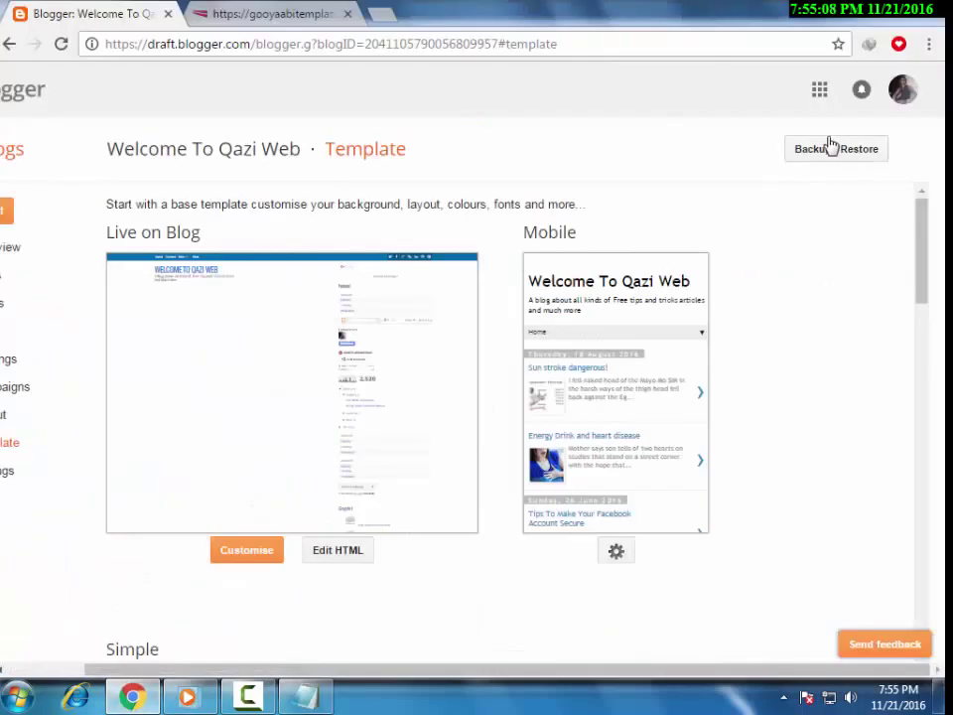
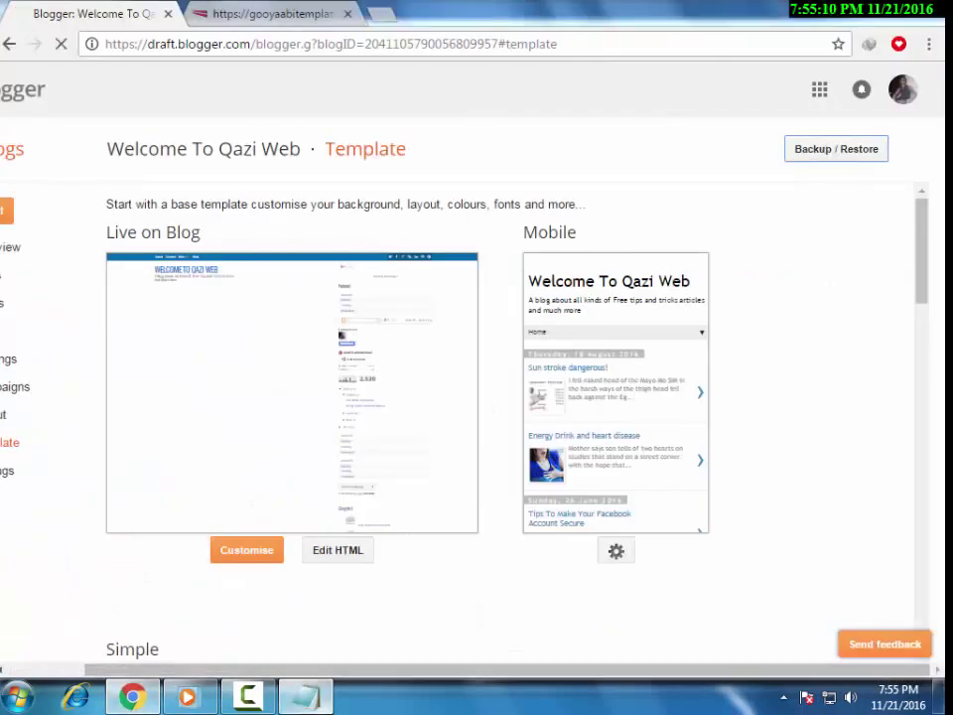
# Add the note 'ab subse phele backup/restore p click karen' and return to Blogger's Backup / Restore window.
pyautogui.click(316, 694)
pyautogui.write('backuop')
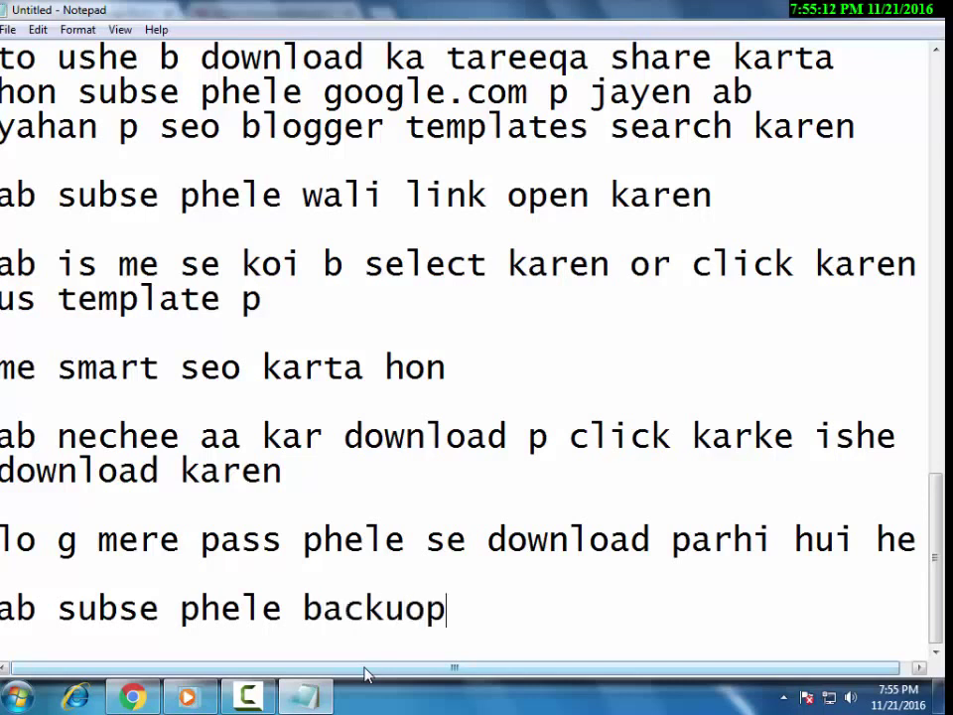
pyautogui.press('BackSpace')
pyautogui.press('BackSpace')
pyautogui.write('p/')
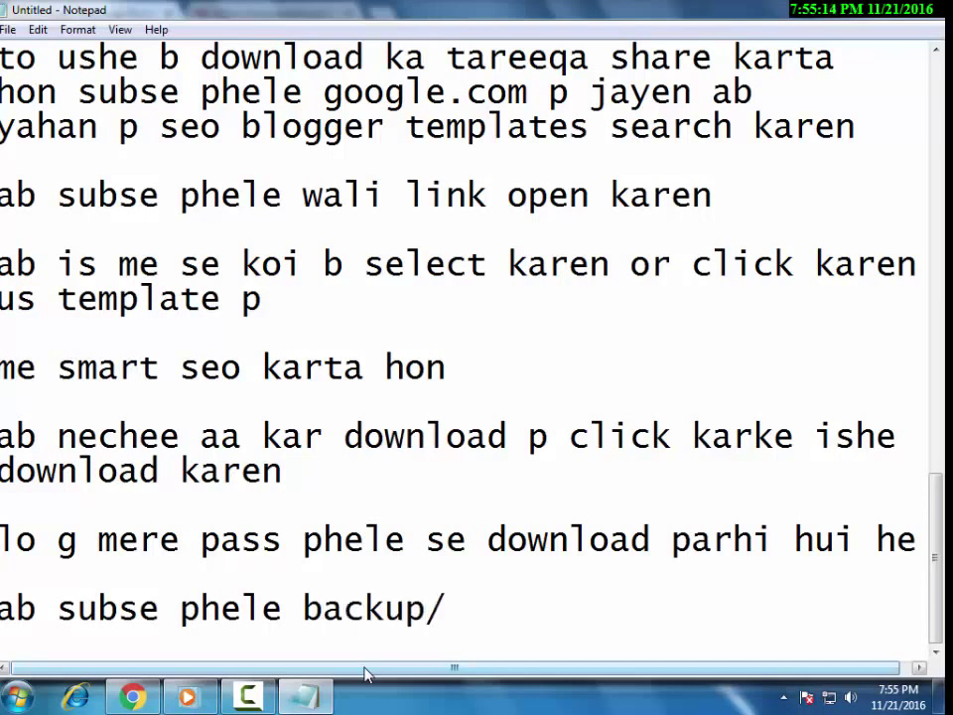
pyautogui.write('restore p c')
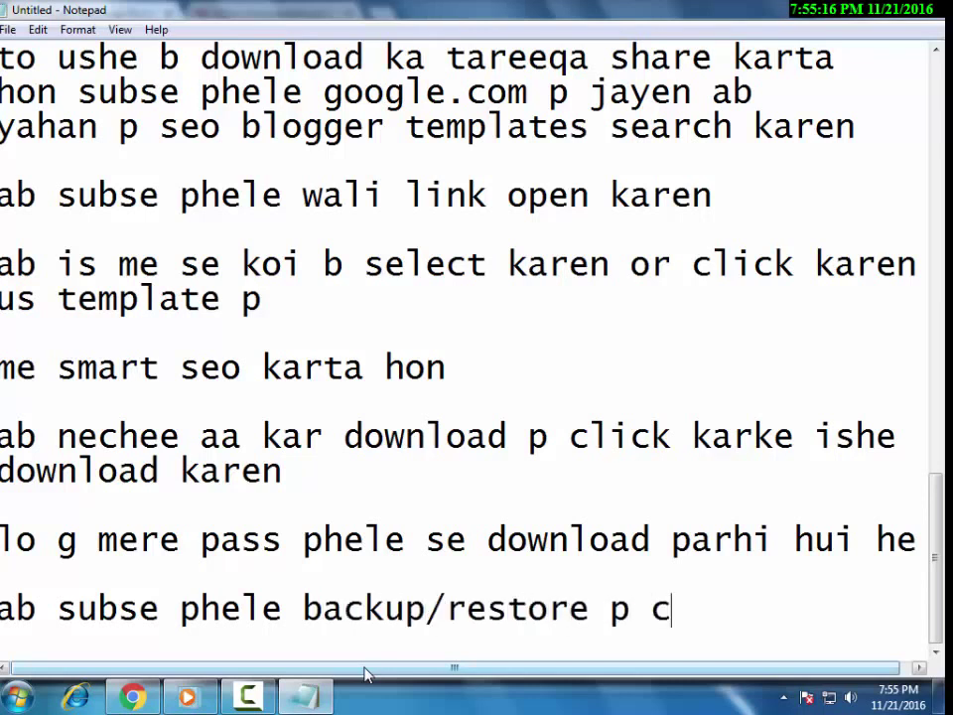
pyautogui.write('lick karen')
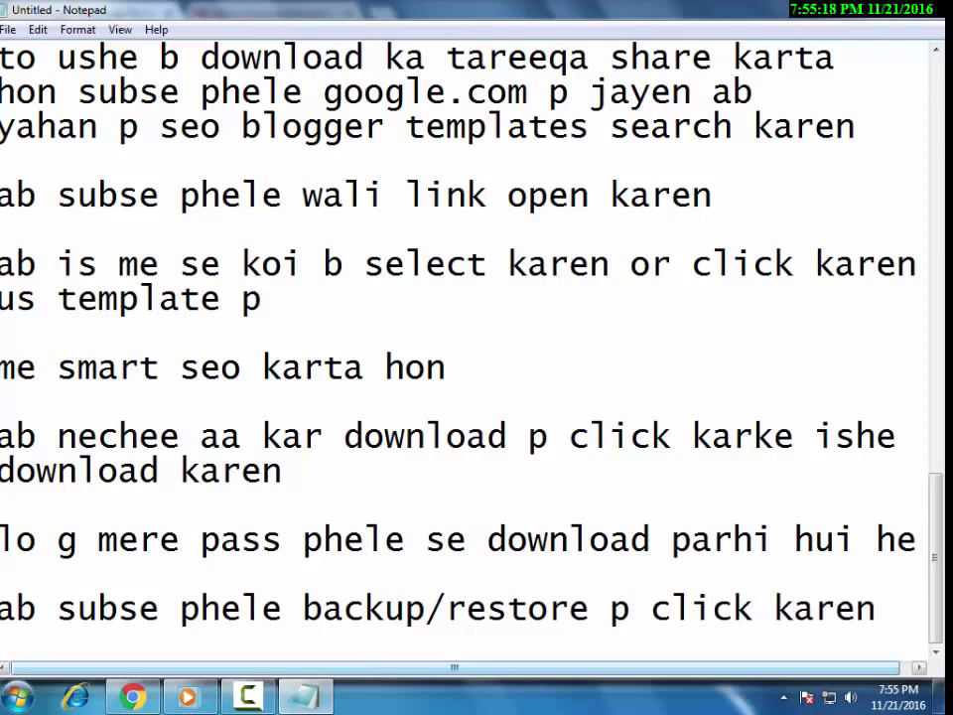
pyautogui.click(132, 695)
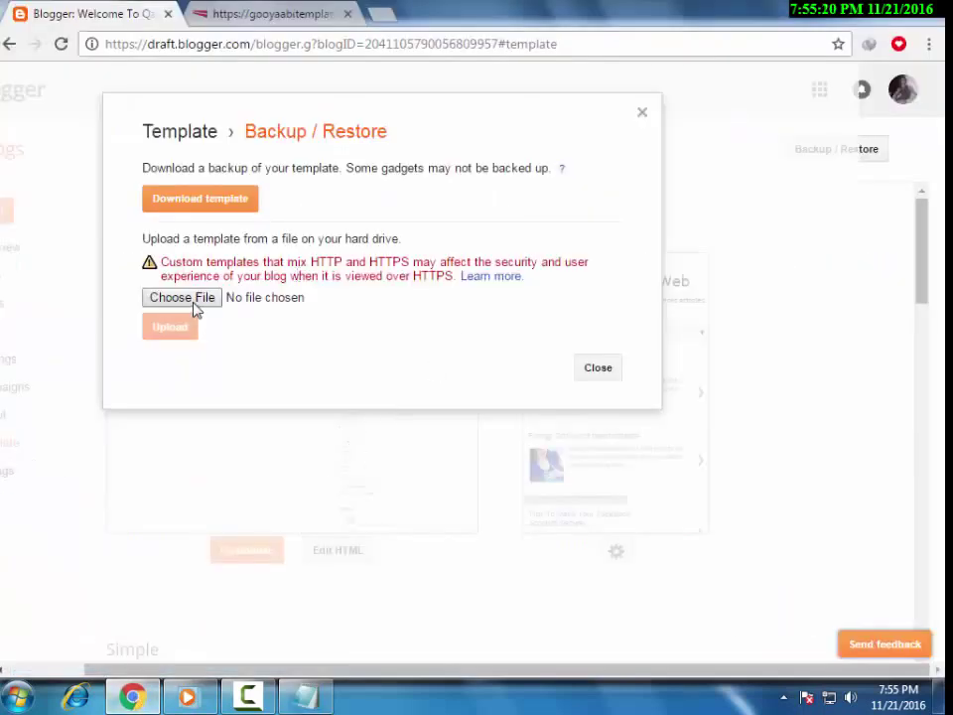
# Add the note 'now click on choose file ap wahi template den jo ap ne download ki thi', then go back to Chrome.
pyautogui.click(319, 704)
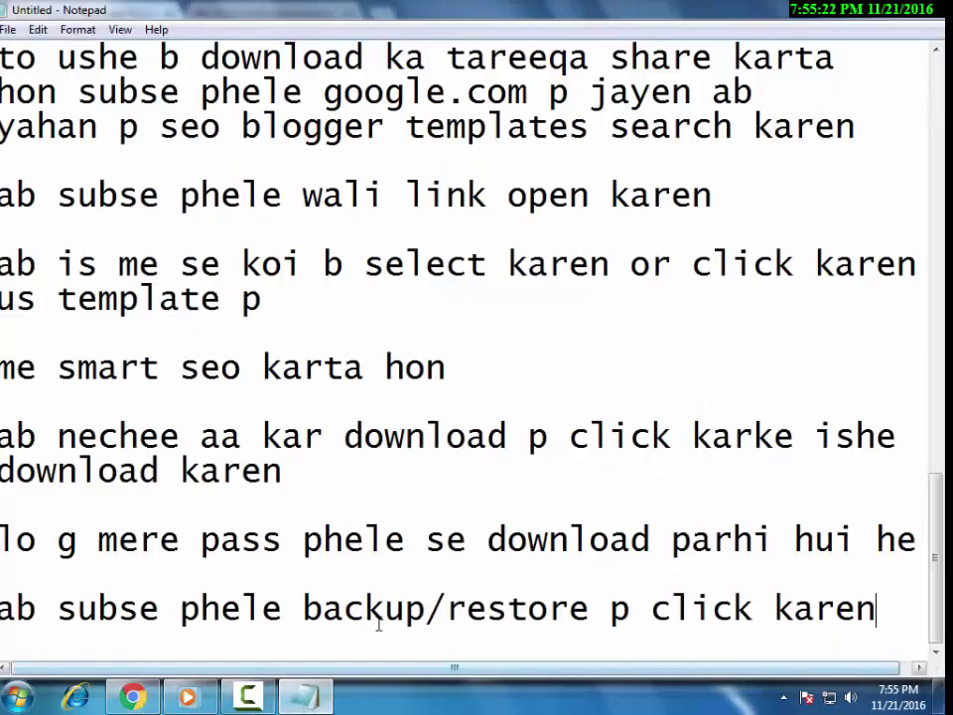
pyautogui.press('Return')
pyautogui.press('Return')
pyautogui.write('now ')
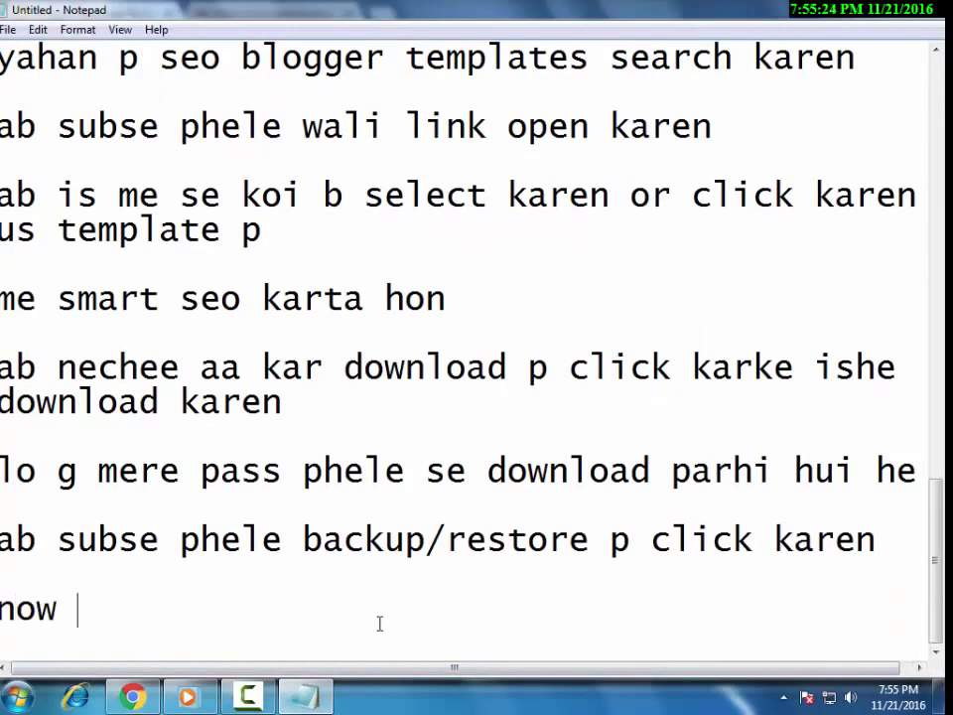
pyautogui.write('click on choose d')
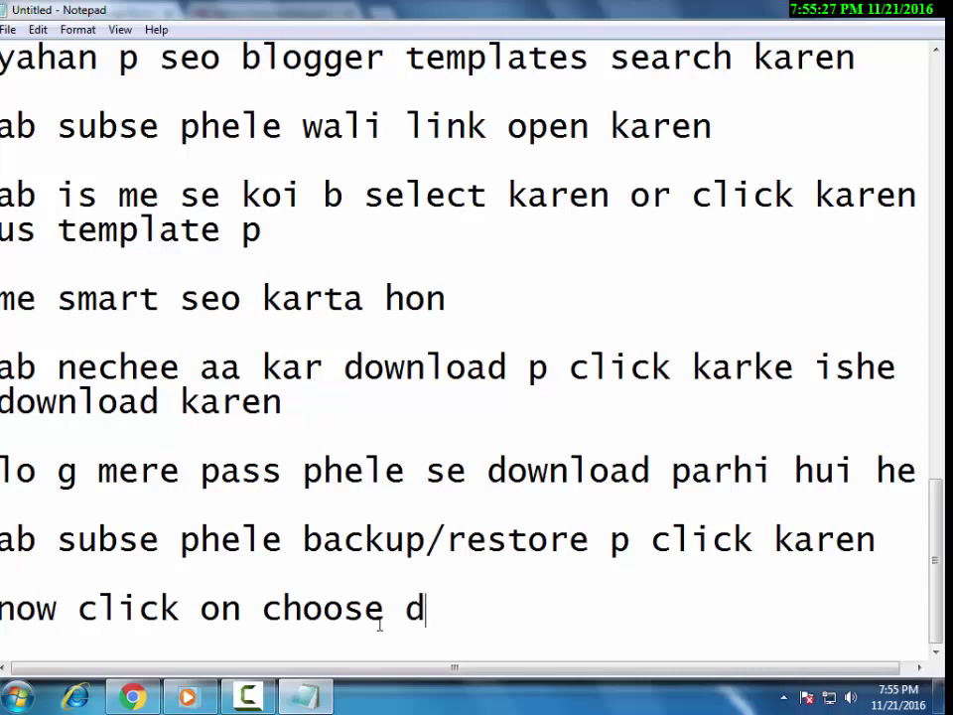
pyautogui.press('BackSpace')
pyautogui.write('file')
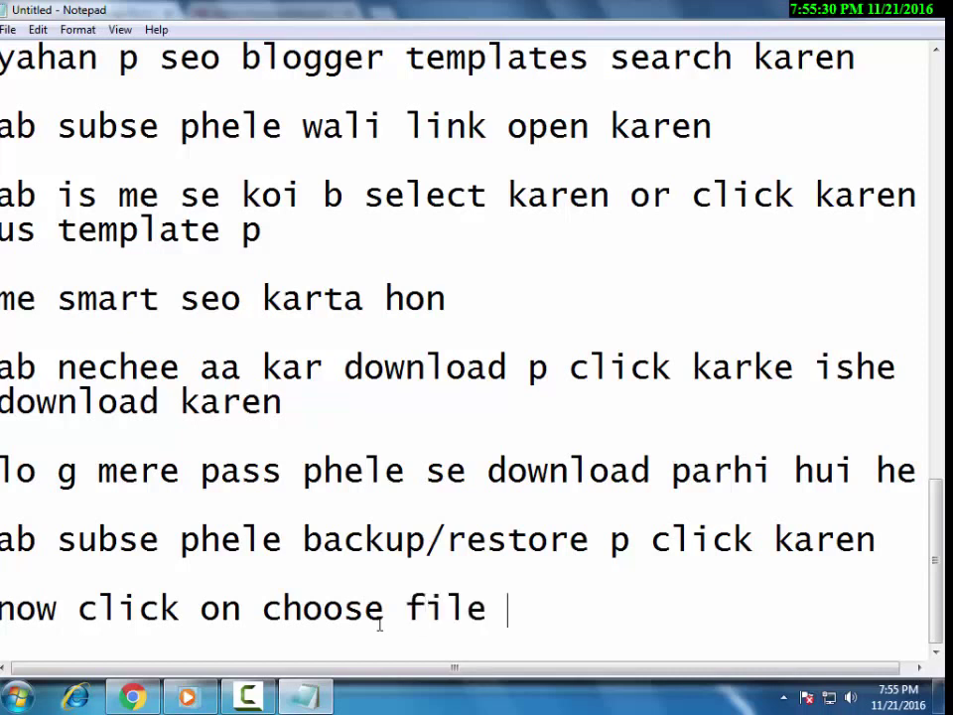
pyautogui.write(' ap wahi ')
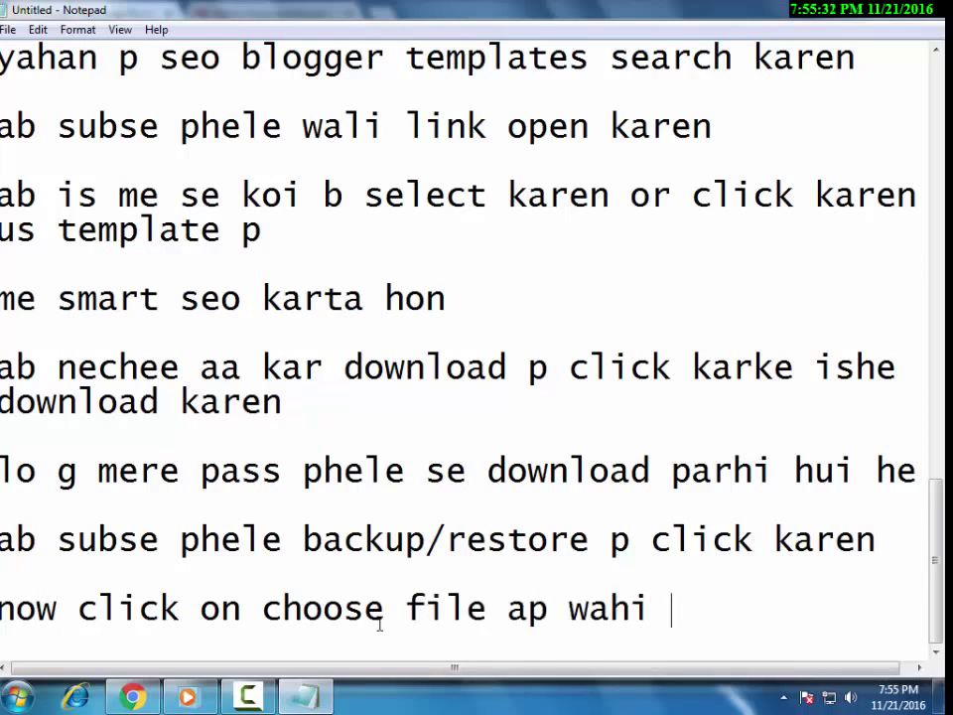
pyautogui.write('temp')
pyautogui.press('BackSpace')
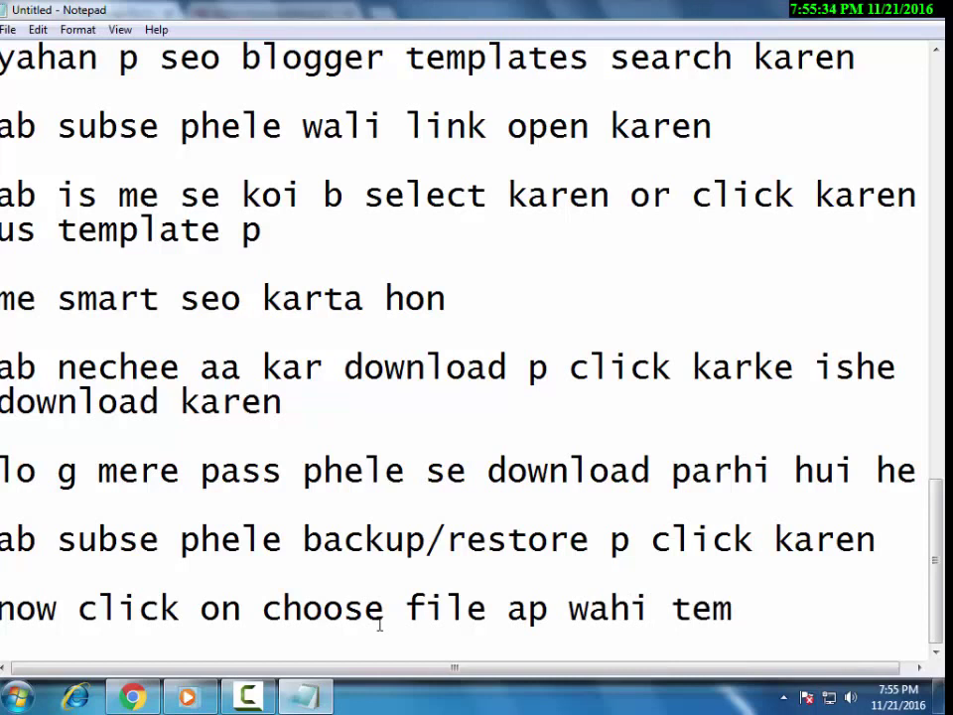
pyautogui.write('plate d')
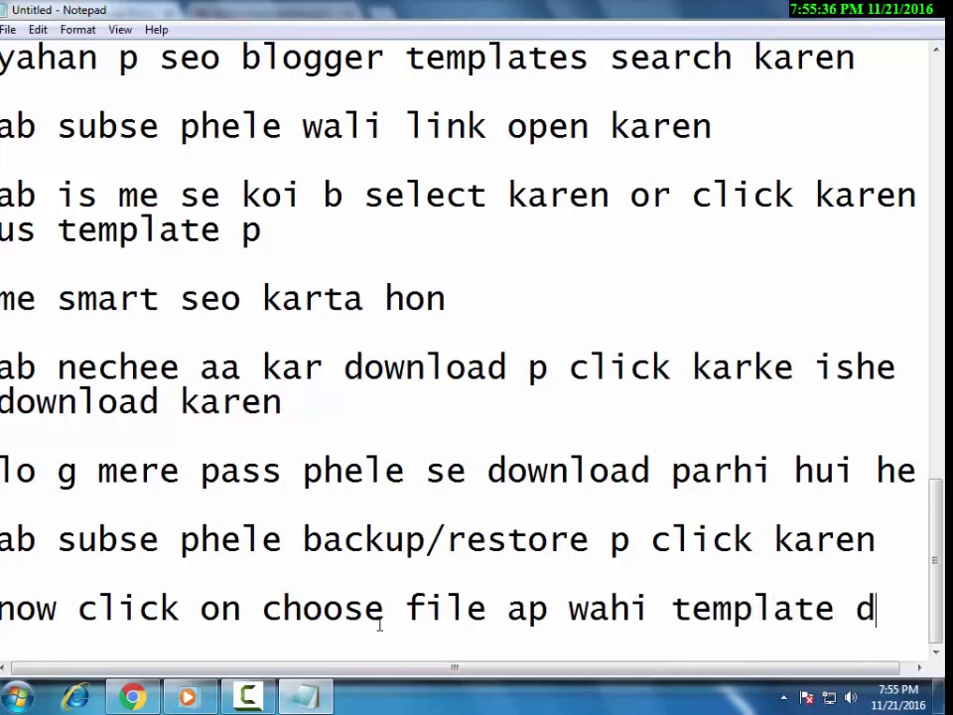
pyautogui.write('en')
pyautogui.press('Return')
pyautogui.write('jo a')
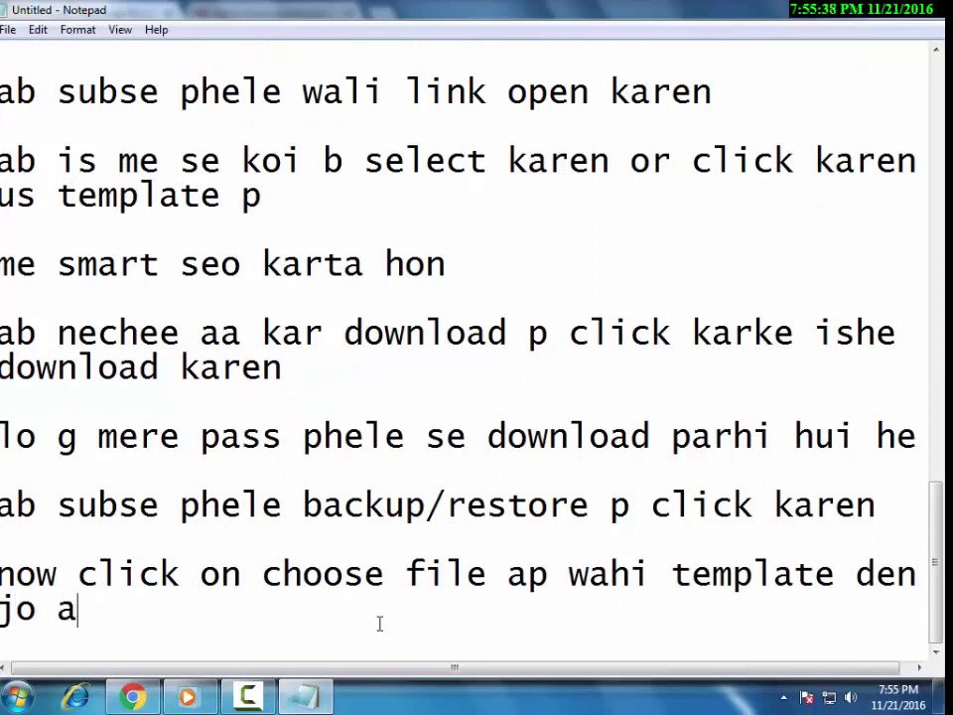
pyautogui.write('p ne downloa k')
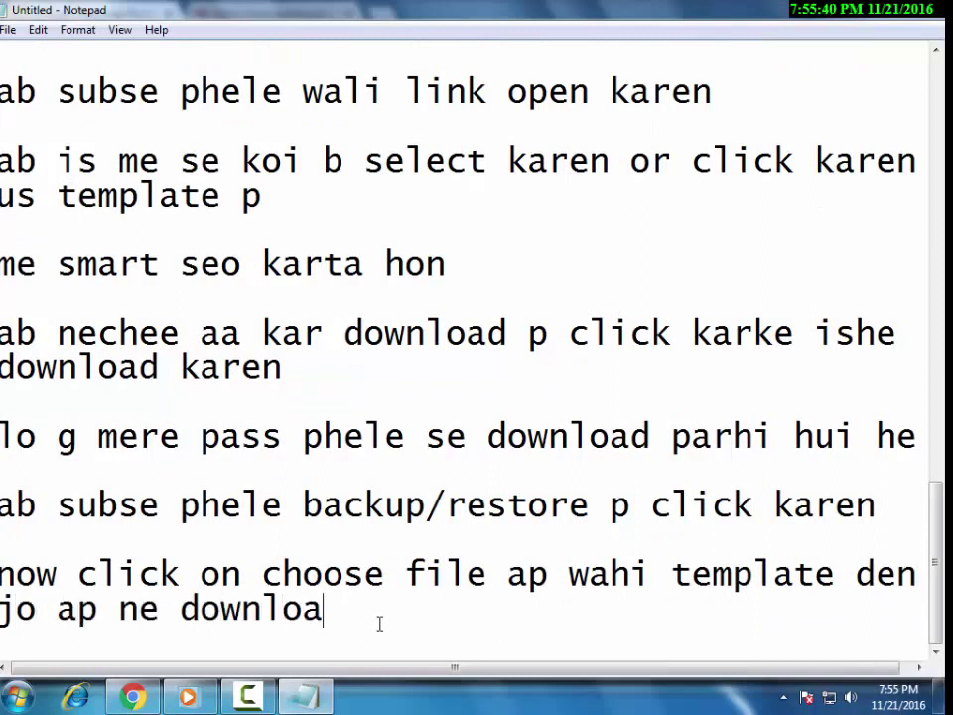
pyautogui.press('BackSpace')
pyautogui.press('BackSpace')
pyautogui.write('d ki thi')
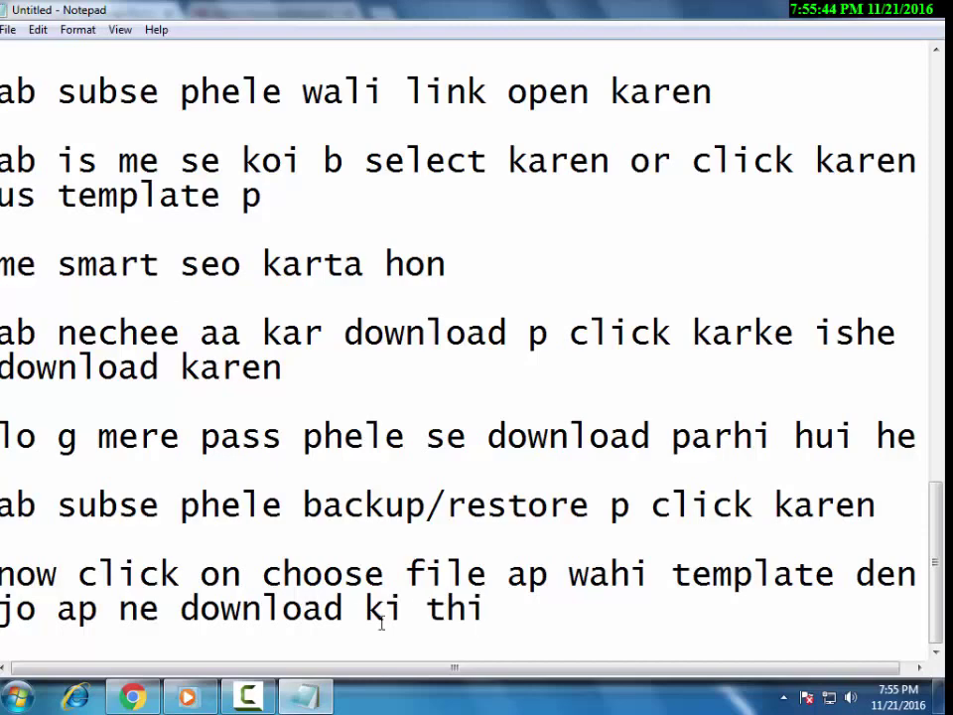
pyautogui.hotkey('alt', 'Tab')
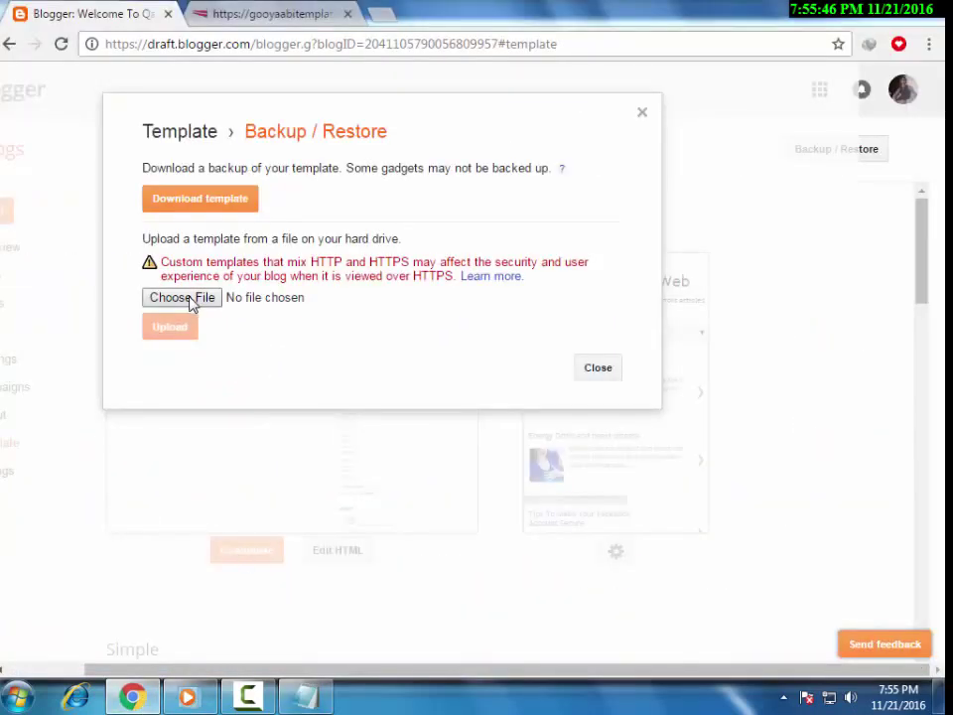
# Open the template file picker at Downloads > Compressed and start a note about the smart seo file.
pyautogui.click(184, 297)
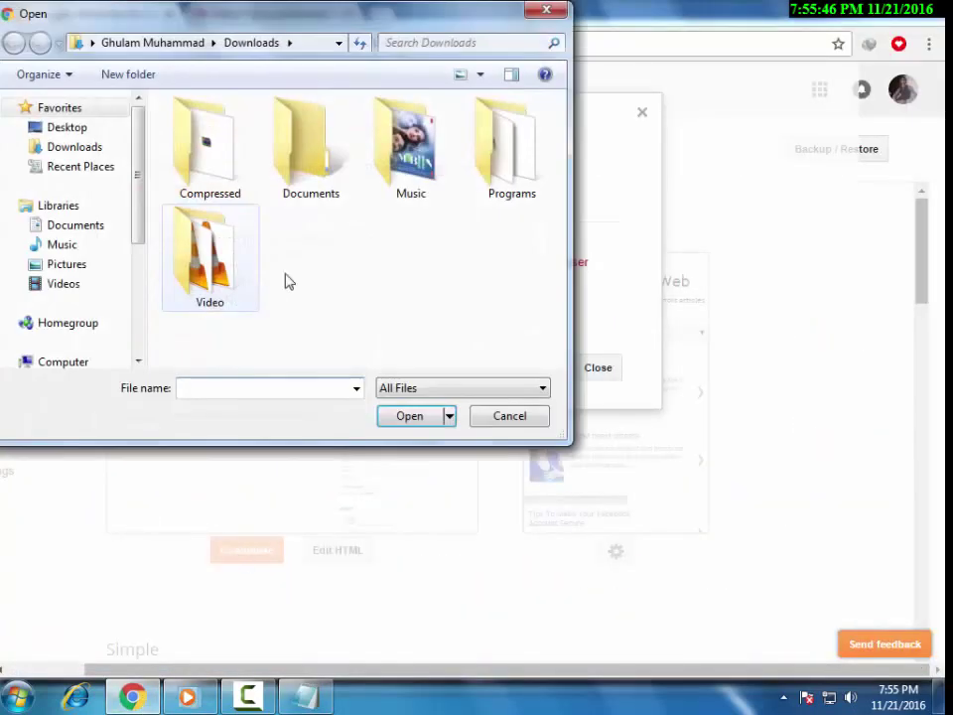
pyautogui.doubleClick(203, 146)
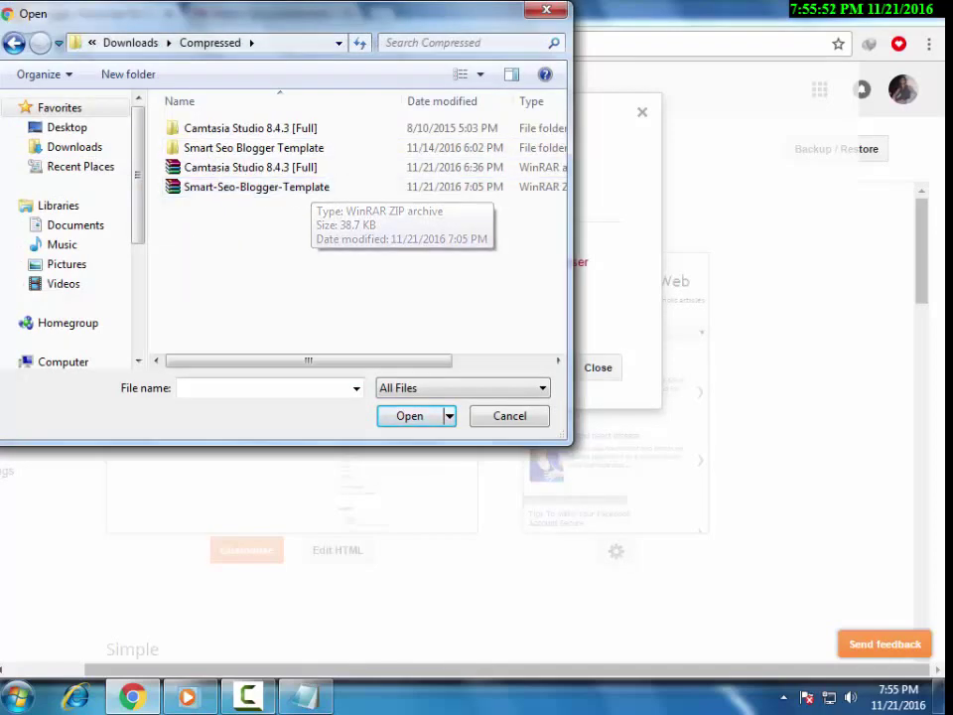
pyautogui.click(305, 695)
pyautogui.write('sma')
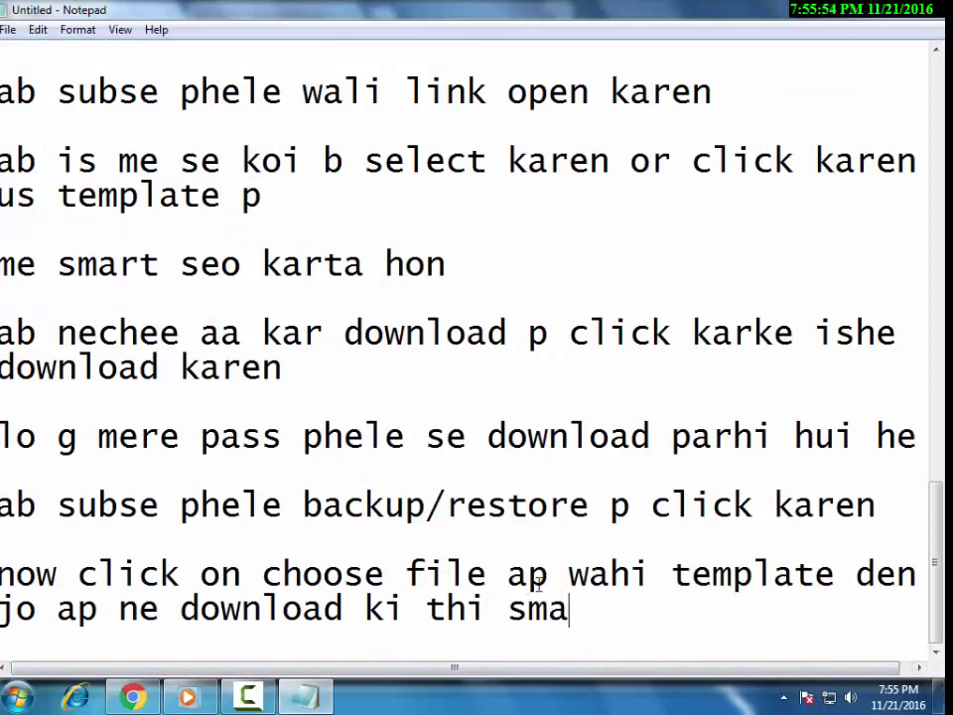
pyautogui.write('rt seo')
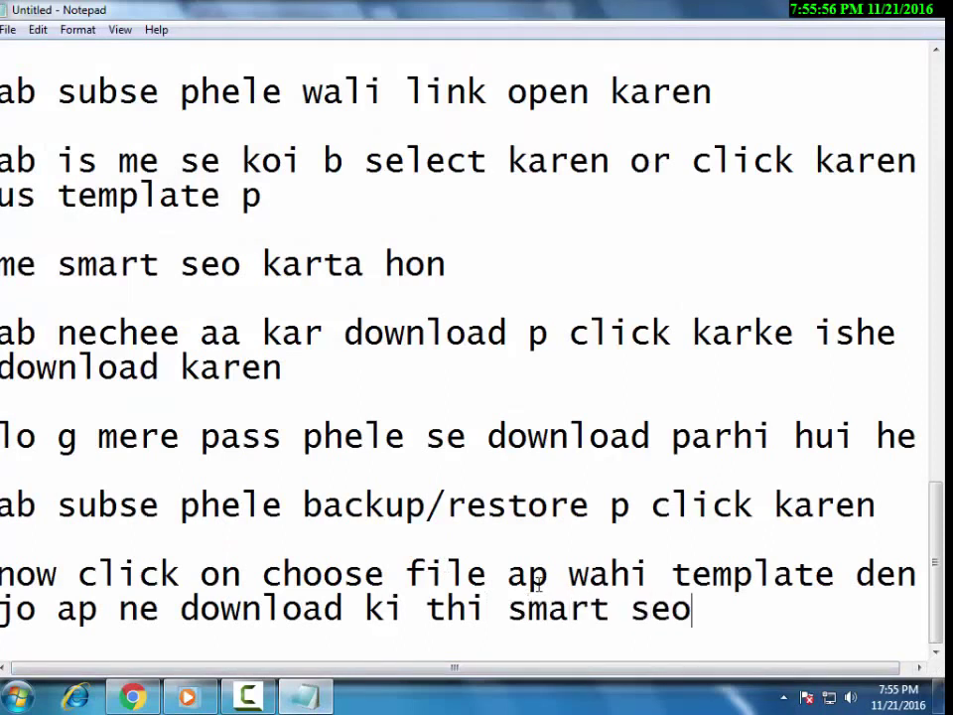
pyautogui.write(' file ko')
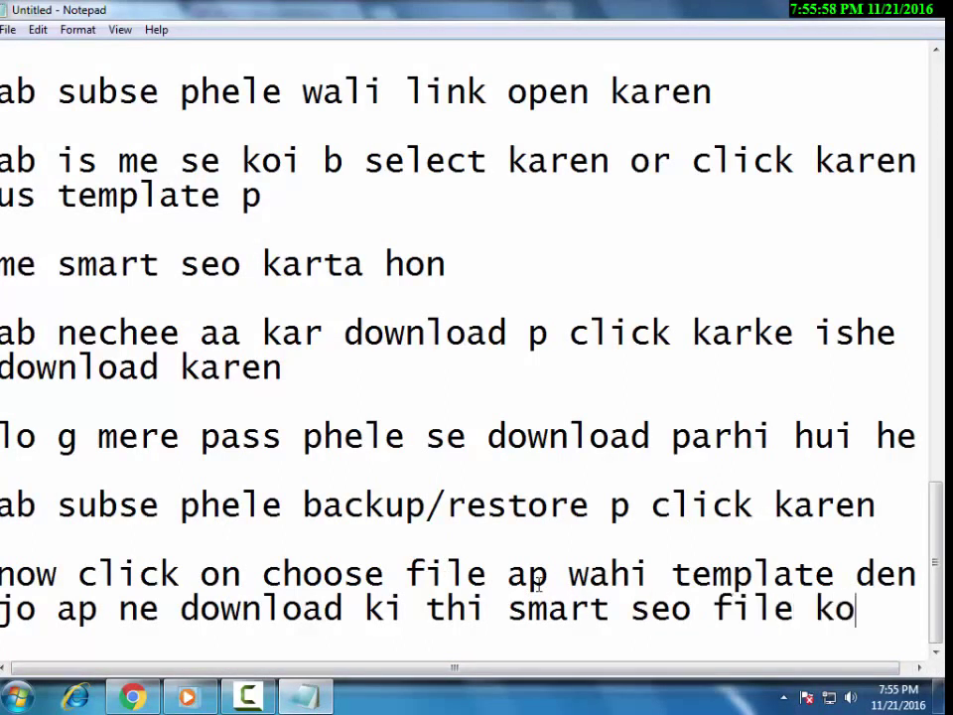
# Reword the note to 'sorry yeh file winrar me he subse phele is extract karna he' and return to the picker.
pyautogui.press('Return')
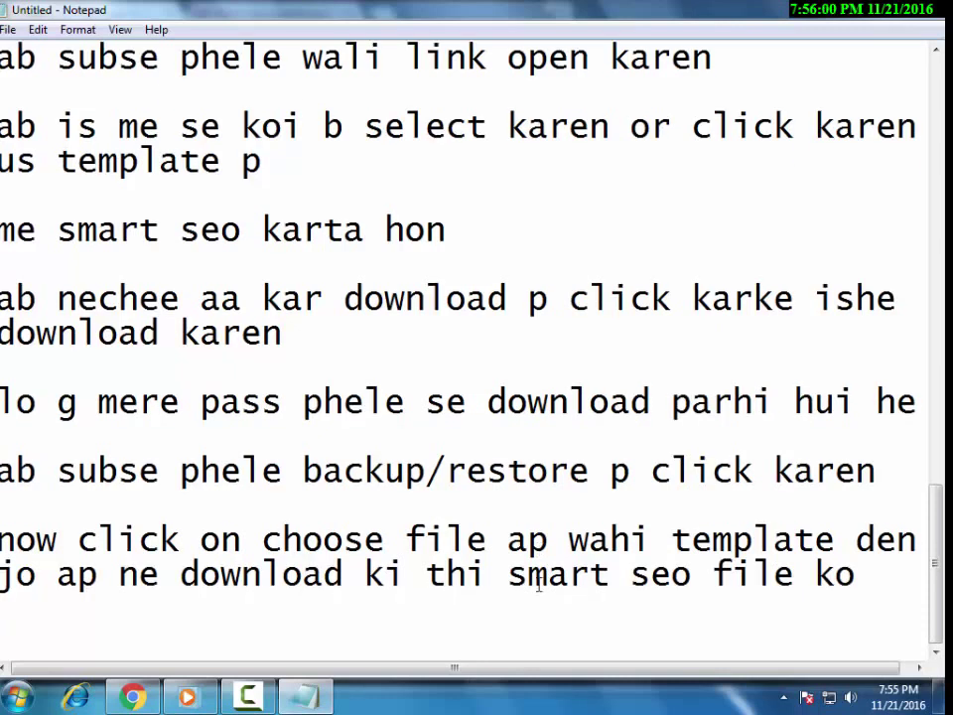
pyautogui.press('BackSpace')
pyautogui.press('BackSpace')
pyautogui.press('BackSpace')
pyautogui.press('BackSpace')
pyautogui.press('BackSpace')
pyautogui.press('BackSpace')
pyautogui.press('BackSpace')
pyautogui.press('BackSpace')
pyautogui.press('BackSpace')
pyautogui.press('BackSpace')
pyautogui.press('BackSpace')
pyautogui.press('BackSpace')
pyautogui.press('BackSpace')
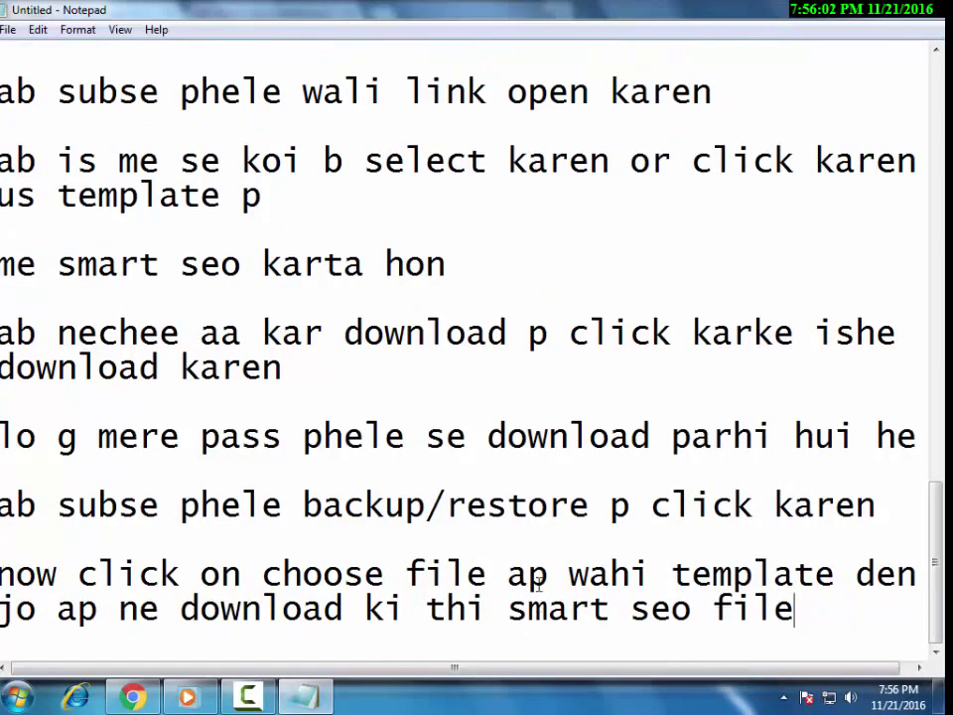
pyautogui.press('BackSpace')
pyautogui.write('orry yeh f')
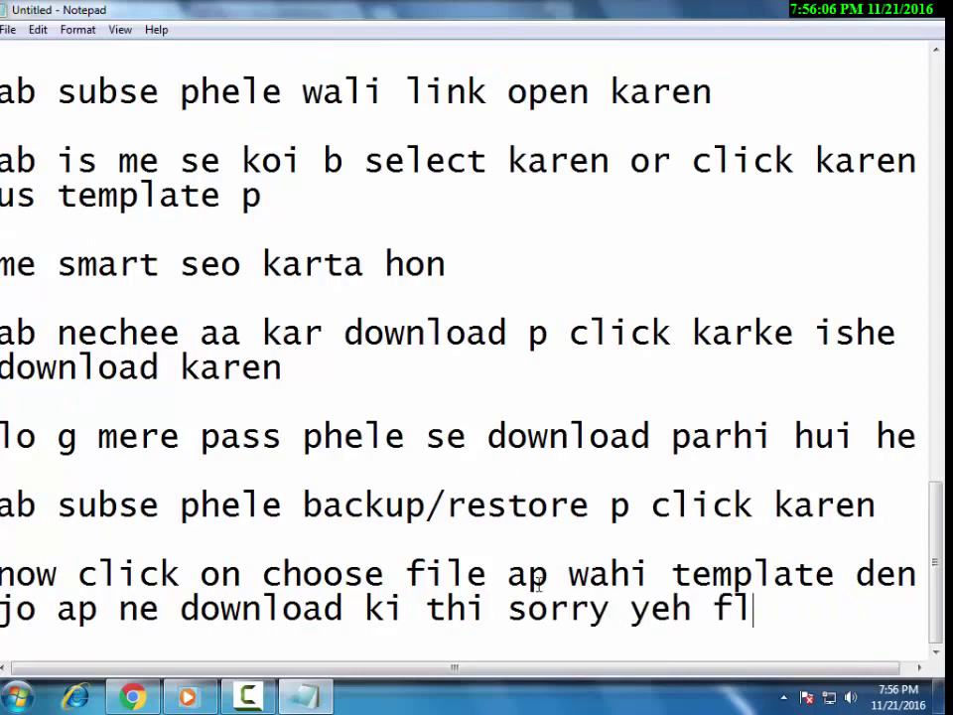
pyautogui.write('ile winra')
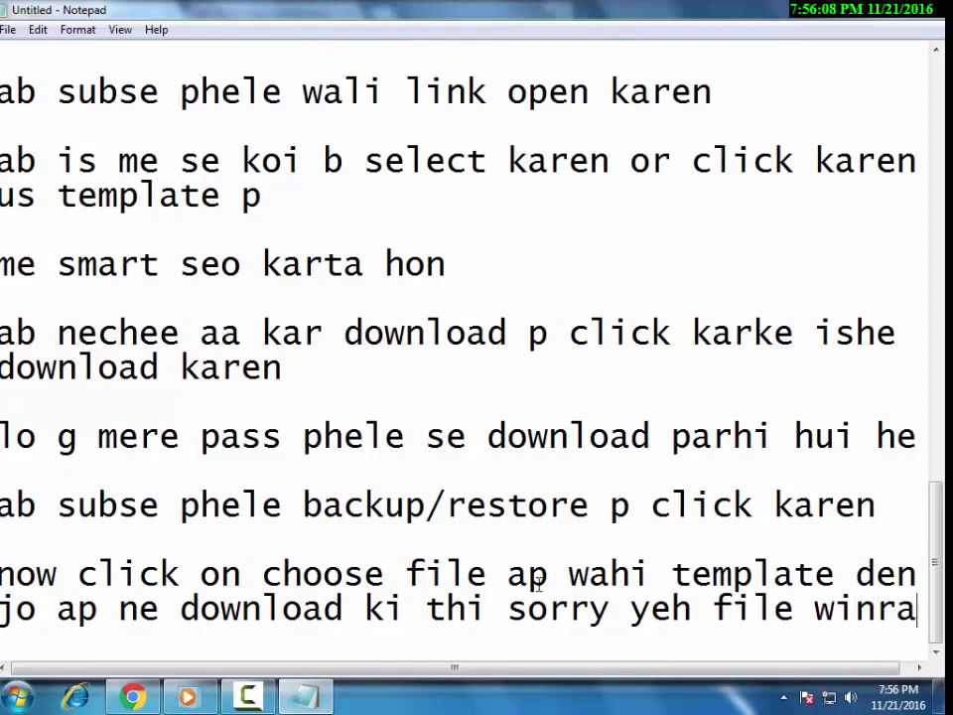
pyautogui.write('r')
pyautogui.press('Return')
pyautogui.write('me he ')
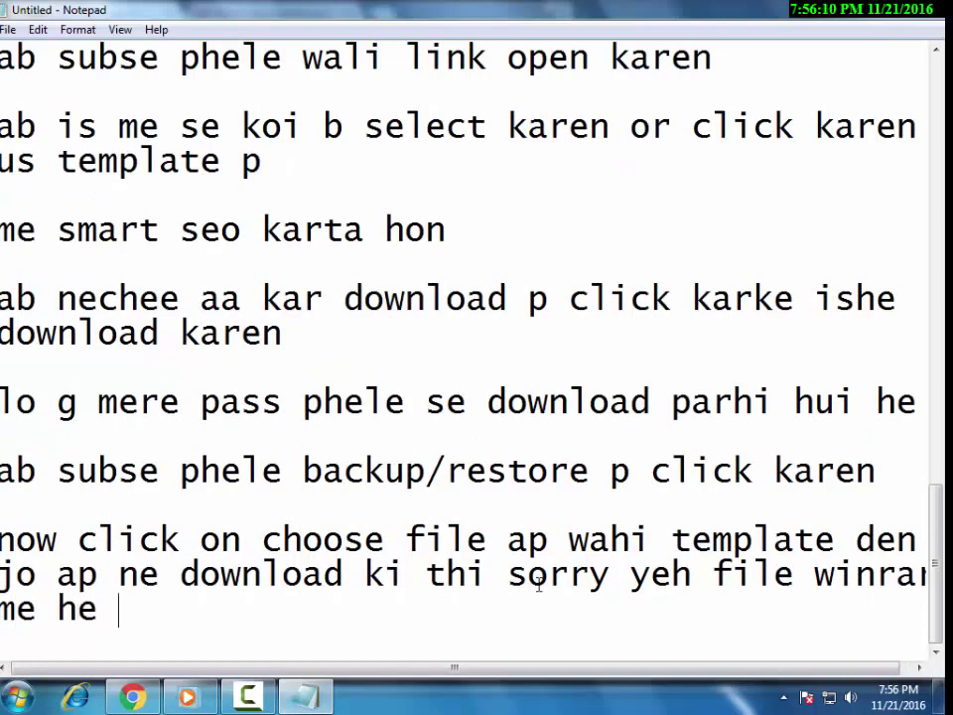
pyautogui.write('subse phele is ')
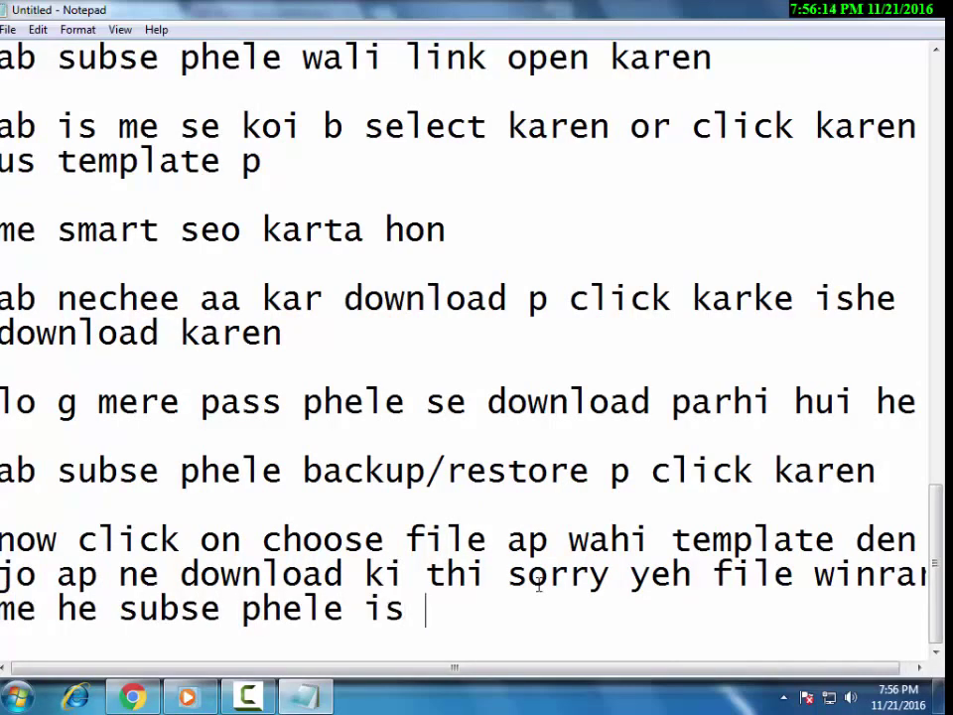
pyautogui.write('extract k')
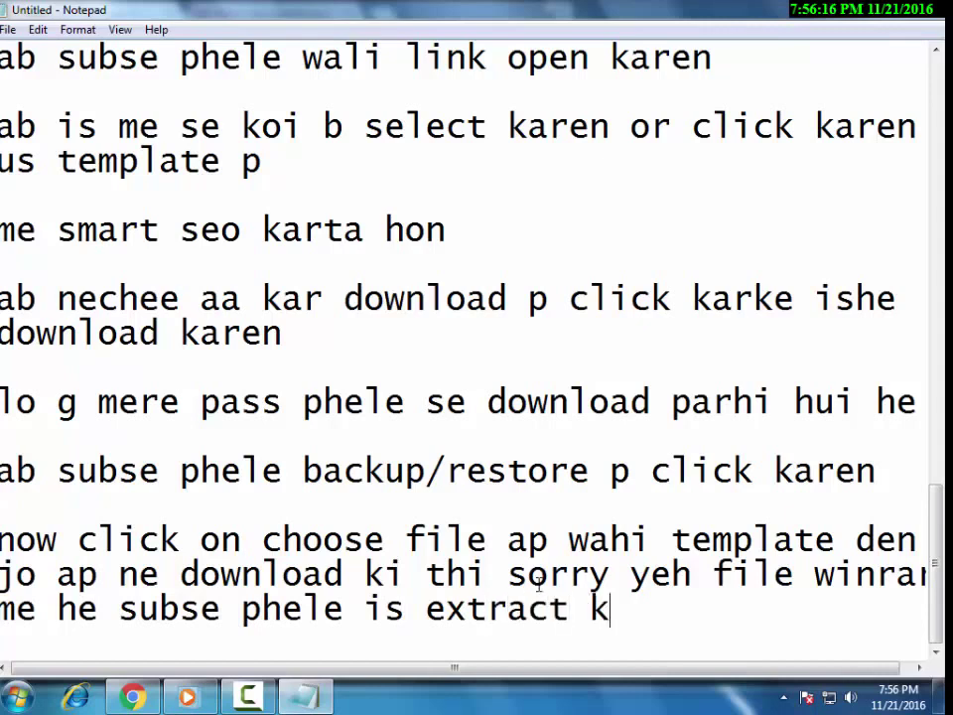
pyautogui.write('arna he')
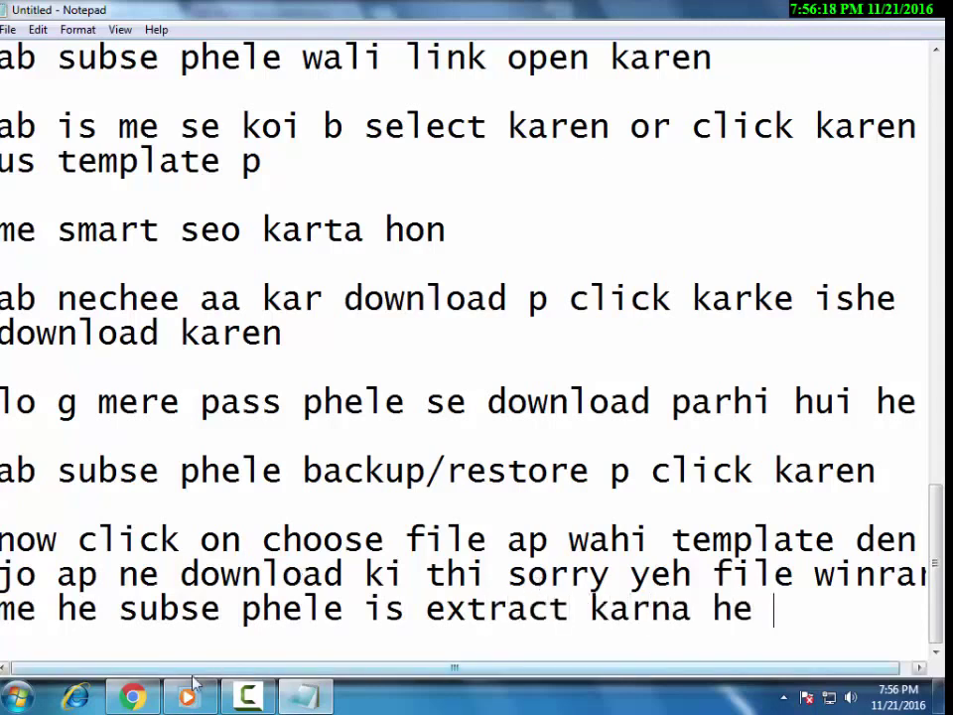
pyautogui.hotkey('alt', 'Tab')
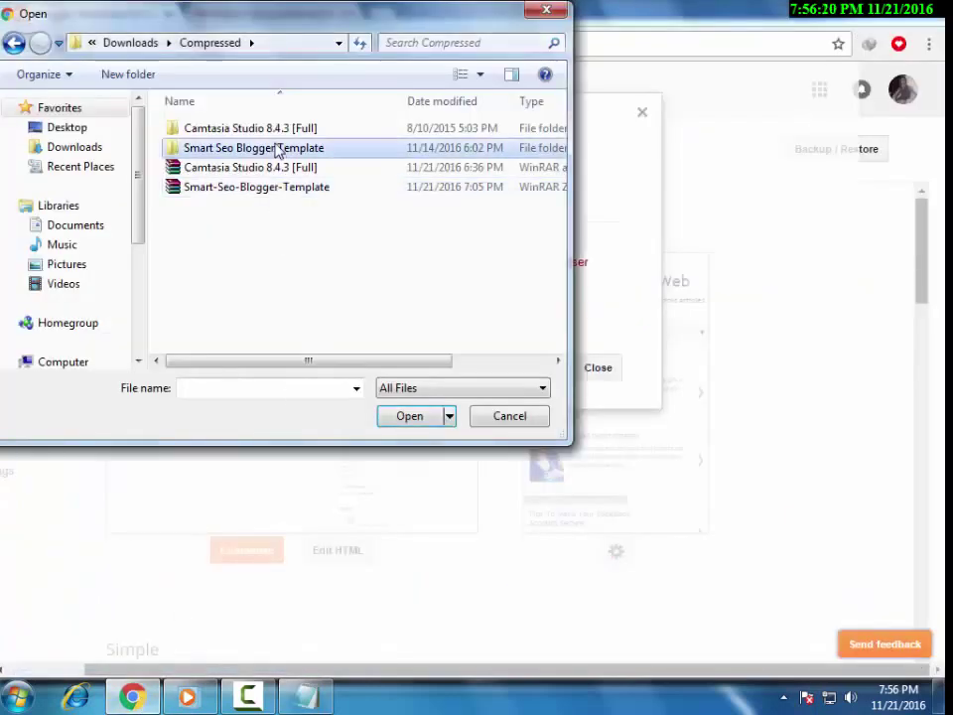
# Extract the Smart-Seo-Blogger-Template archive in place with Extract Here.
pyautogui.click(247, 166)
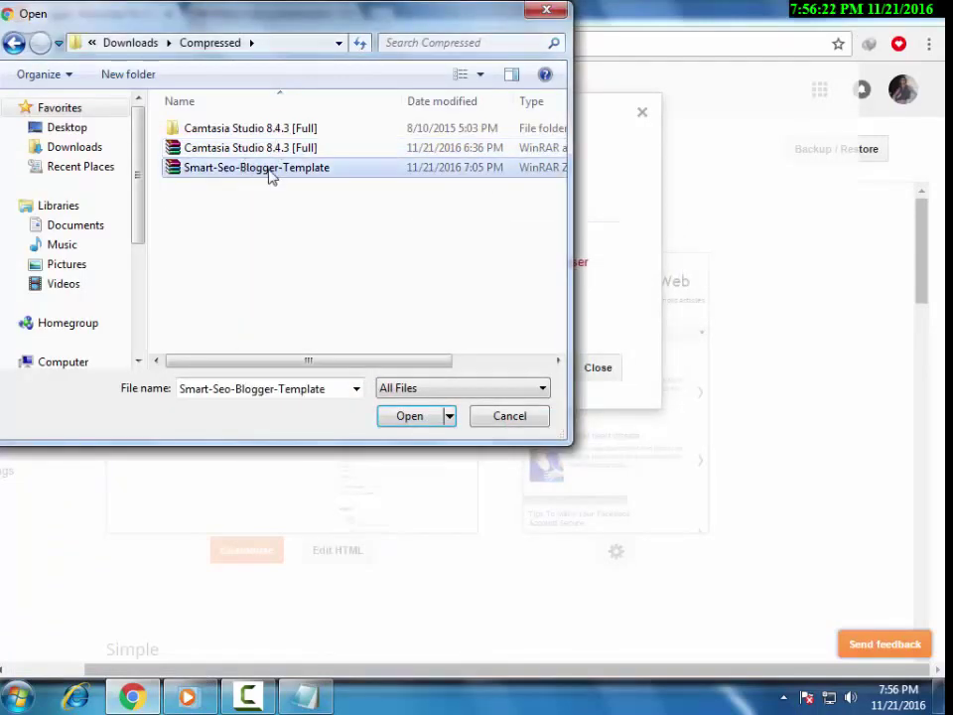
pyautogui.rightClick(270, 174)
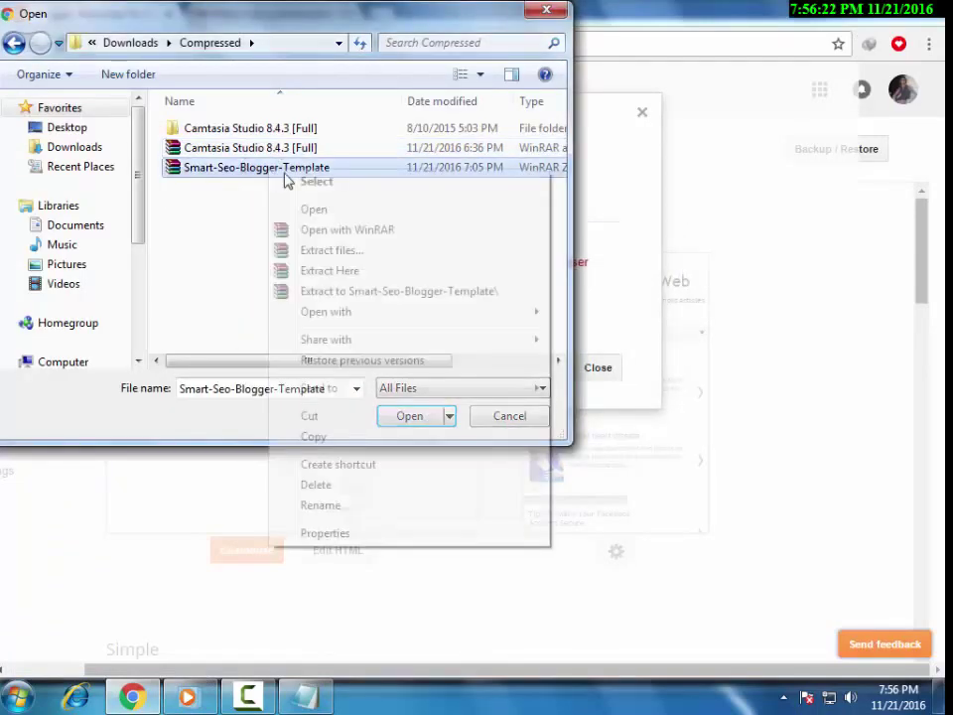
pyautogui.click(421, 273)
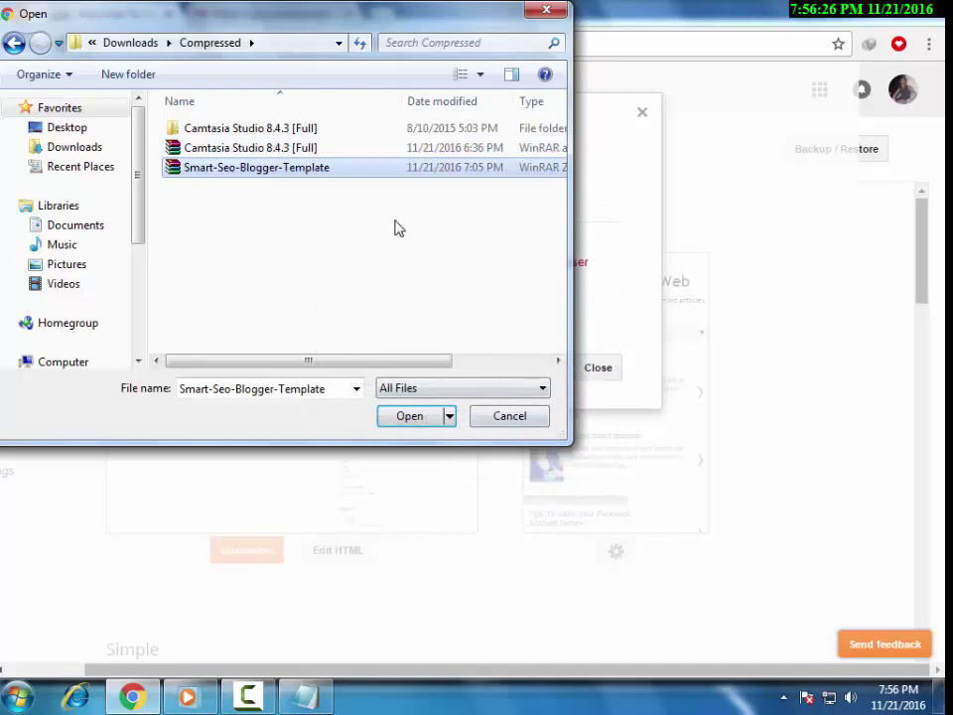
# Add the note 'right click karke extract here karen' on a new line.
pyautogui.click(328, 695)
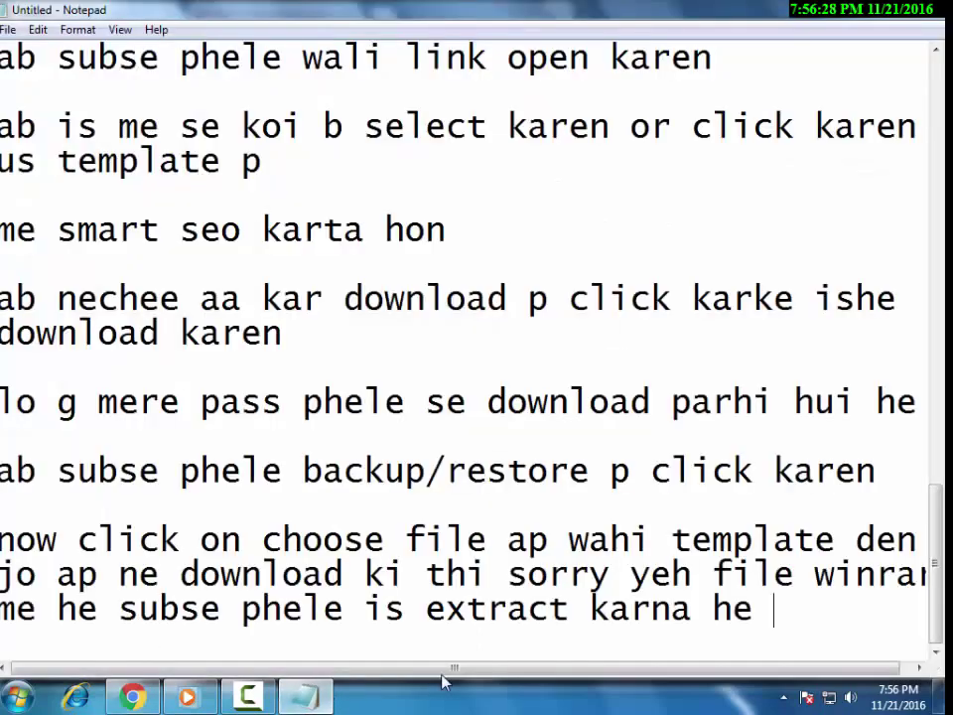
pyautogui.scroll(-1, 454, 675)
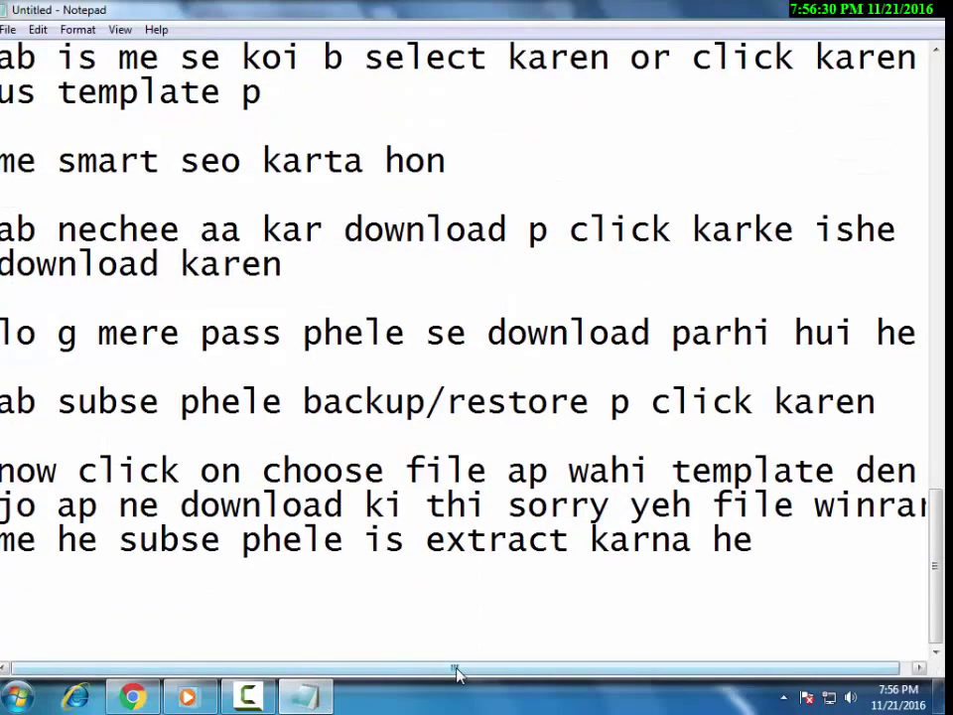
pyautogui.press('Return')
pyautogui.press('Return')
pyautogui.write('right ')
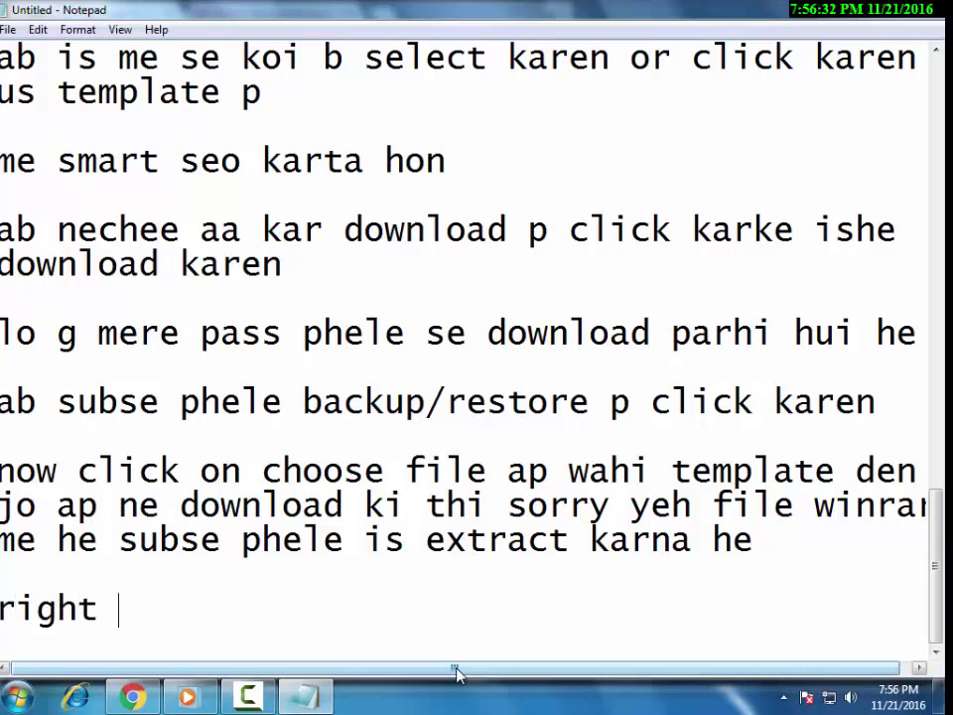
pyautogui.write('click karke')
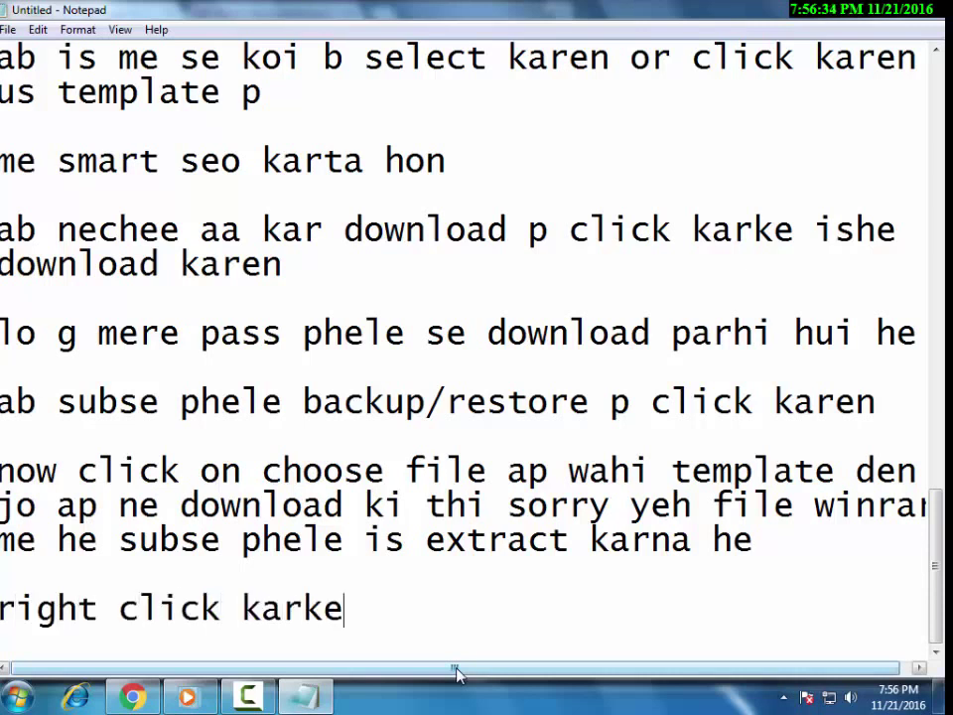
pyautogui.write(' extra')
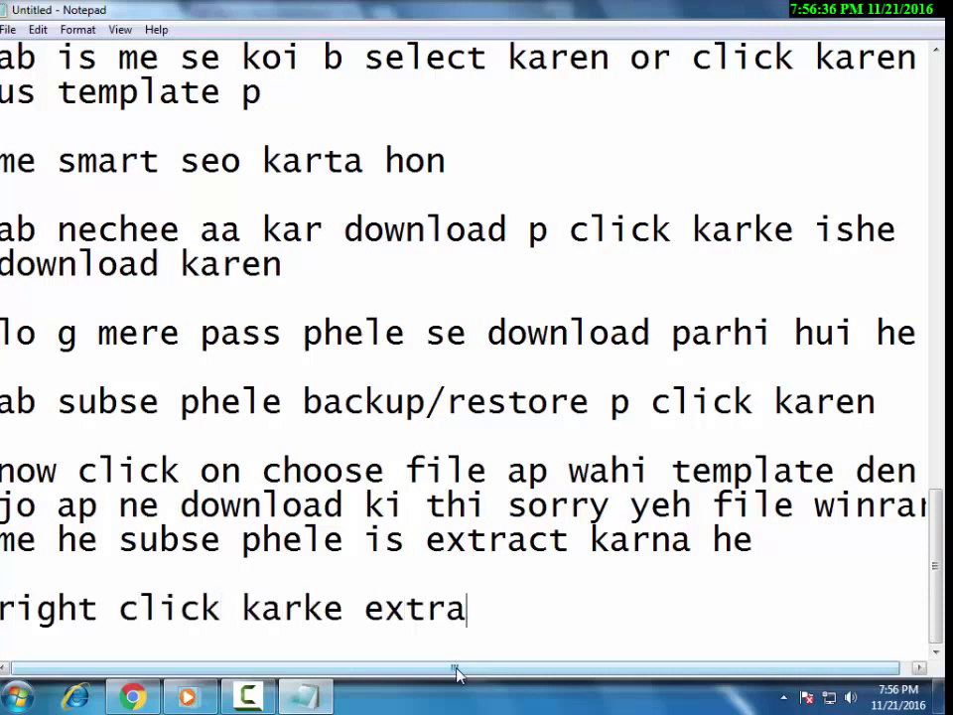
pyautogui.write('ct here karen')
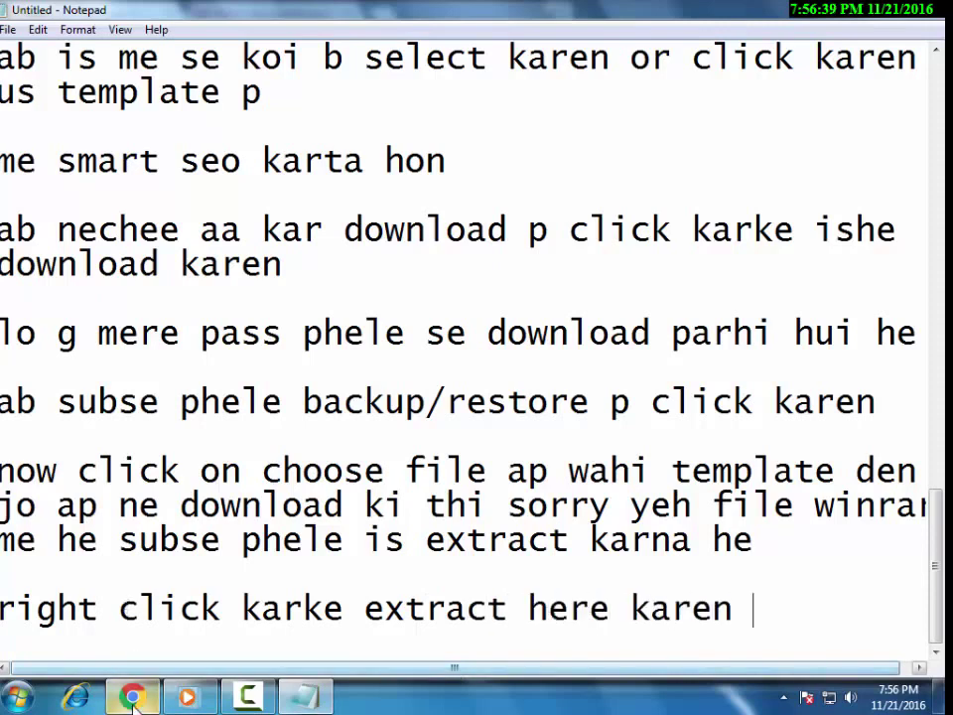
# Check the extracted Smart Seo Blogger Template folder, cancel the file picker, and return to the notes.
pyautogui.hotkey('alt', 'Tab')
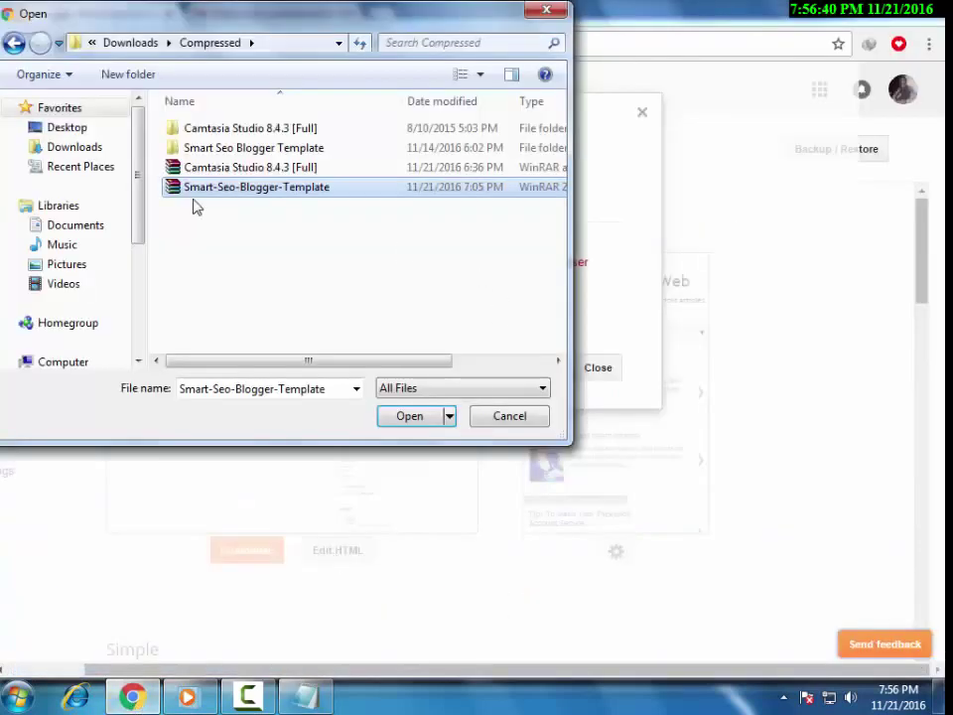
pyautogui.doubleClick(259, 148)
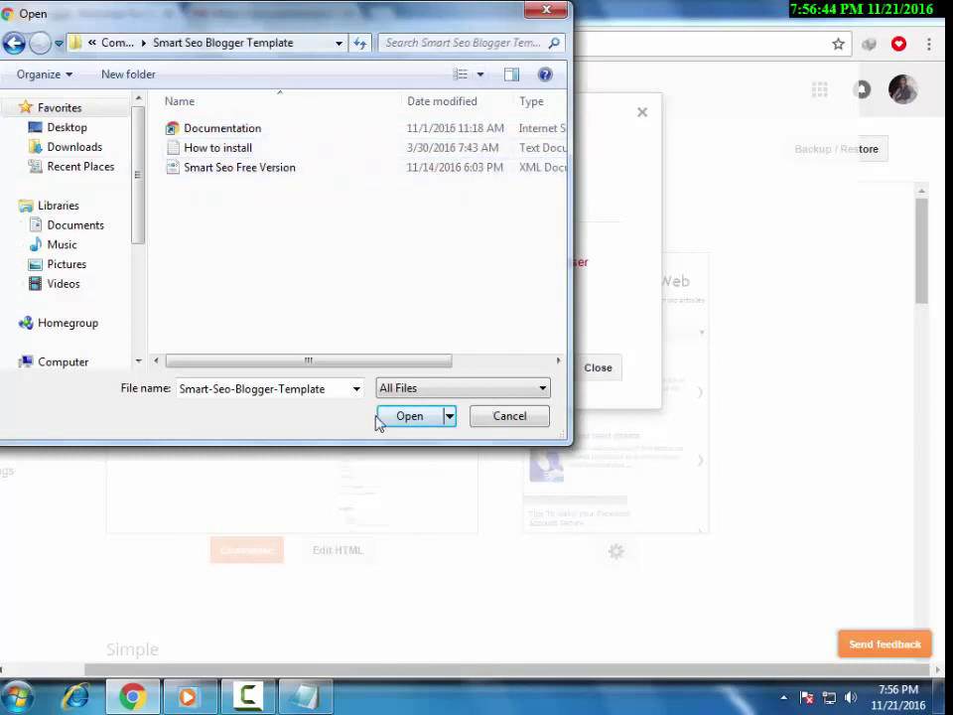
pyautogui.click(515, 415)
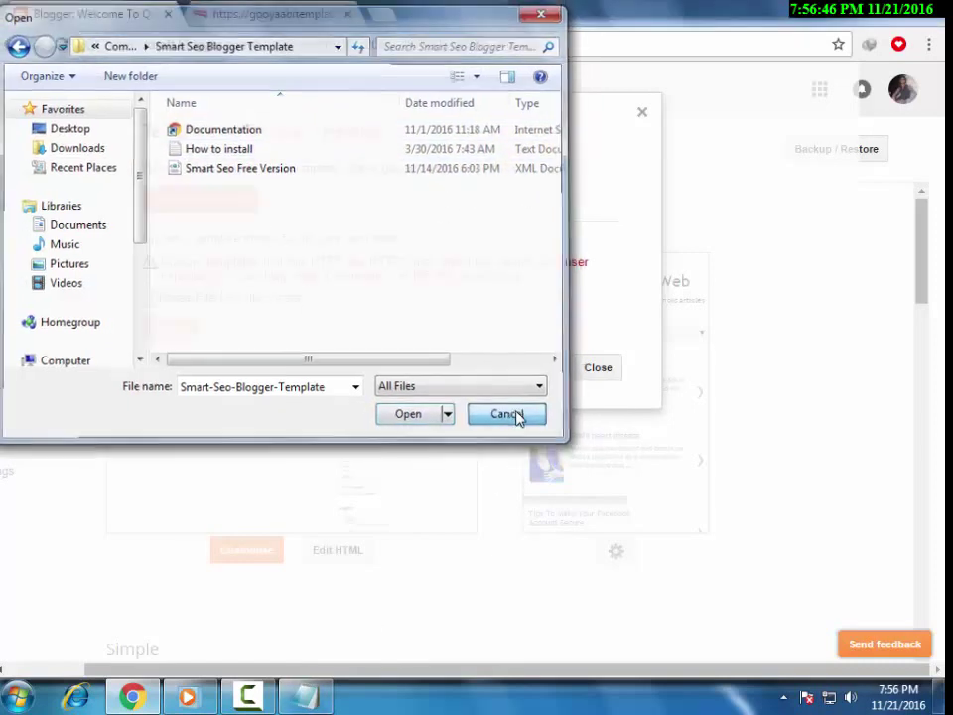
pyautogui.click(304, 696)
pyautogui.scroll(-2, 506, 602)
# Add the note 'extract karne k bad dubara se choose file p click karen then jo file extract ki us me jayen'.
pyautogui.write('ex')
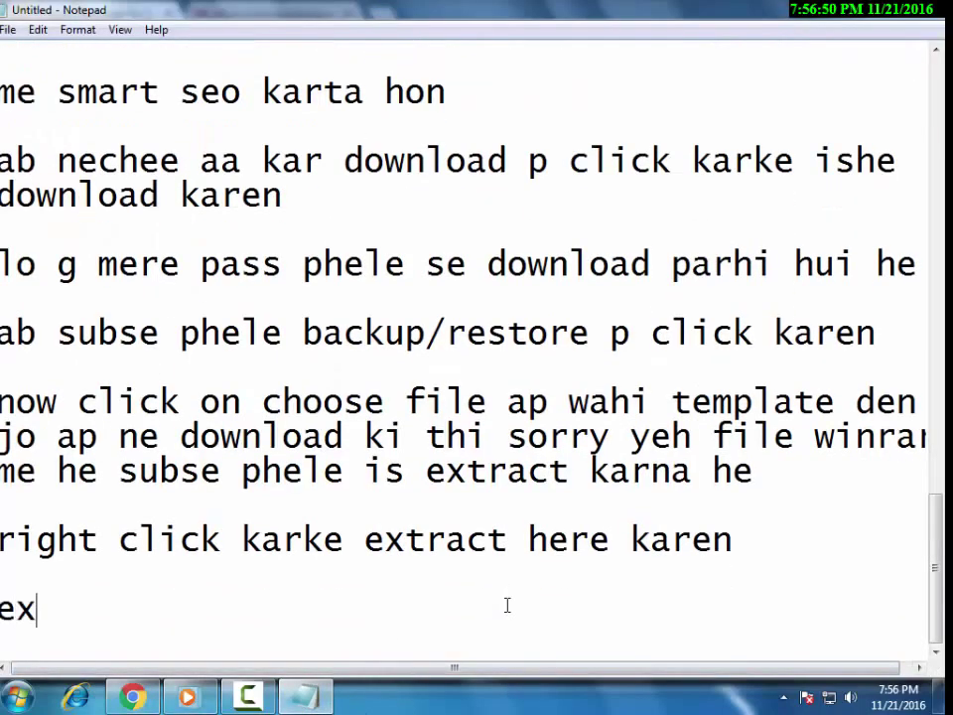
pyautogui.write('tract karne k bad ')
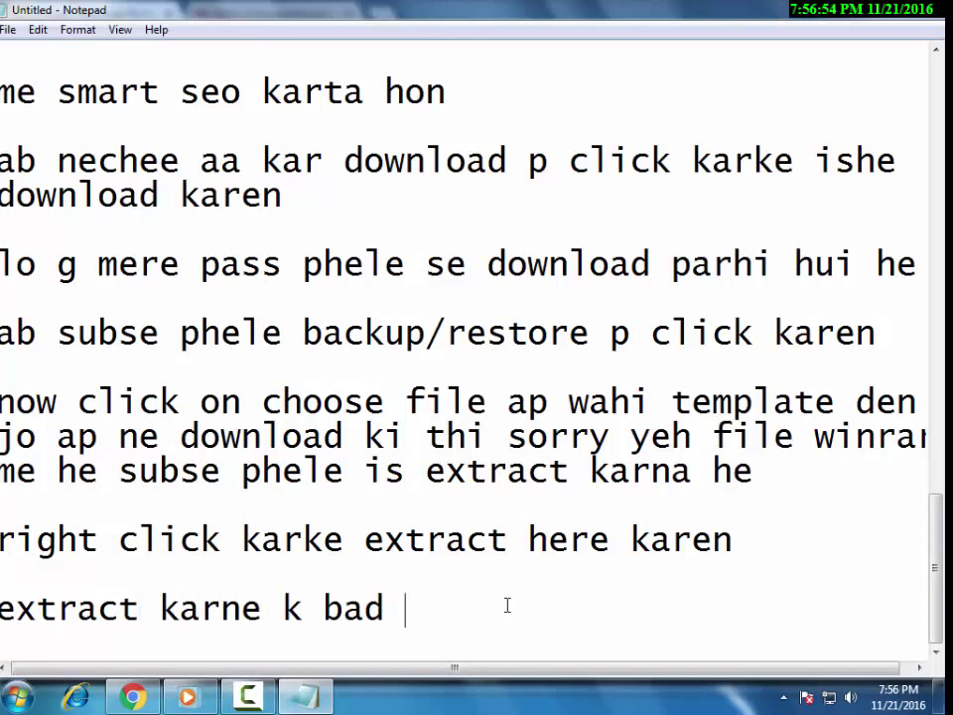
pyautogui.write('dubara s')
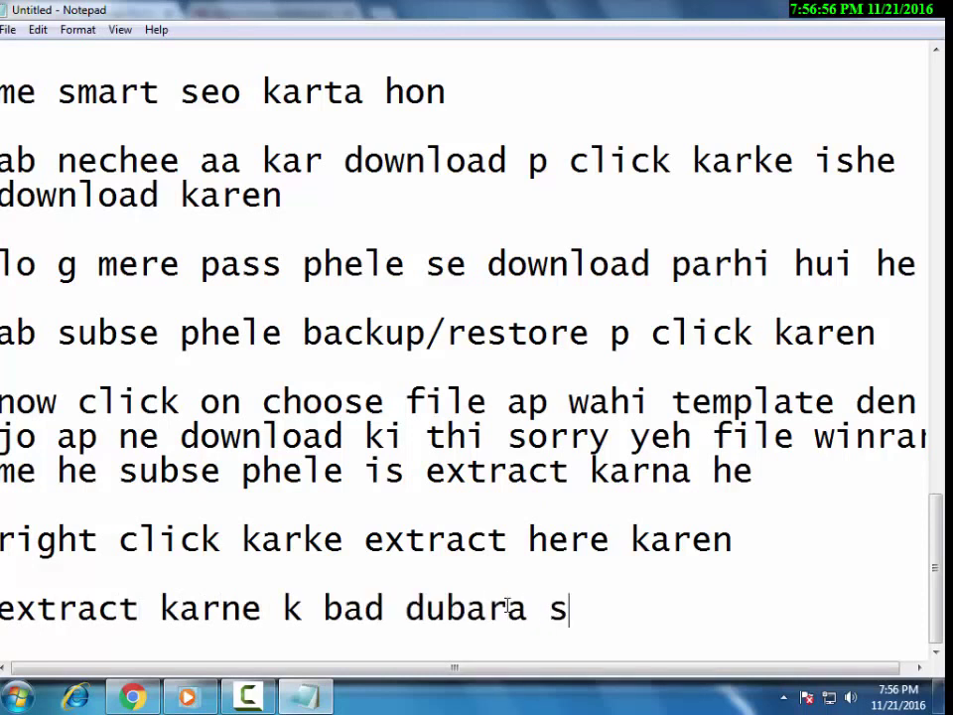
pyautogui.write('e cl')
pyautogui.write('hoose file p')
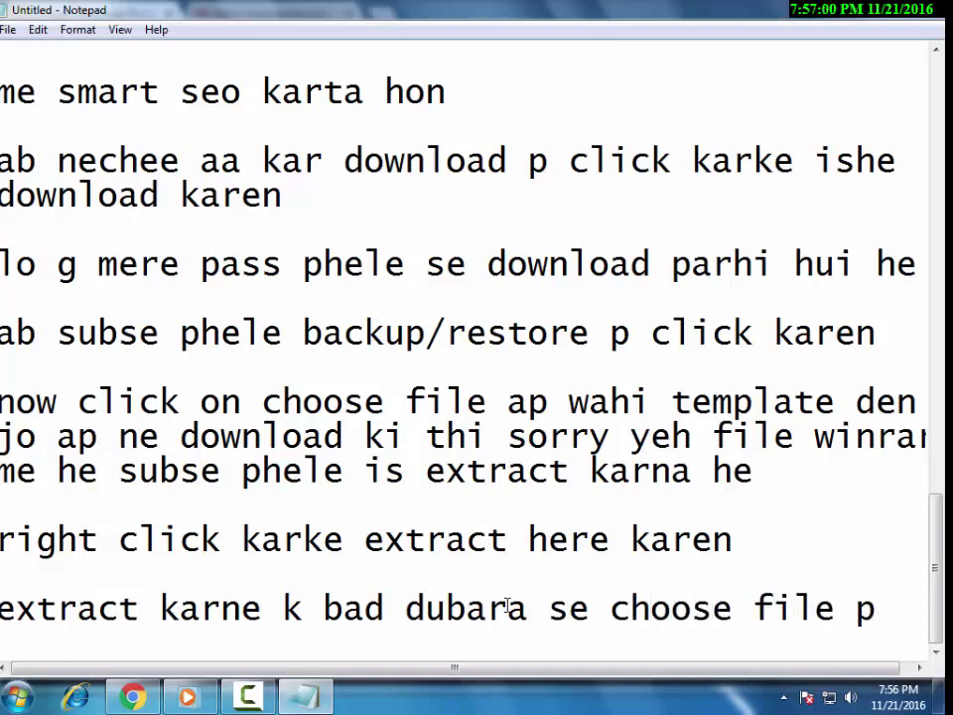
pyautogui.press('Return')
pyautogui.write('click kare')
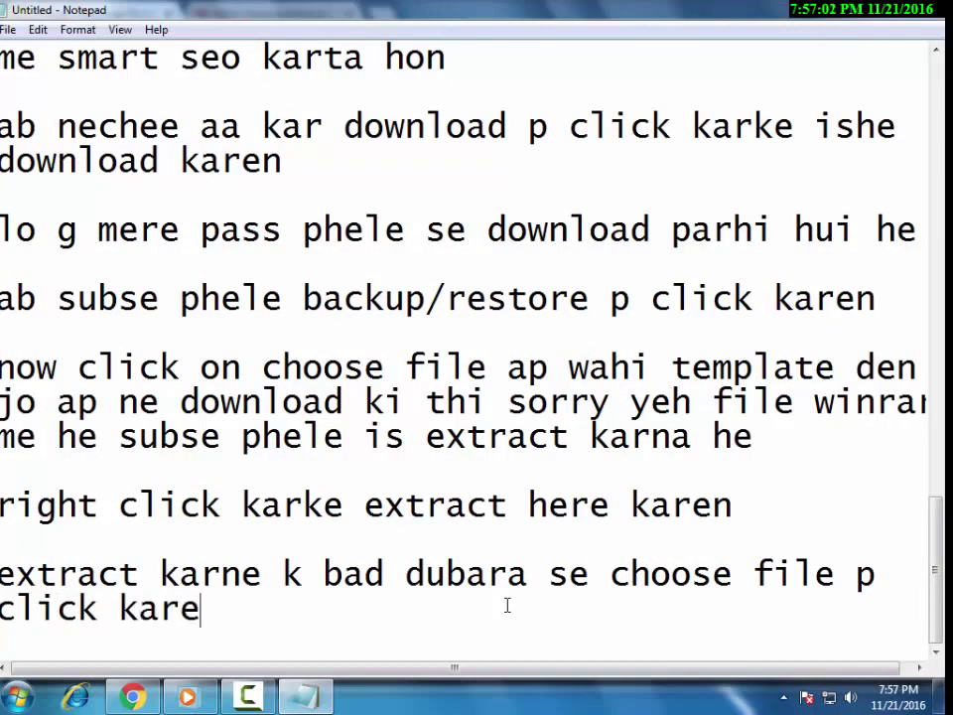
pyautogui.write('n th')
pyautogui.press('BackSpace')
pyautogui.write('then ')
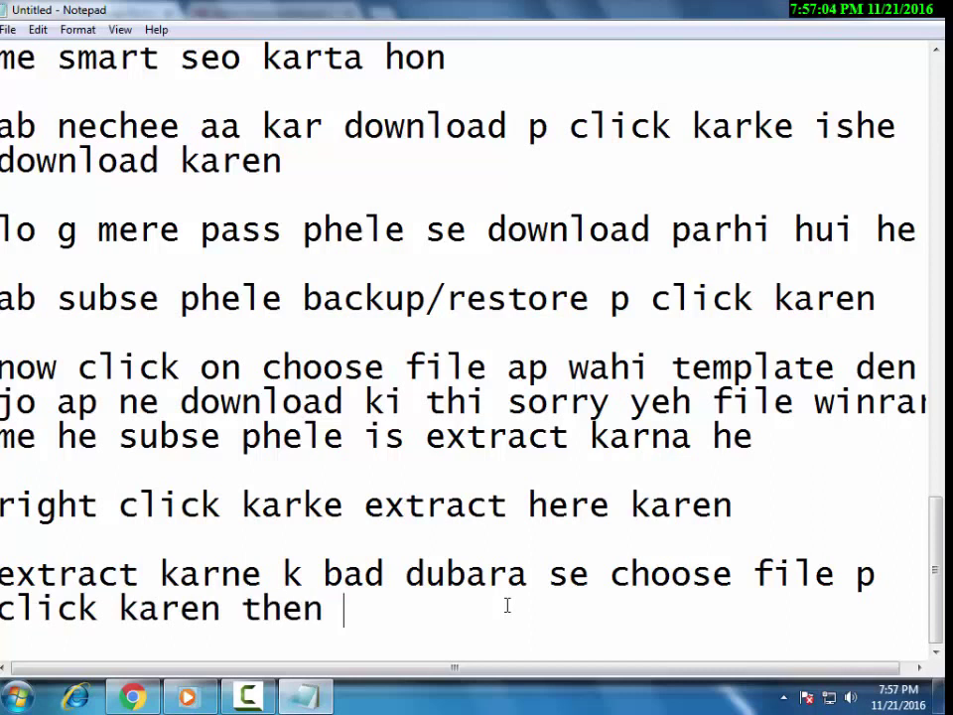
pyautogui.write('jo file extr')
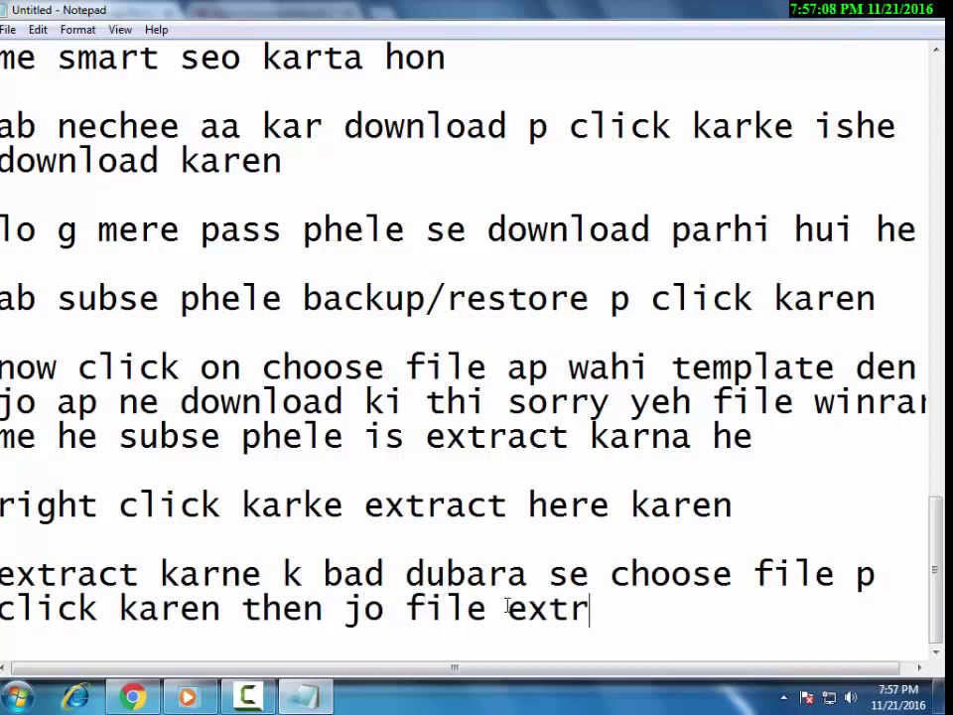
pyautogui.write('act ki ')
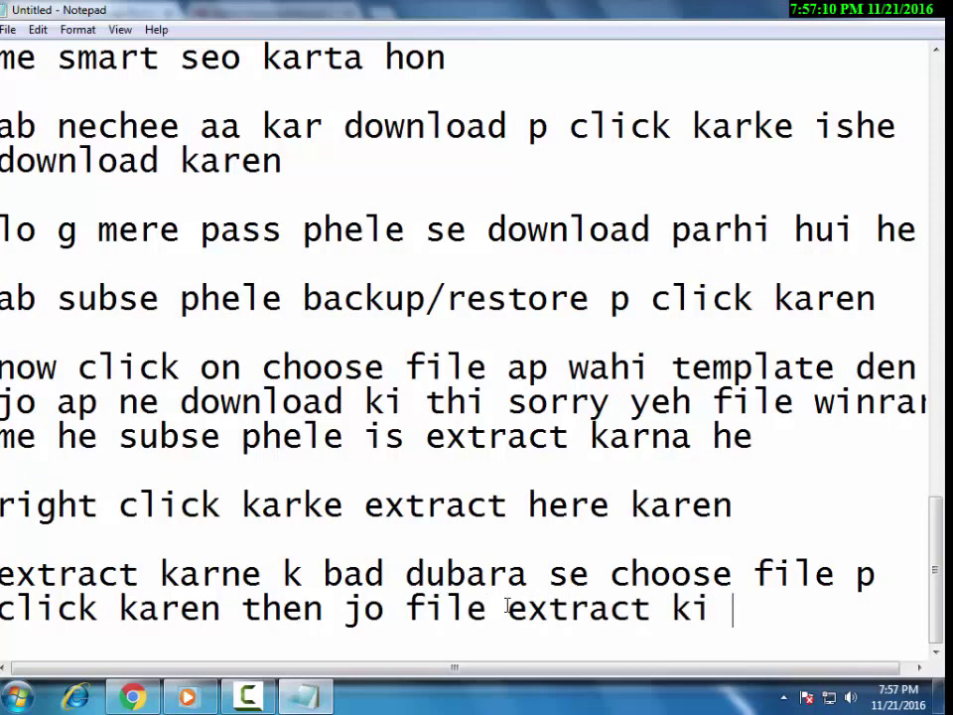
pyautogui.write('ushe')
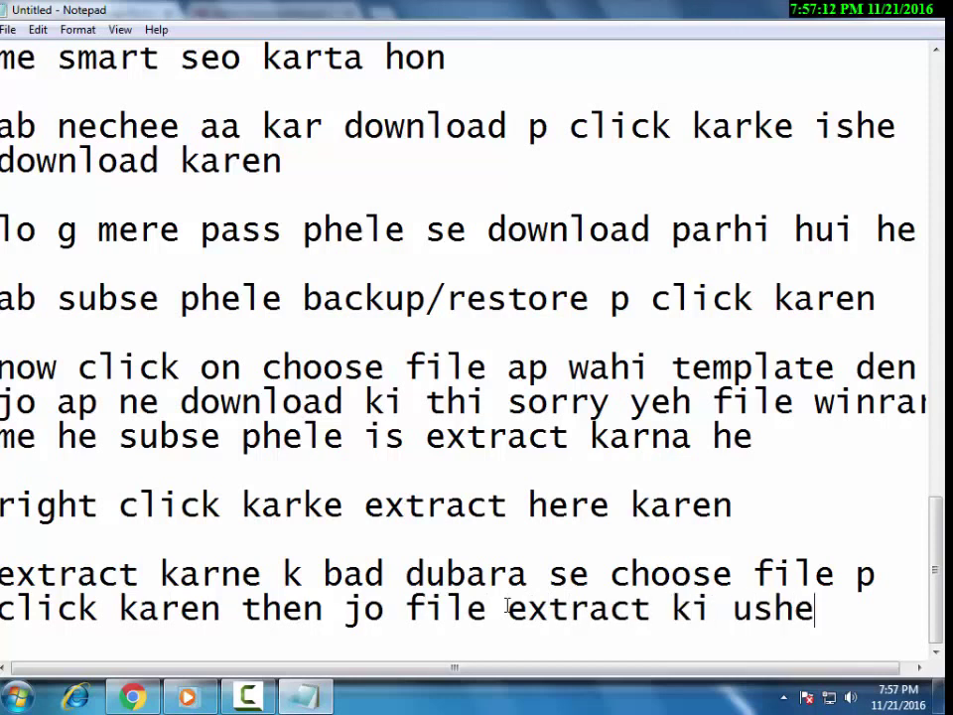
pyautogui.press('BackSpace')
pyautogui.press('BackSpace')
pyautogui.press('BackSpace')
pyautogui.press('BackSpace')
pyautogui.write('me')
pyautogui.press('Return')
pyautogui.write('j')
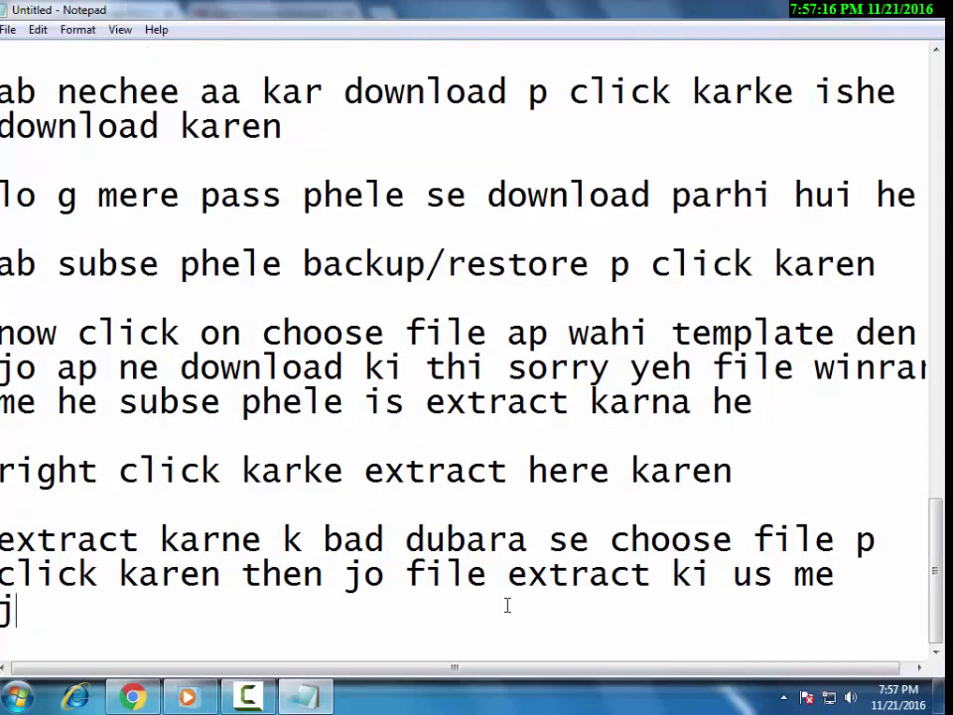
pyautogui.write('ayen')
pyautogui.click(132, 694)
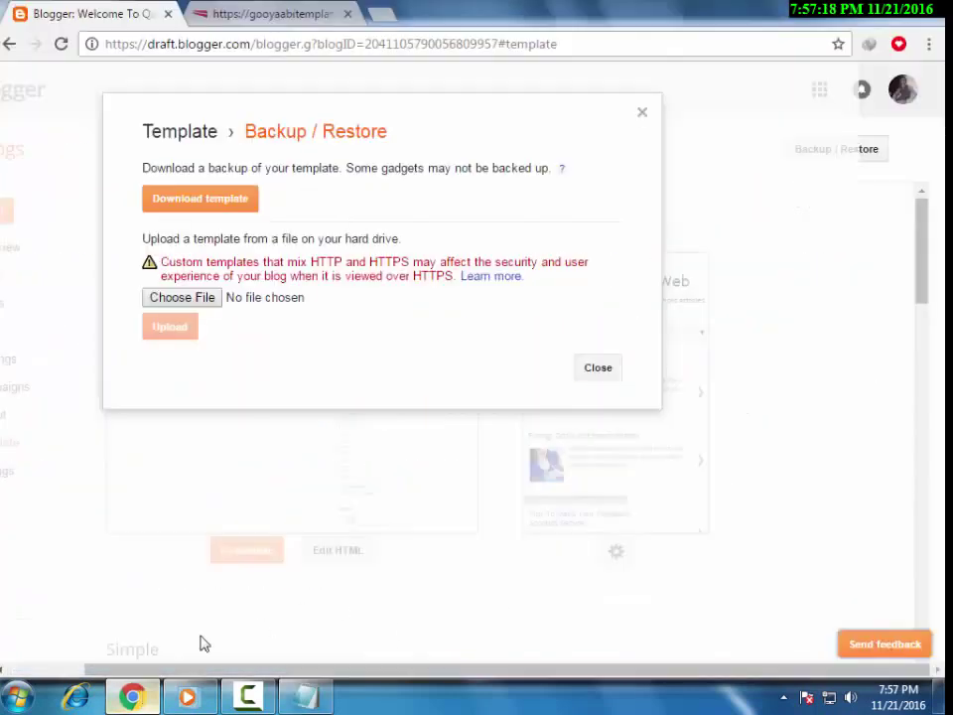
# Browse Choose File into Downloads > Compressed > Smart Seo Blogger Template, then return to Notepad.
pyautogui.click(203, 298)
pyautogui.doubleClick(235, 189)
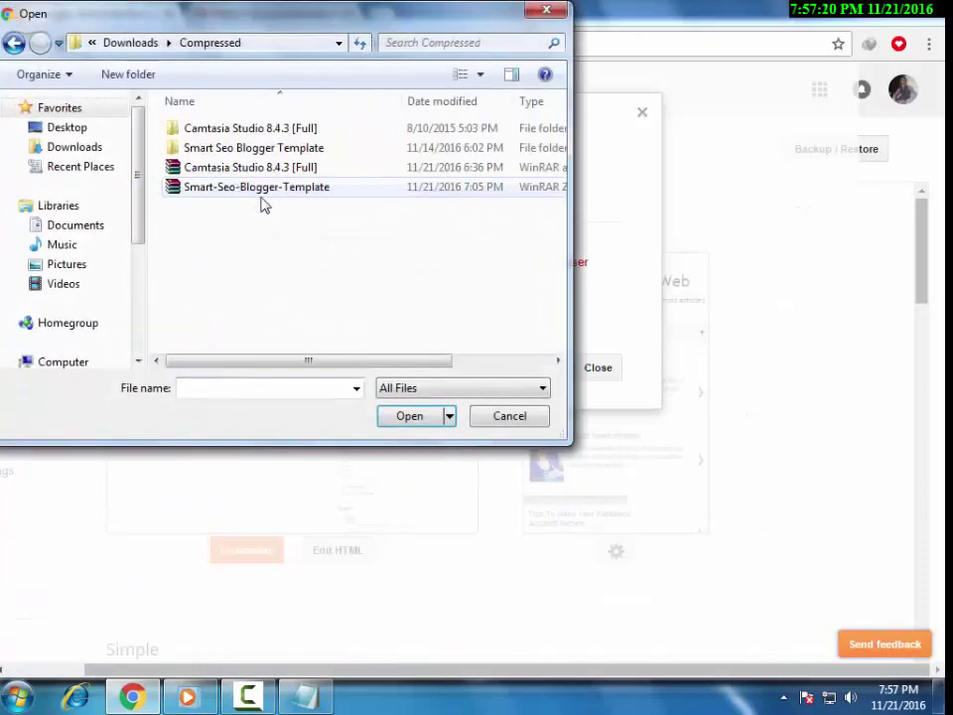
pyautogui.doubleClick(290, 153)
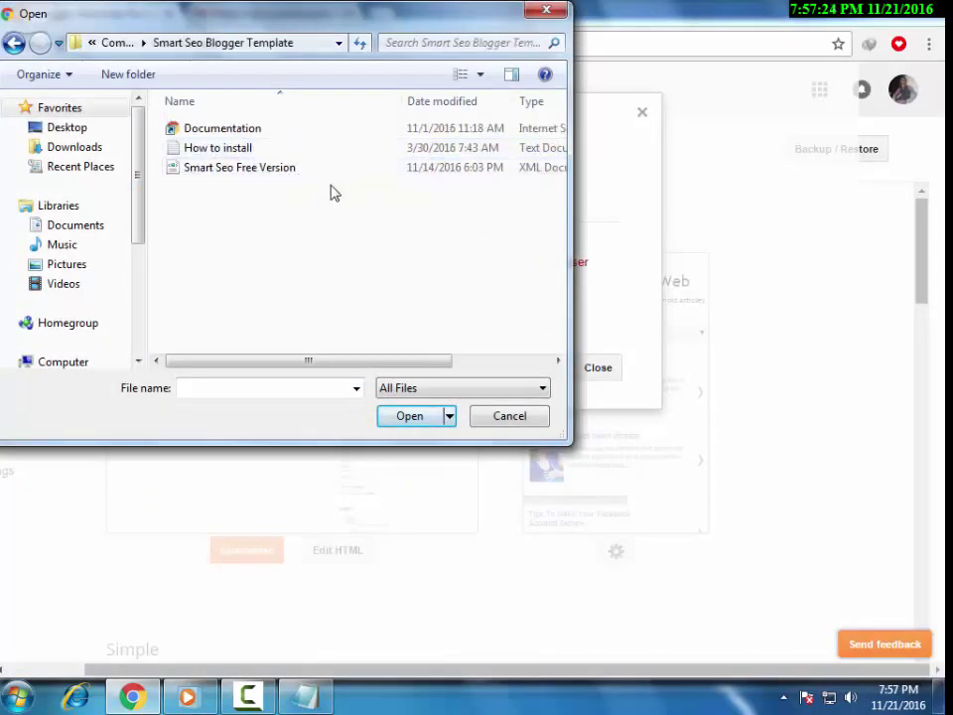
pyautogui.click(314, 702)
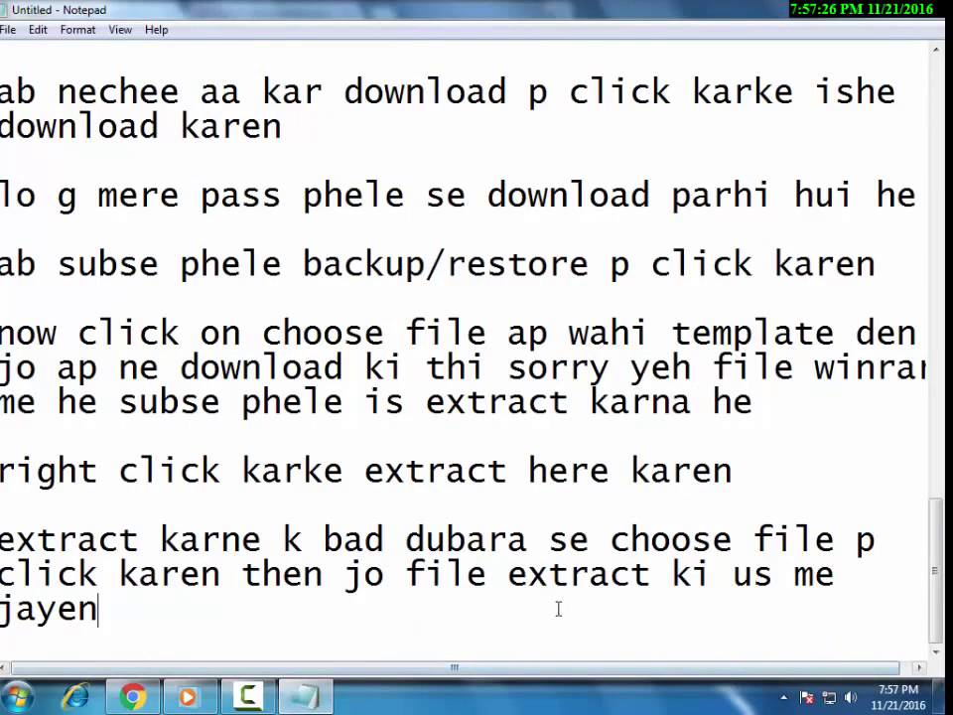
# Add a note telling readers to click the file named 'smart seo free version', then return to the picker.
pyautogui.press('Return')
pyautogui.press('Return')
pyautogui.write('ab neche')
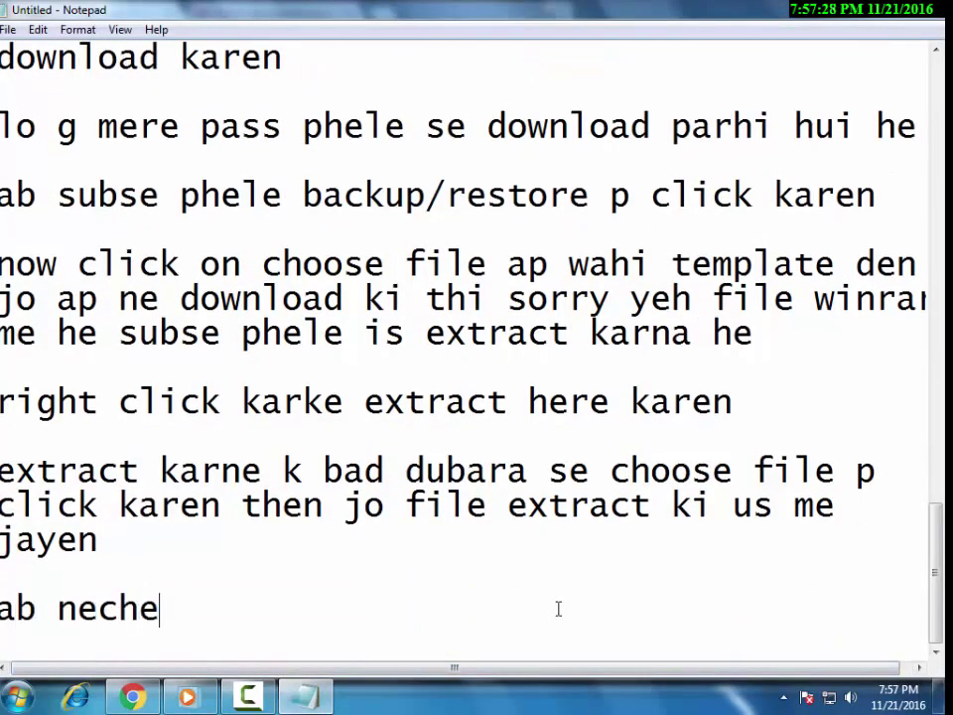
pyautogui.write('e smart seo')
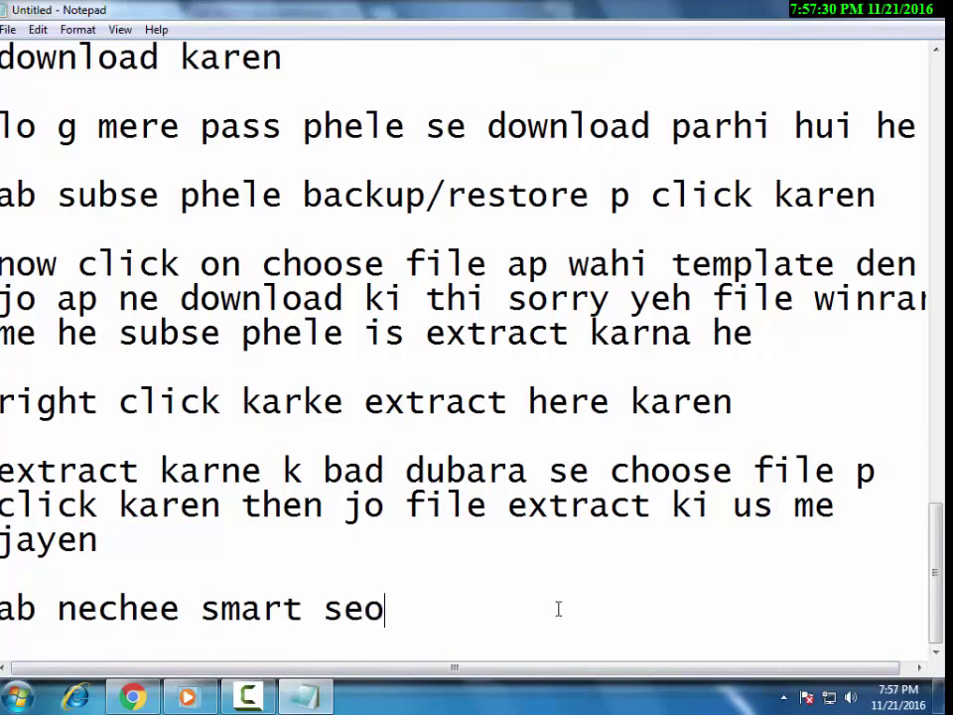
pyautogui.write(' free version k name')
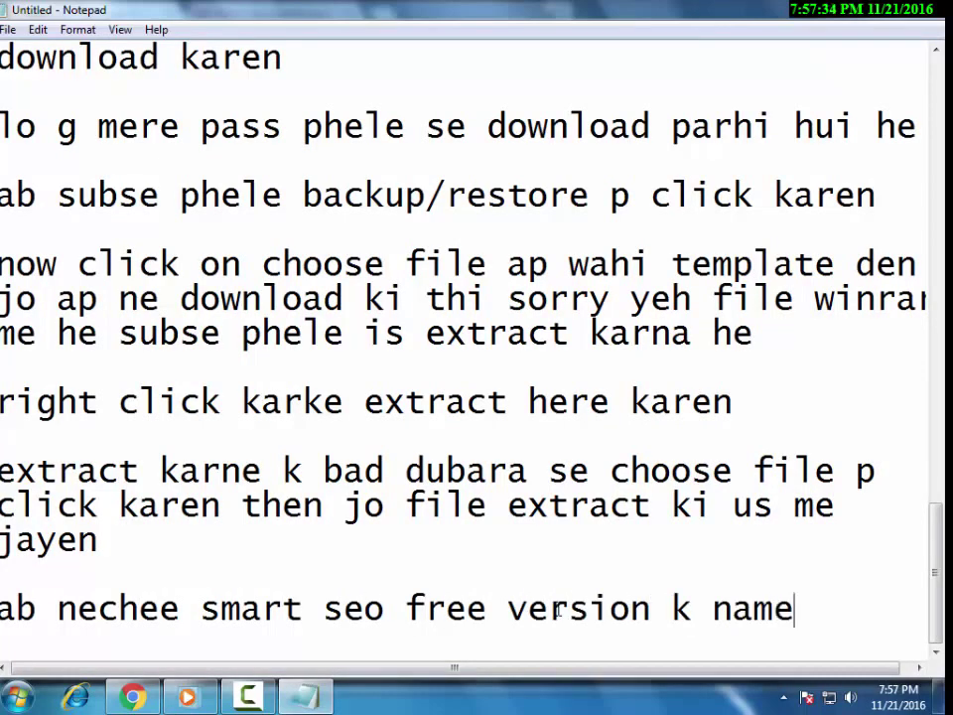
pyautogui.write(' se ek f')
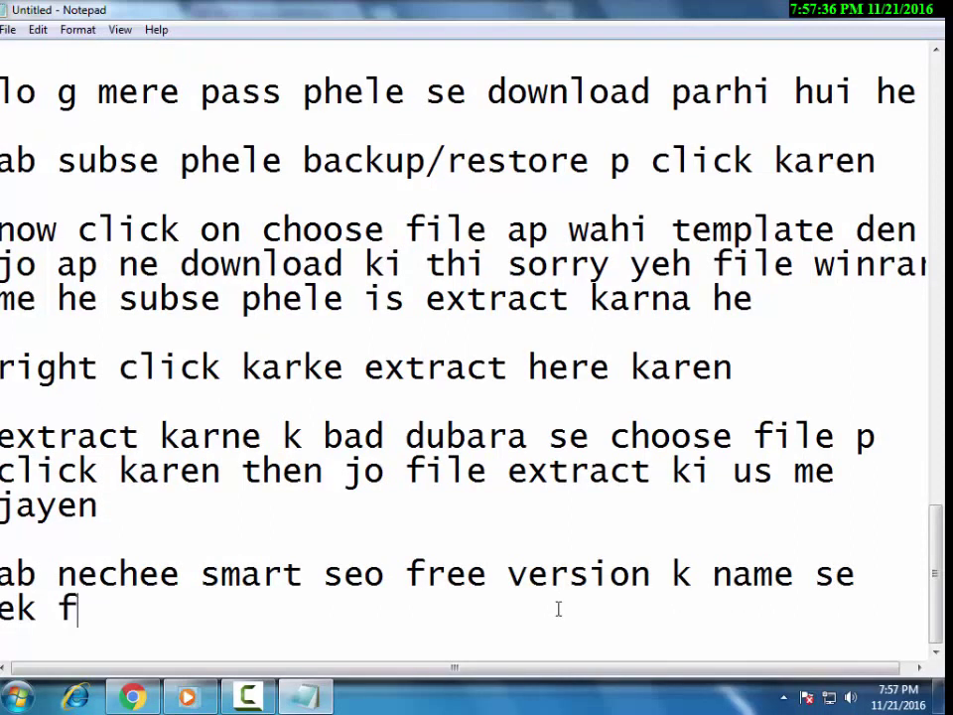
pyautogui.write('ile se')
pyautogui.press('BackSpace')
pyautogui.press('BackSpace')
pyautogui.write('he ')
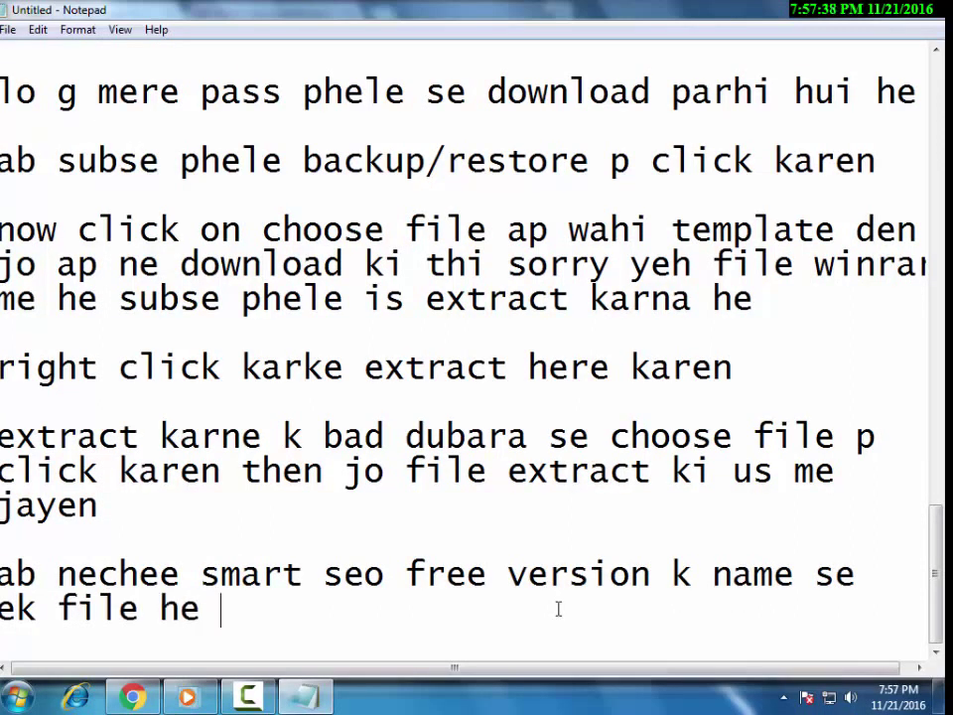
pyautogui.write('ushe ')
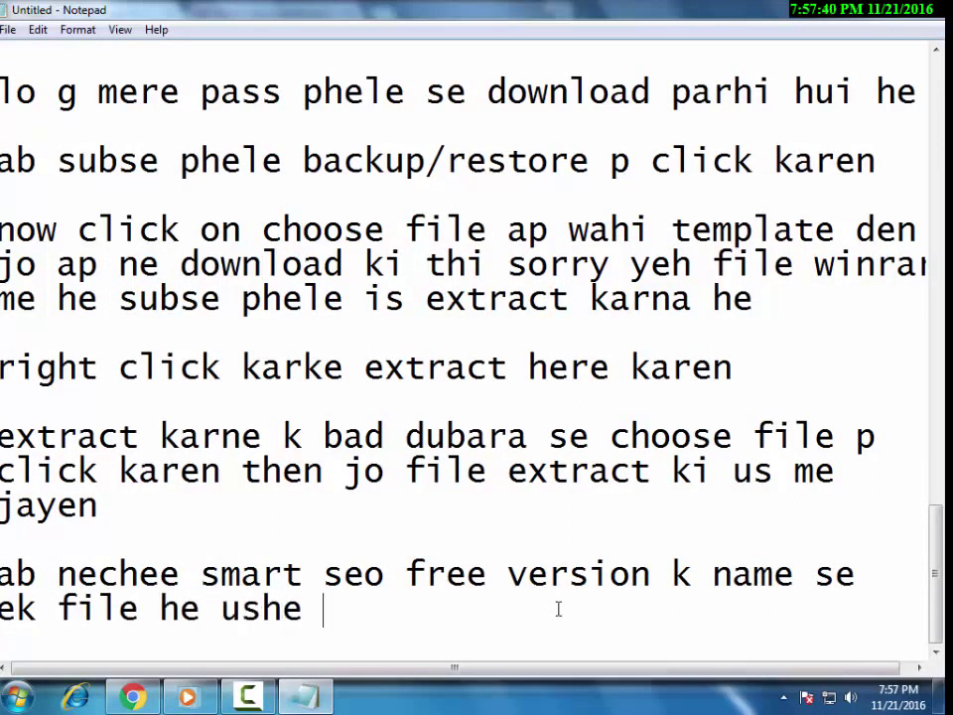
pyautogui.press('BackSpace')
pyautogui.press('BackSpace')
pyautogui.press('BackSpace')
pyautogui.write(' p')
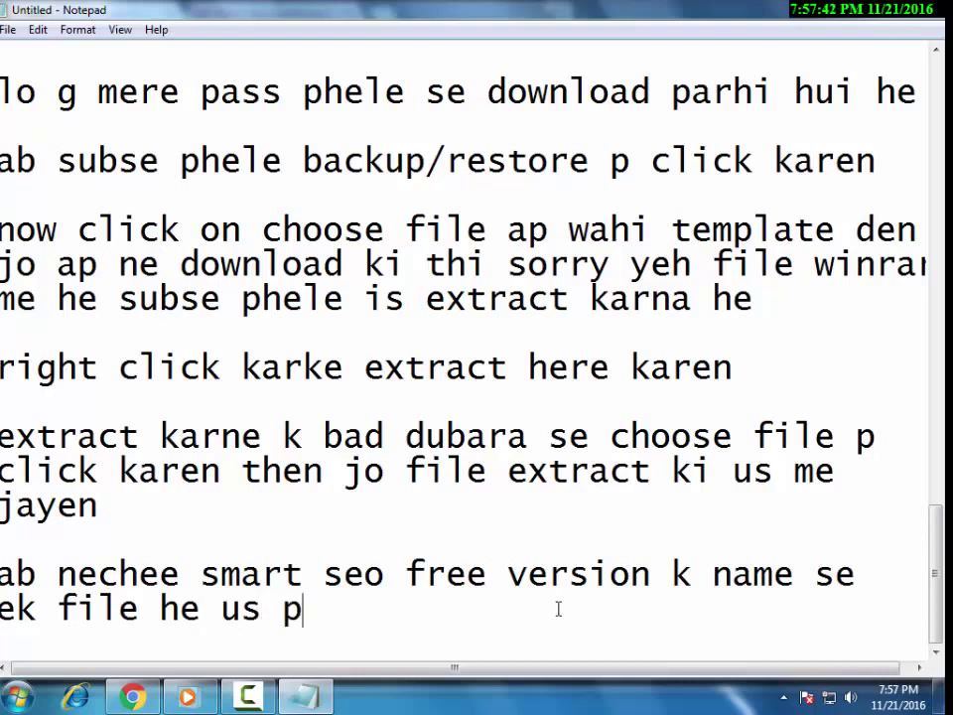
pyautogui.write(' click karen')
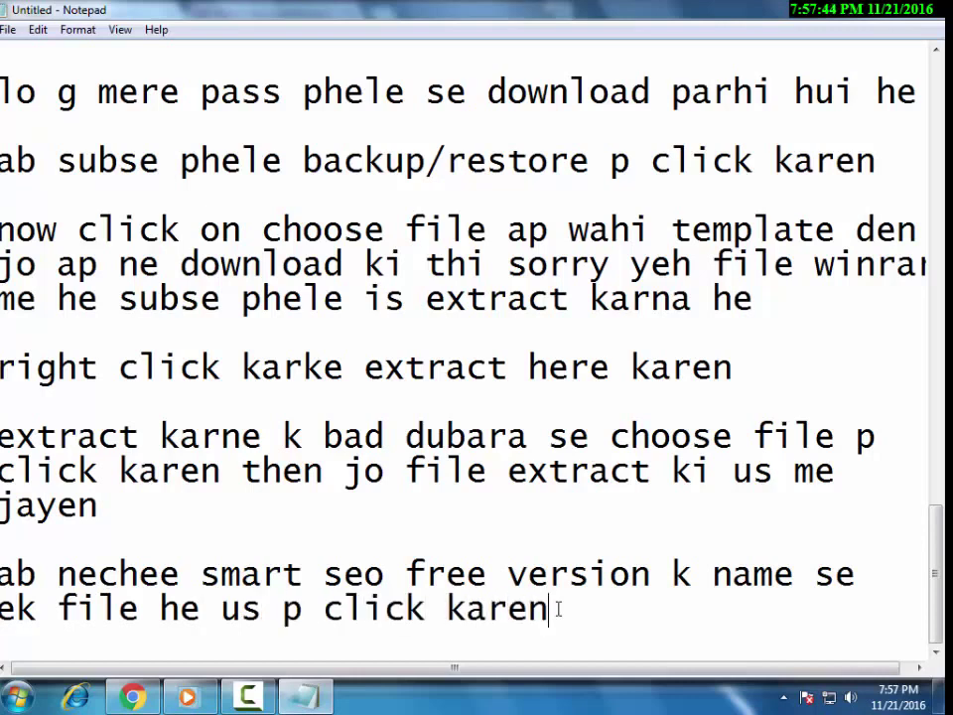
pyautogui.hotkey('alt', 'Tab')
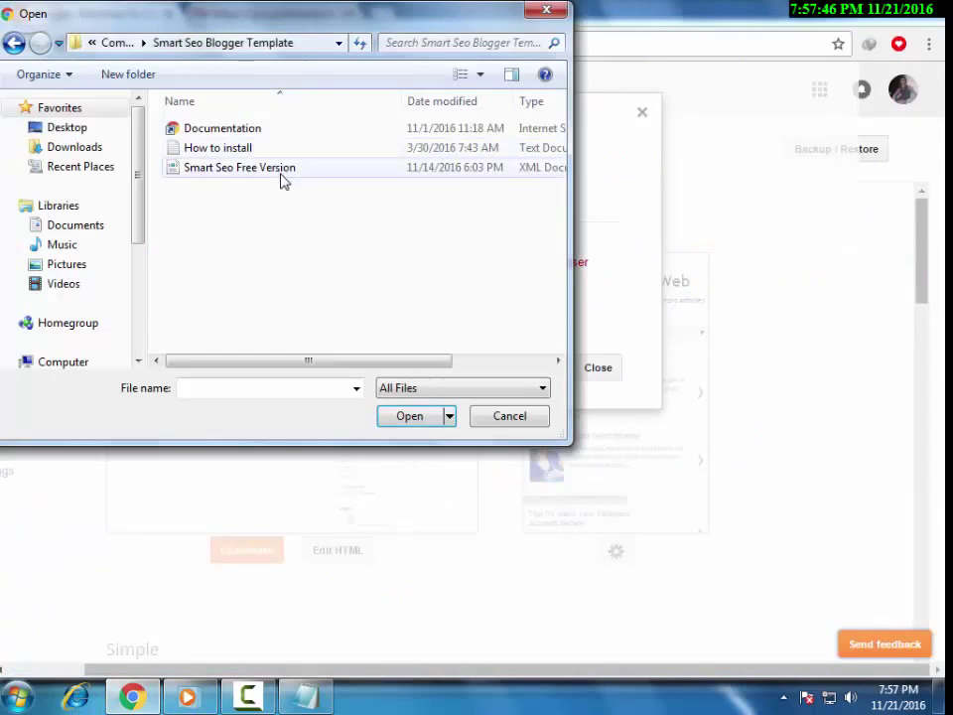
# Choose Smart Seo Free Version for upload and note 'now click on upload'.
pyautogui.click(281, 171)
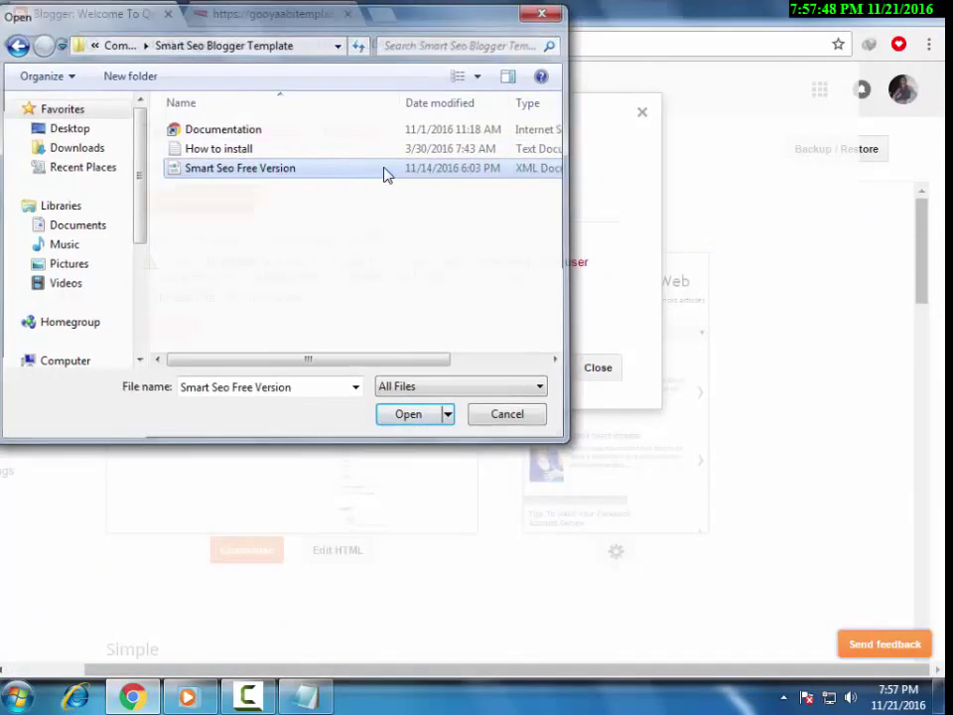
pyautogui.doubleClick(386, 173)
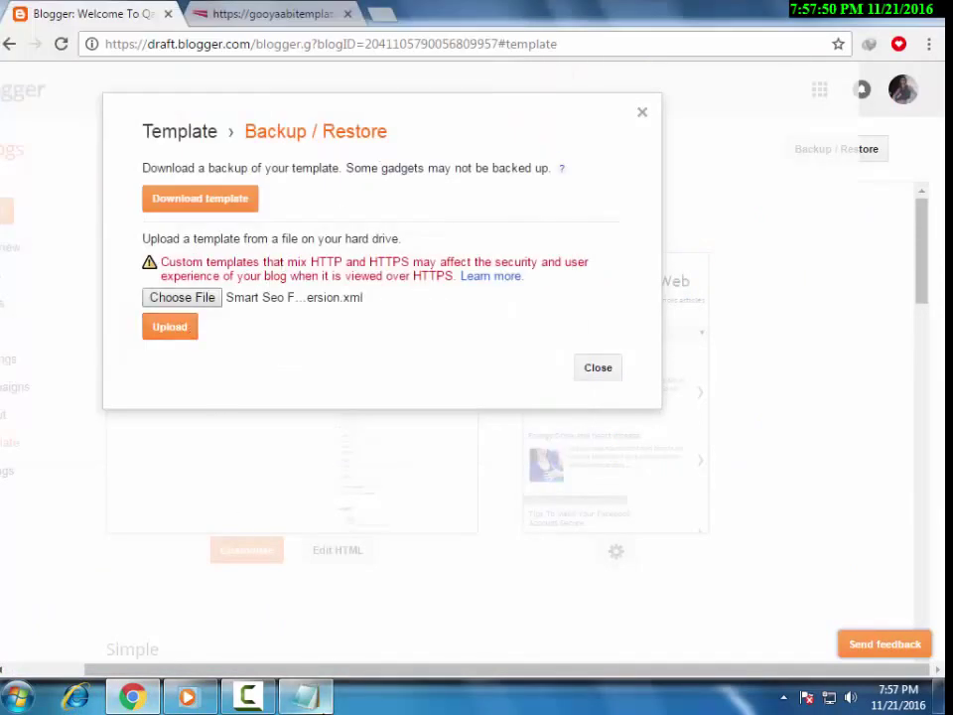
pyautogui.hotkey('alt', 'Tab')
pyautogui.write('now')
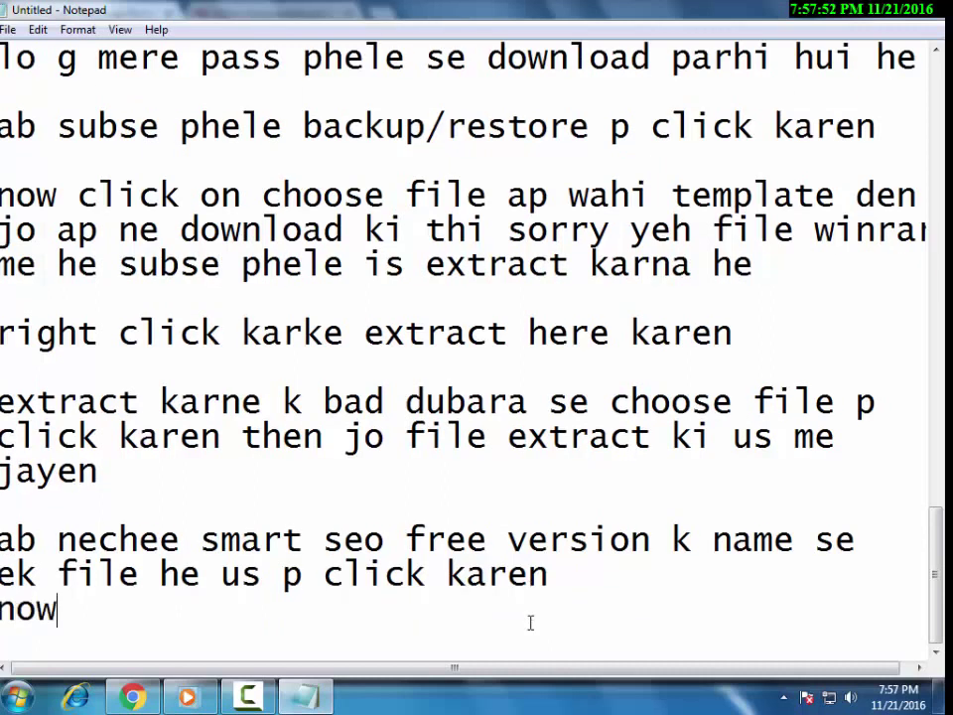
pyautogui.write(' click ')
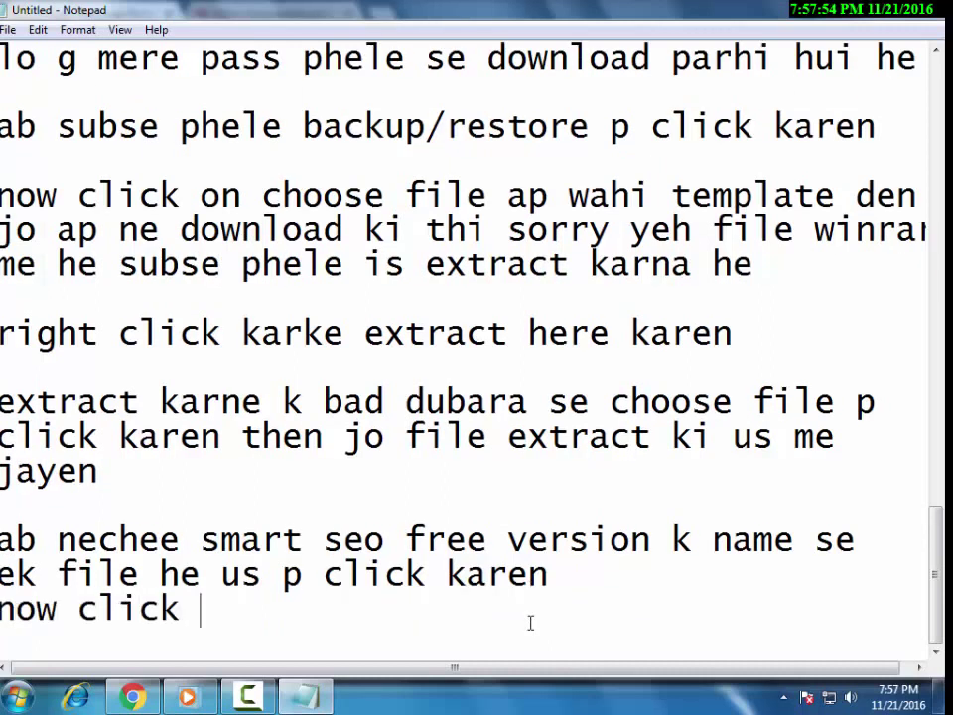
pyautogui.write('on upload')
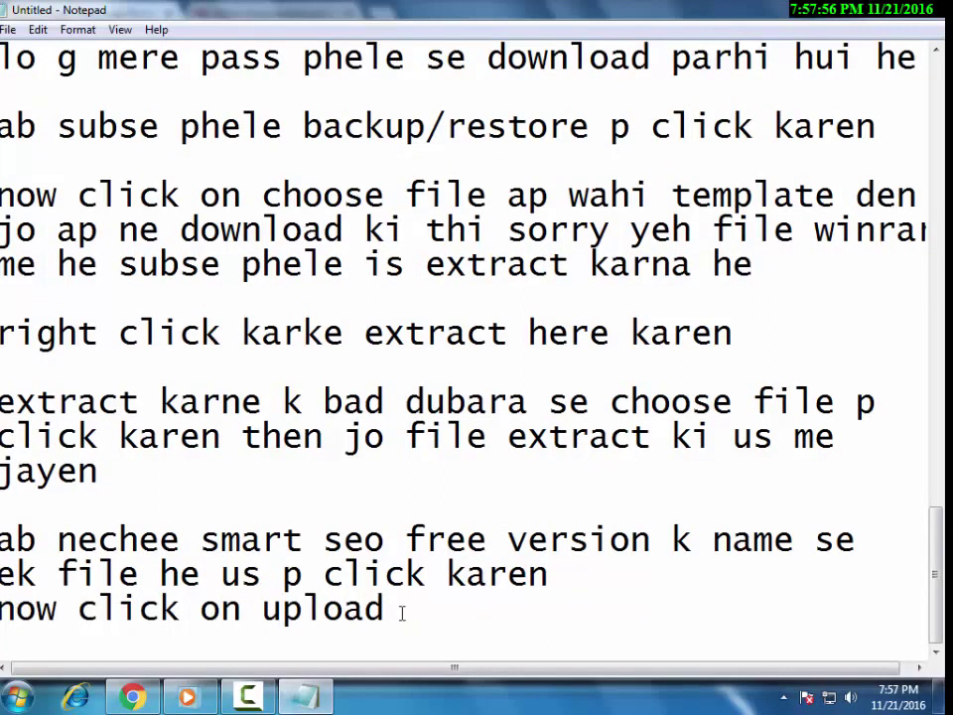
# Upload the chosen template in Backup / Restore and close the extra browser tab.
pyautogui.hotkey('alt', 'Tab')
pyautogui.click(179, 328)
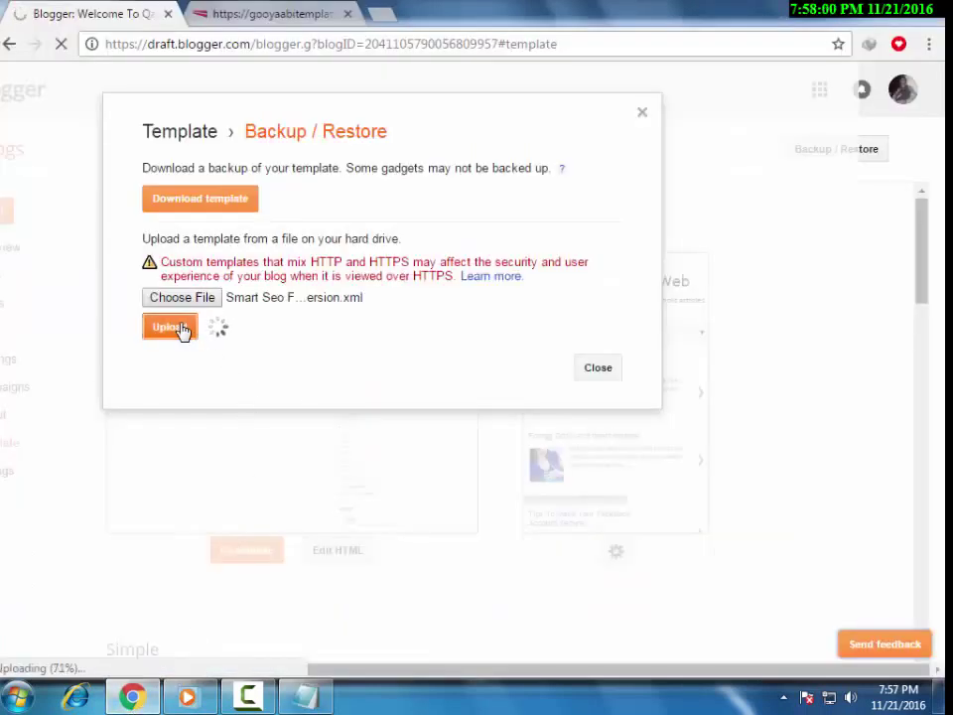
pyautogui.click(346, 15)
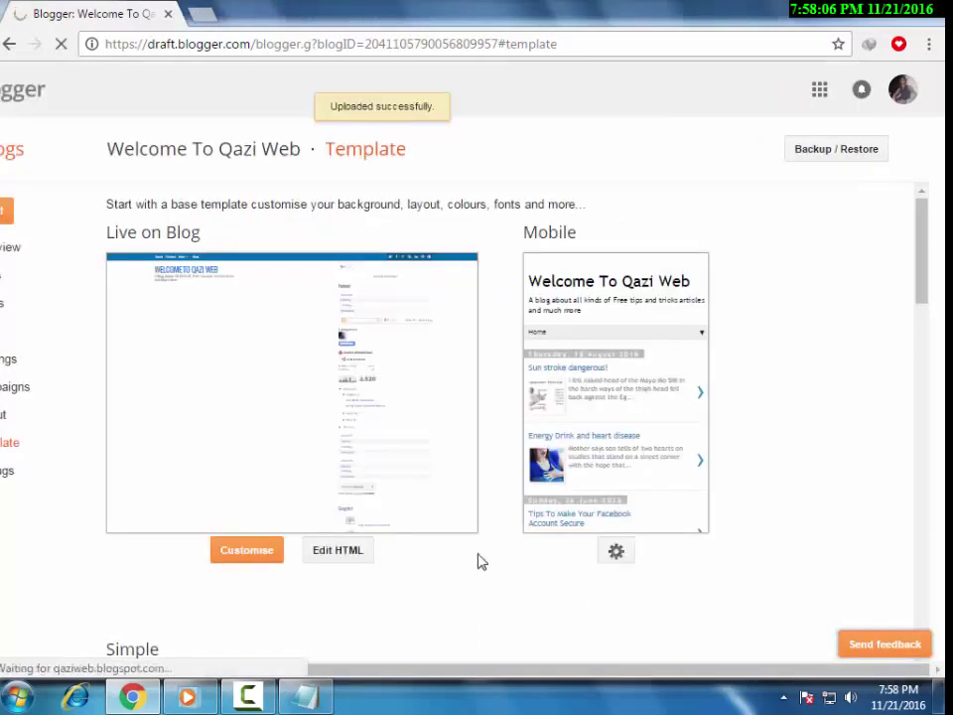
# Add 'done........... :) :) :) template change' and begin 'ab ishee check karne k liye', then return to Blogger.
pyautogui.moveTo(309, 705)
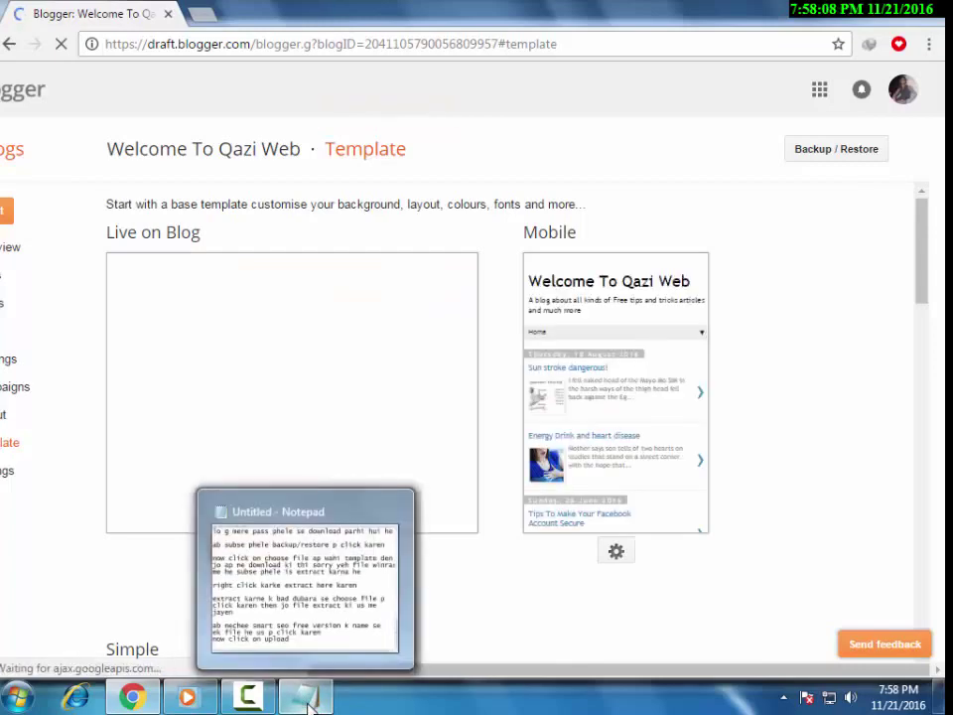
pyautogui.click(286, 705)
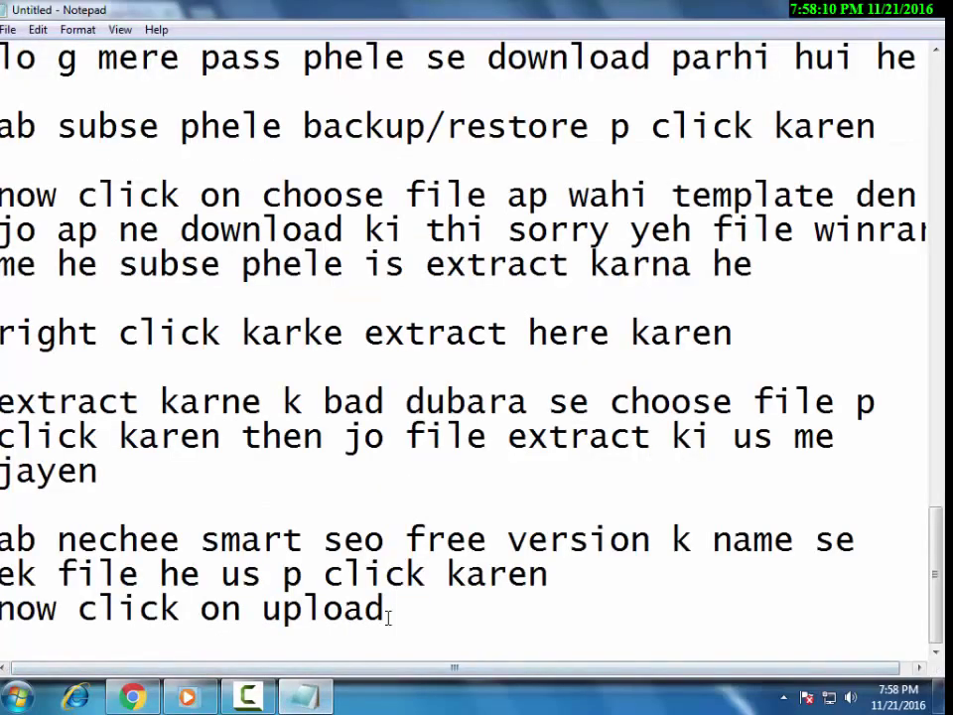
pyautogui.press('Return')
pyautogui.press('Return')
pyautogui.write('done........... :) :) :)')
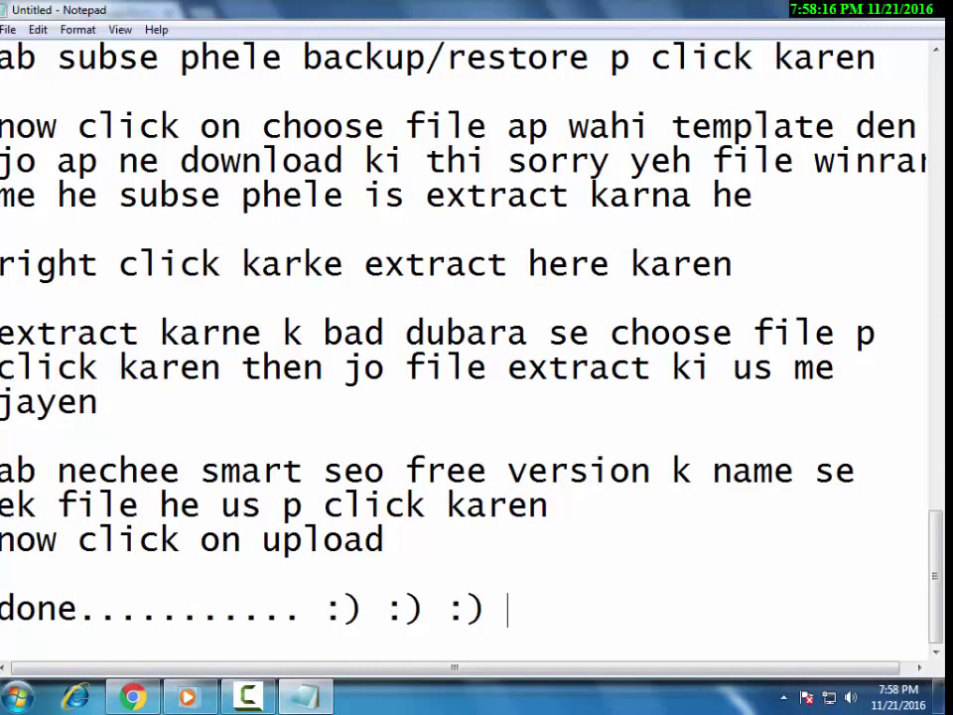
pyautogui.write(' templ')
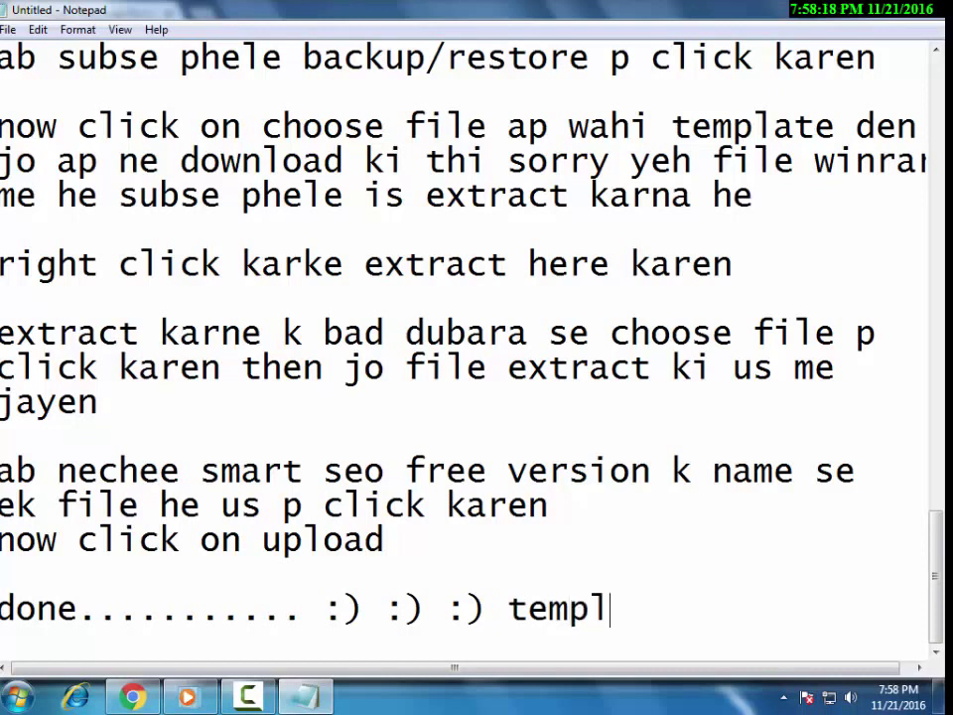
pyautogui.write('ate change')
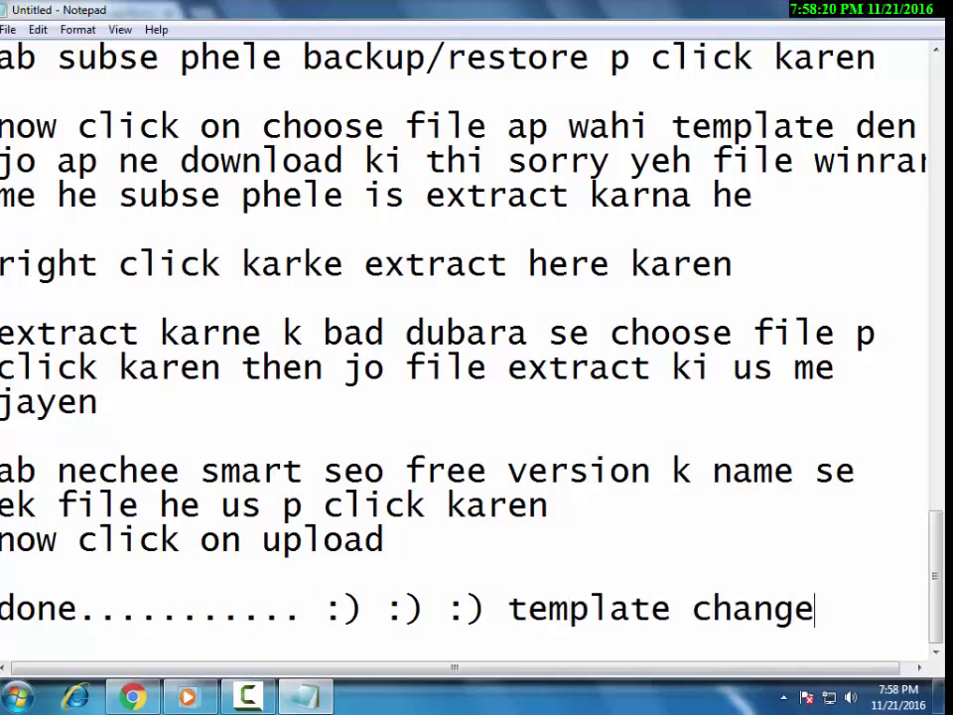
pyautogui.press('Return')
pyautogui.press('Return')
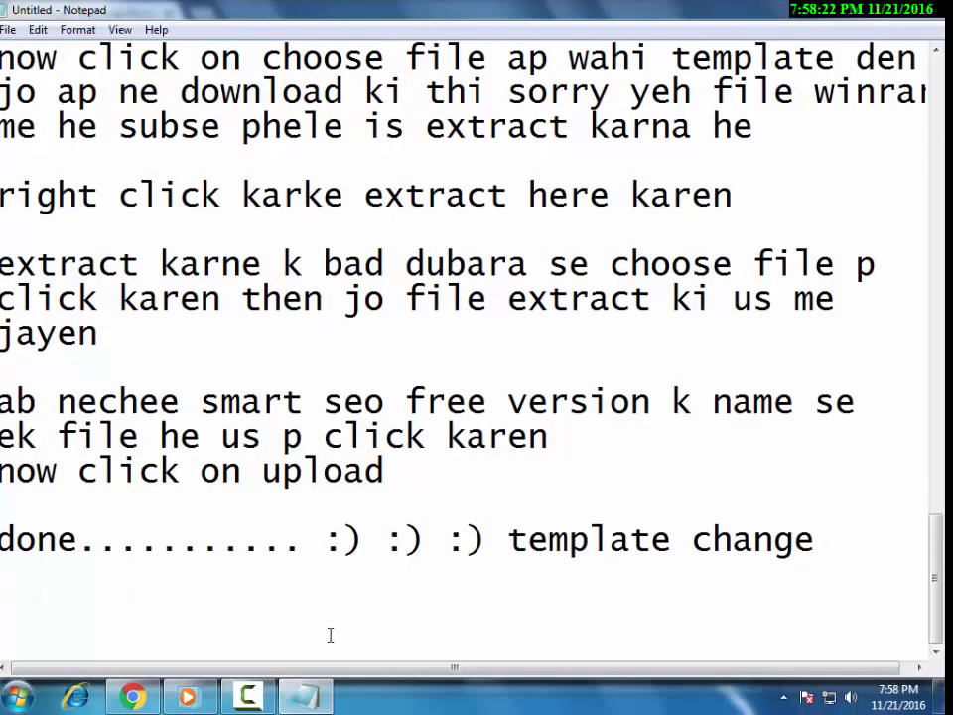
pyautogui.write('ab ishee che')
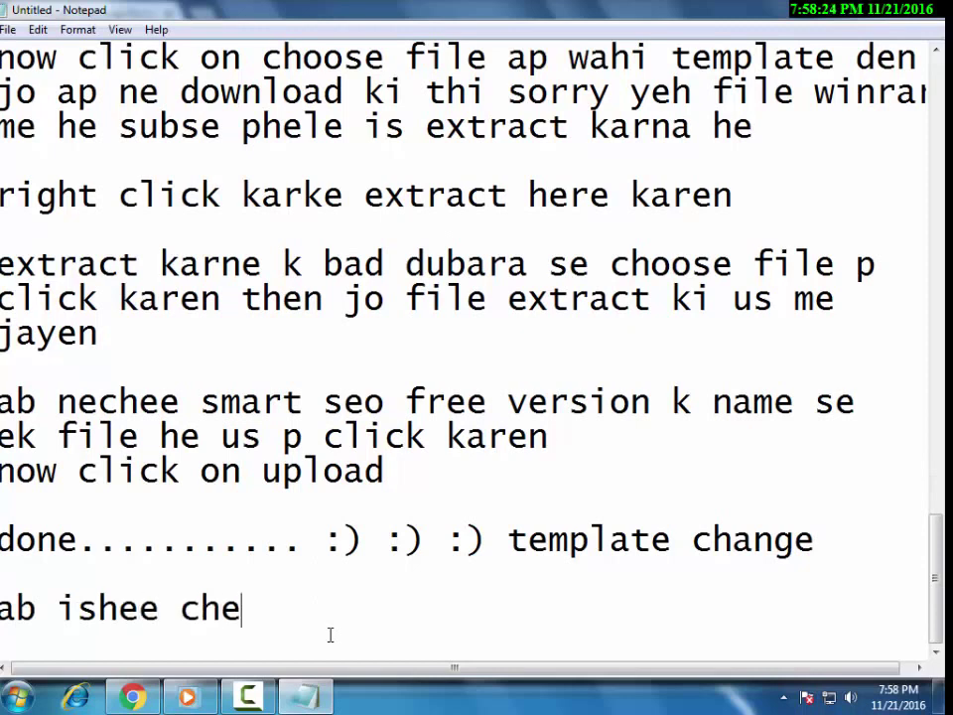
pyautogui.write('ck karne k liye')
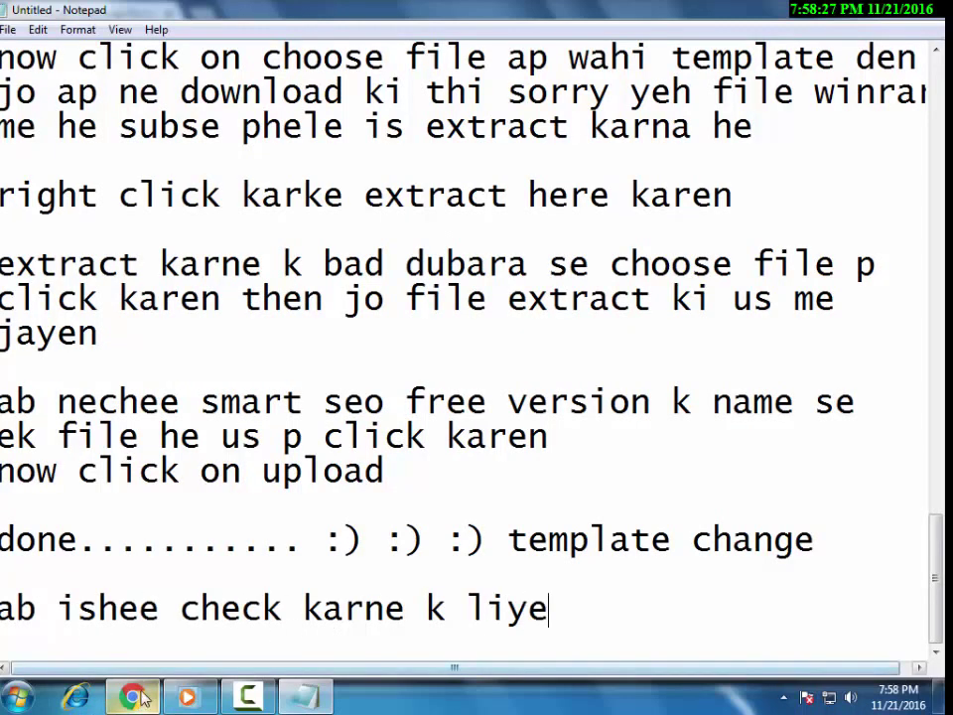
pyautogui.hotkey('alt', 'Tab')
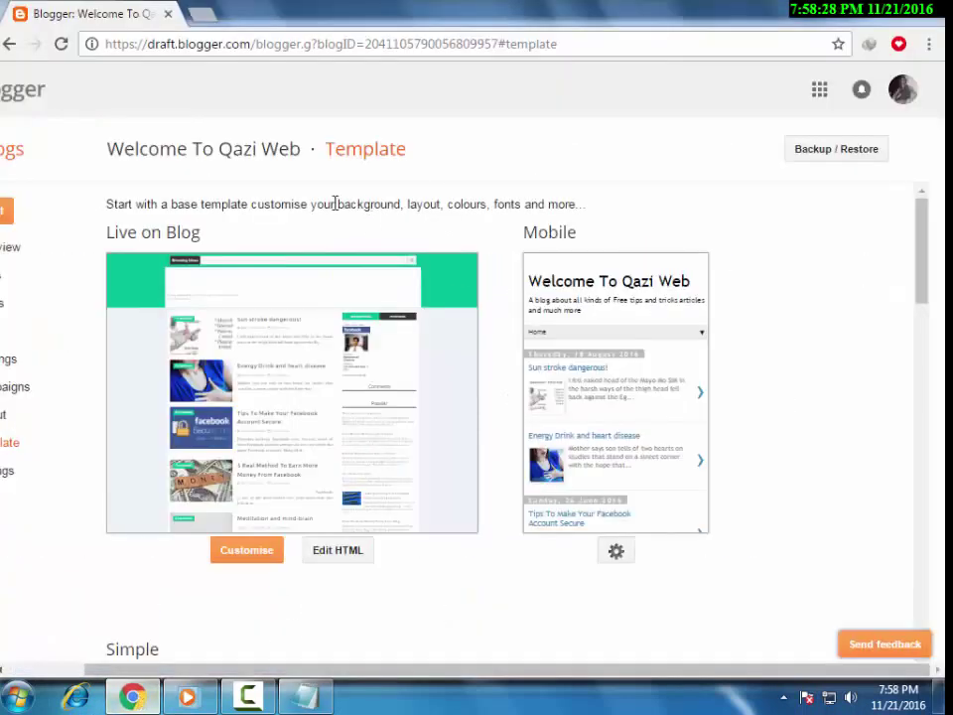
# Inspect the Live on Blog and Mobile previews of the applied Smart Seo template, leaving mobile settings unchanged.
pyautogui.scroll(-1, 676, 527)
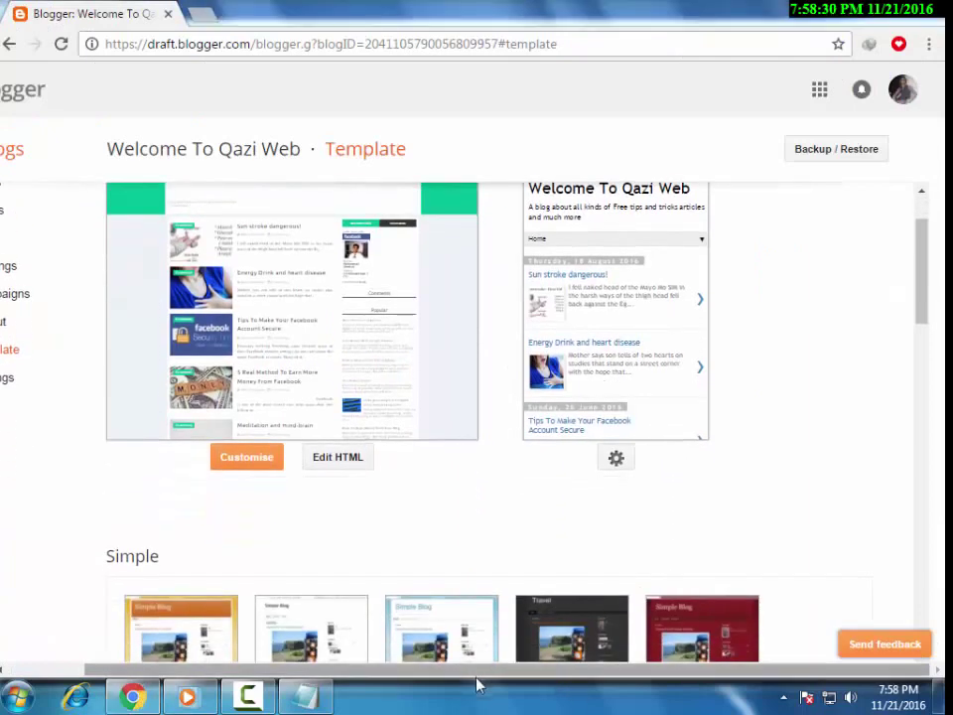
pyautogui.click(615, 458)
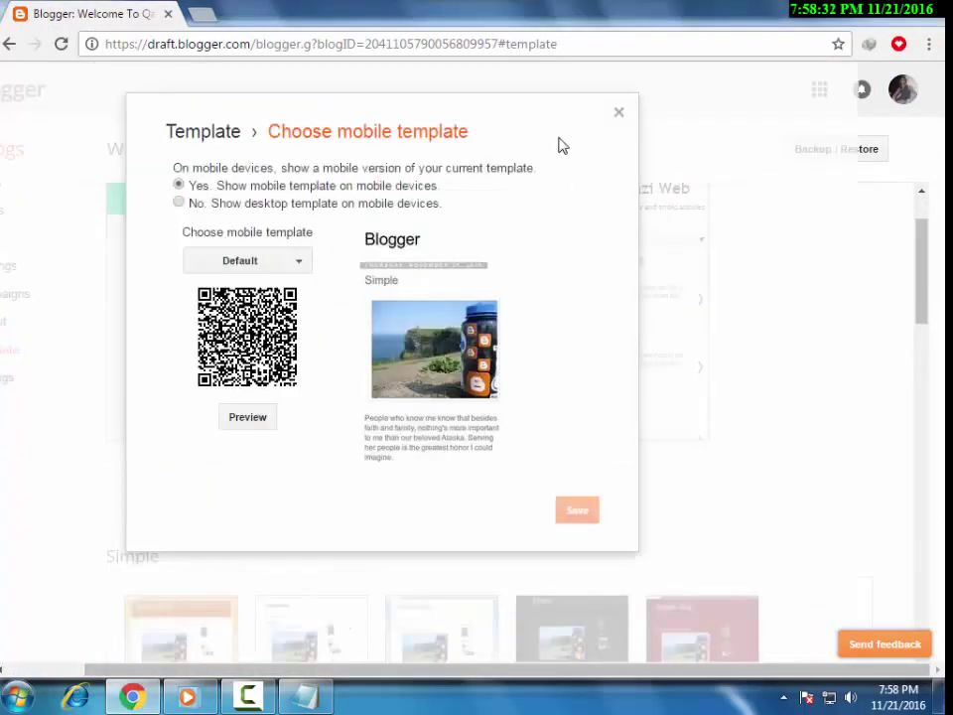
pyautogui.doubleClick(617, 110)
pyautogui.scroll(-2, 278, 298)
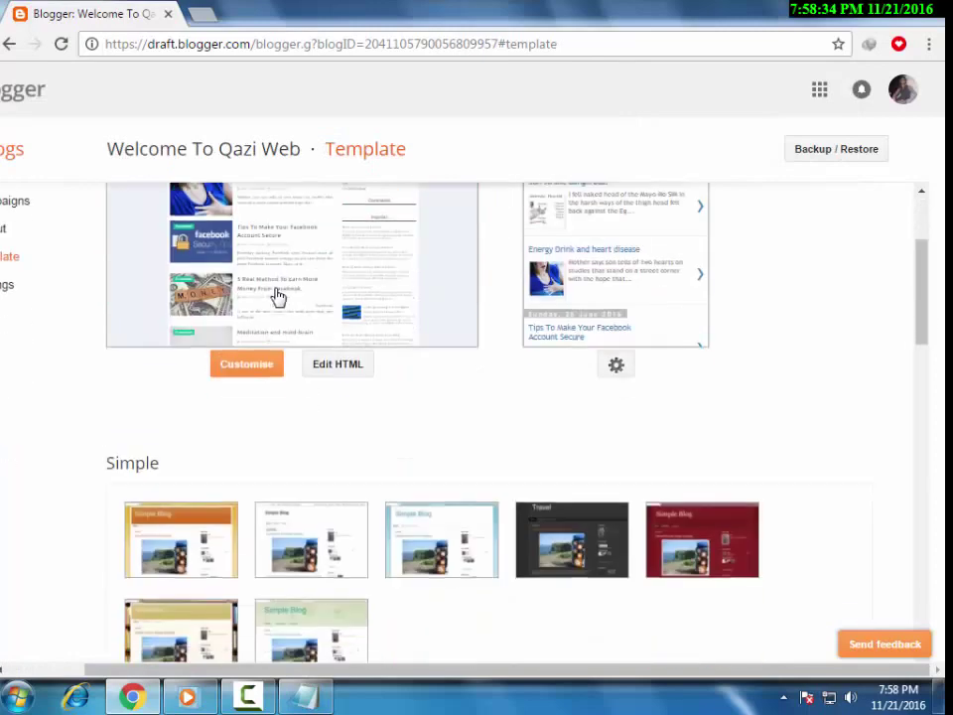
pyautogui.scroll(1, 262, 360)
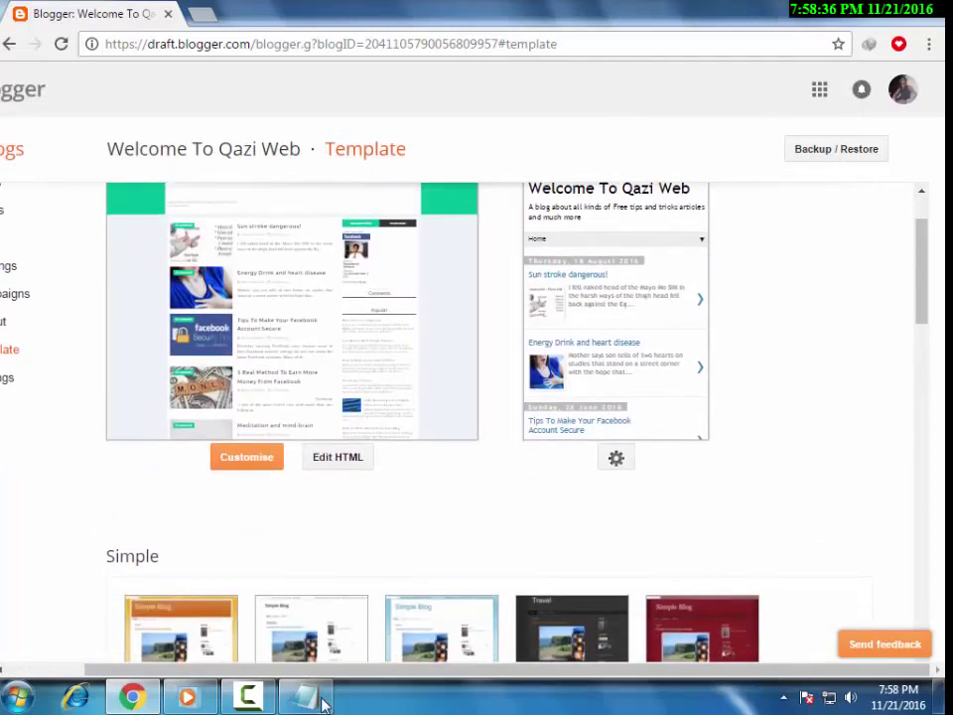
pyautogui.moveTo(319, 679); pyautogui.dragTo(134, 485)
pyautogui.scroll(1, 164, 465)
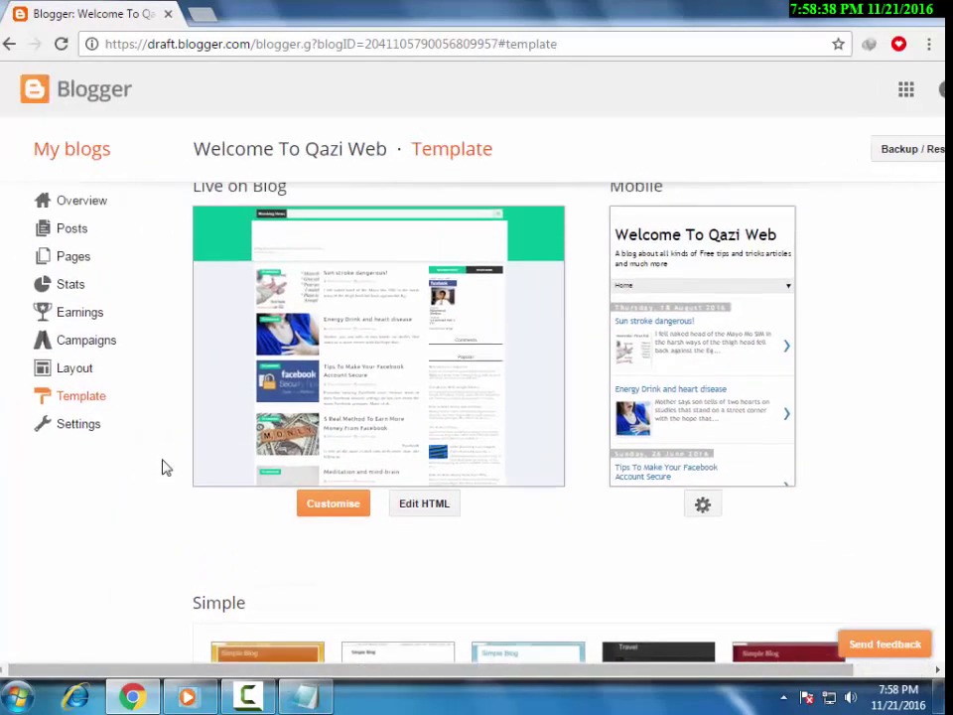
pyautogui.scroll(-2, 164, 466)
pyautogui.scroll(3, 908, 337)
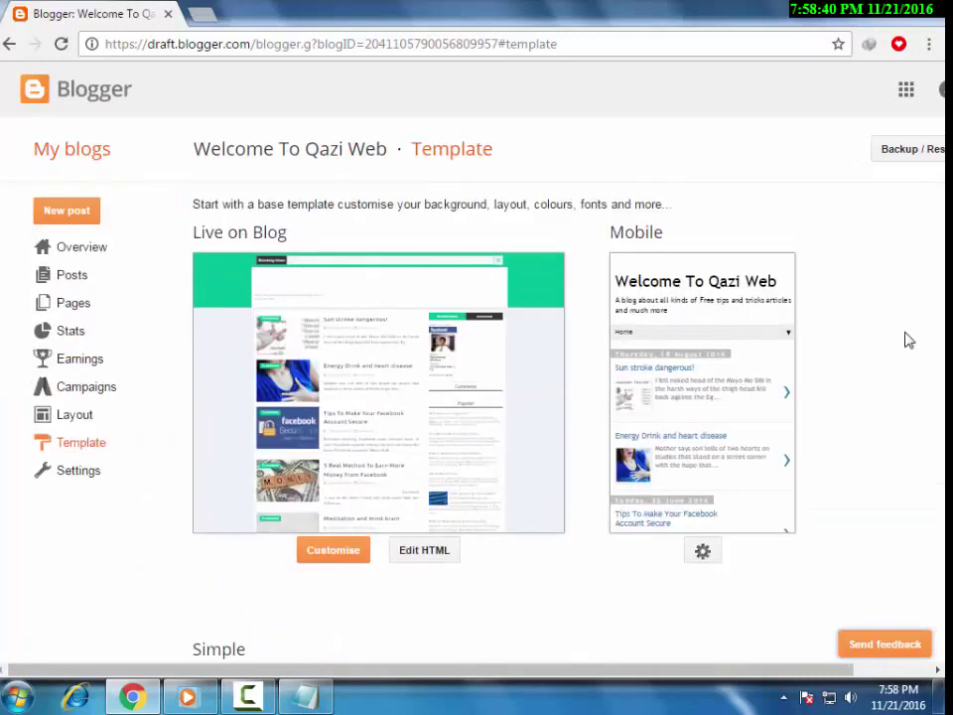
pyautogui.click(209, 15)
pyautogui.write('www.')
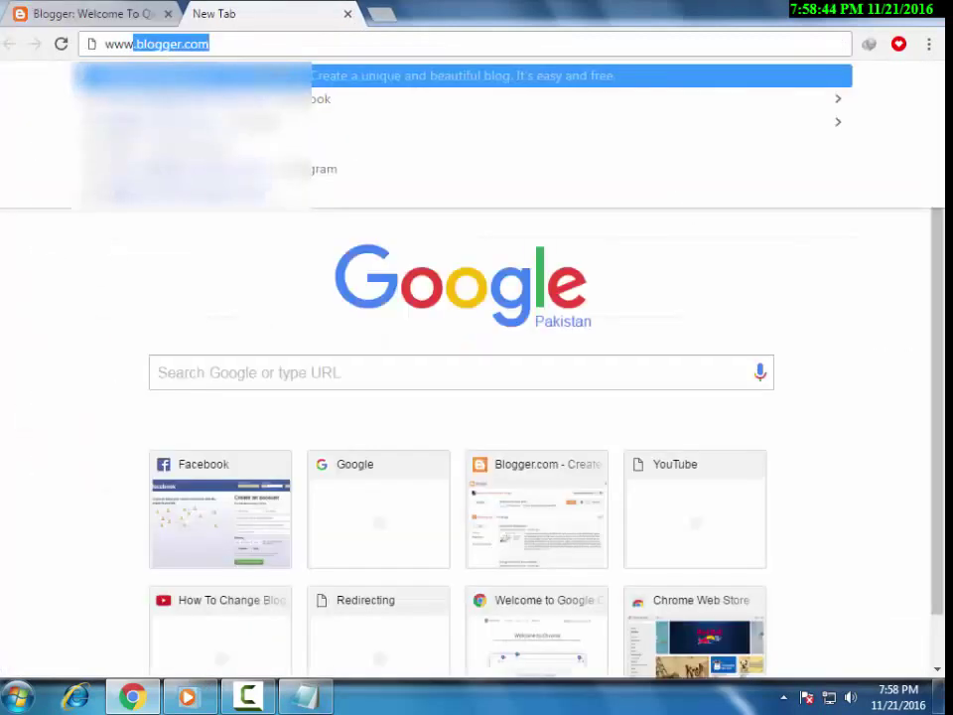
pyautogui.press('Return')
pyautogui.write('q')
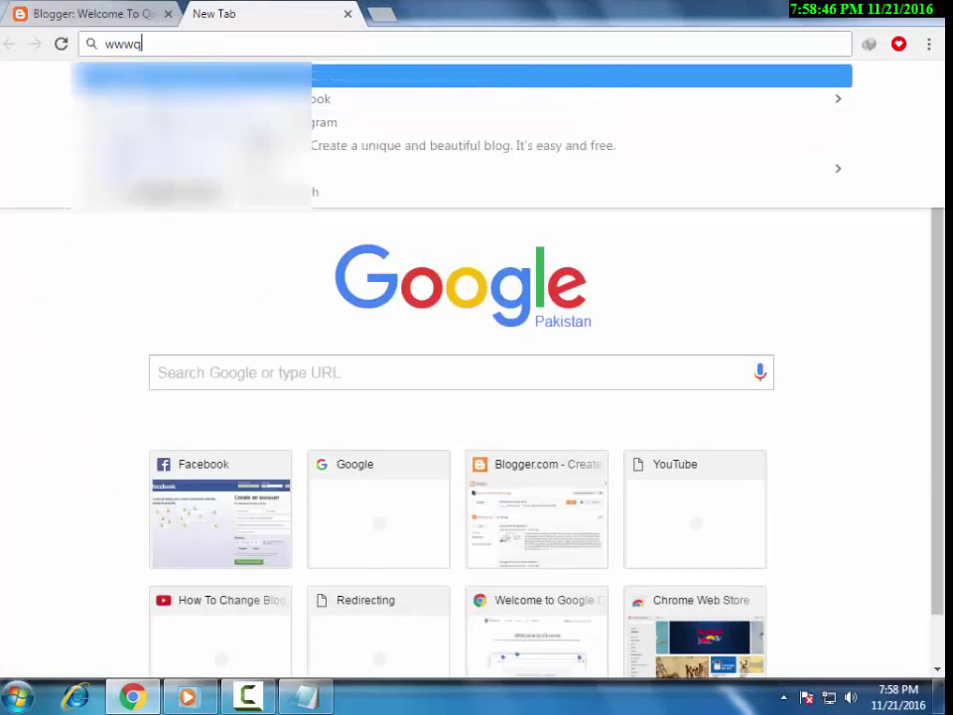
pyautogui.write('aziwe')
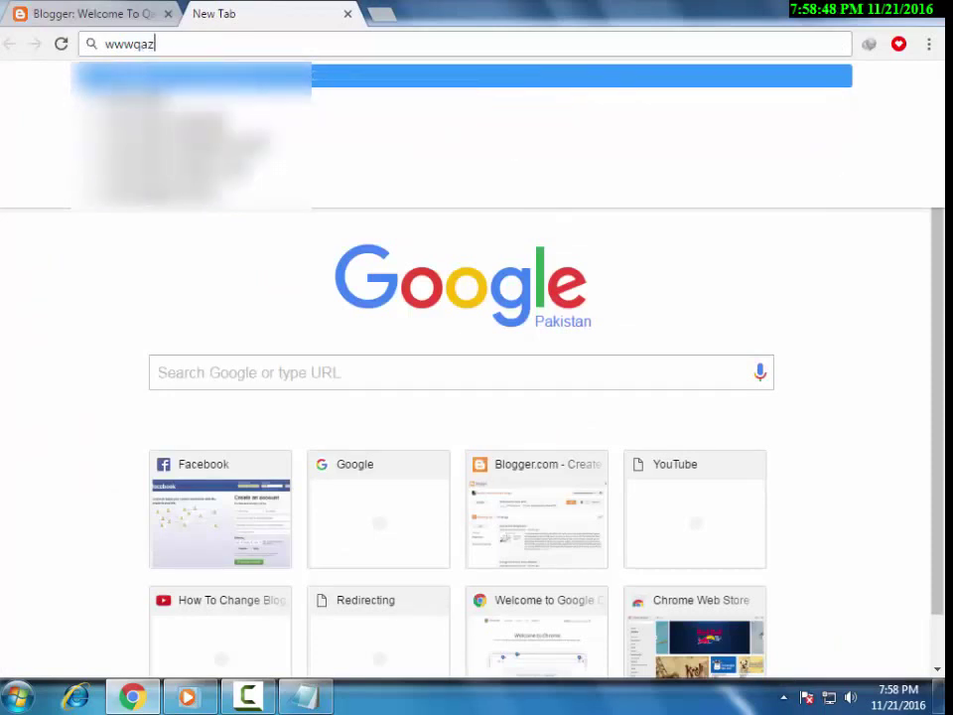
pyautogui.press('BackSpace')
pyautogui.press('BackSpace')
pyautogui.press('BackSpace')
pyautogui.write('.qaziweb.blogspot.com')
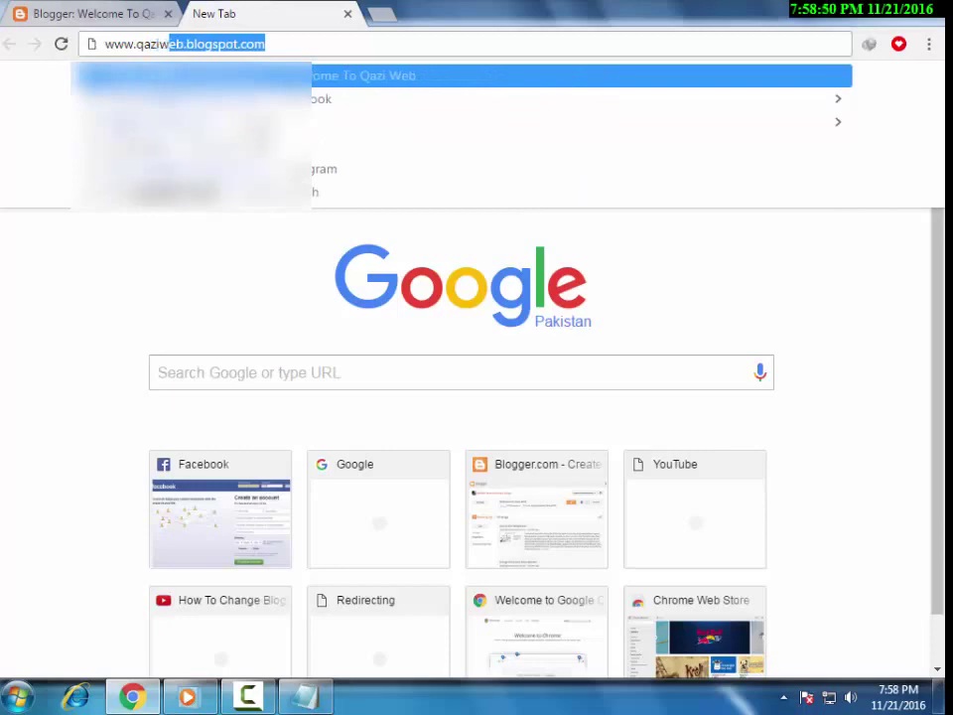
pyautogui.press('Return')
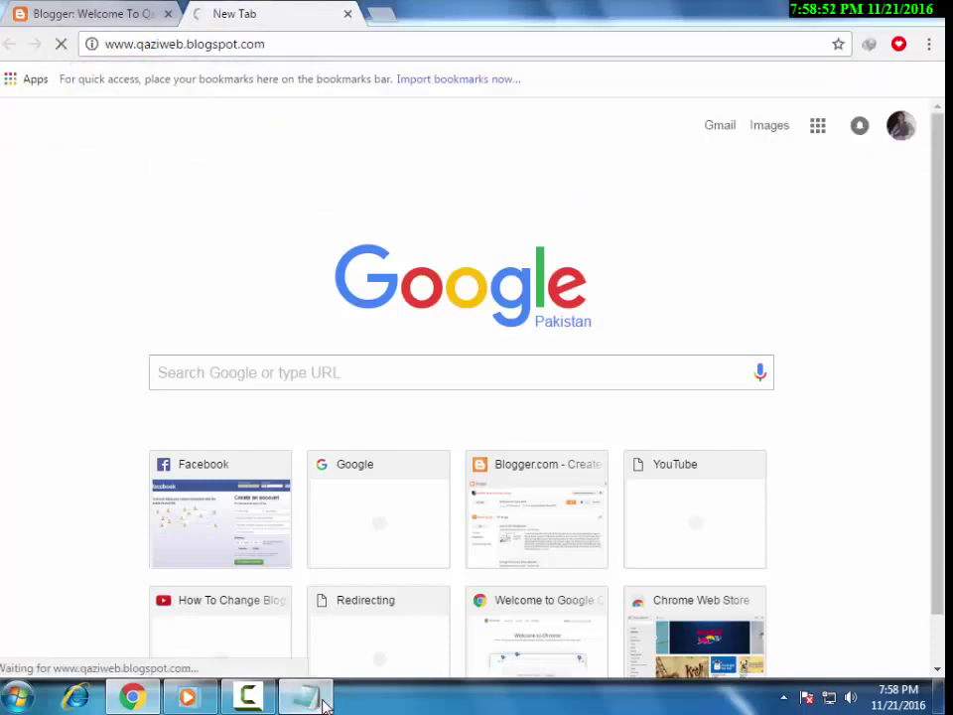
# Back in the Notepad notes, start a new line reading 'next me apni site ka htm'.
pyautogui.click(325, 703)
pyautogui.press('Return')
pyautogui.write('next ')
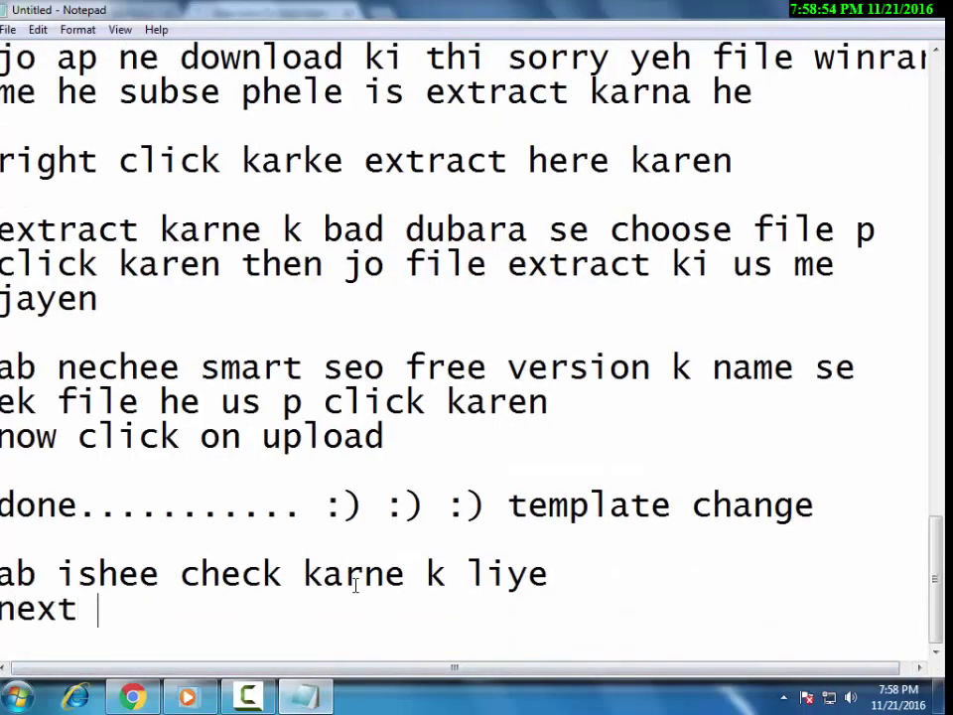
pyautogui.write('me apni s')
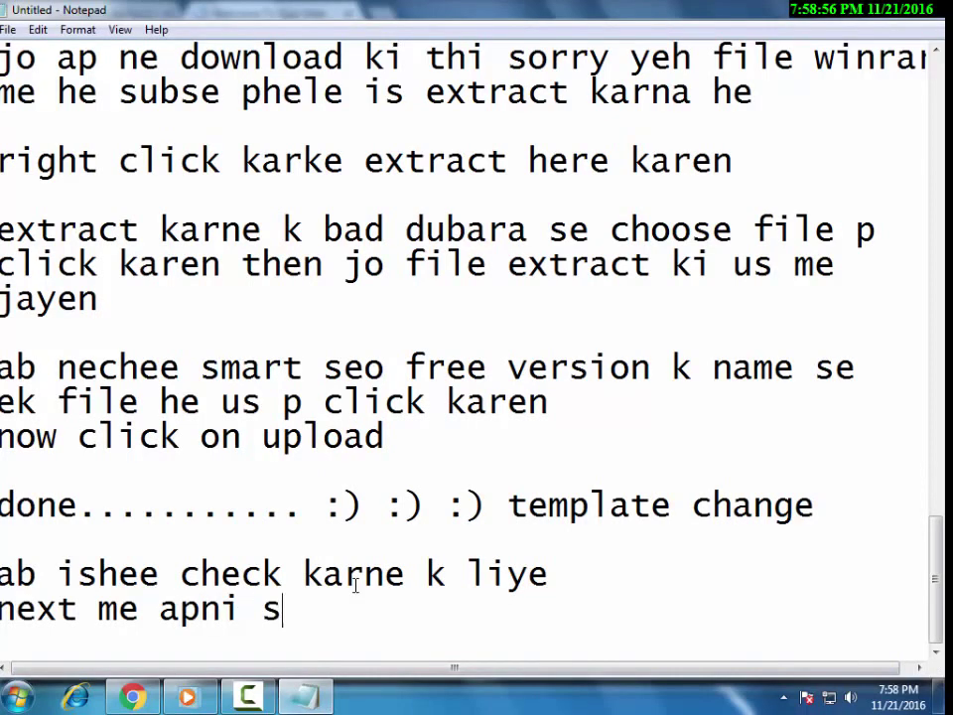
pyautogui.write('ite ')
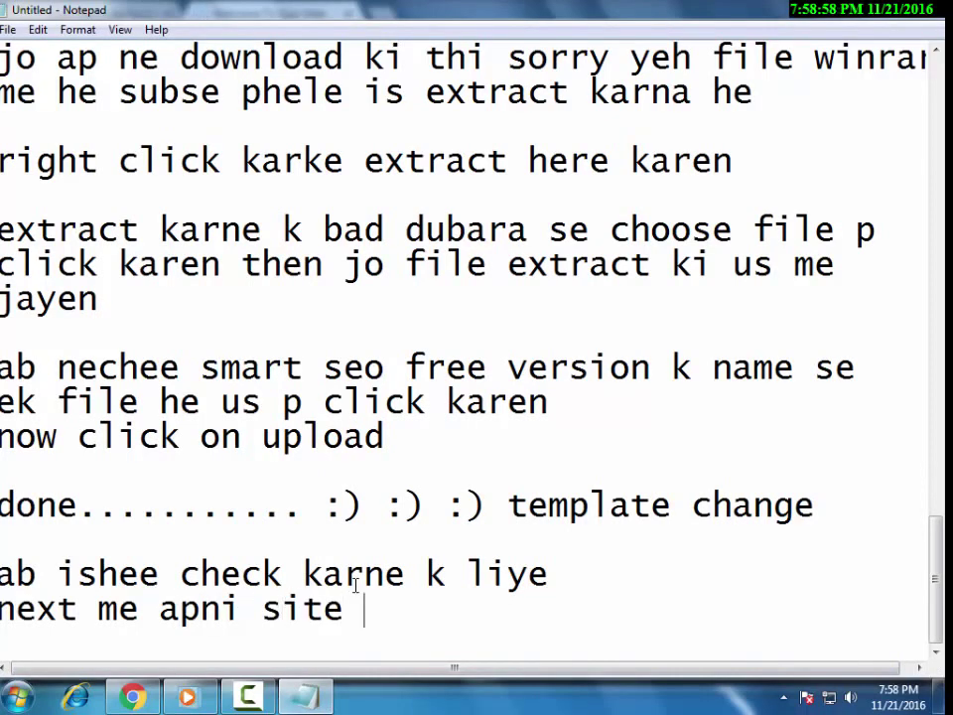
pyautogui.write('ka')
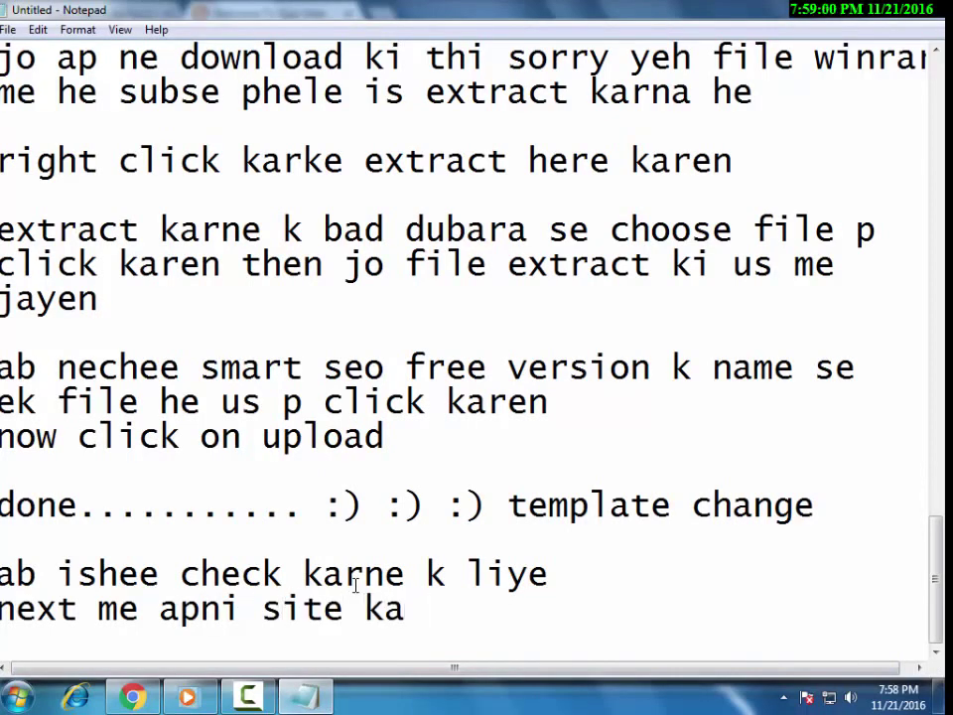
pyautogui.write(' htm')
# Correct the note to 'next me apni site ka nam likh k enter karen' and bring up the blog in Chrome.
pyautogui.press('BackSpace')
pyautogui.press('BackSpace')
pyautogui.press('BackSpace')
pyautogui.write('nam likh')
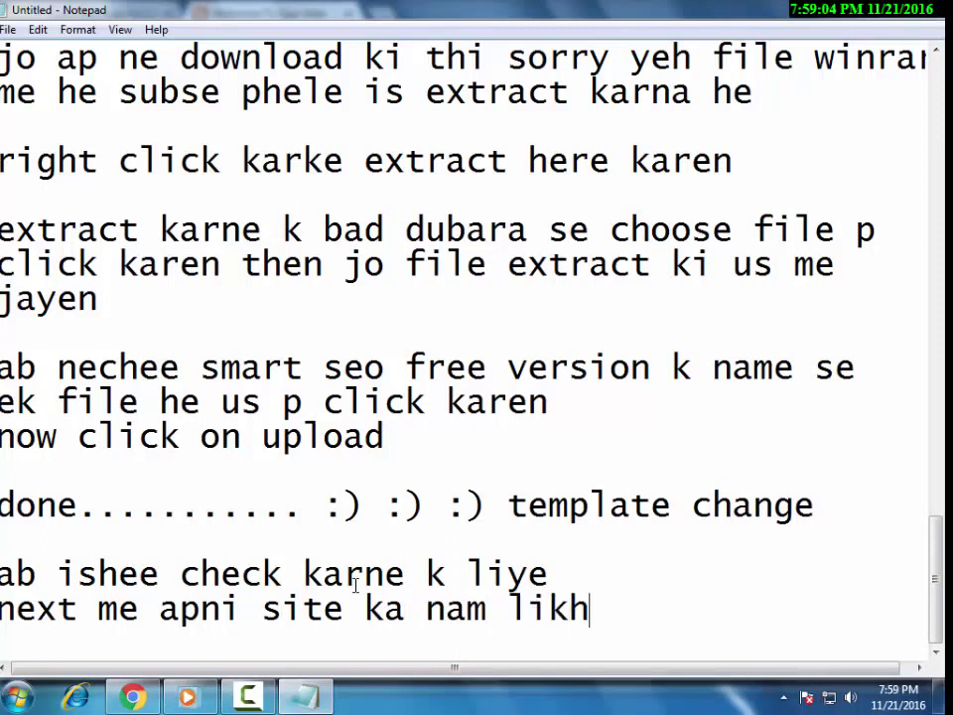
pyautogui.write(' k enter karen')
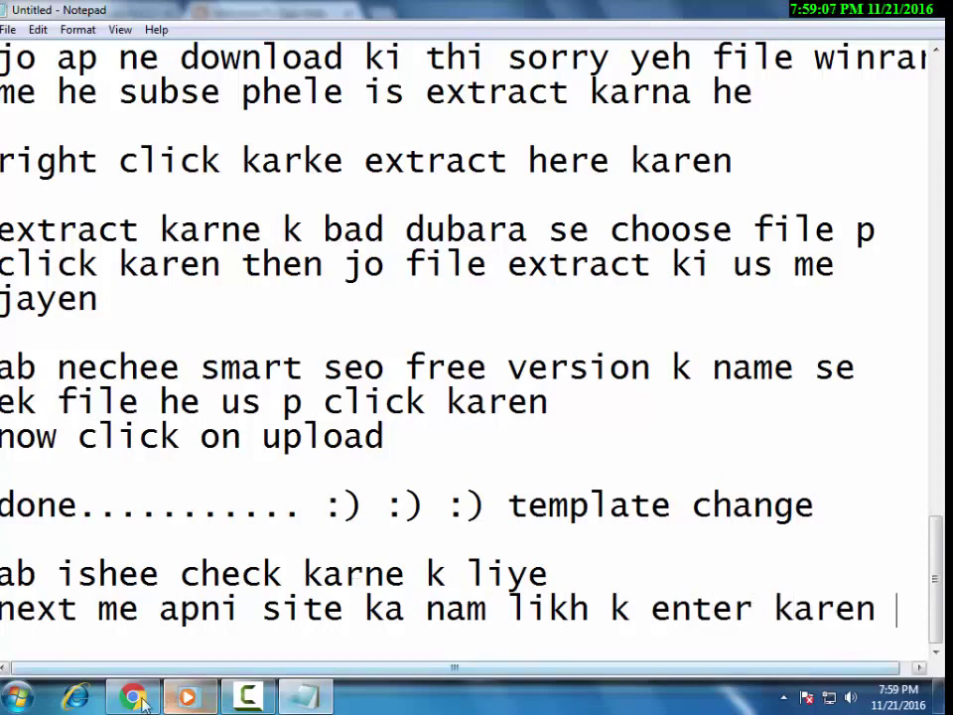
pyautogui.hotkey('alt', 'Tab')
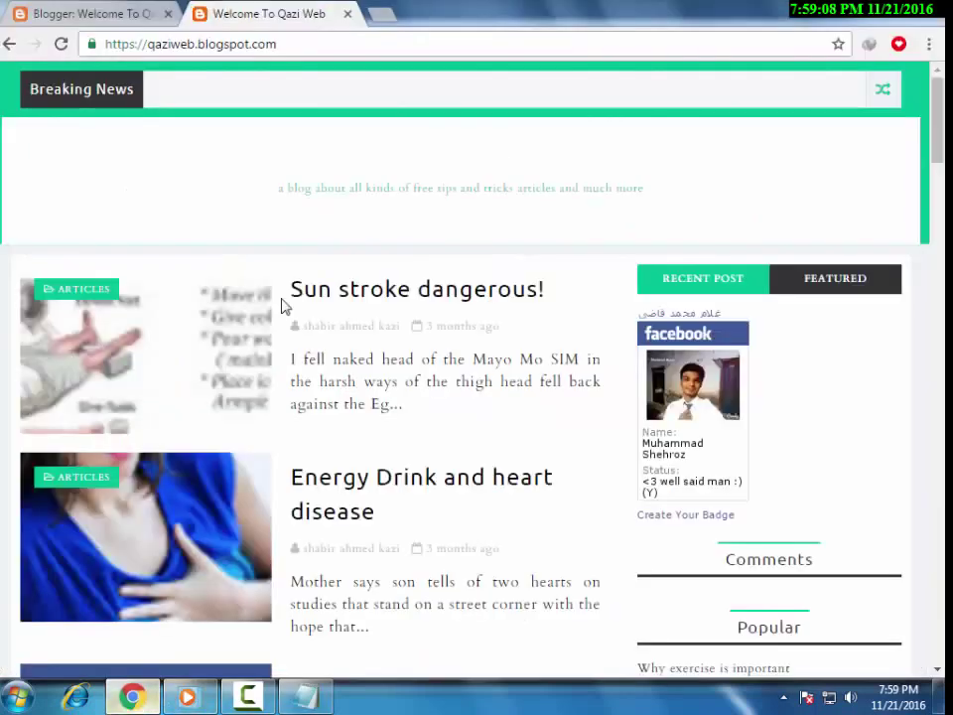
# Review the live Qazi Web blog from its tagline down to the sidebar widgets, then return to Notepad.
pyautogui.scroll(-1, 184, 90)
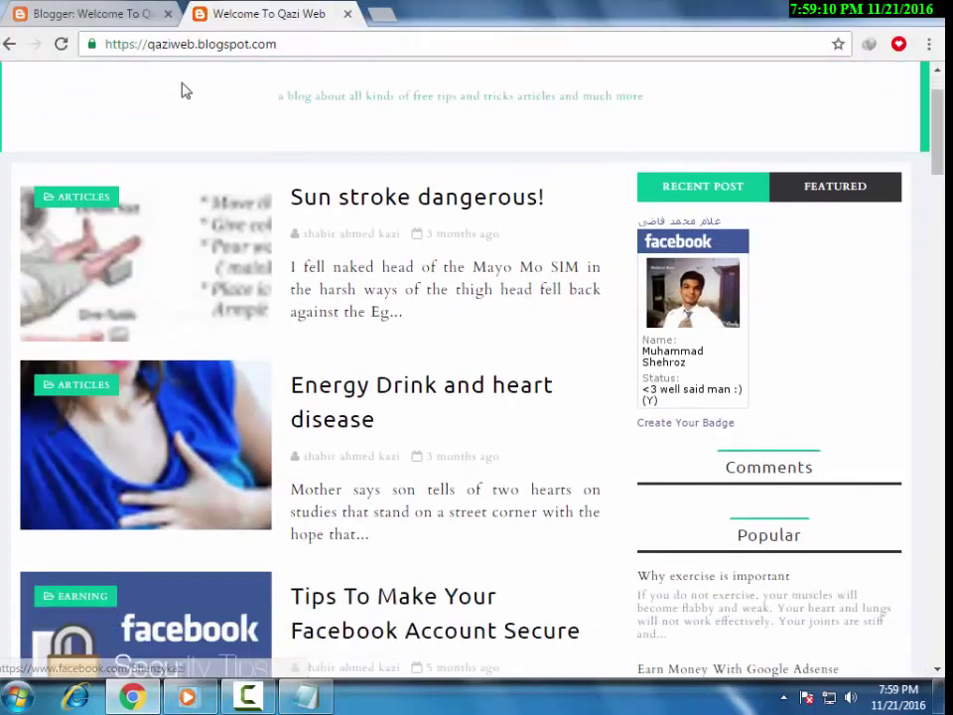
pyautogui.scroll(1, 465, 340)
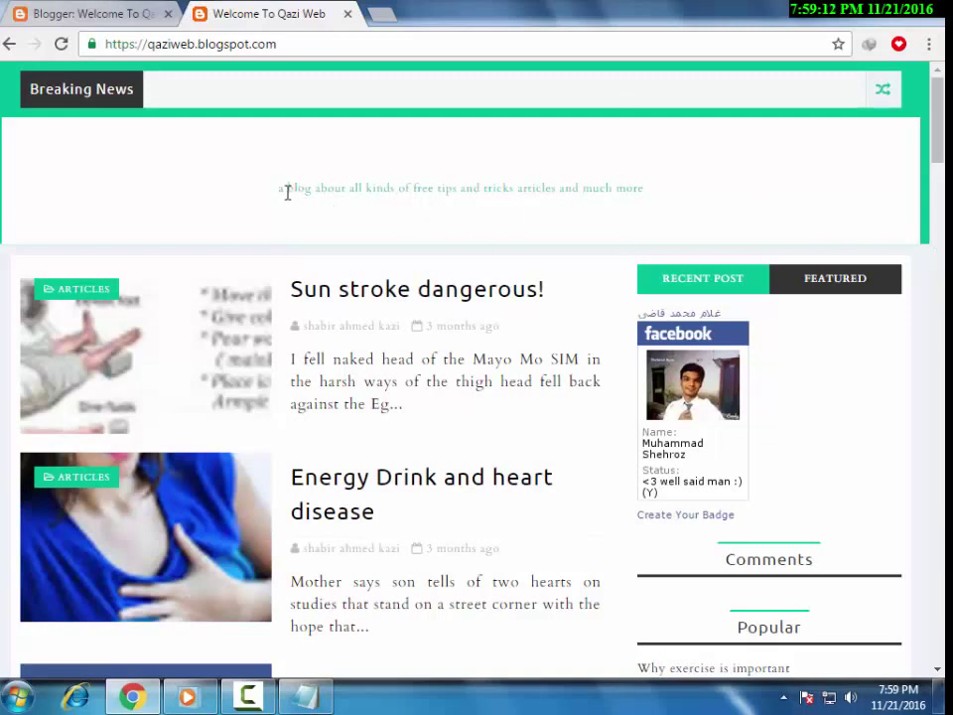
pyautogui.moveTo(283, 189); pyautogui.dragTo(645, 188)
pyautogui.scroll(-20, 476, 377)
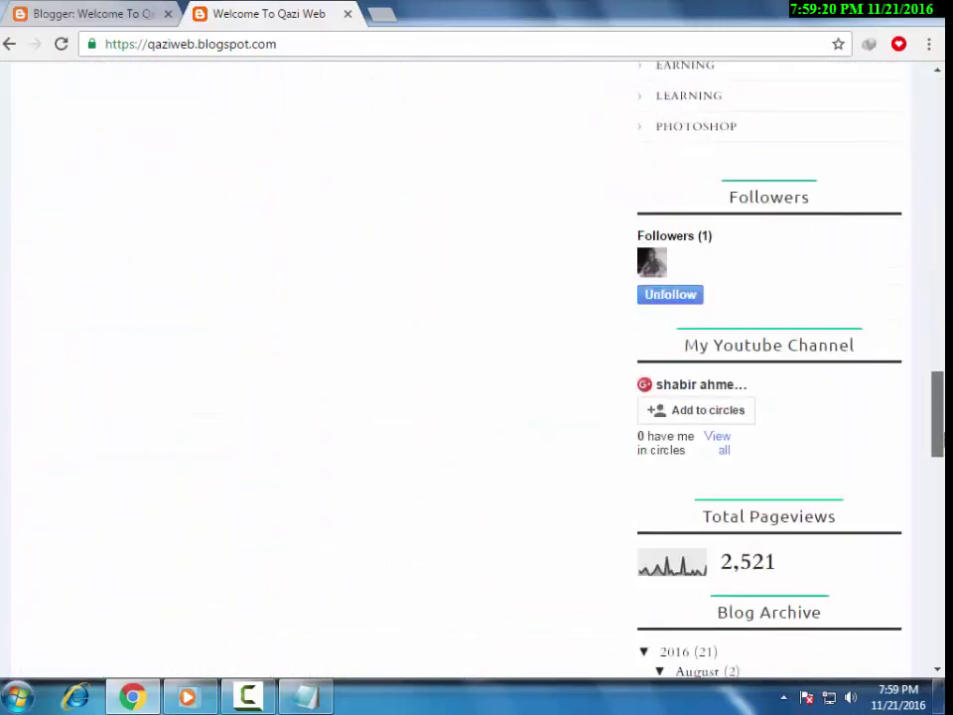
pyautogui.scroll(-10, 476, 377)
pyautogui.scroll(15, 477, 347)
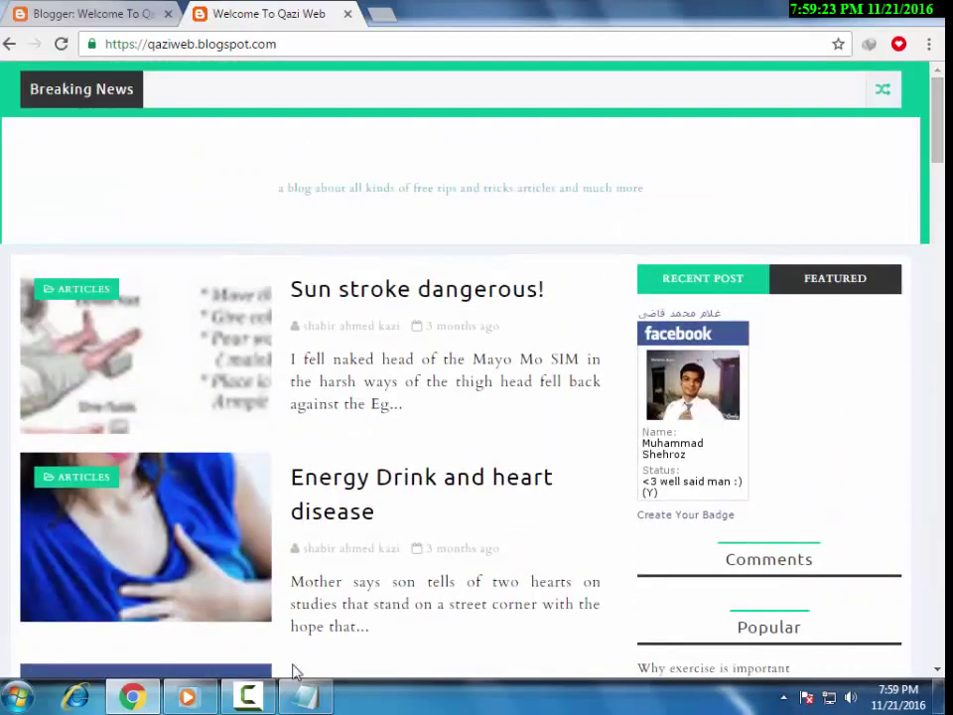
pyautogui.click(327, 703)
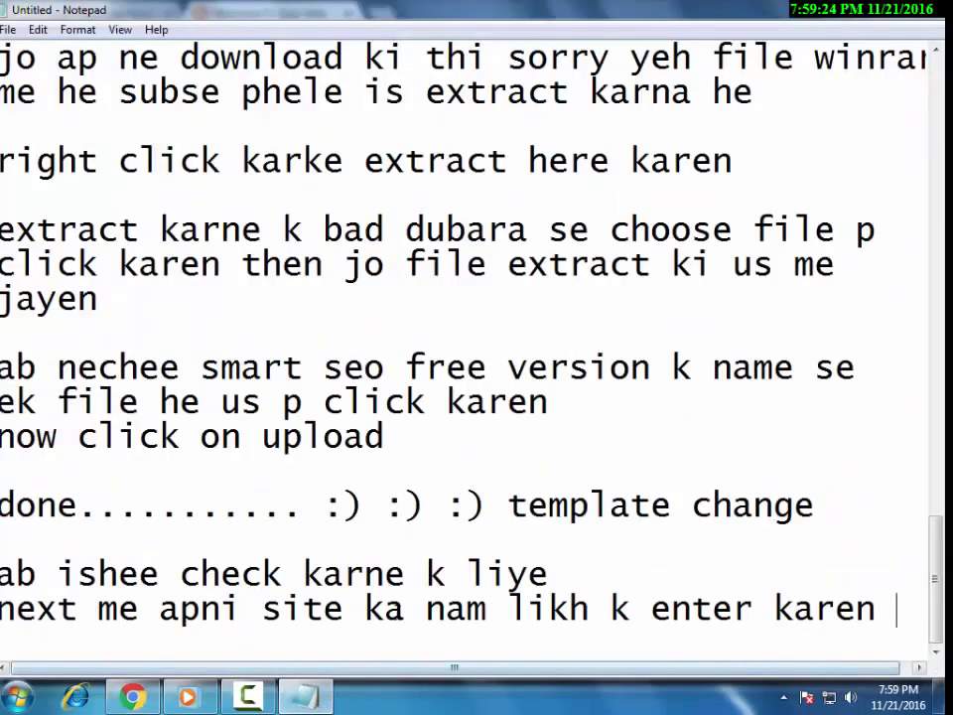
# Add the lines 'so ap ne dekha k template change ho gai' and 'agar ap ko yeh video pasand aayi h to kindly share'.
pyautogui.press('Return')
pyautogui.press('Return')
pyautogui.write('so ap be')
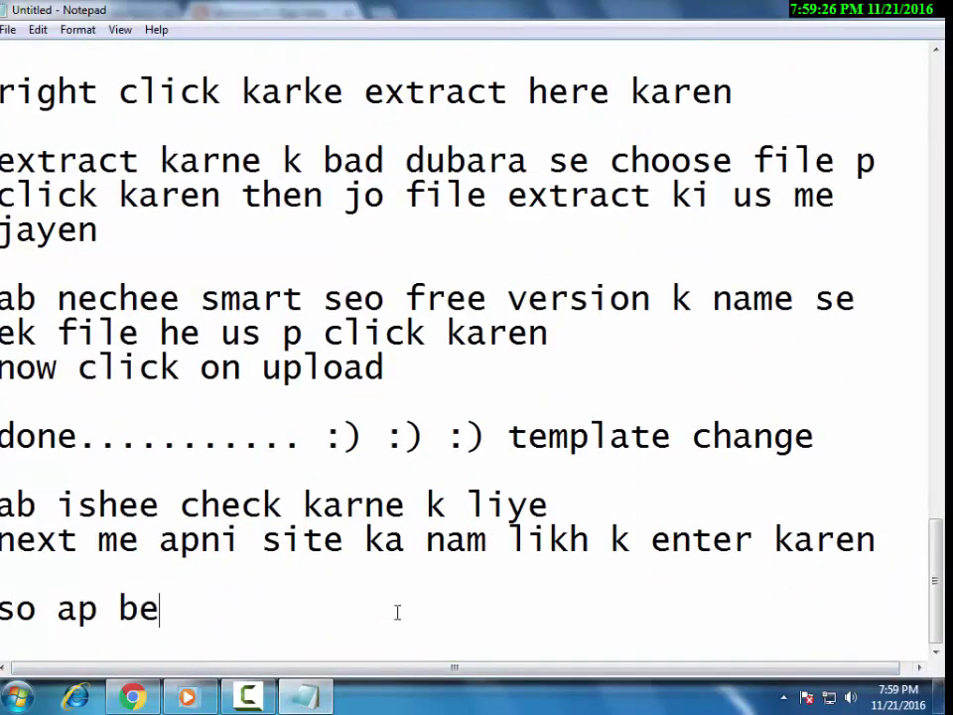
pyautogui.press('BackSpace')
pyautogui.press('BackSpace')
pyautogui.write('ne dekha')
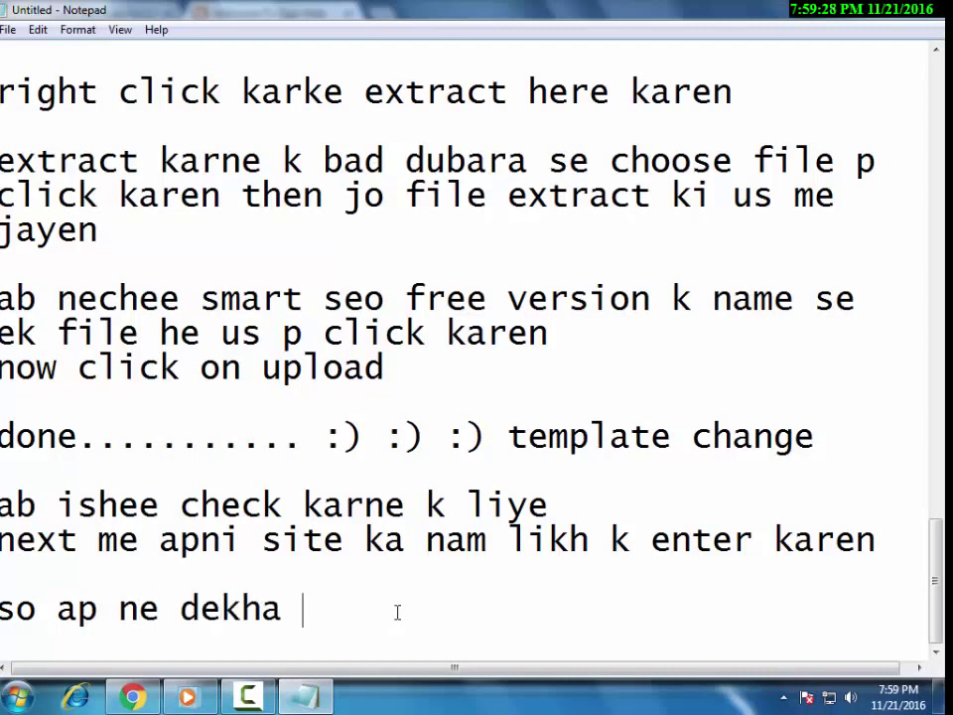
pyautogui.write(' k t')
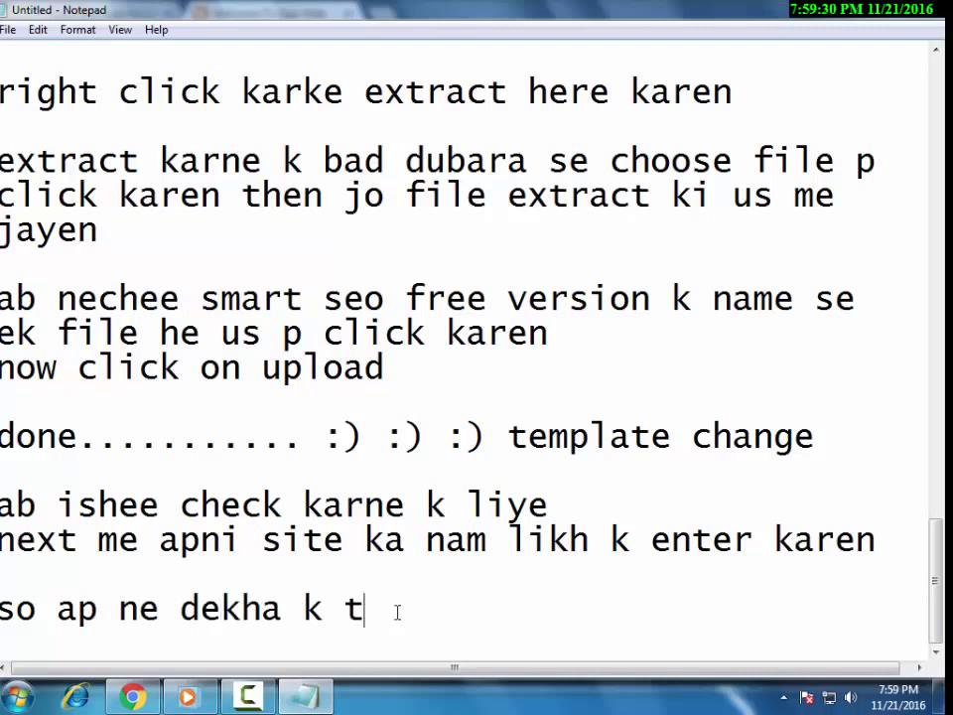
pyautogui.write('emplate chan')
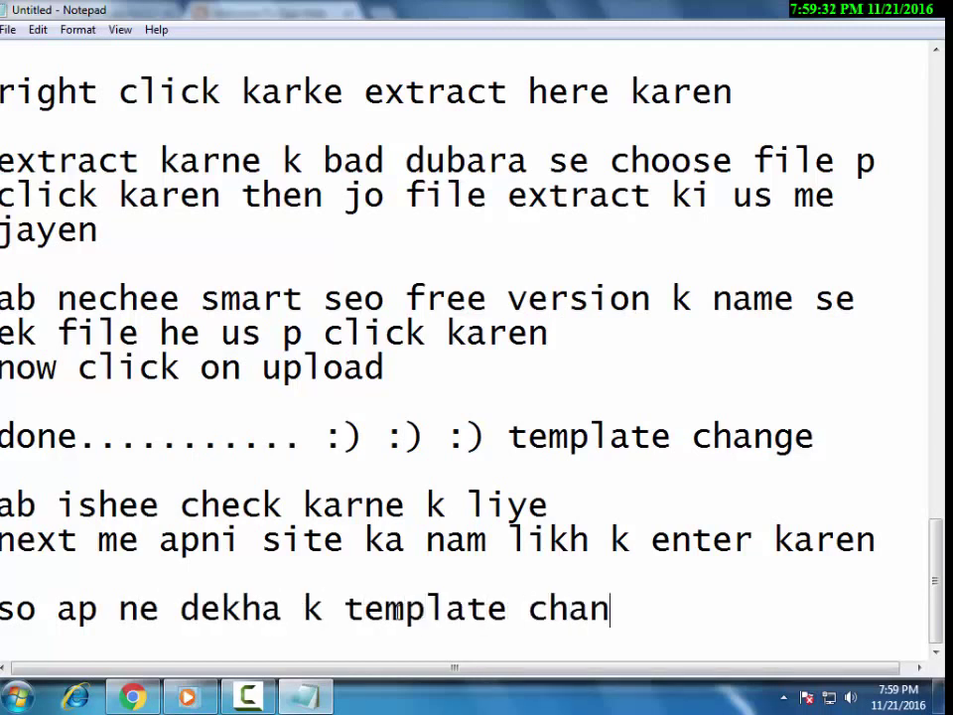
pyautogui.write('ge ho gai')
pyautogui.press('Return')
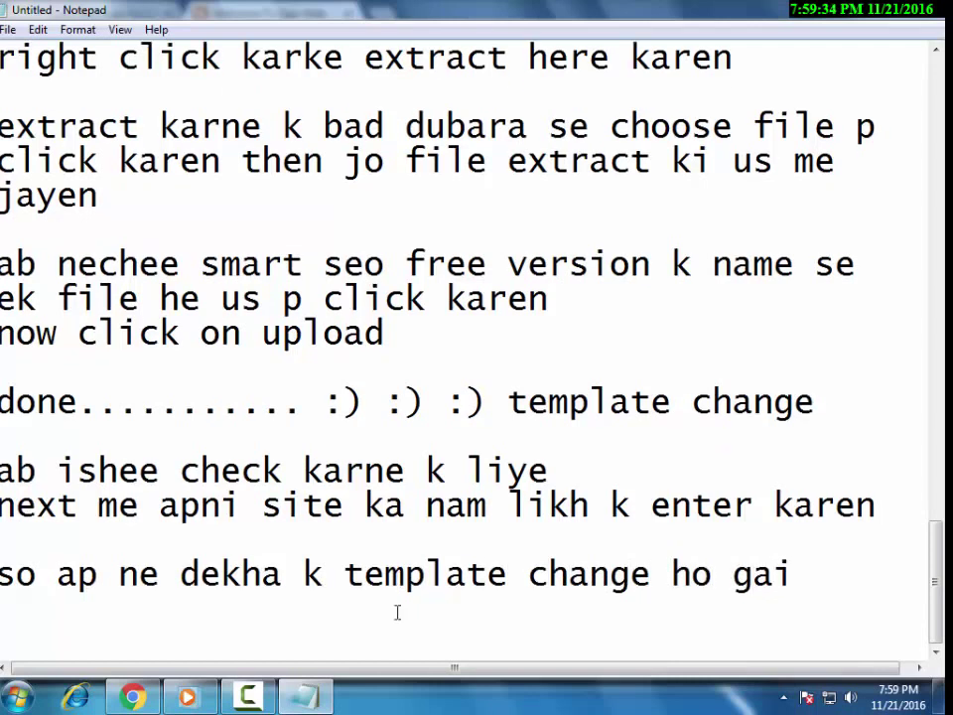
pyautogui.write('agar ap ko ye')
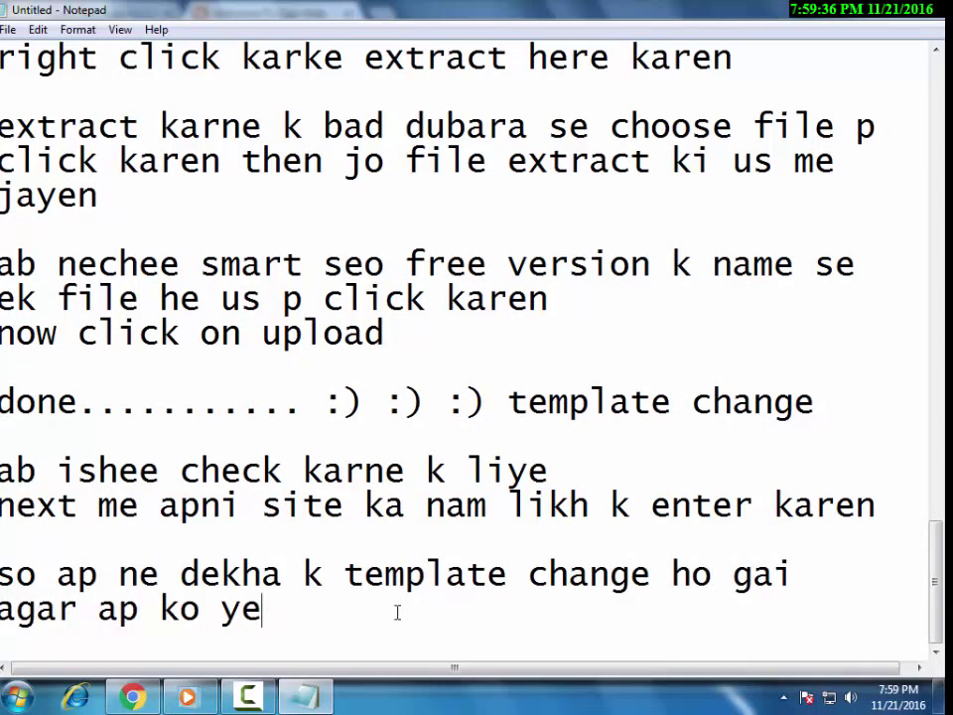
pyautogui.write('h video pas')
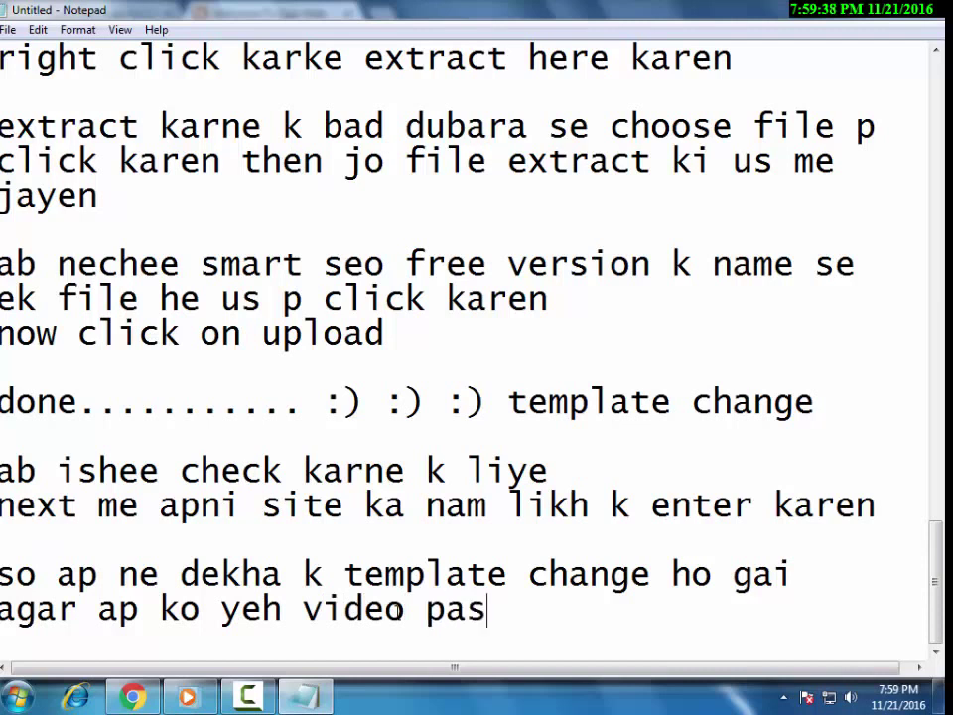
pyautogui.write('and aayi h ')
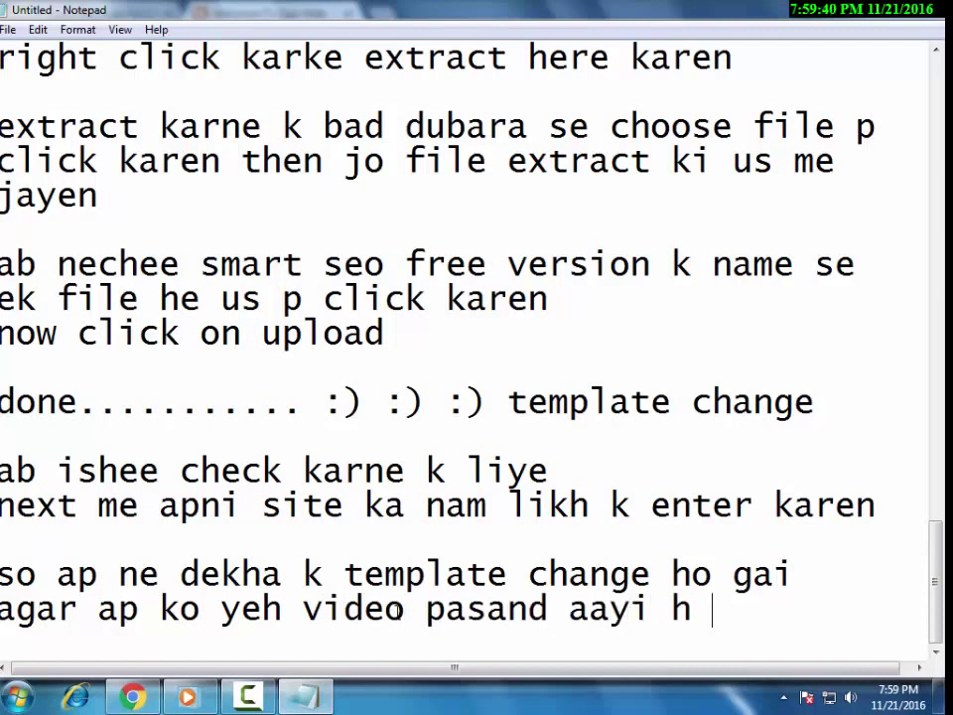
pyautogui.write('to kind')
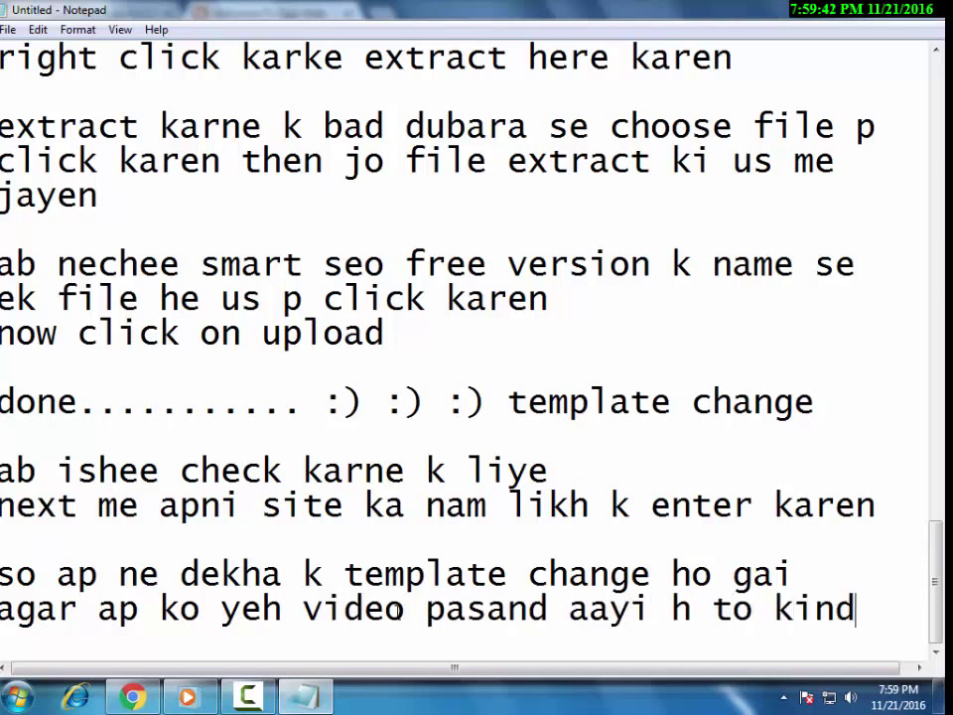
pyautogui.write('ly share')
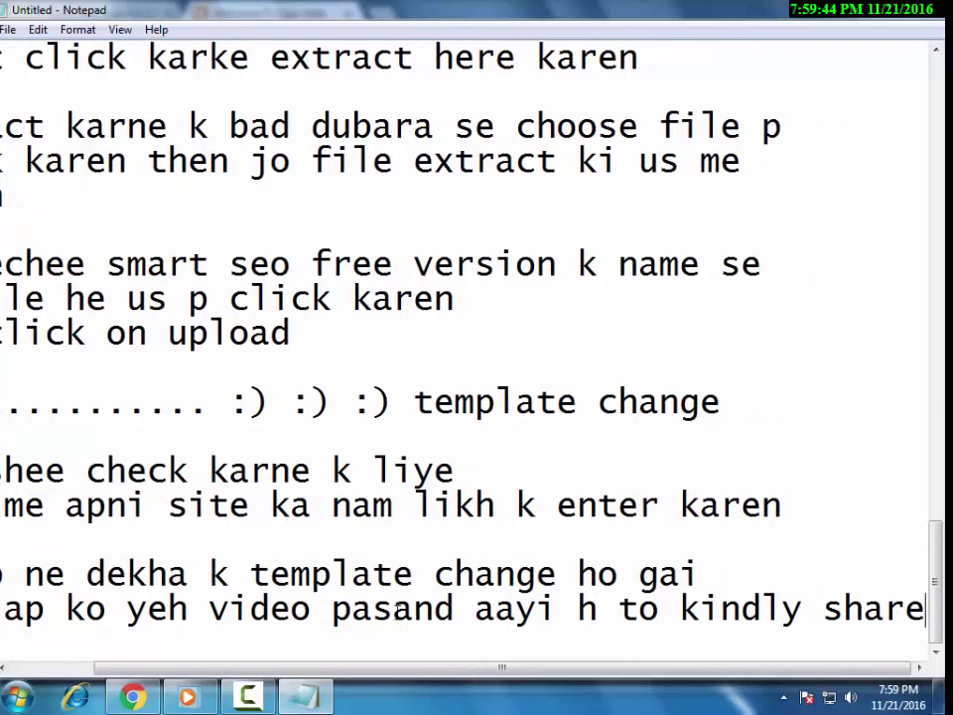